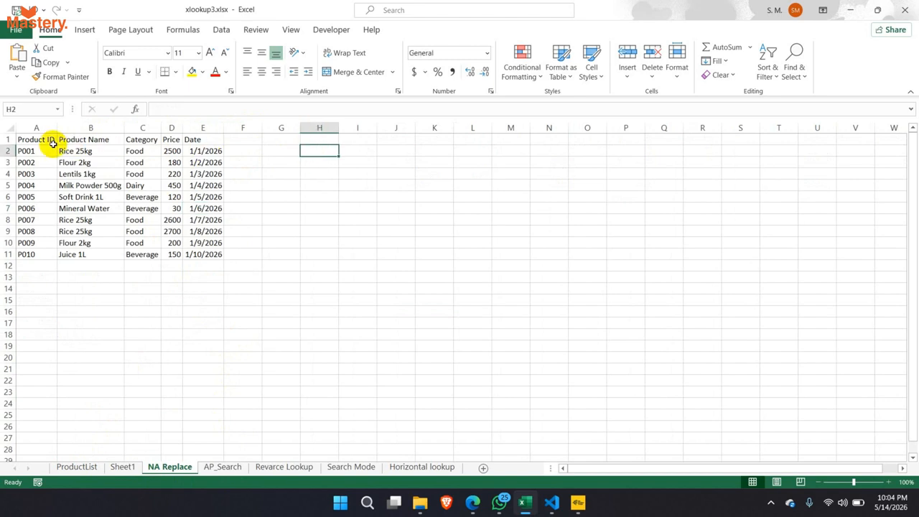
- Copy the Product ID header and IDs P001, P002, P005, P006 into H1:H5 and autofit column H
drag(38, 141, 38, 158)
key(ctrl+c)
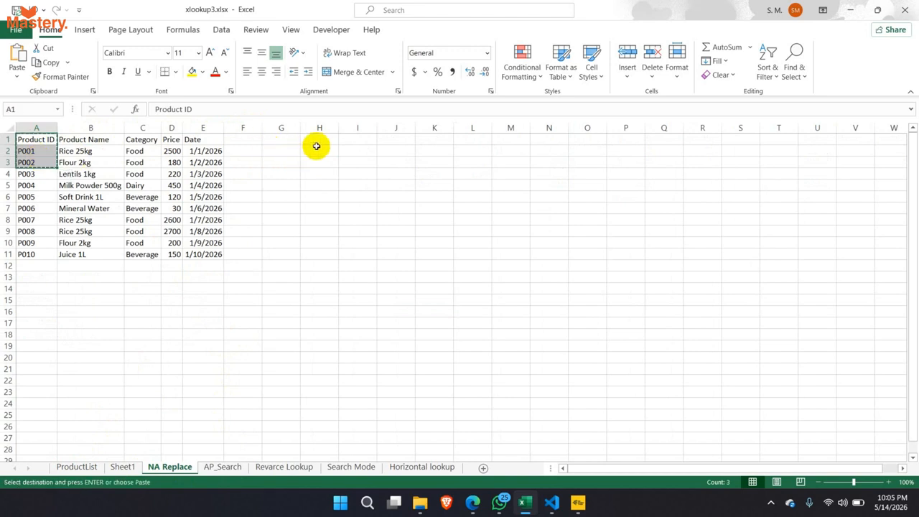
click(329, 128)
click(327, 138)
key(ctrl+v)
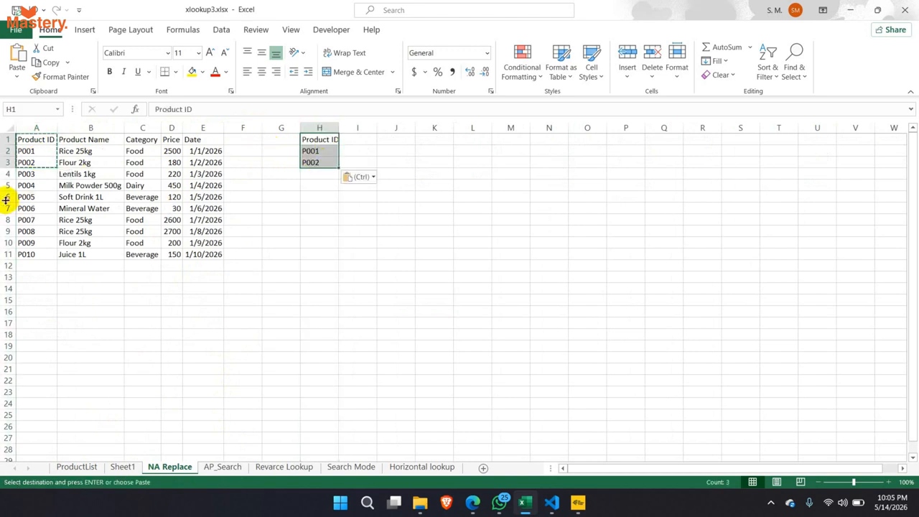
drag(26, 197, 33, 209)
key(ctrl+c)
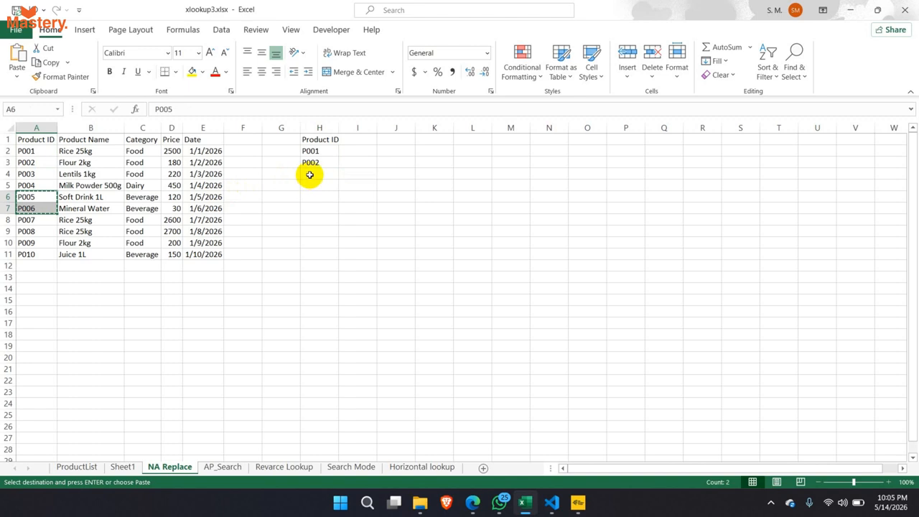
click(308, 174)
key(ctrl+v)
click(57, 128)
drag(58, 128, 324, 184)
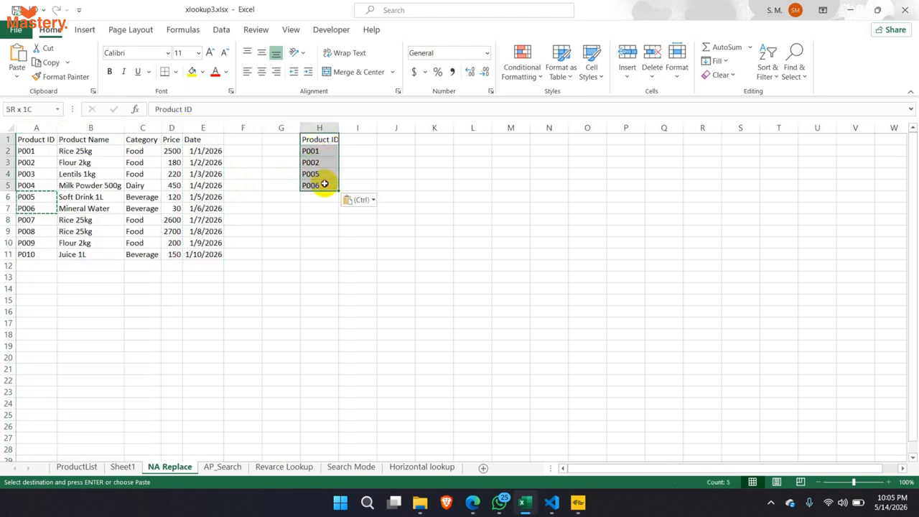
double_click(340, 129)
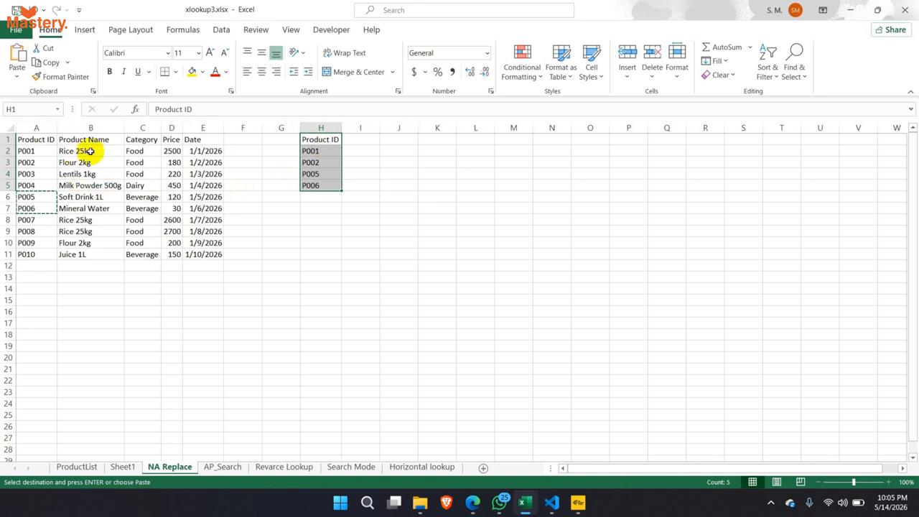
- Copy the Product Name header from B1 into I1 and autofit column I
drag(137, 174, 204, 259)
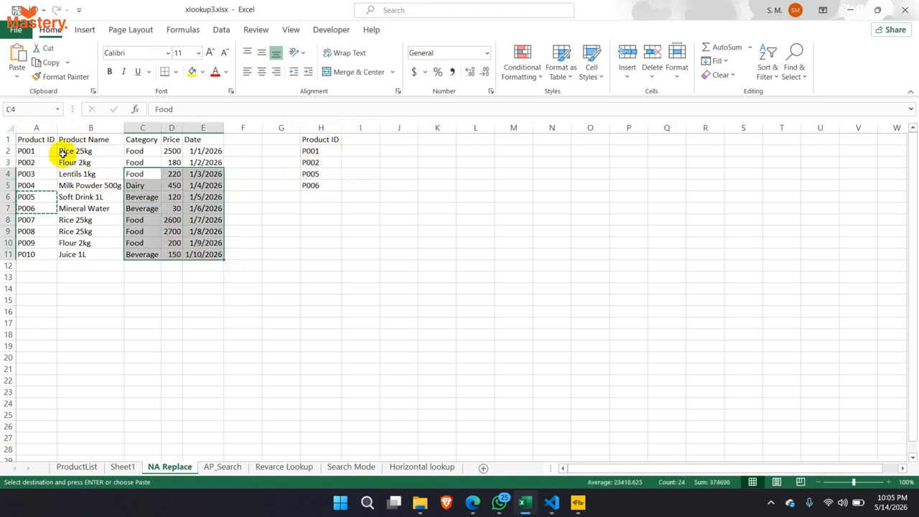
drag(63, 150, 208, 243)
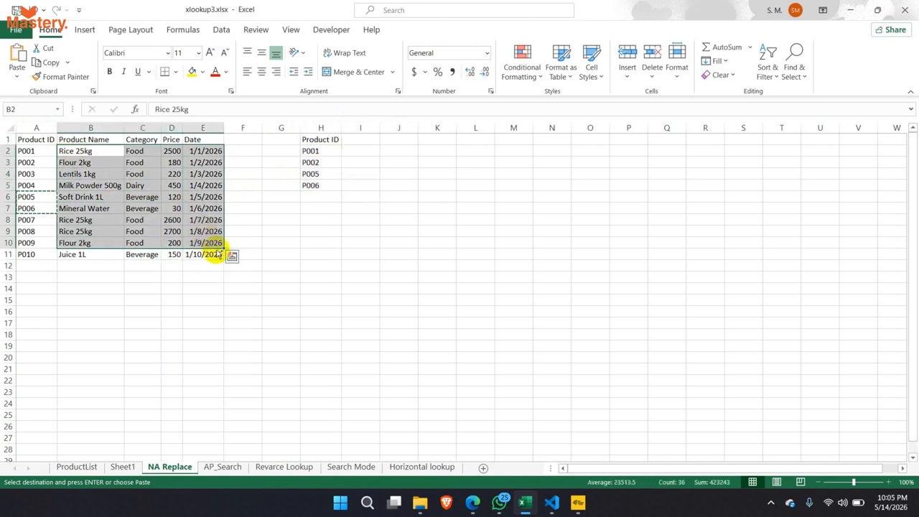
click(231, 256)
click(366, 149)
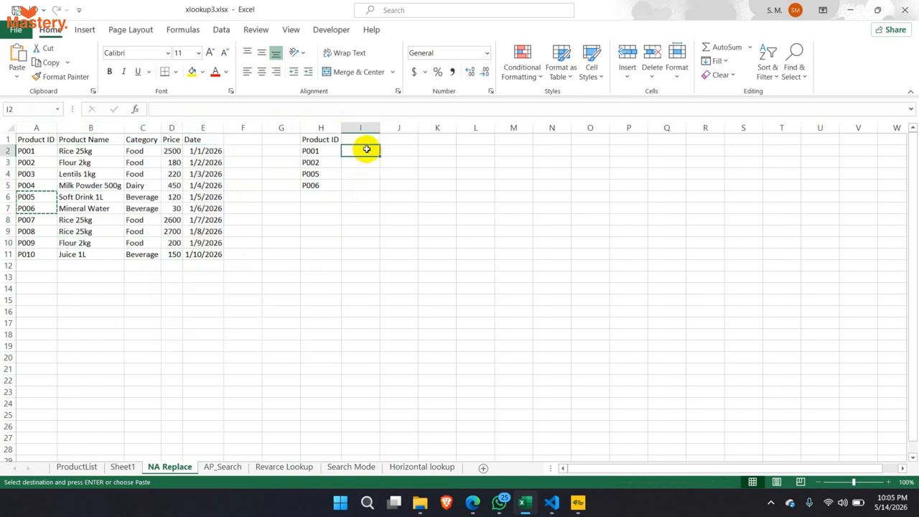
click(91, 138)
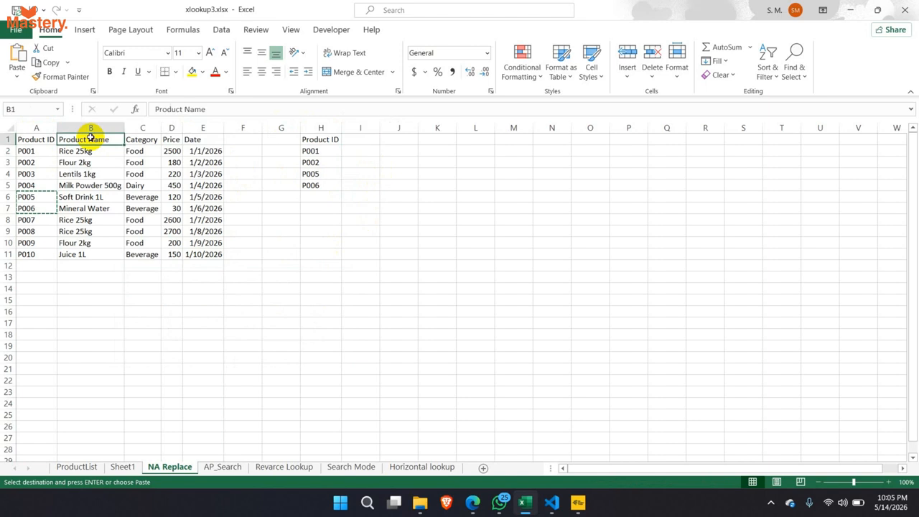
key(ctrl+c)
click(376, 140)
key(ctrl+v)
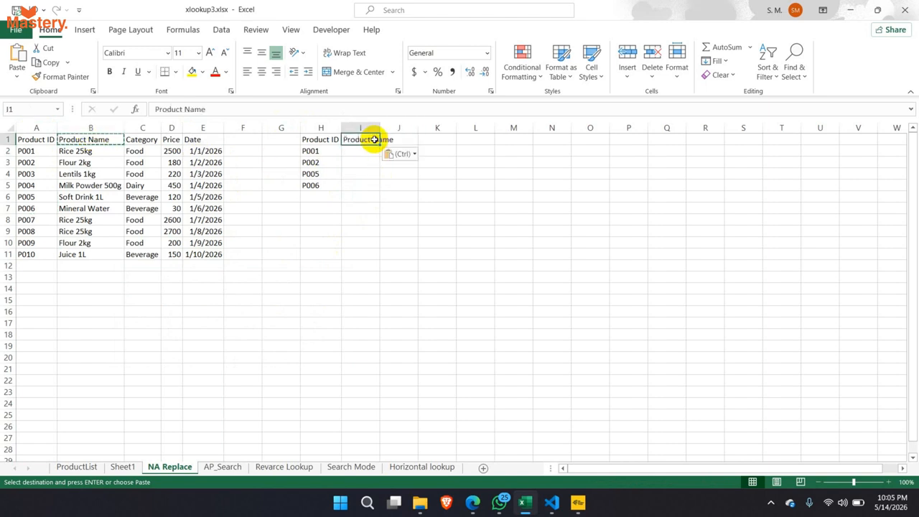
double_click(380, 127)
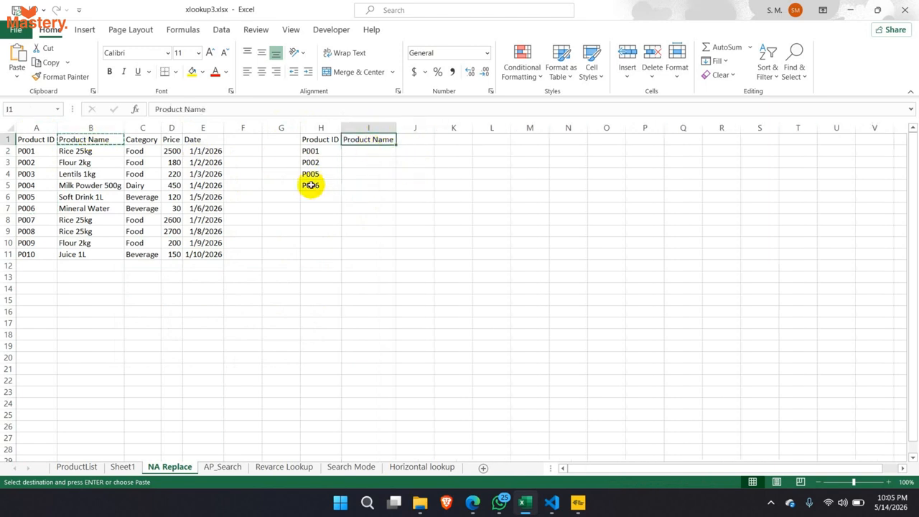
- Copy the Price header from D1 into J1
click(171, 139)
key(ctrl+c)
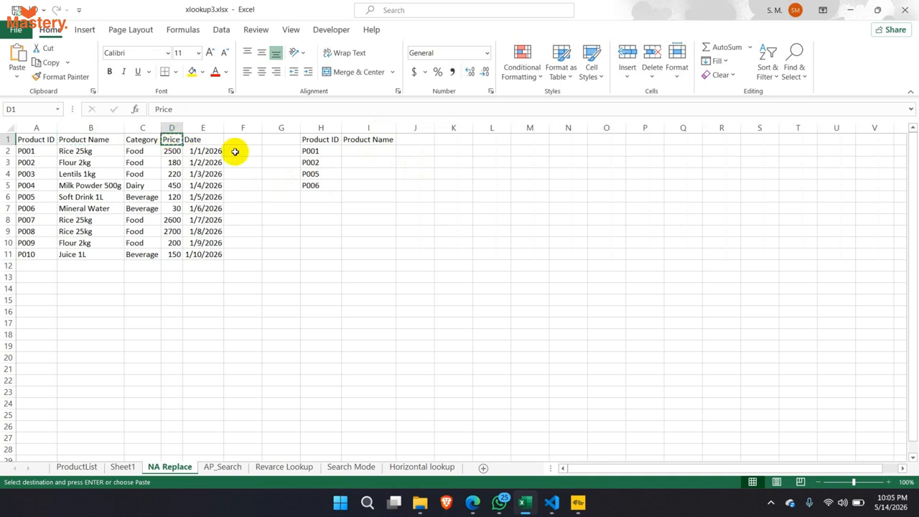
click(410, 141)
key(ctrl+v)
click(378, 150)
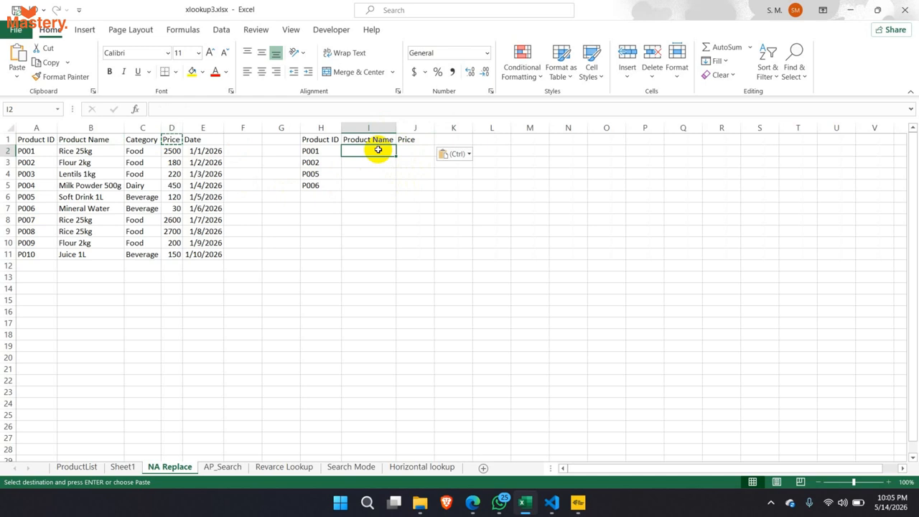
text(=)
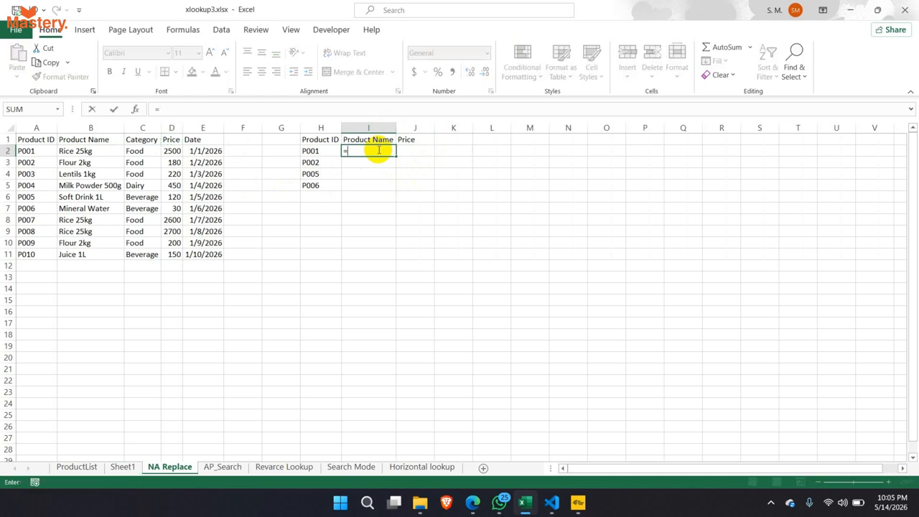
text(xlo)
key(Tab)
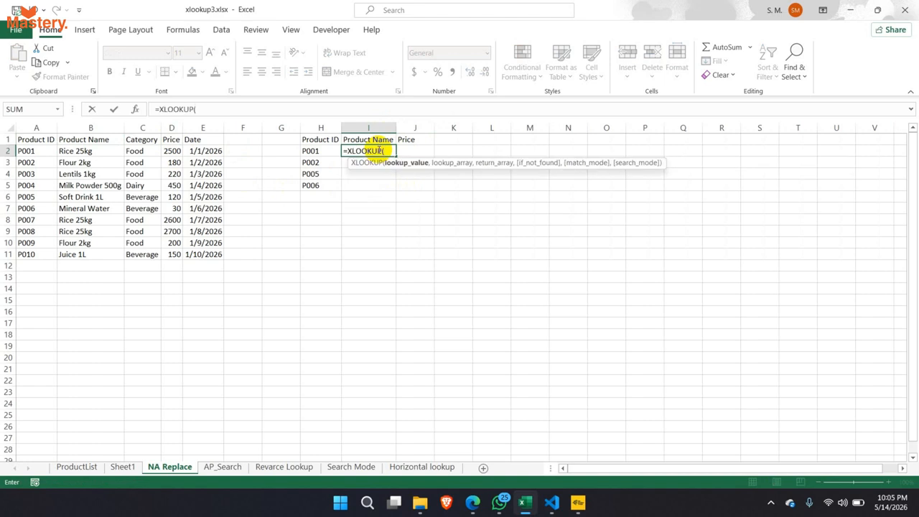
click(316, 152)
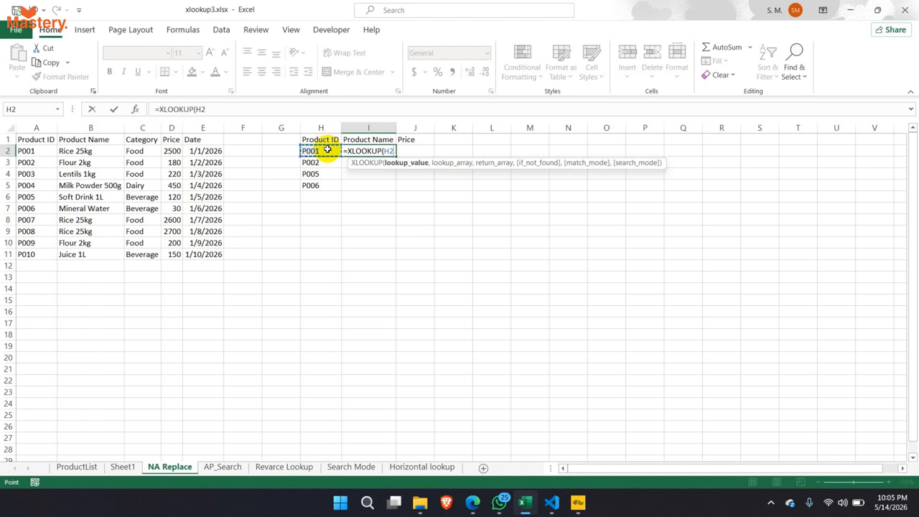
text(,)
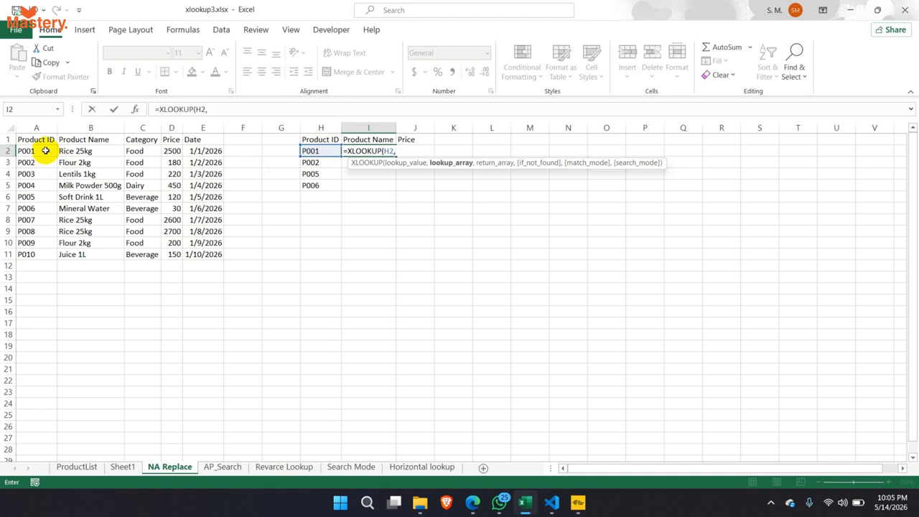
drag(45, 151, 29, 255)
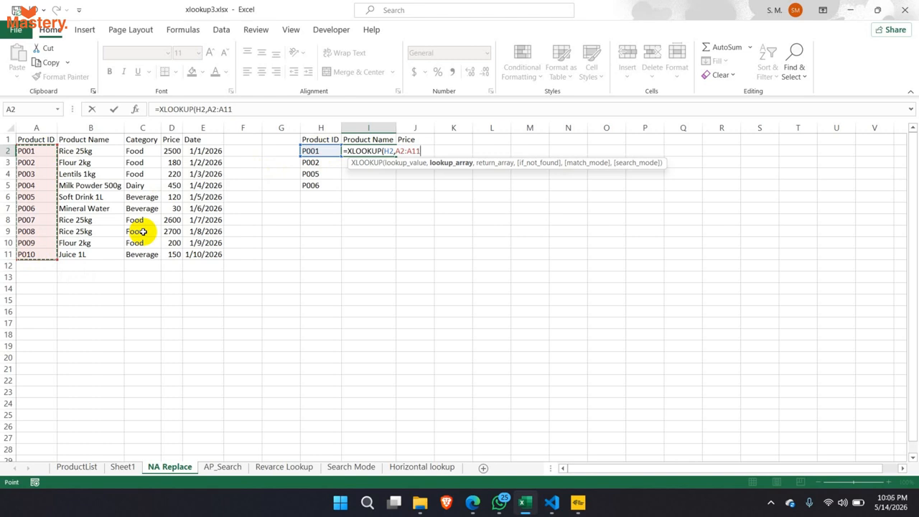
key(Escape)
click(891, 483)
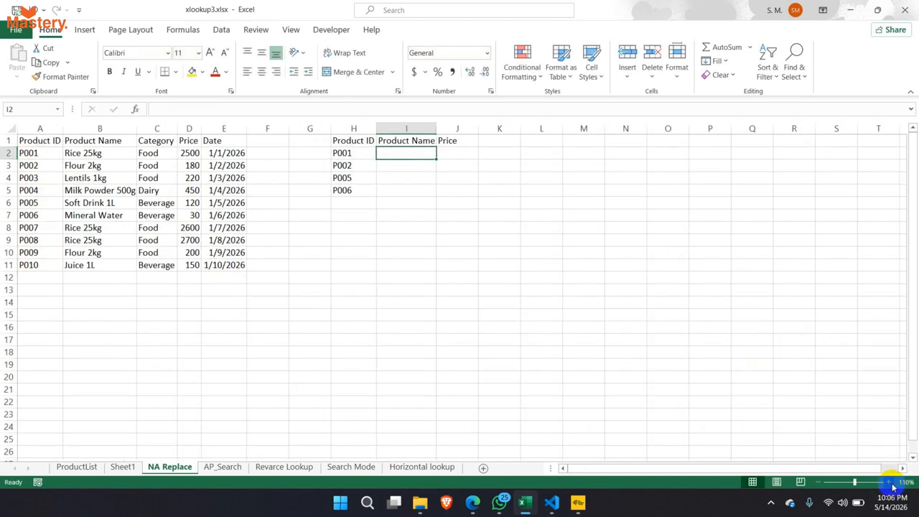
- Enter =XLOOKUP(H2,A2:A11,B2:B11) in I2 so P001 returns Rice 25kg
click(891, 483)
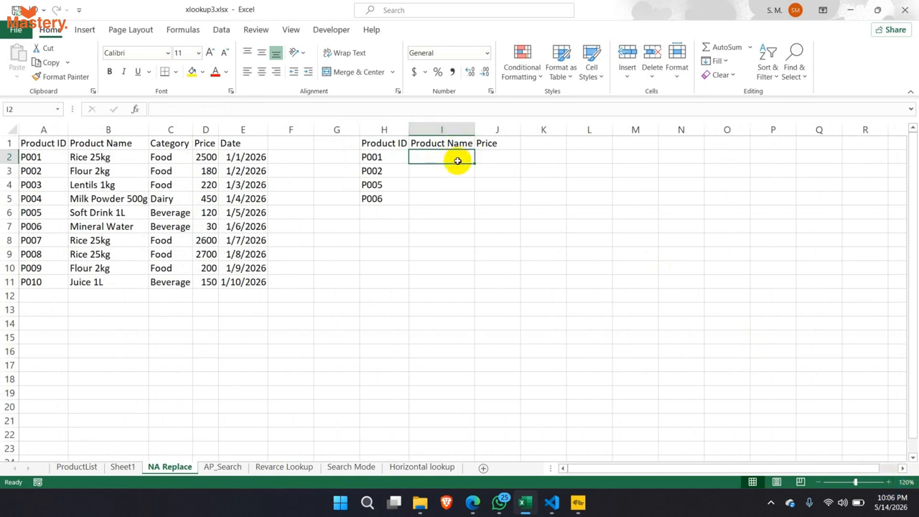
text(=xl)
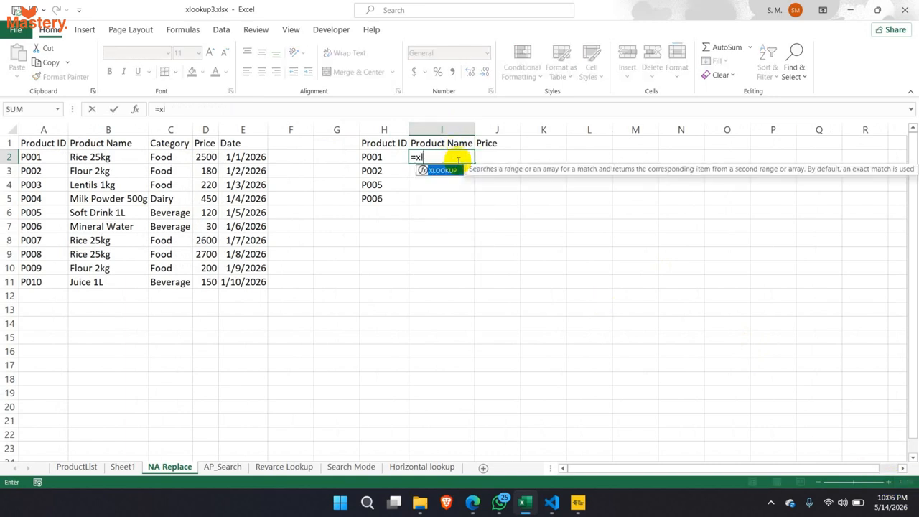
key(Tab)
click(387, 156)
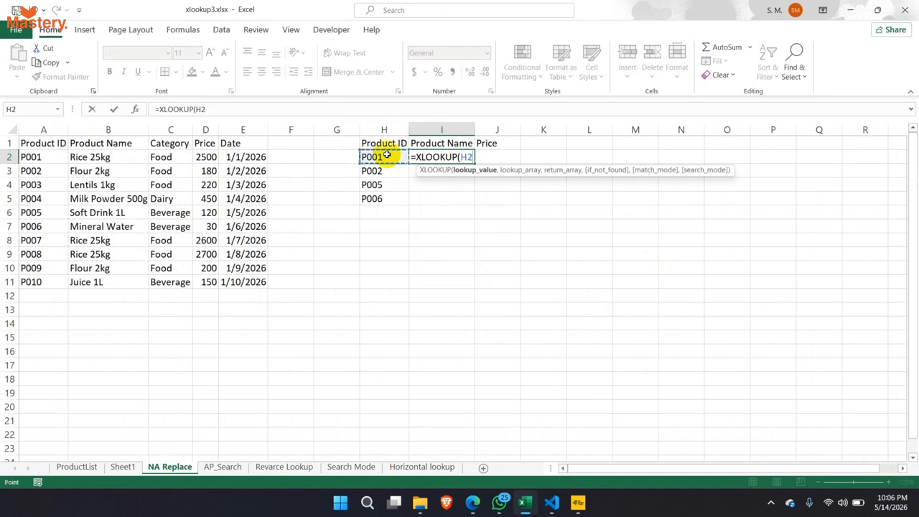
text(,)
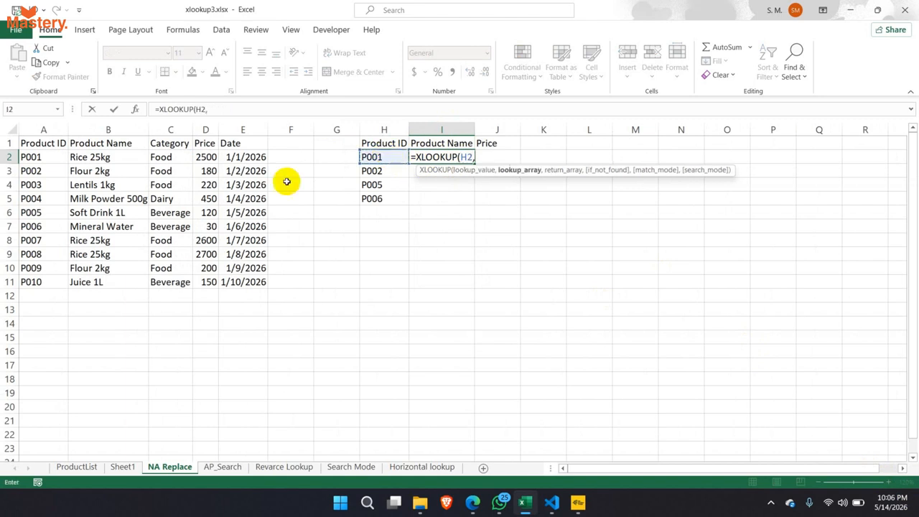
drag(44, 157, 46, 282)
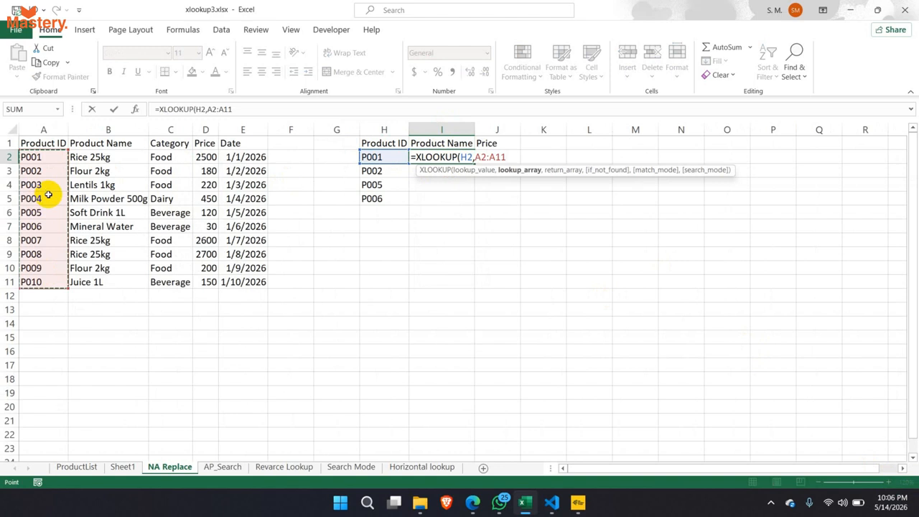
text(,)
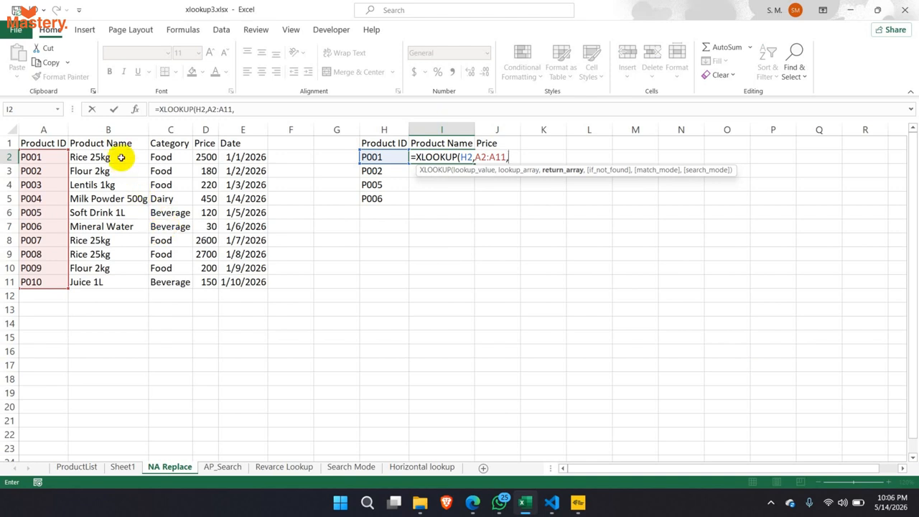
drag(122, 157, 125, 275)
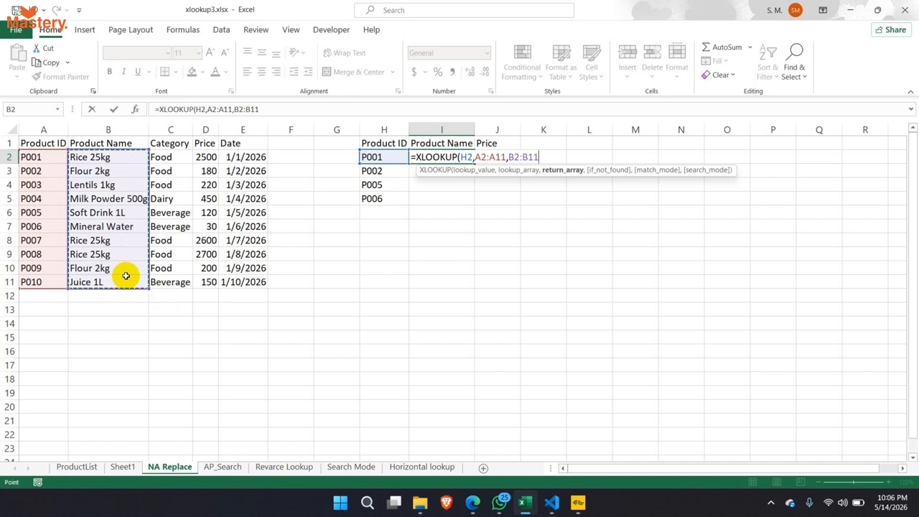
text())
key(Return)
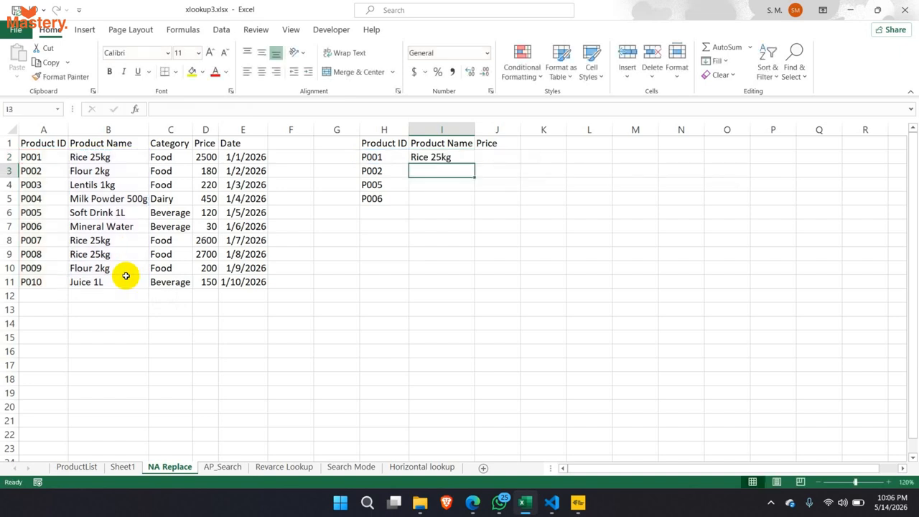
click(378, 147)
- Make the A2:A11 and B2:B11 ranges in I2's XLOOKUP absolute with F4
click(379, 157)
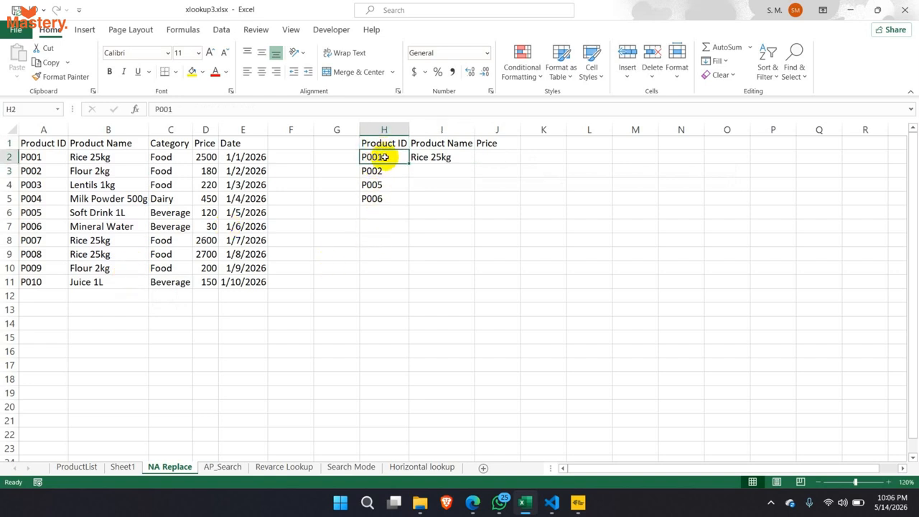
drag(46, 161, 88, 157)
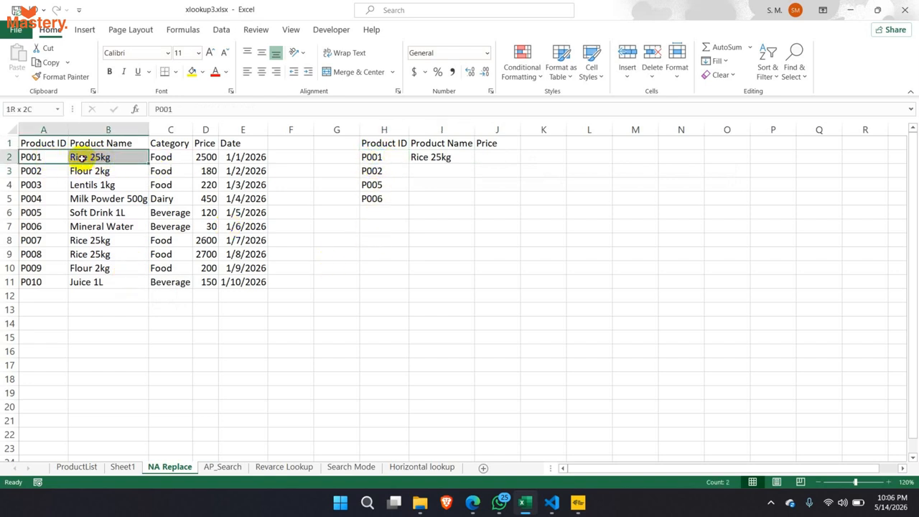
click(101, 158)
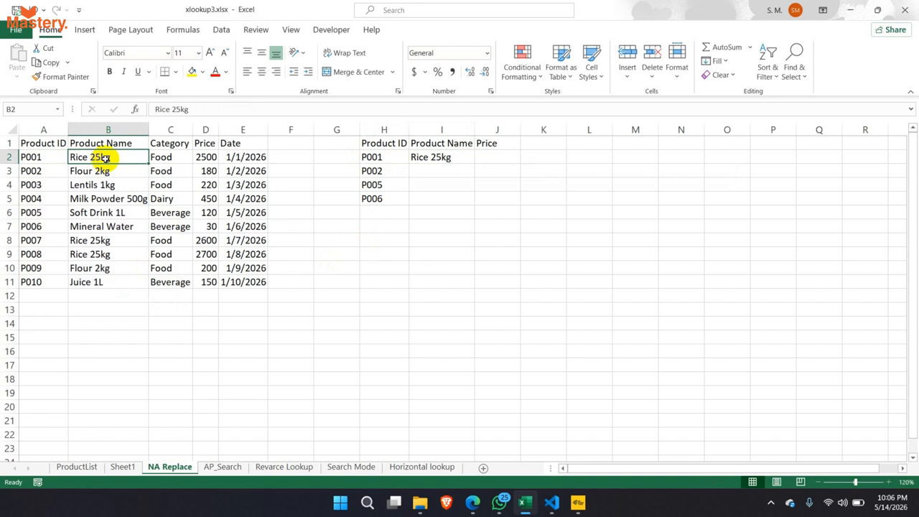
click(435, 158)
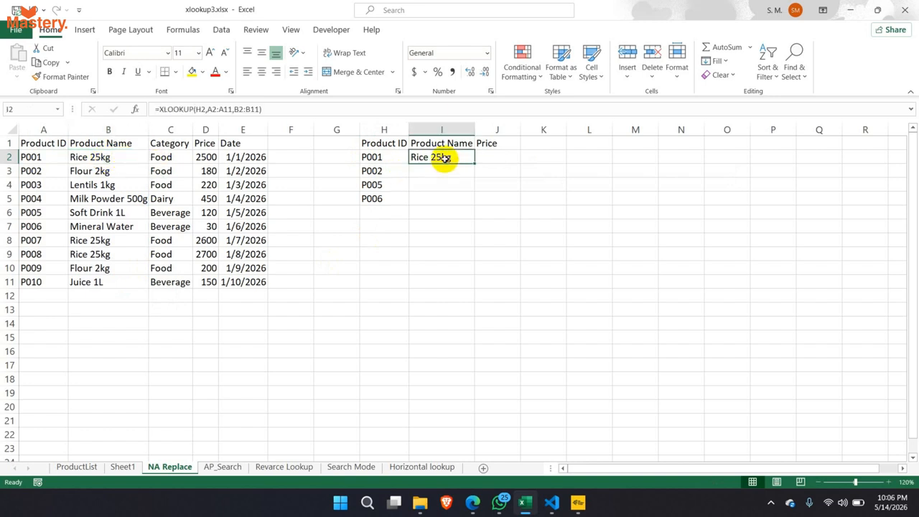
drag(472, 162, 474, 163)
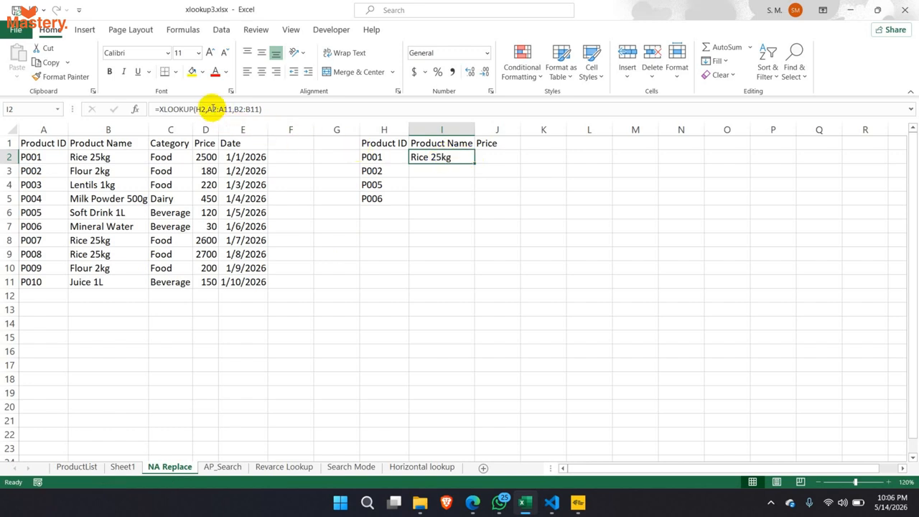
drag(212, 108, 269, 109)
key(F4)
key(F4)
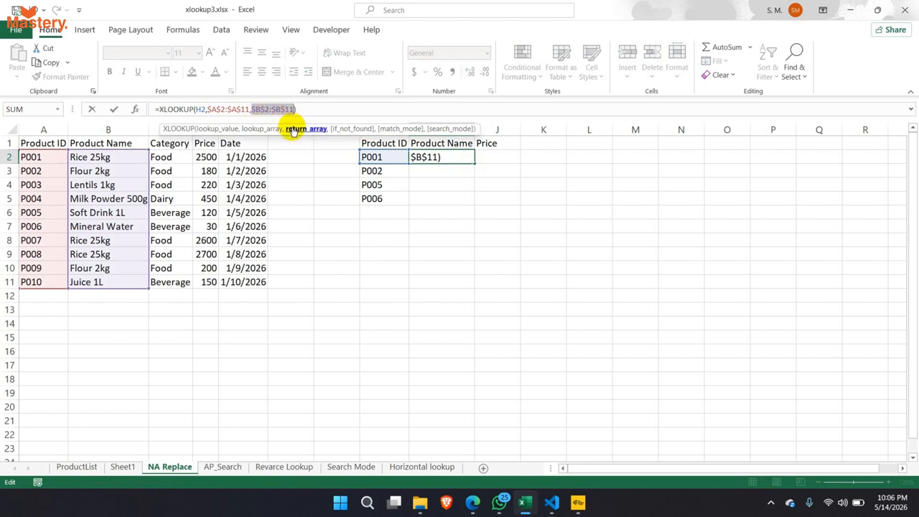
key(Return)
- Fill the XLOOKUP down to I5 so all four IDs show product names
click(437, 159)
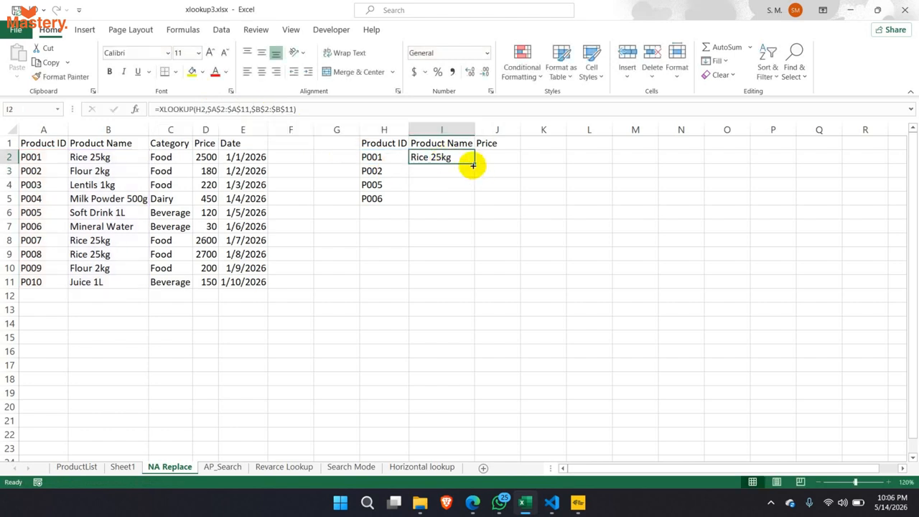
drag(474, 164, 470, 201)
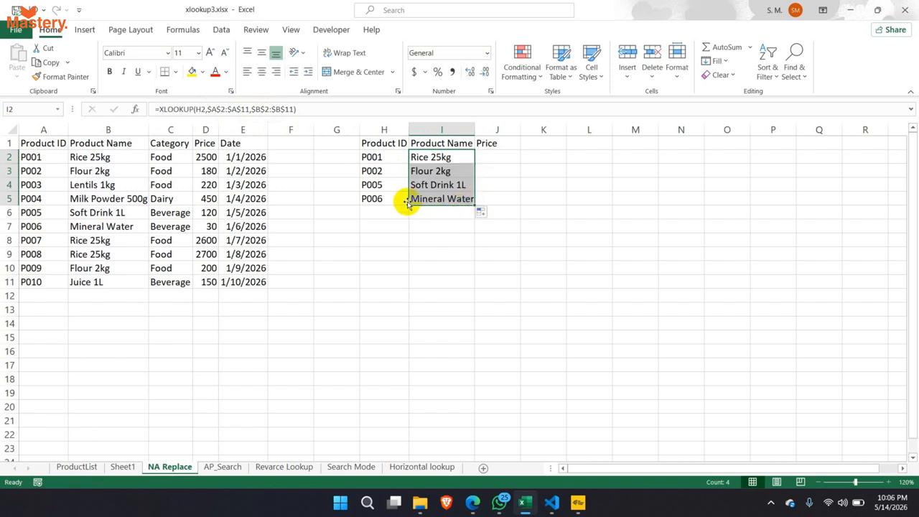
drag(475, 129, 478, 130)
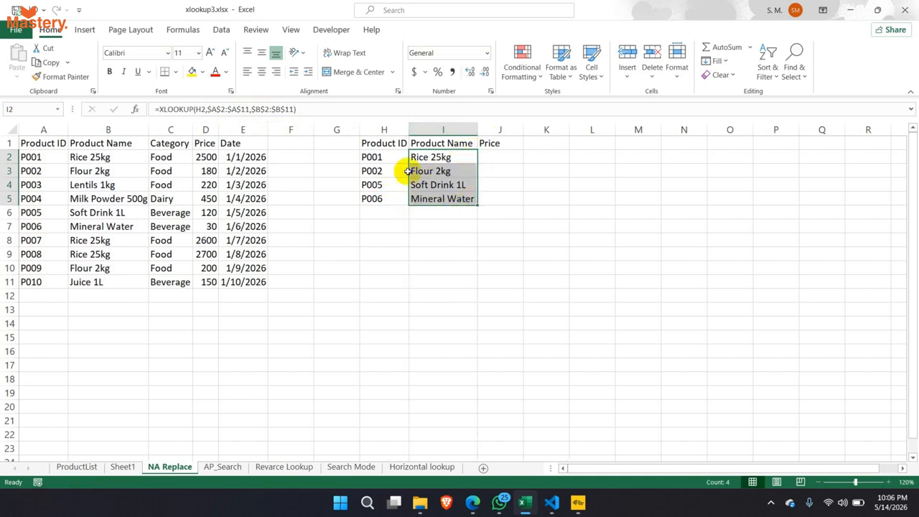
click(375, 158)
drag(375, 158, 375, 199)
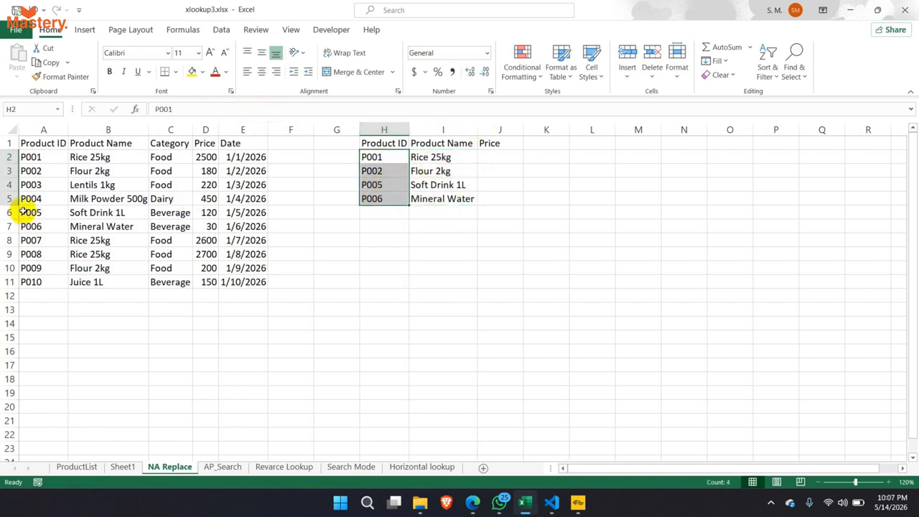
click(43, 145)
drag(43, 145, 223, 280)
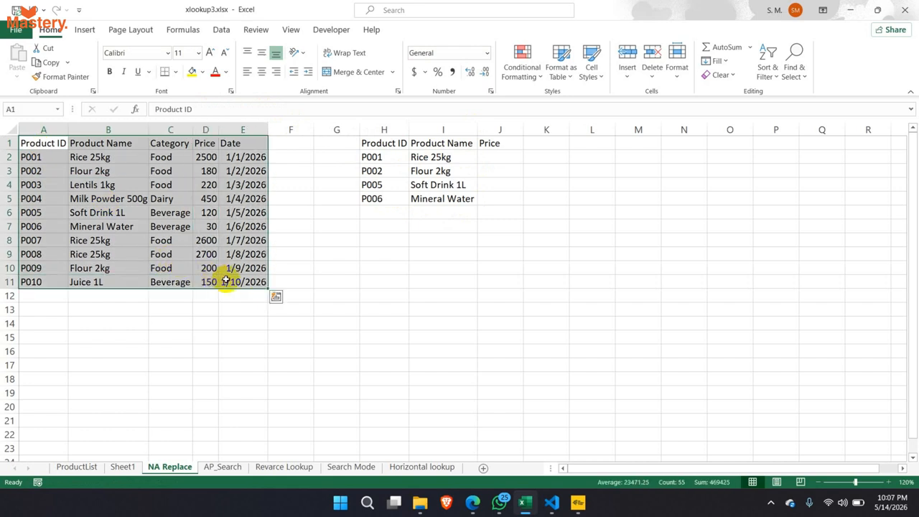
drag(424, 156, 424, 199)
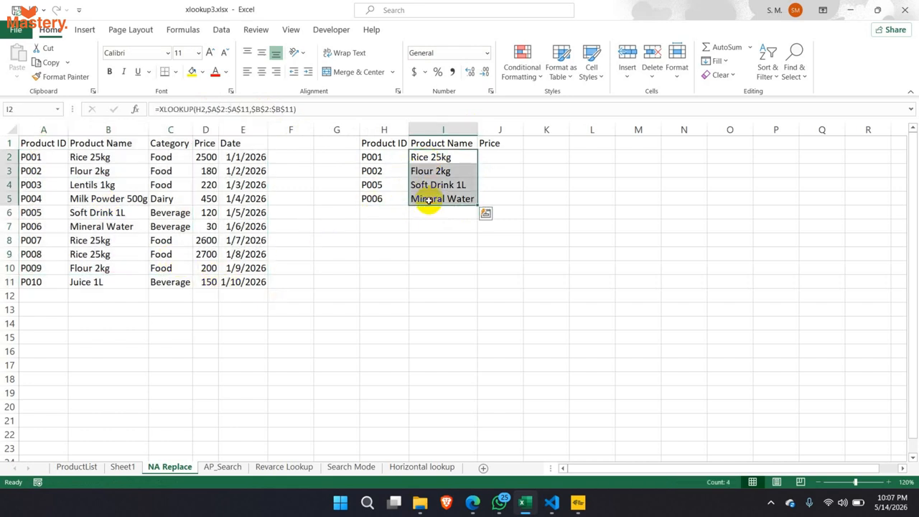
click(468, 157)
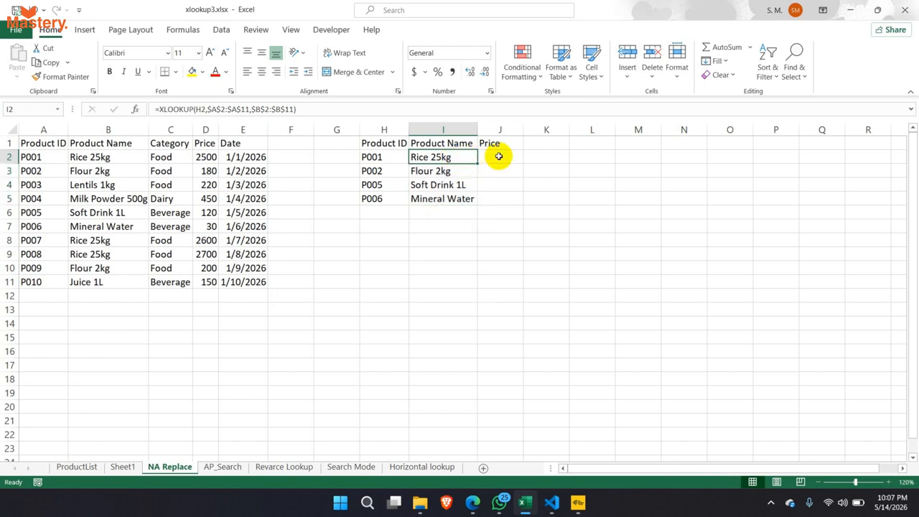
drag(108, 156, 111, 281)
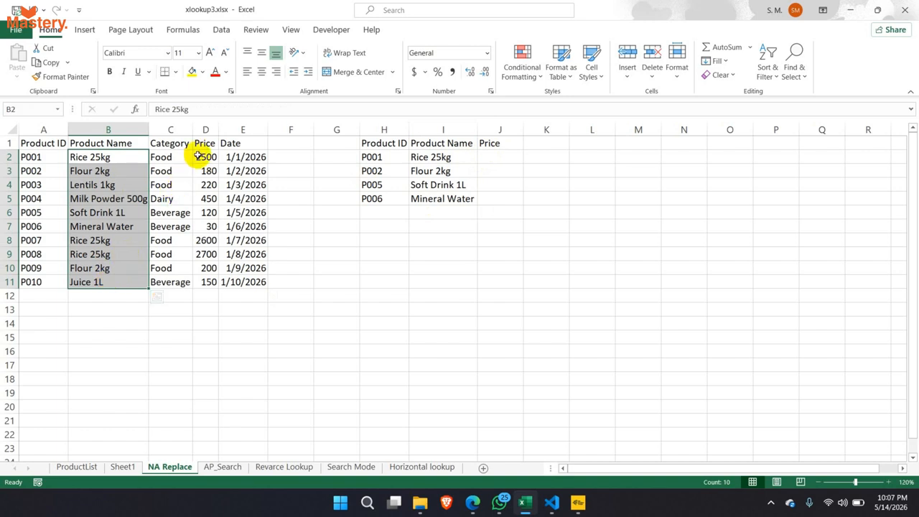
drag(198, 157, 203, 281)
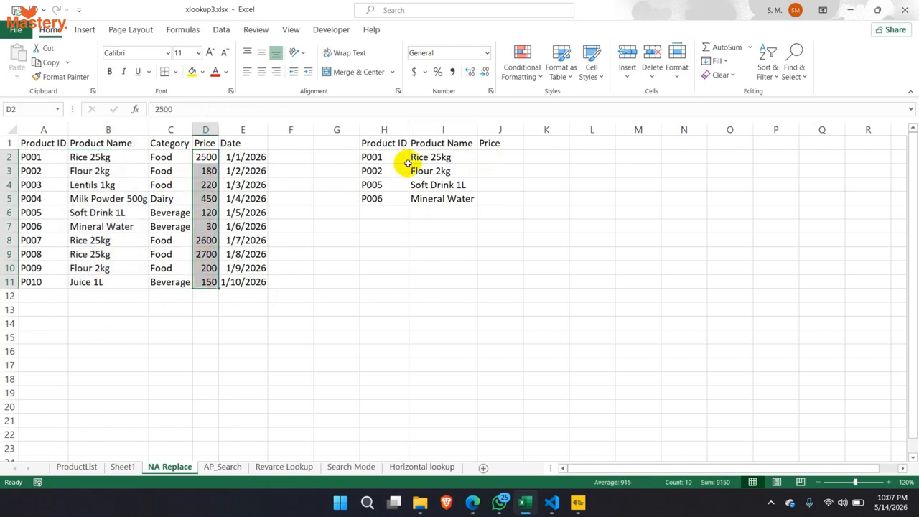
click(431, 157)
double_click(434, 157)
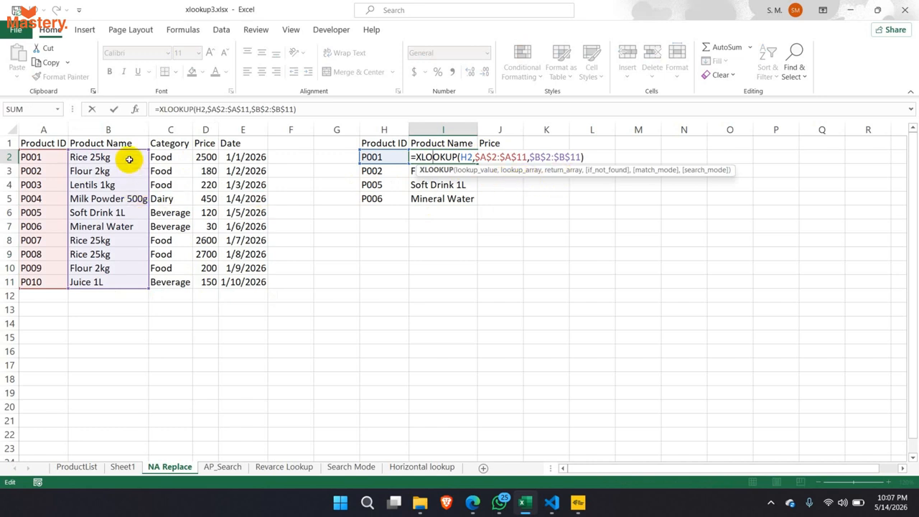
click(580, 157)
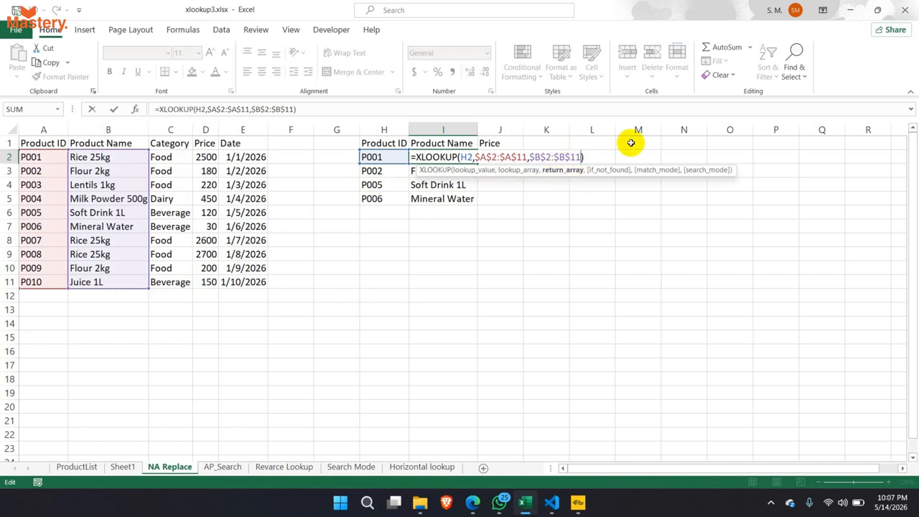
text(,)
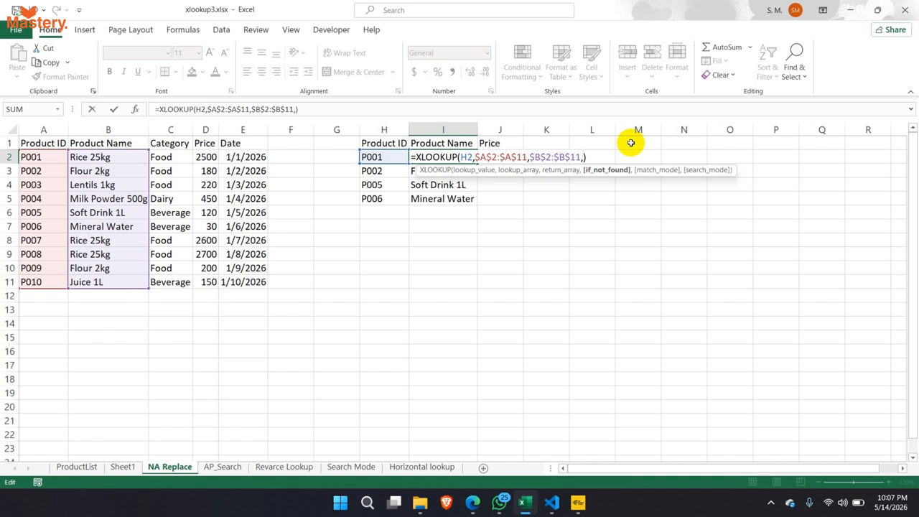
key(ctrl+Return)
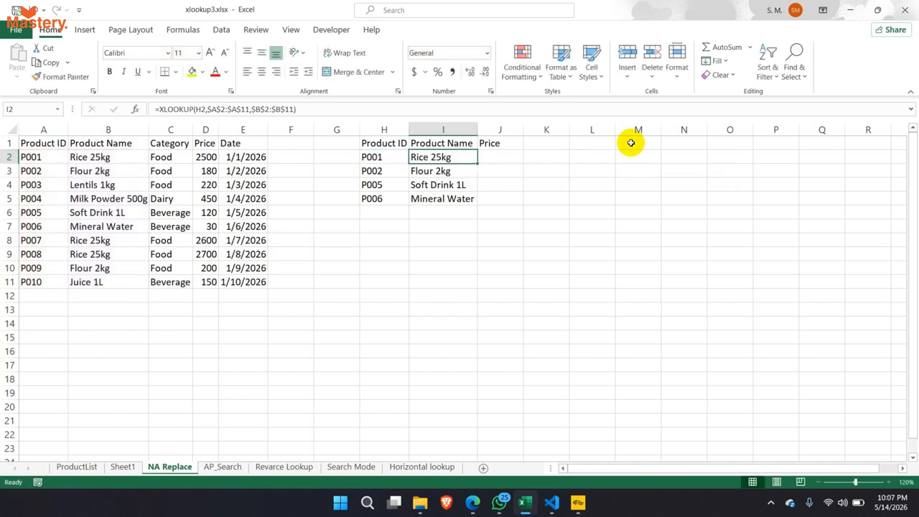
- Change the ID in H4 to P0013, making its product name show #N/A
click(388, 185)
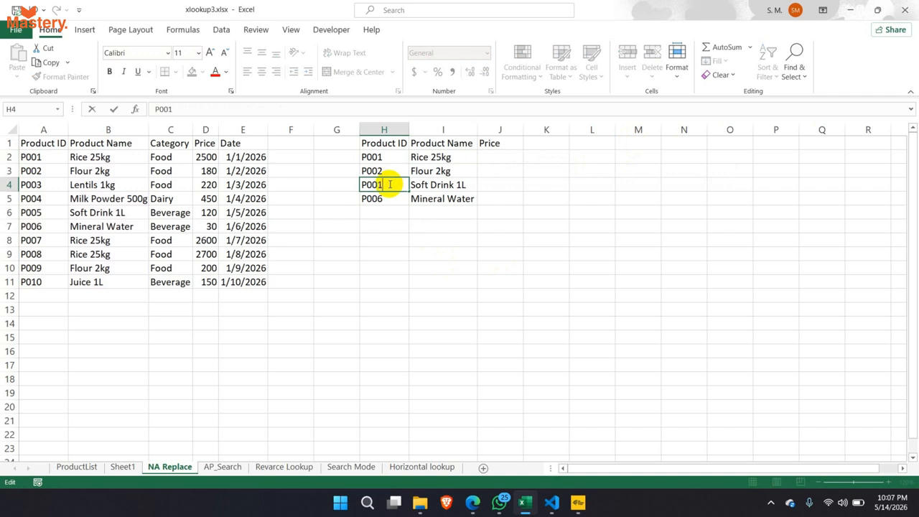
text(3)
key(Return)
click(445, 184)
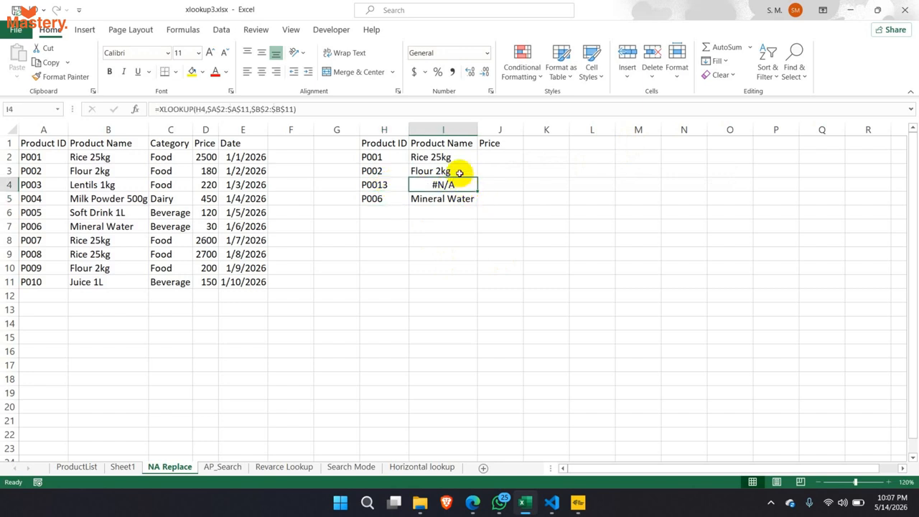
click(452, 154)
- Add a "Not Found" fallback argument to I2's XLOOKUP and fill it down to I5
click(294, 109)
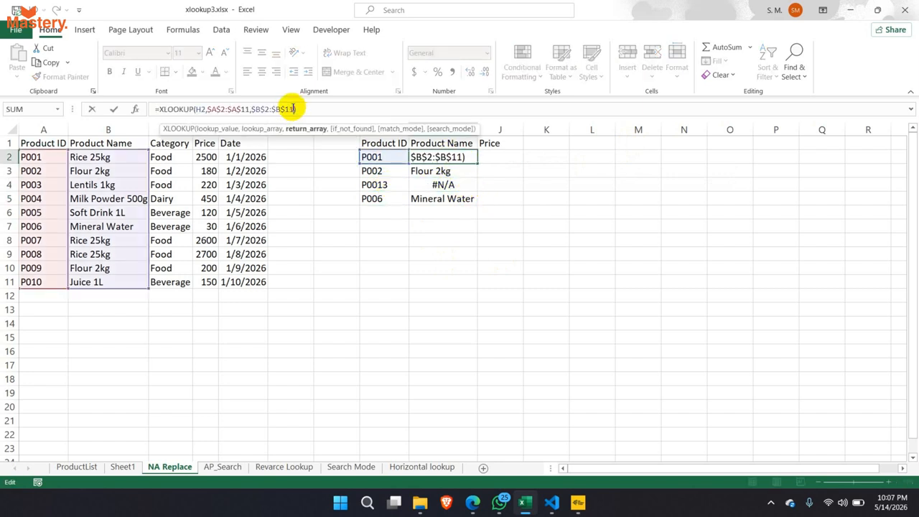
double_click(429, 156)
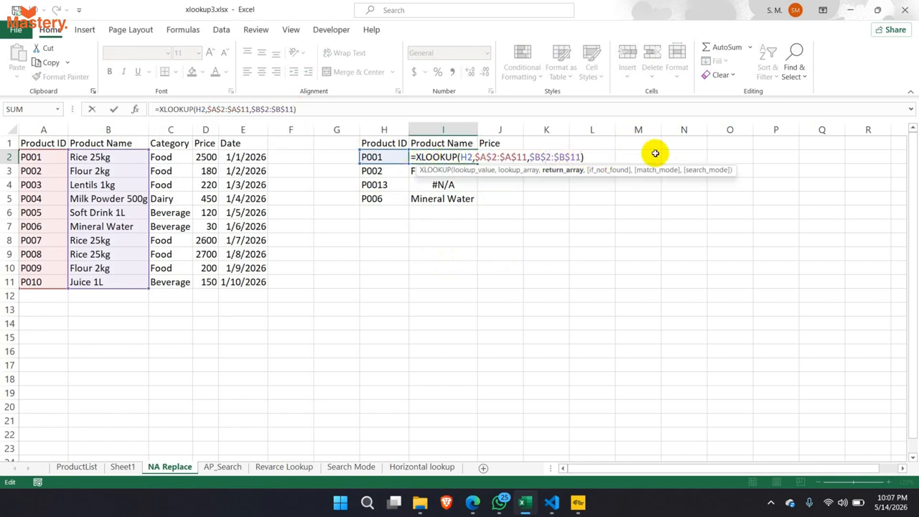
text(,)
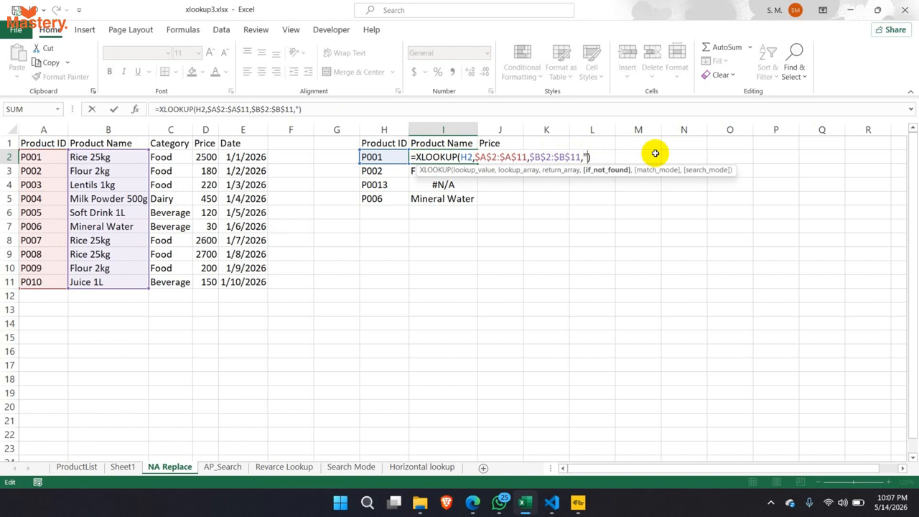
text("Not Found)
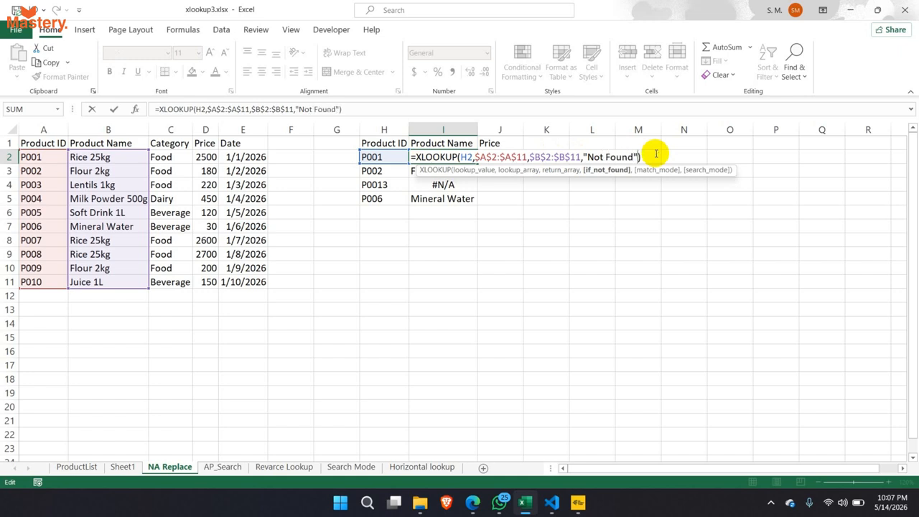
text())
key(Return)
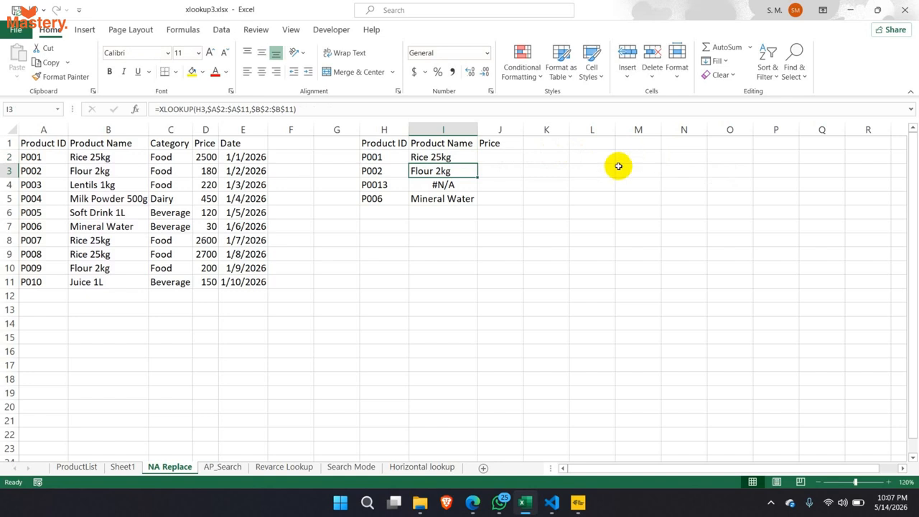
click(468, 154)
drag(477, 166, 477, 200)
click(448, 186)
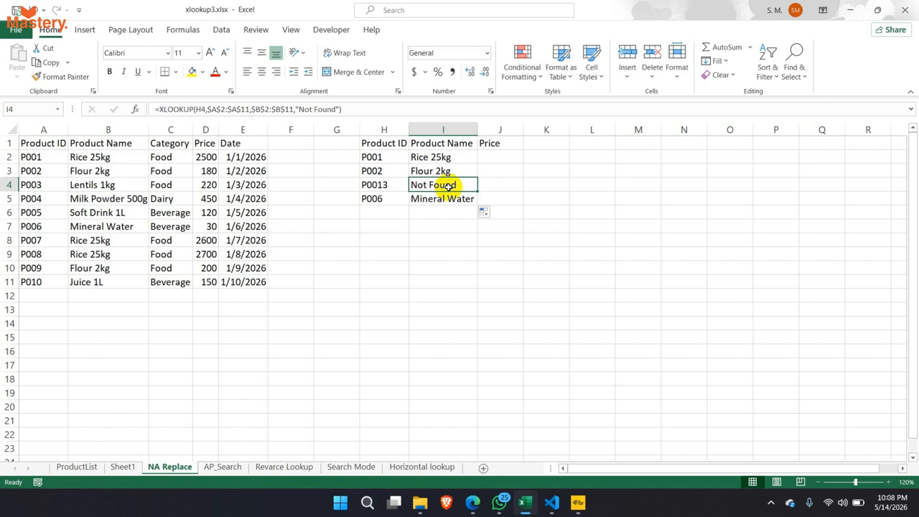
drag(424, 155, 495, 199)
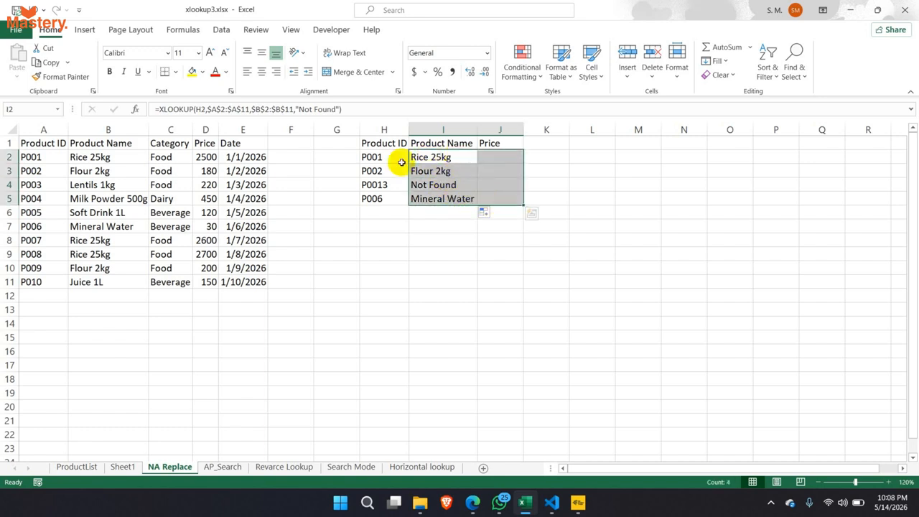
- Change the I2 XLOOKUP return range to B2:C11 to return name and category
click(292, 110)
drag(263, 111, 254, 111)
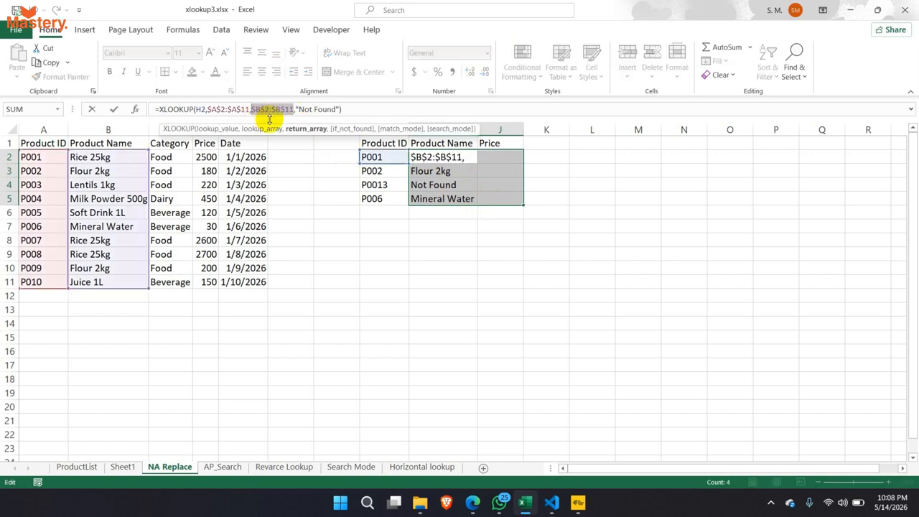
key(Delete)
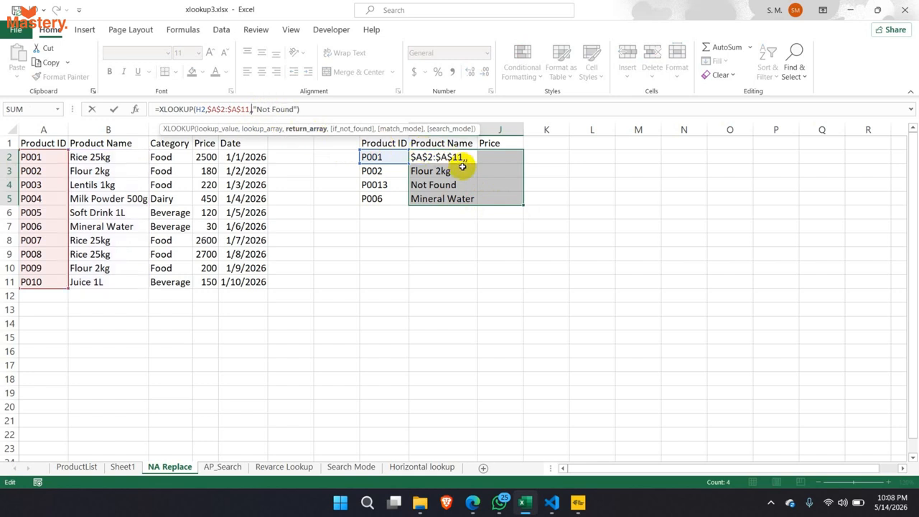
drag(125, 156, 188, 284)
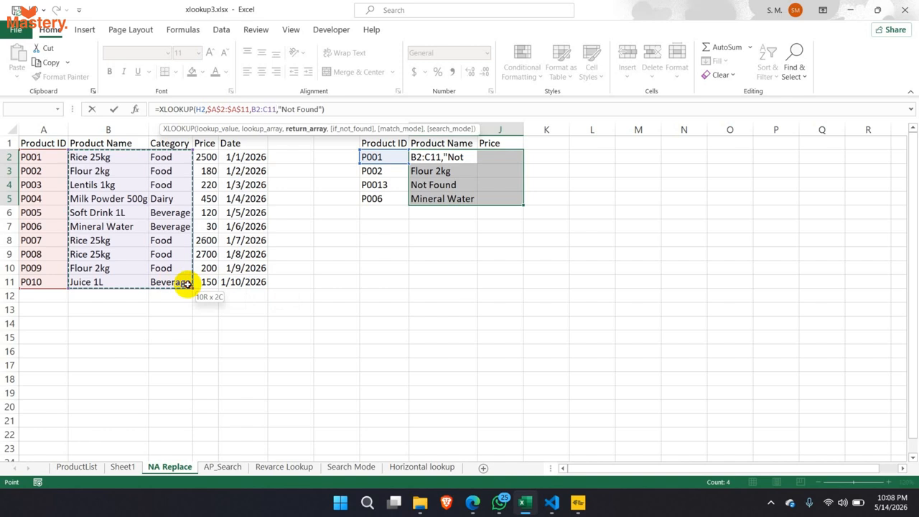
drag(187, 284, 189, 287)
key(Return)
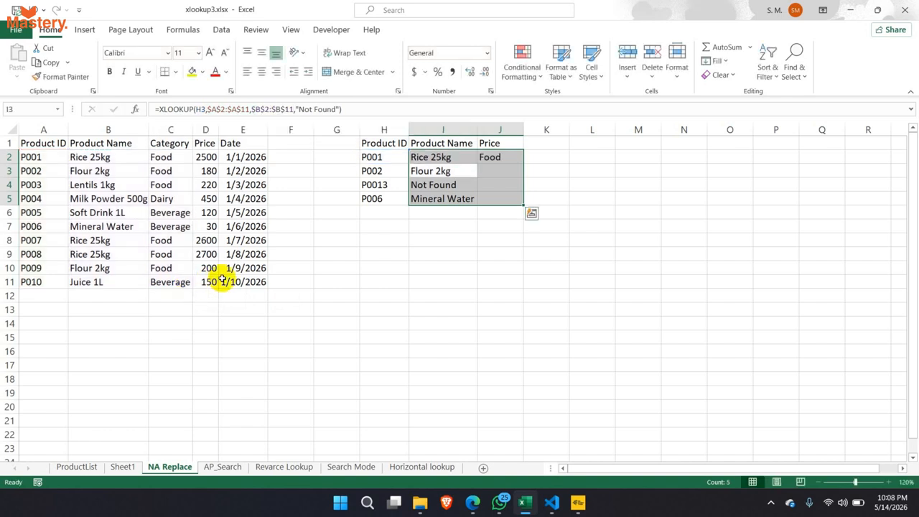
- Make the return range absolute as $B$2:$C$11 and fill the formula down to row 5
click(474, 156)
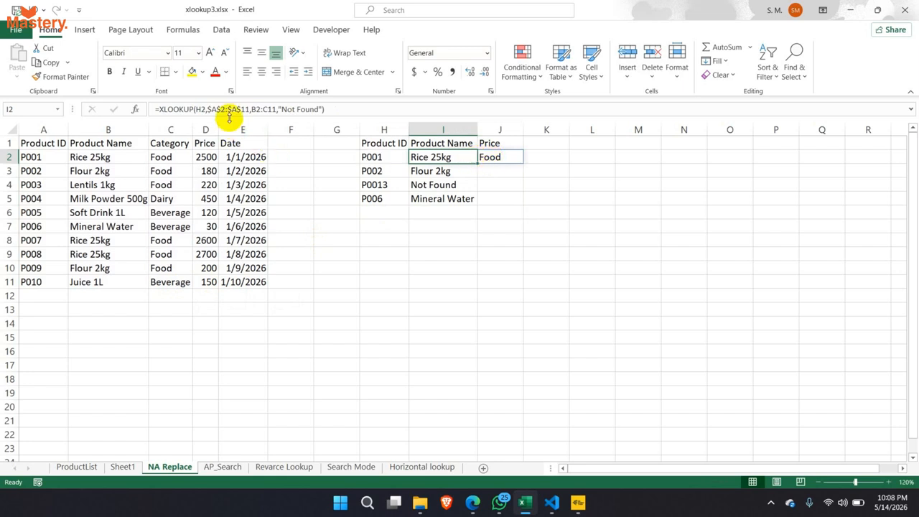
drag(256, 111, 273, 113)
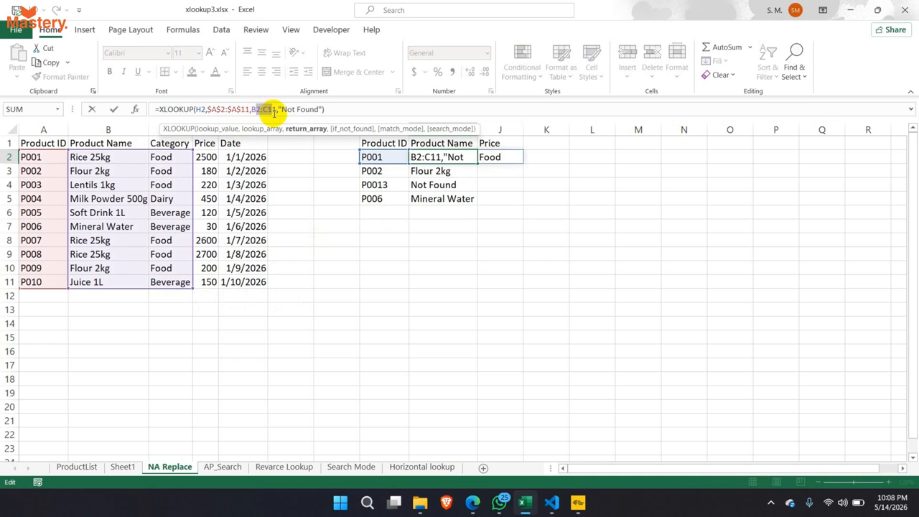
key(F4)
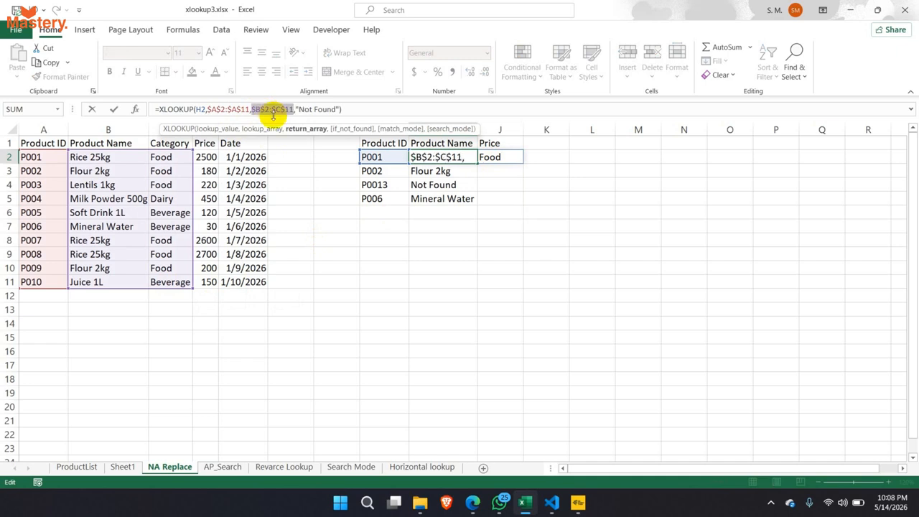
key(Return)
click(456, 156)
drag(476, 159, 472, 204)
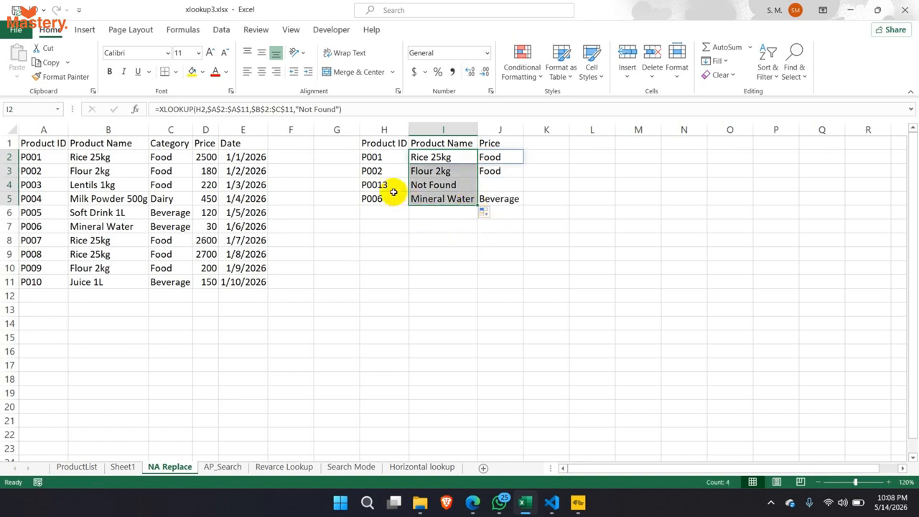
click(377, 156)
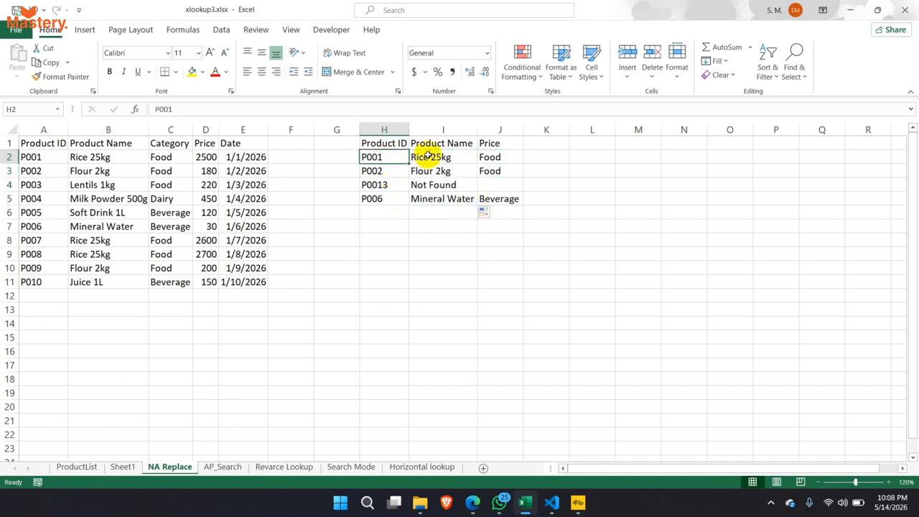
- Compare the returned Rice 25kg/Food values and P0013's Not Found result against the source table
click(428, 156)
click(490, 156)
click(97, 157)
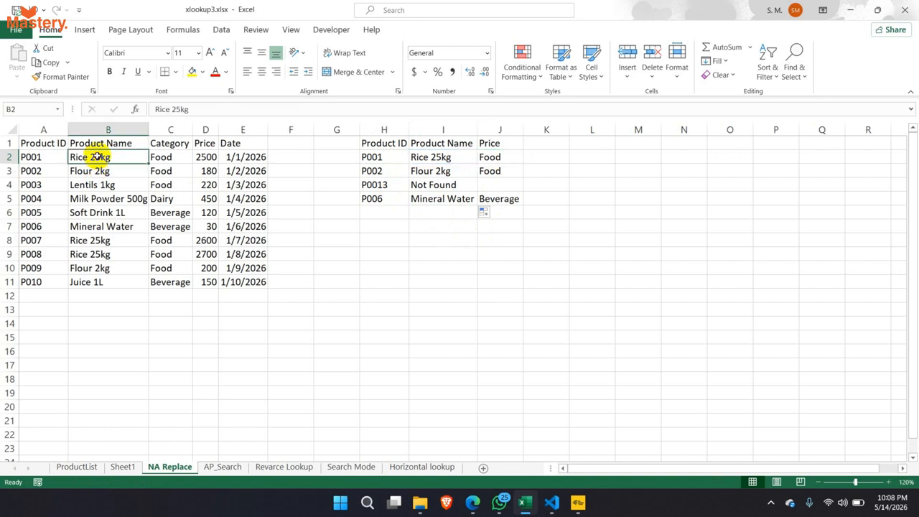
click(177, 156)
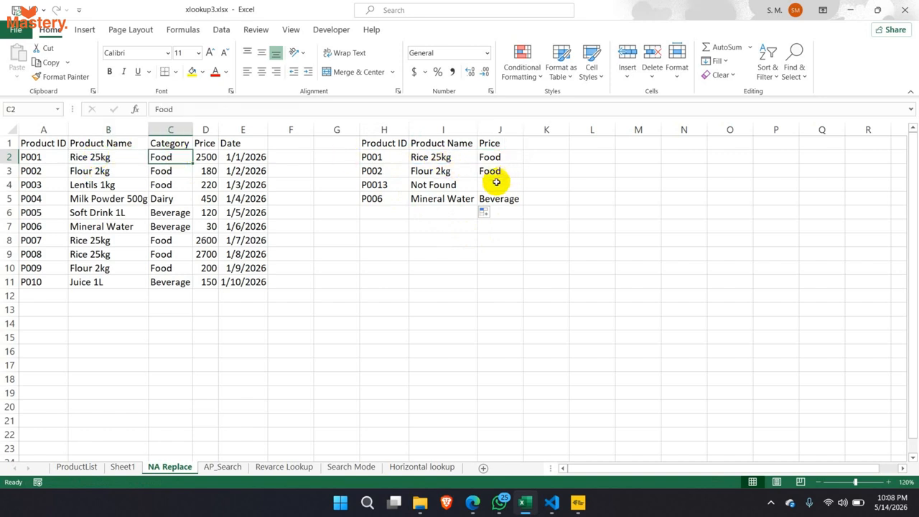
mouse_move(392, 185)
mouse_down()
mouse_move(443, 185)
mouse_move(397, 185)
mouse_up()
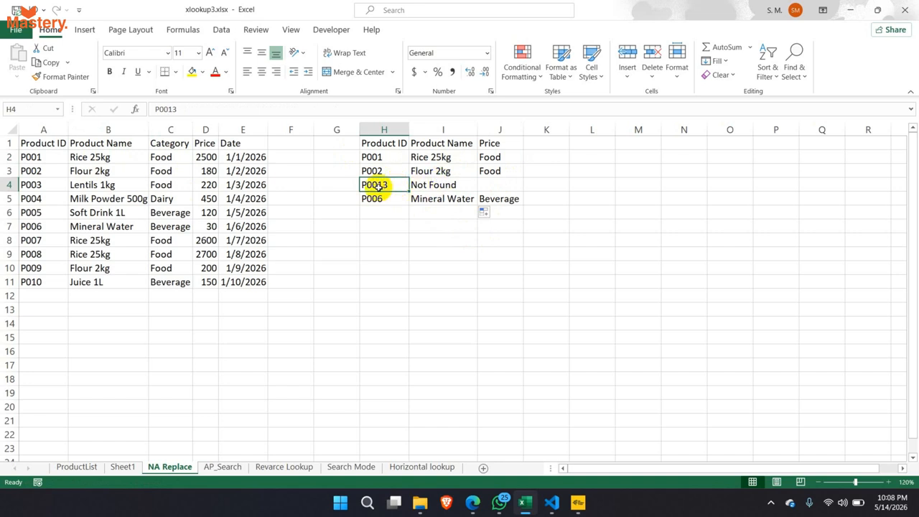
drag(32, 143, 251, 296)
click(432, 186)
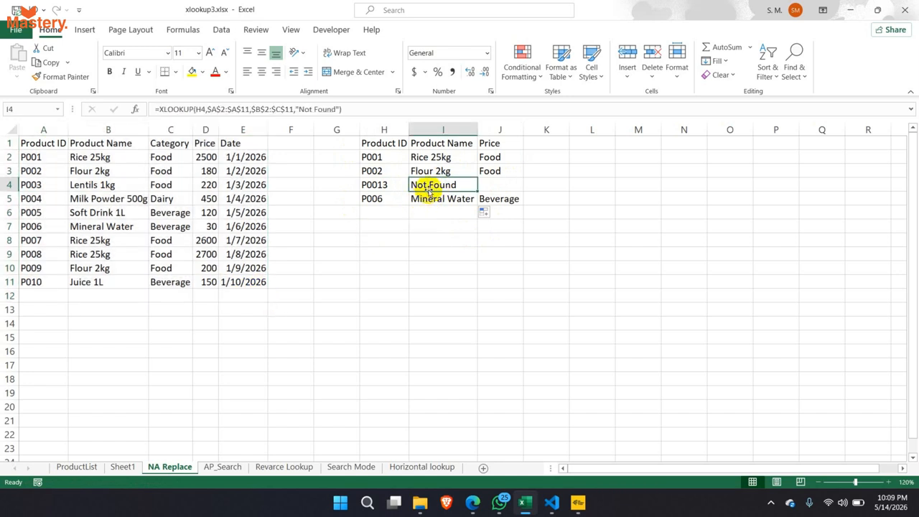
drag(300, 108, 340, 109)
key(Escape)
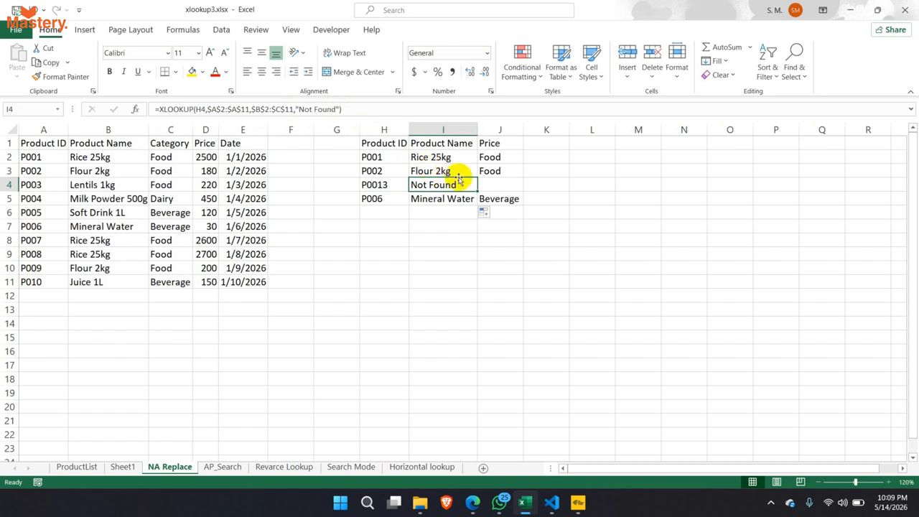
- Compare the Product Name and Price columns, then select $B$2:$C$11 in I2's formula
drag(460, 158, 501, 201)
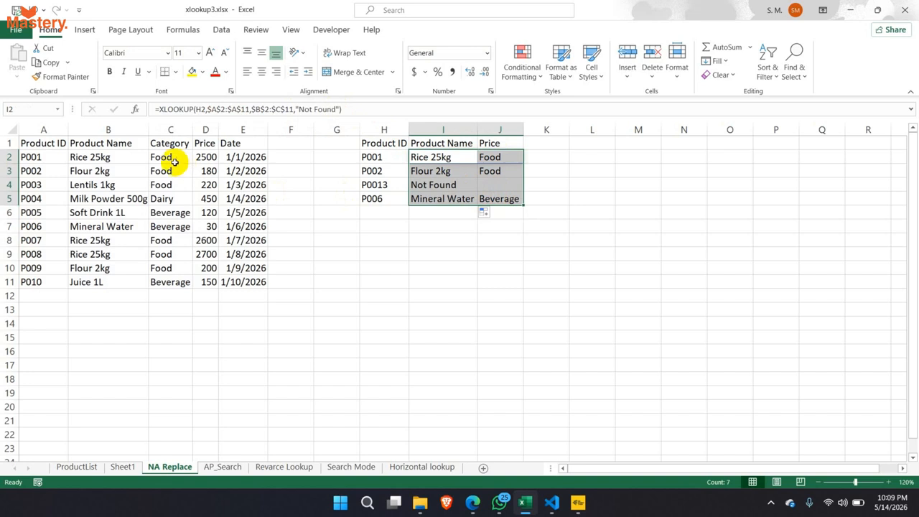
click(110, 130)
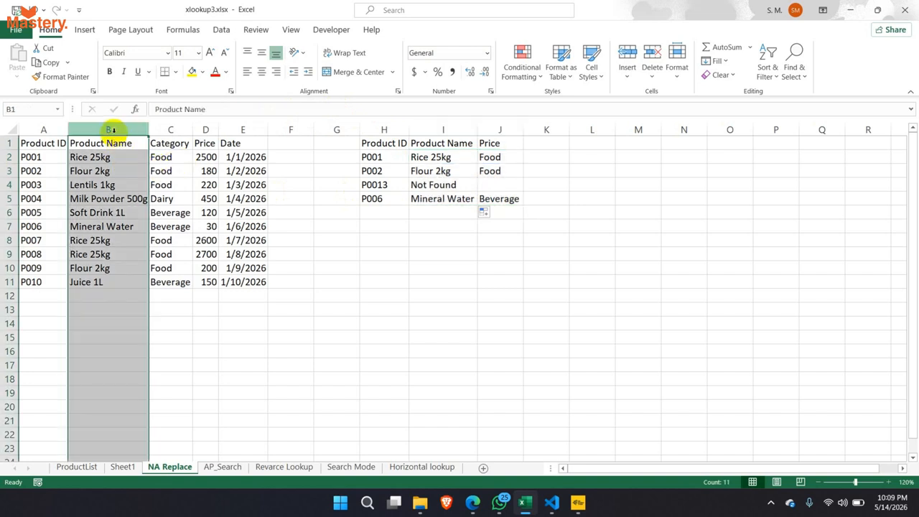
click(206, 129)
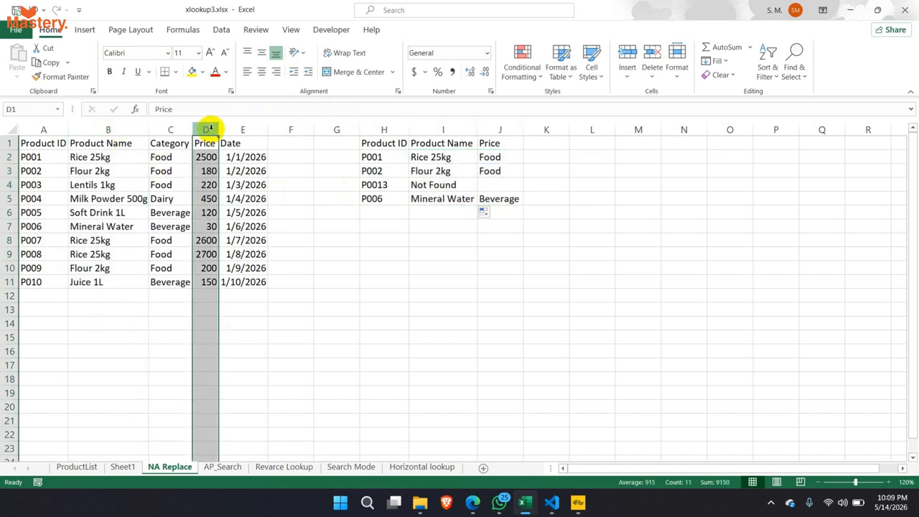
click(130, 130)
click(206, 130)
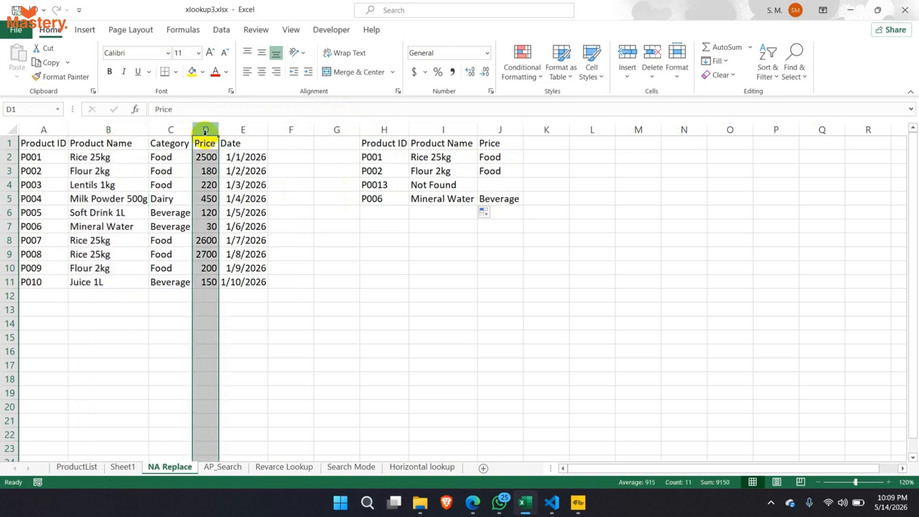
click(463, 156)
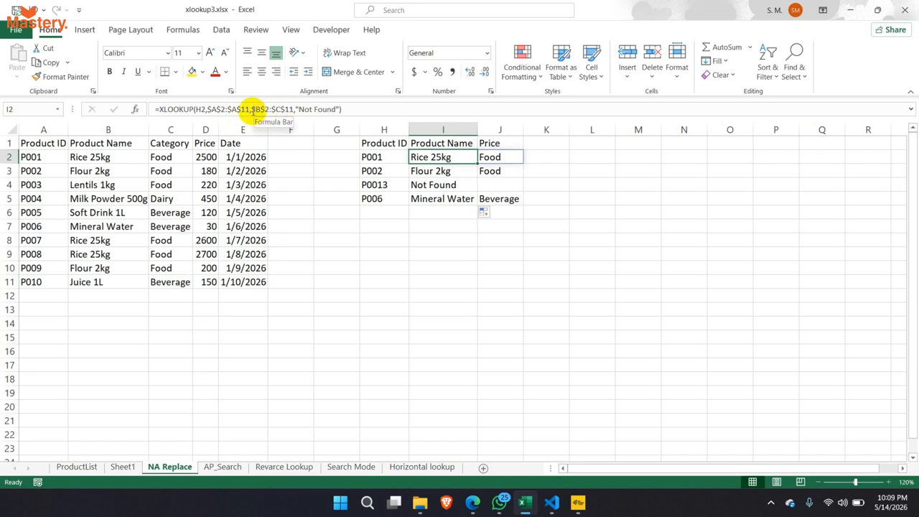
drag(251, 109, 295, 109)
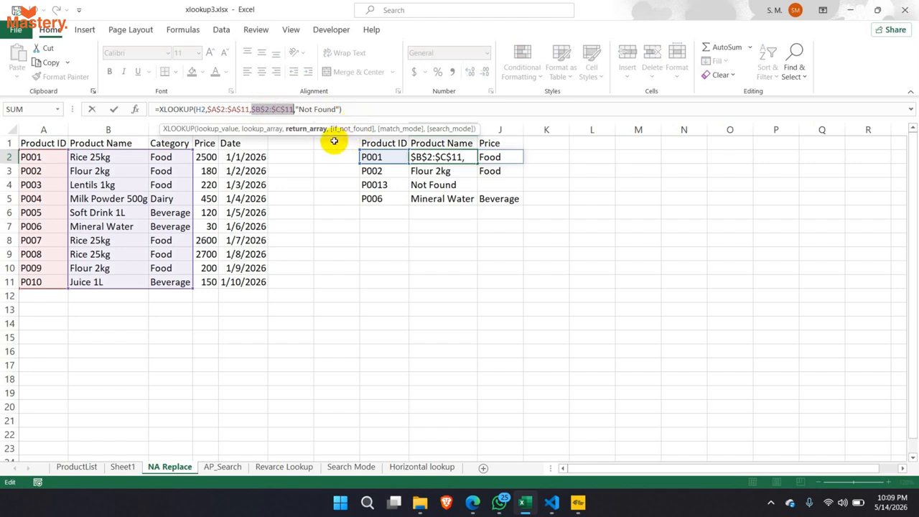
- Replace the return range with CHOOSE({1,2},B2:B11,D2:D11) so P001 returns Rice 25kg and 2500
key(BackSpace)
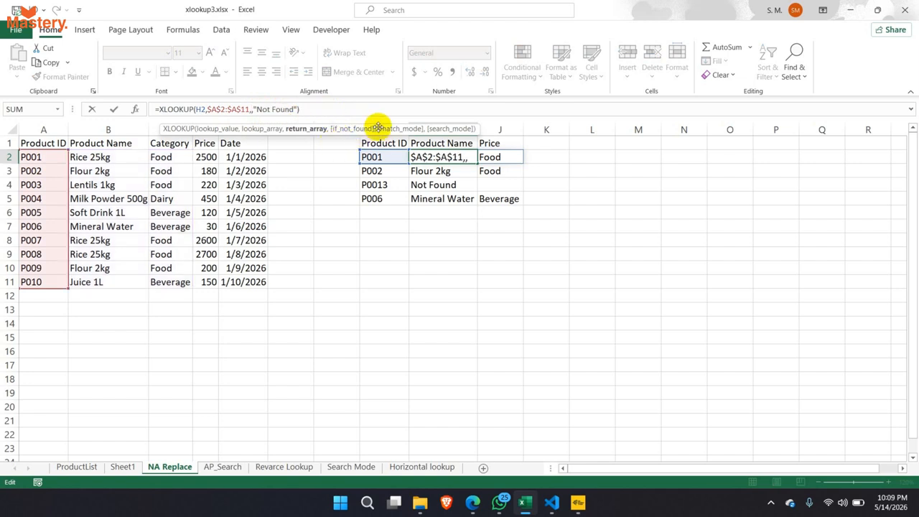
text(ch)
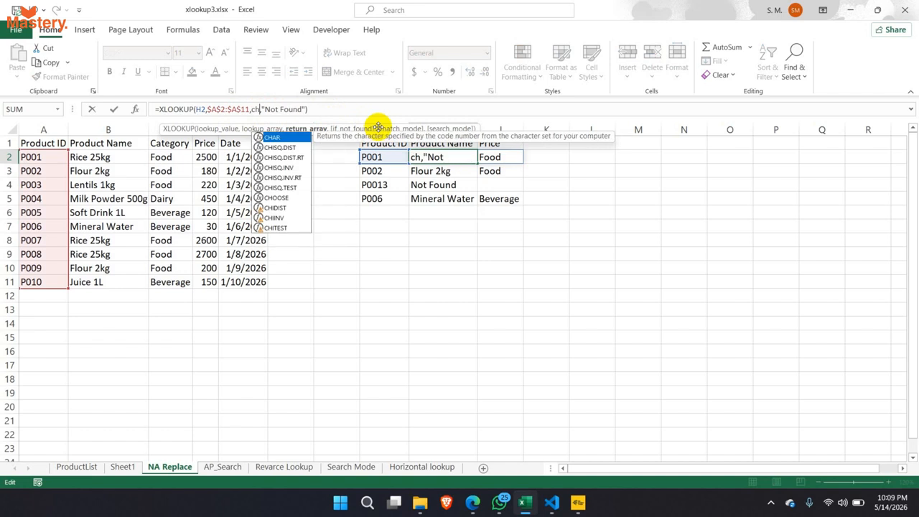
text(oo)
key(Tab)
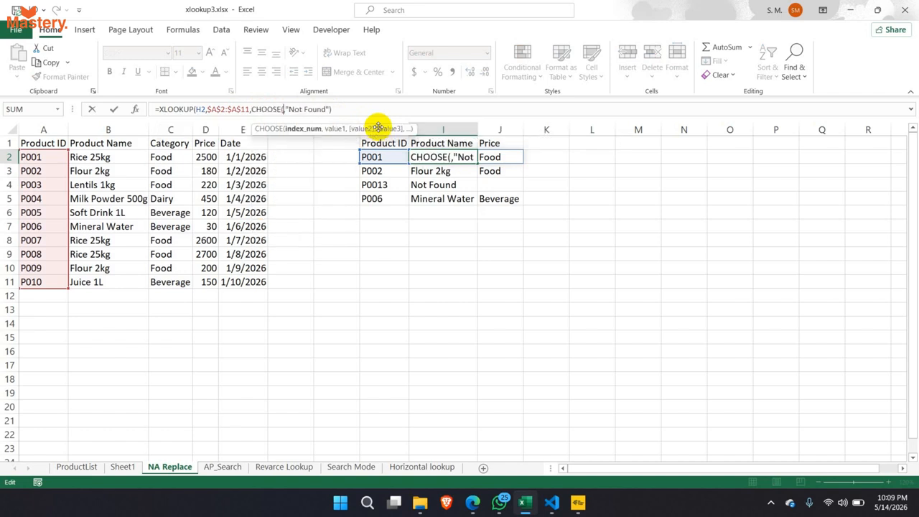
text(")
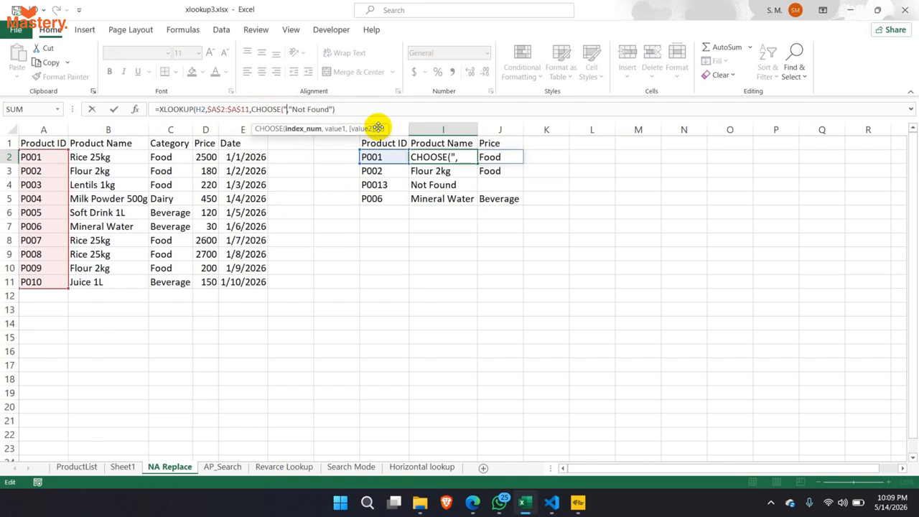
key(BackSpace)
text({1,2},)
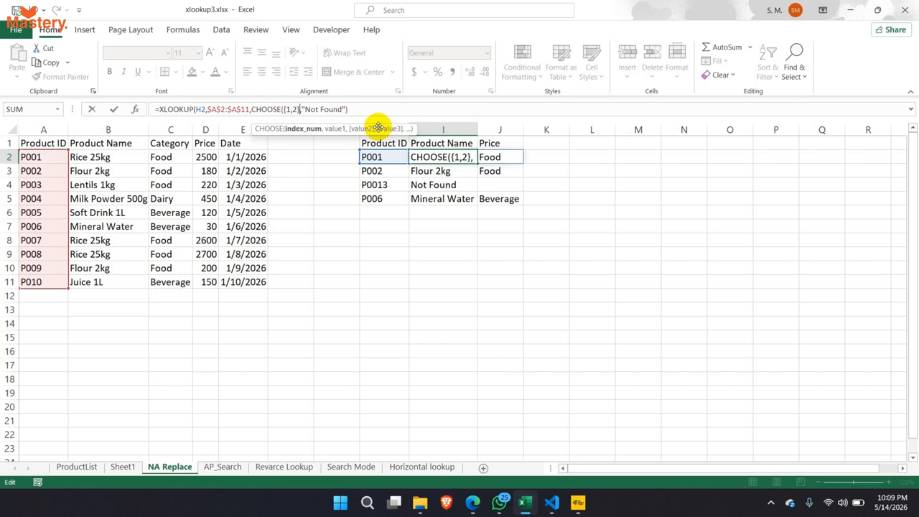
text(,)
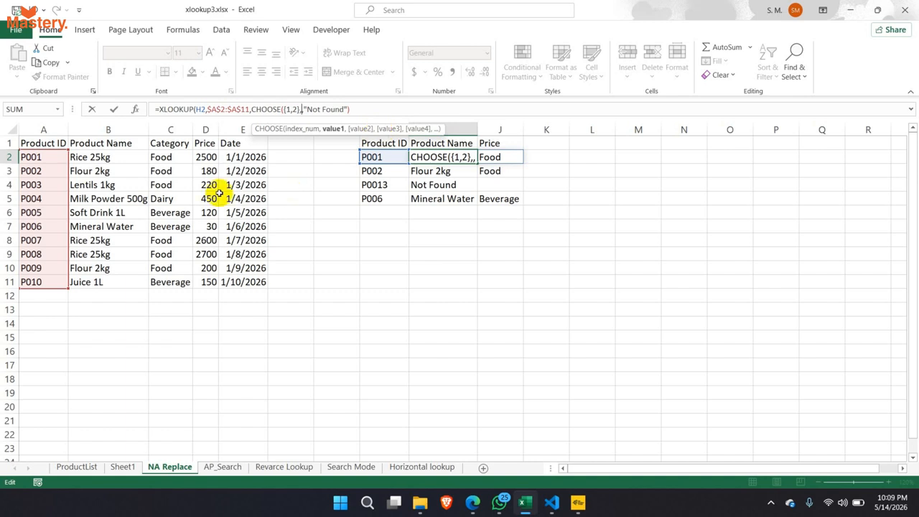
drag(119, 156, 117, 285)
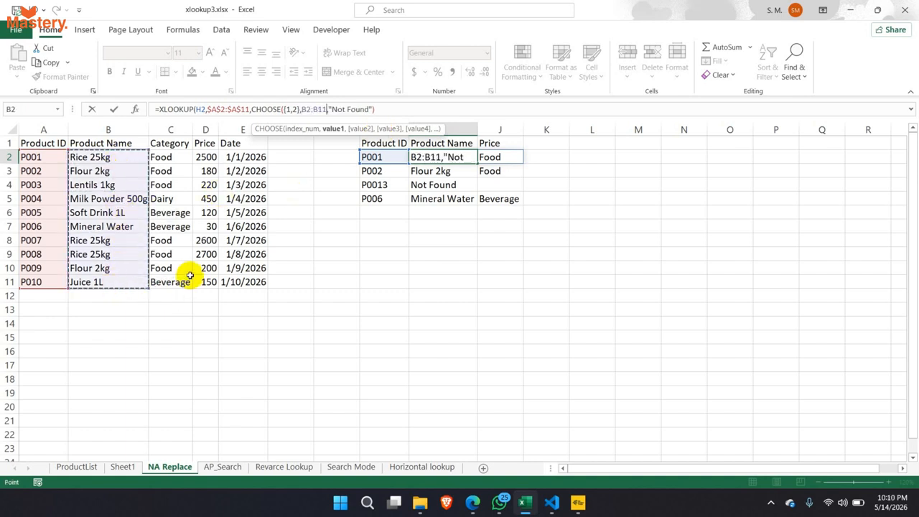
text(,)
drag(205, 157, 208, 285)
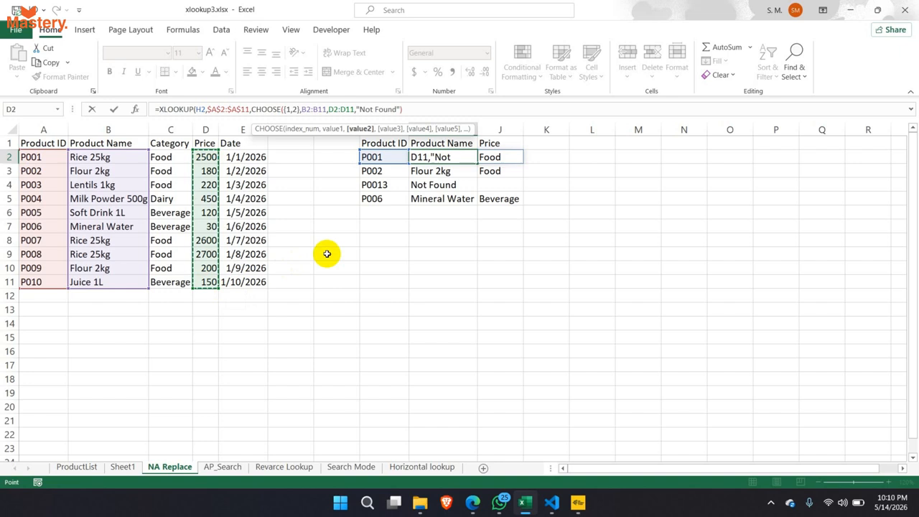
key(Return)
key(Return)
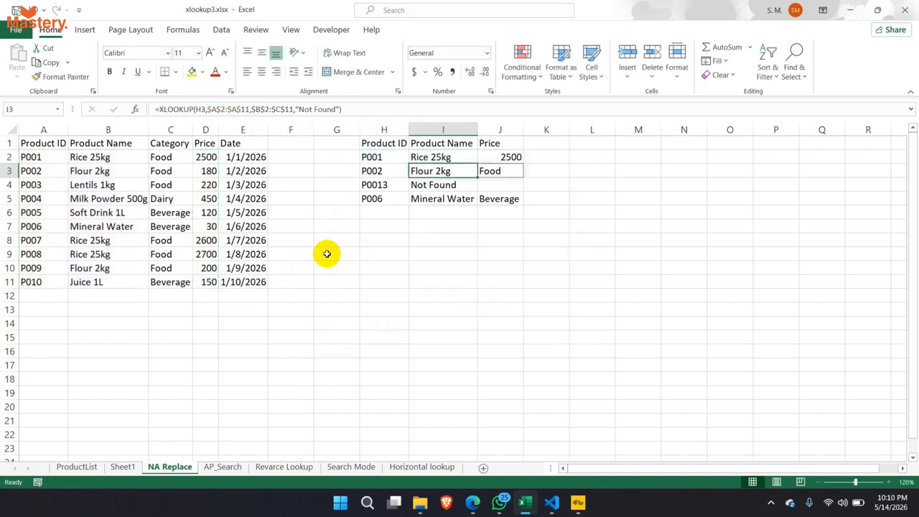
- Make the CHOOSE ranges absolute as $B$2:$B$11 and $D$2:$D$11
click(406, 157)
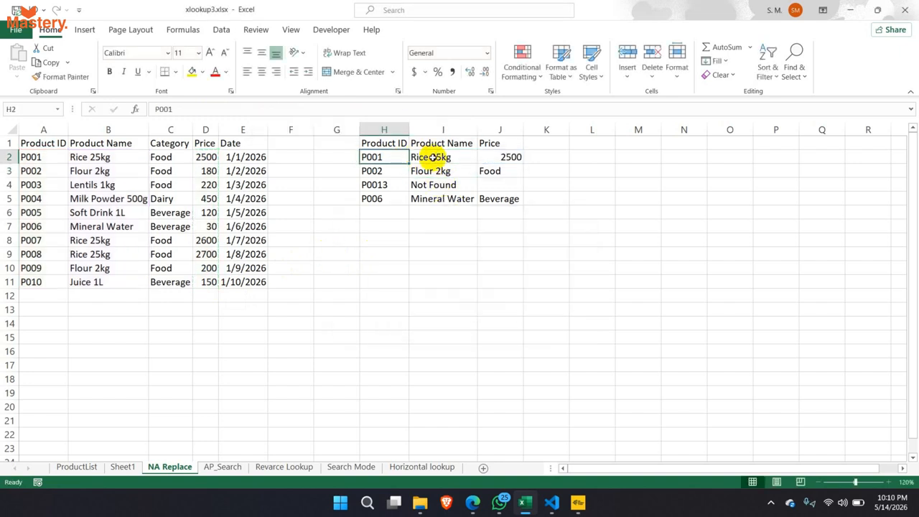
click(431, 155)
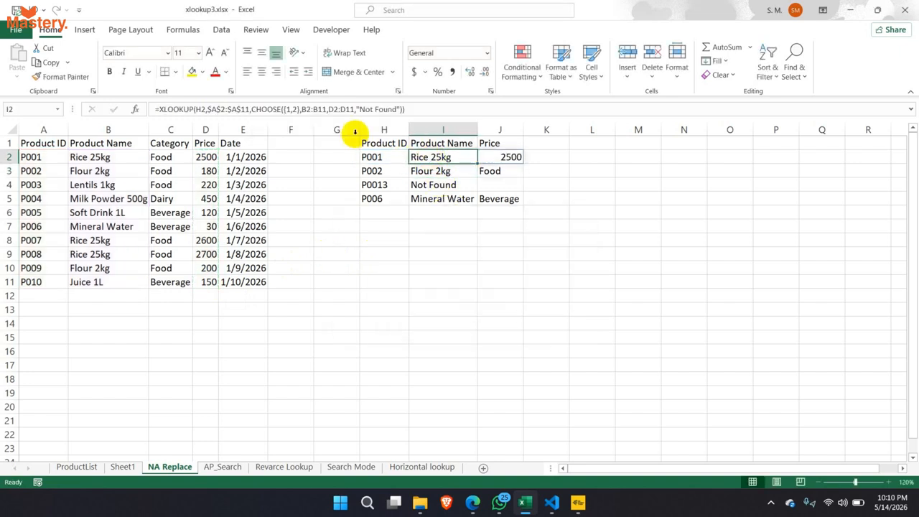
click(304, 109)
drag(304, 108, 366, 109)
key(F4)
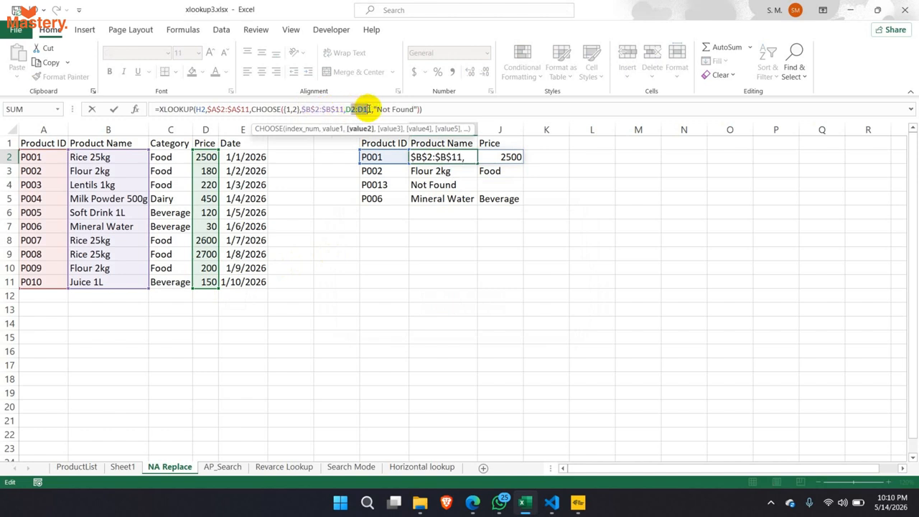
key(F4)
key(Return)
- Fill the lookup formula down to I5, undoing an accidental Product ID fill
click(405, 157)
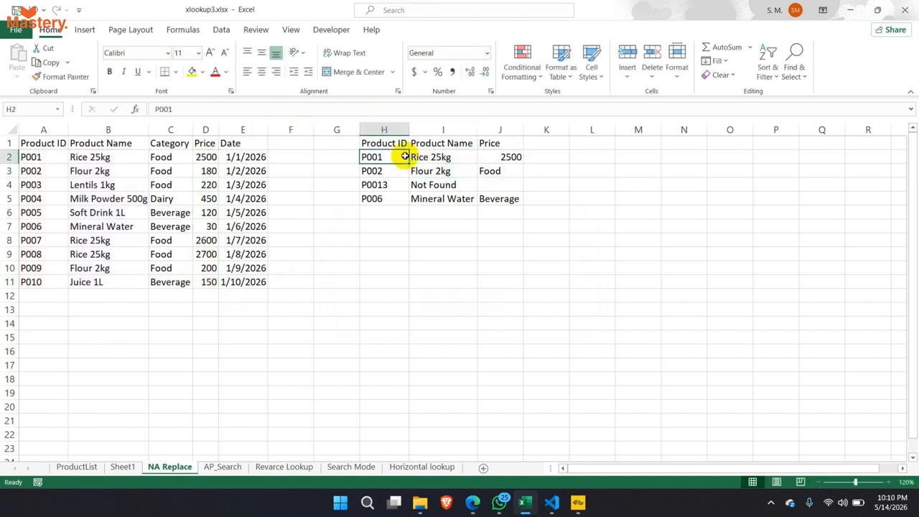
drag(408, 163, 406, 202)
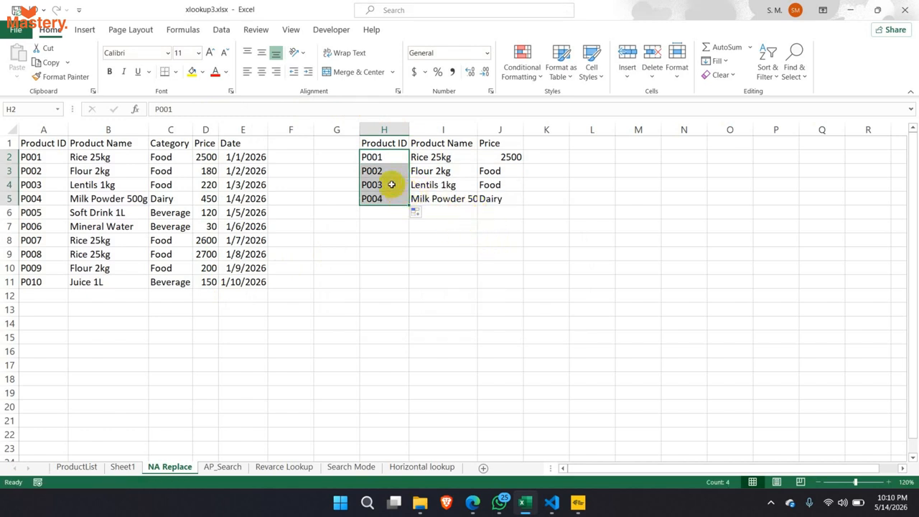
key(ctrl+z)
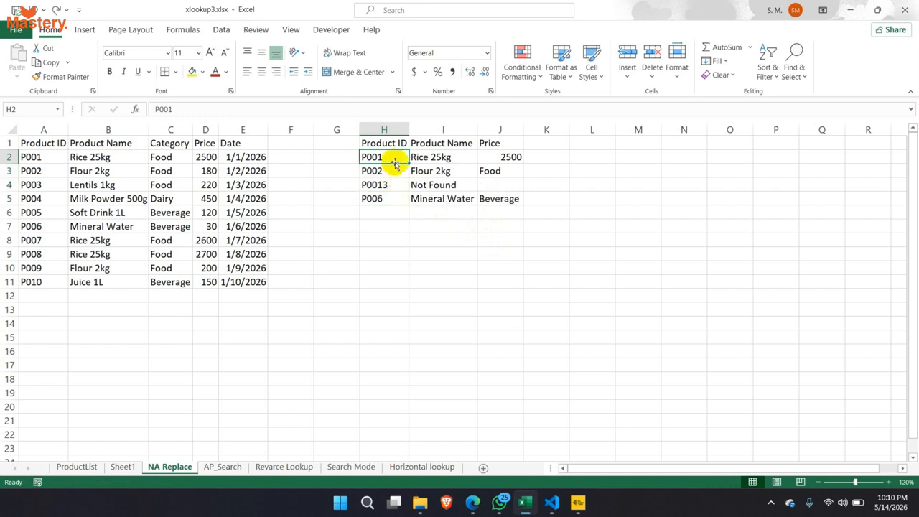
click(438, 158)
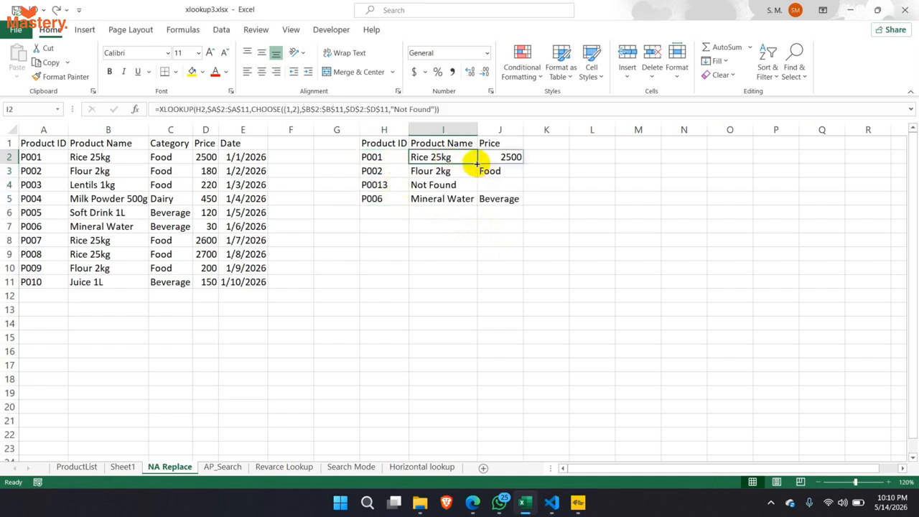
drag(476, 163, 477, 203)
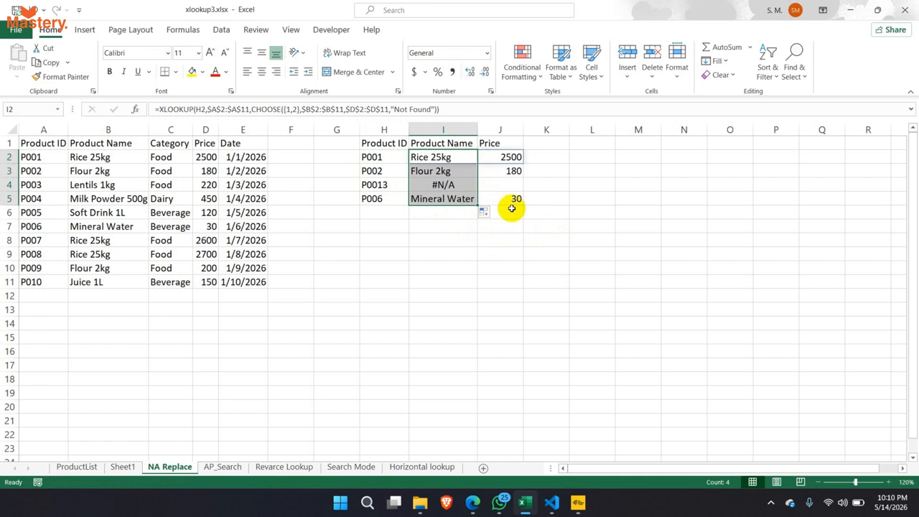
- Check the name and price results for P001 and P006 against the source table
click(500, 176)
click(460, 157)
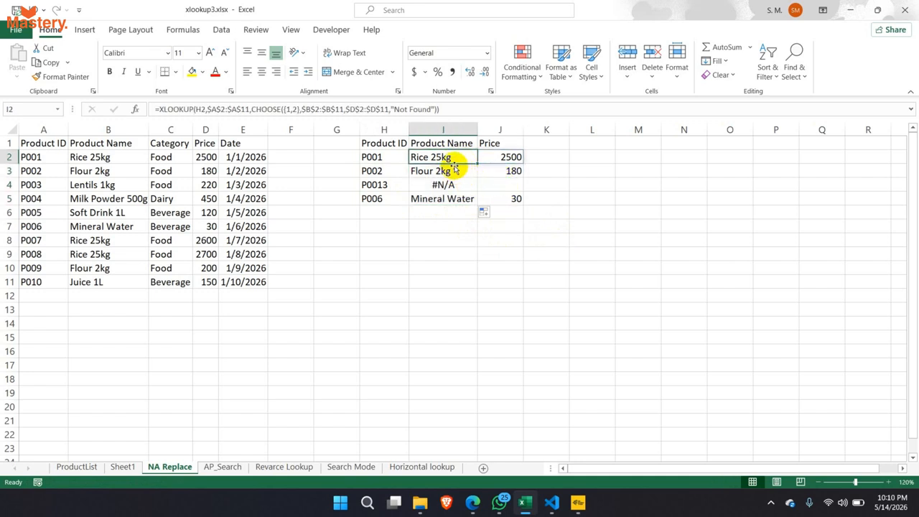
click(400, 161)
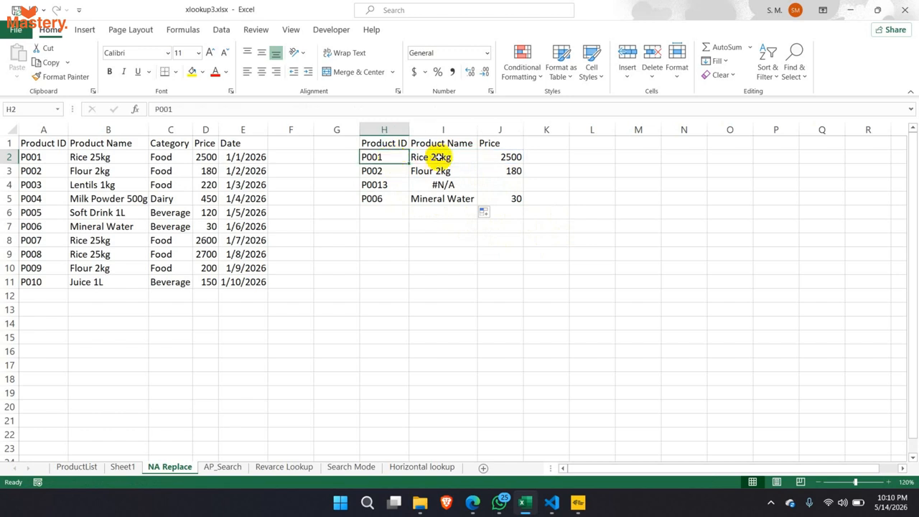
click(441, 157)
click(506, 157)
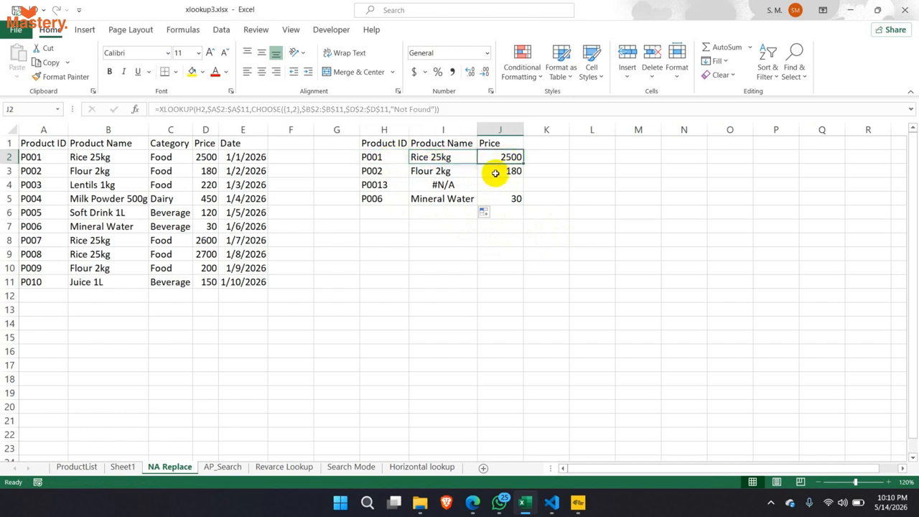
click(381, 200)
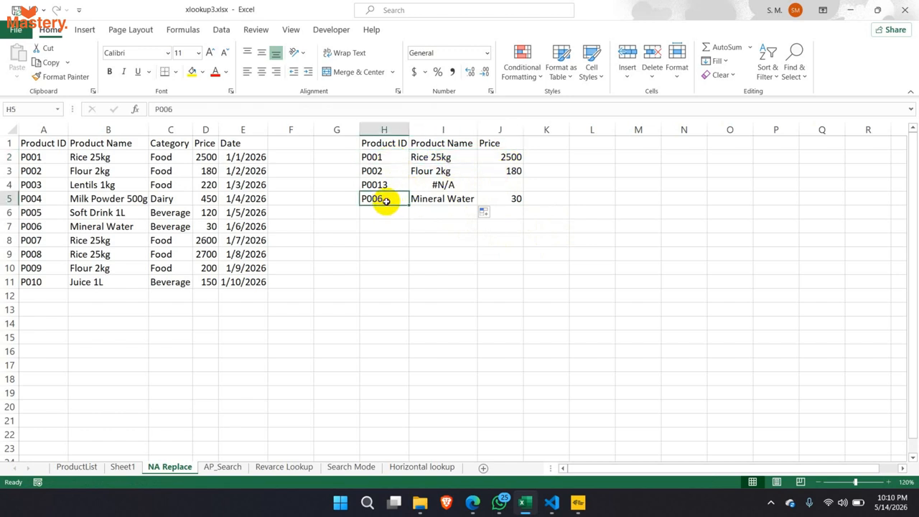
click(112, 228)
click(507, 199)
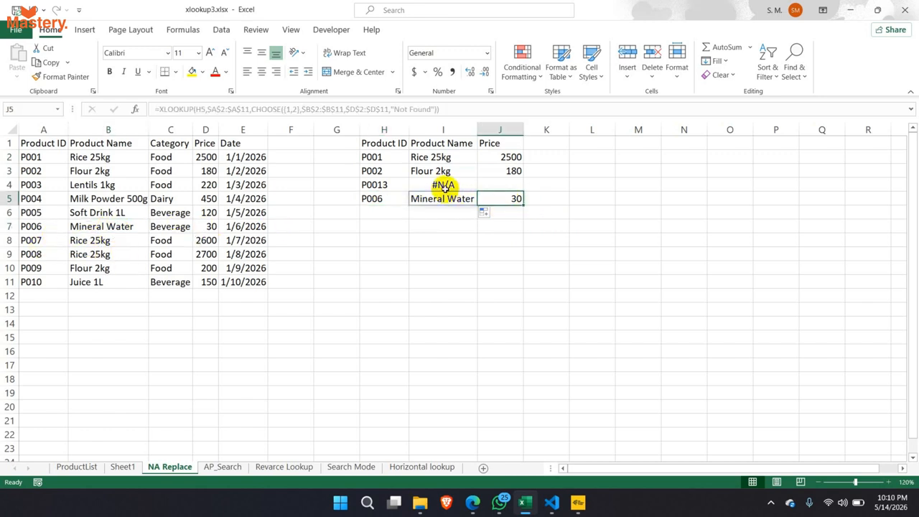
- Select I4's #N/A result and highlight part of its XLOOKUP formula to examine
click(443, 186)
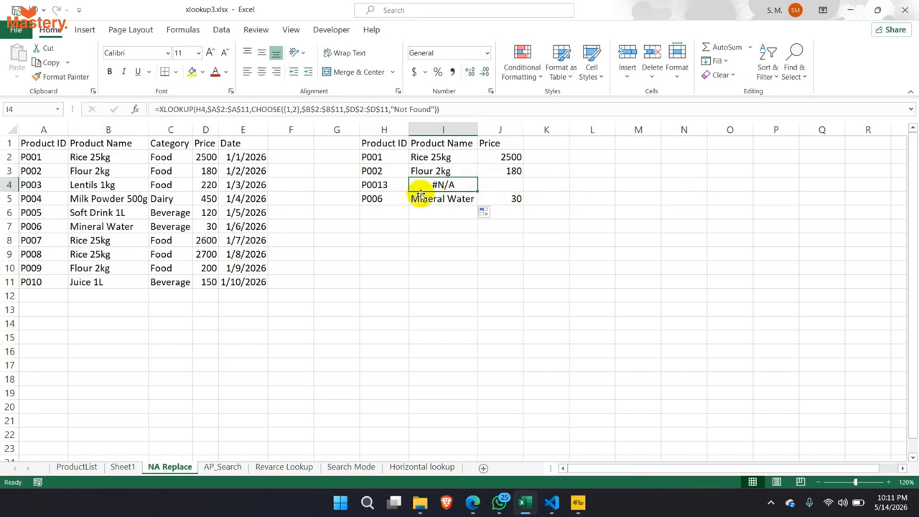
drag(440, 155, 442, 184)
click(440, 185)
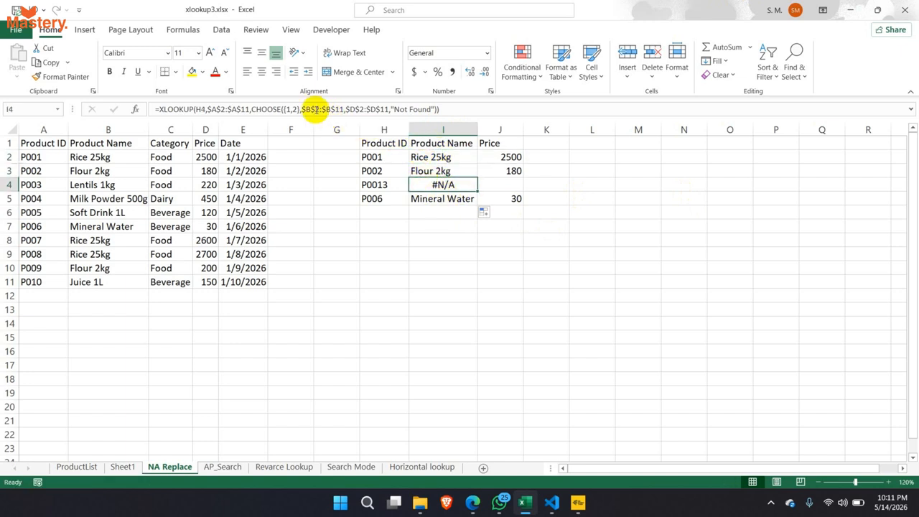
drag(268, 110, 375, 113)
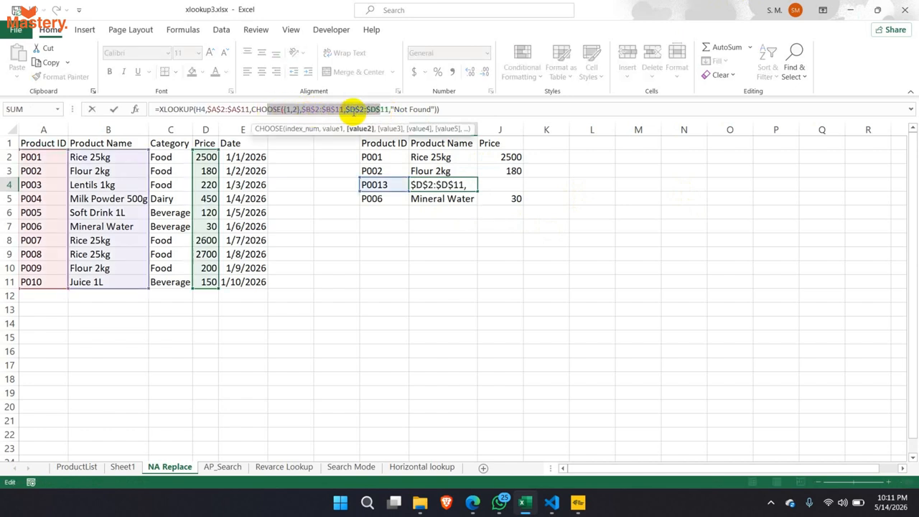
key(Escape)
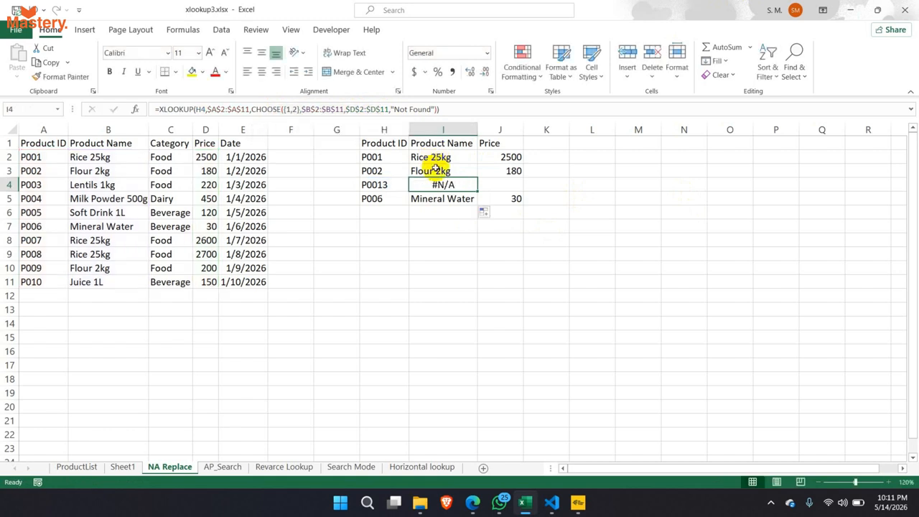
click(443, 130)
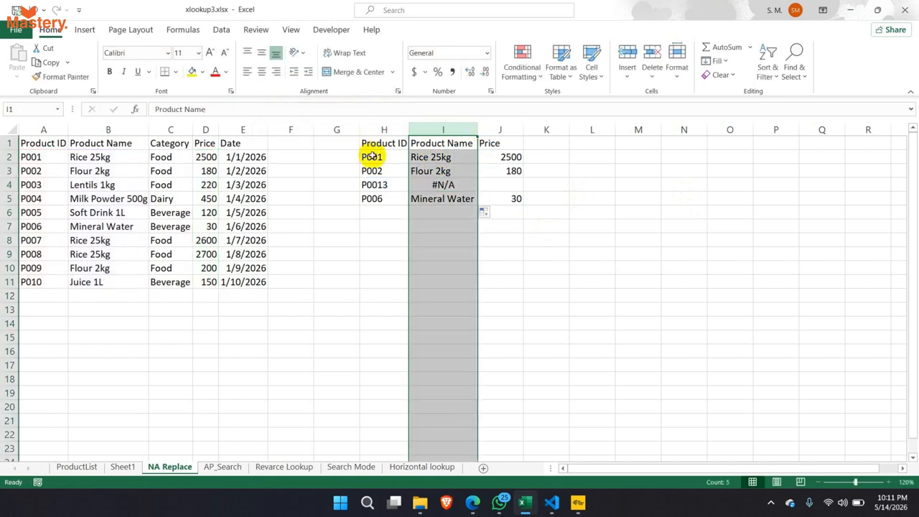
drag(371, 157, 372, 199)
click(435, 130)
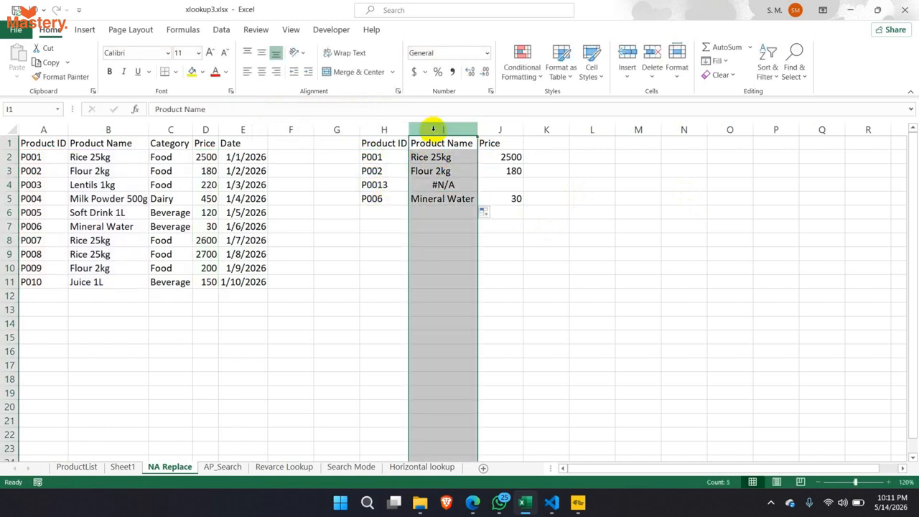
click(501, 130)
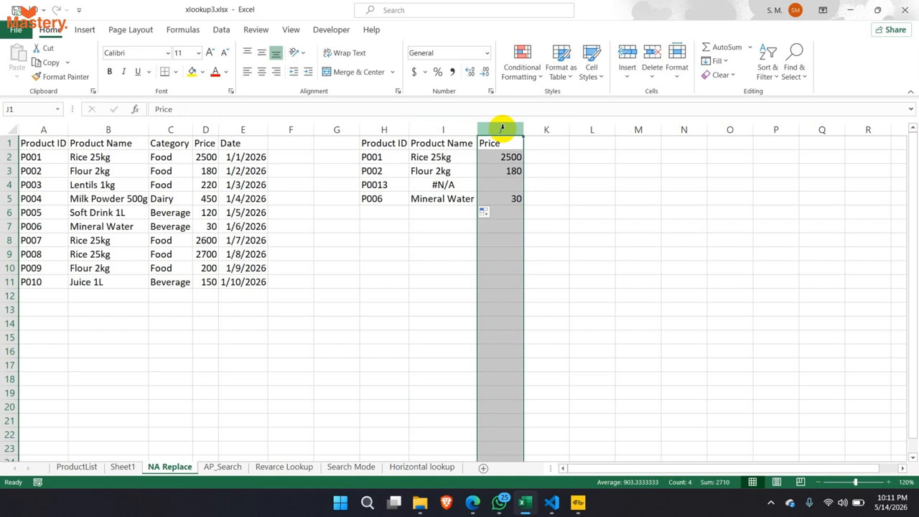
click(114, 129)
click(201, 130)
click(117, 130)
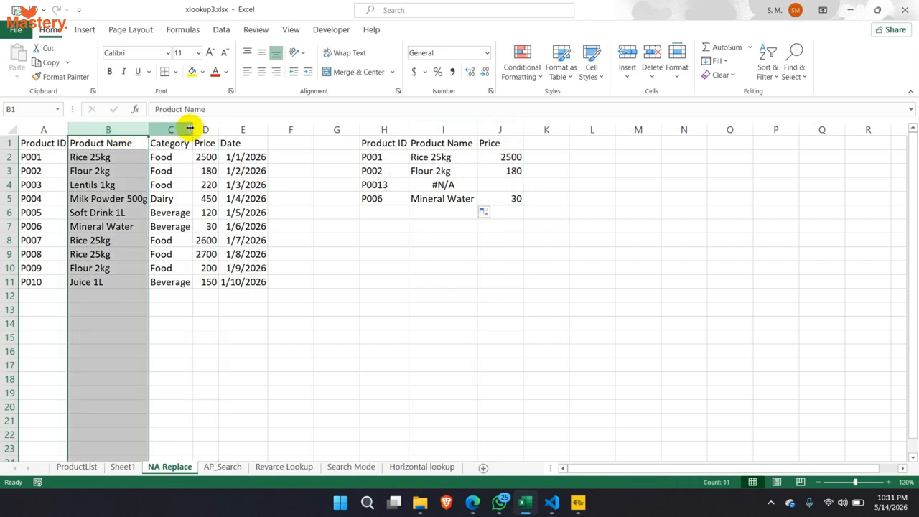
click(205, 128)
drag(460, 130, 479, 148)
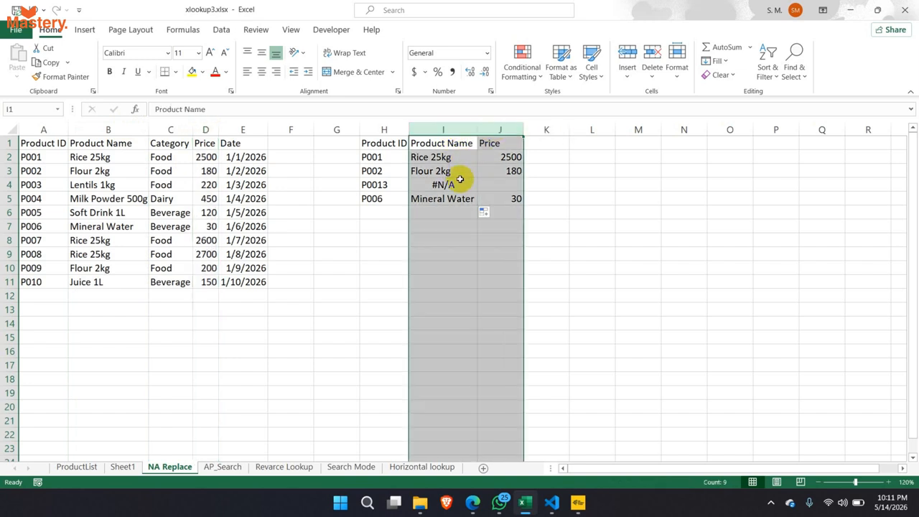
click(438, 185)
drag(393, 109, 434, 111)
key(Escape)
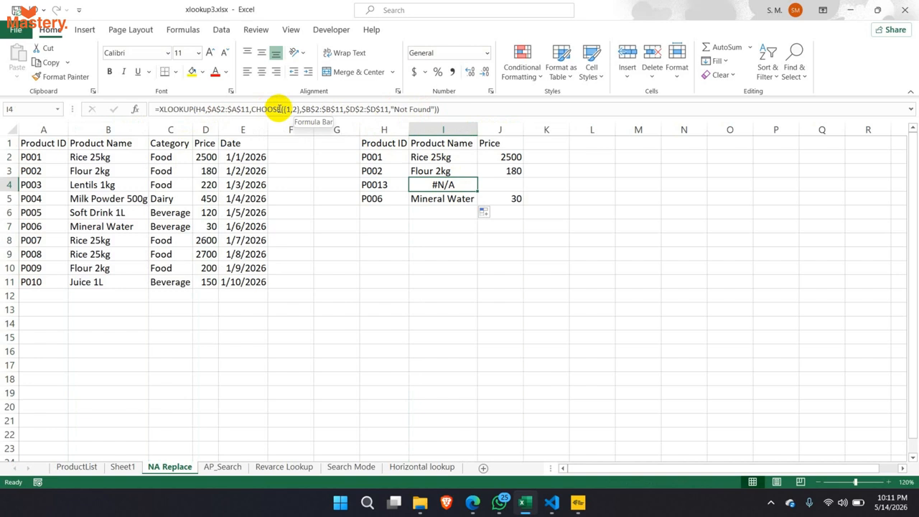
drag(282, 109, 435, 109)
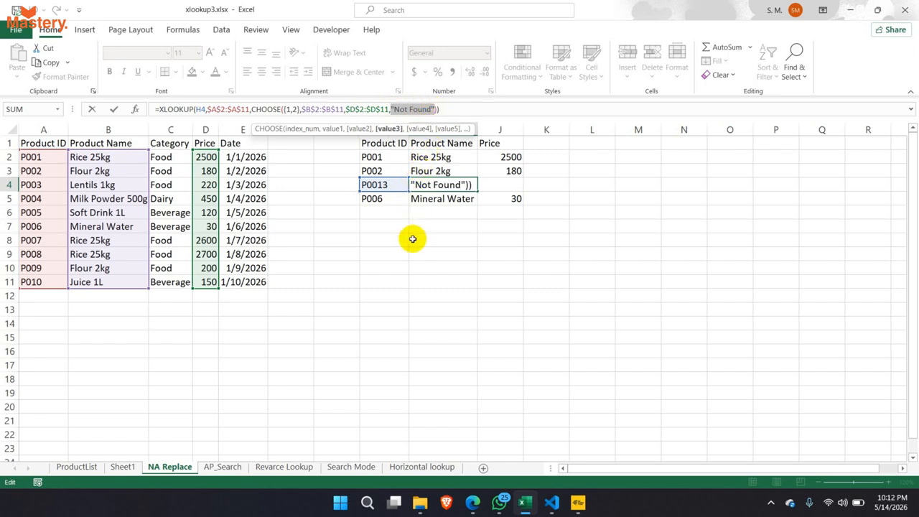
- Delete the misplaced ,"Not Found" argument from CHOOSE in I4's formula, leaving only the B and D ranges
click(411, 183)
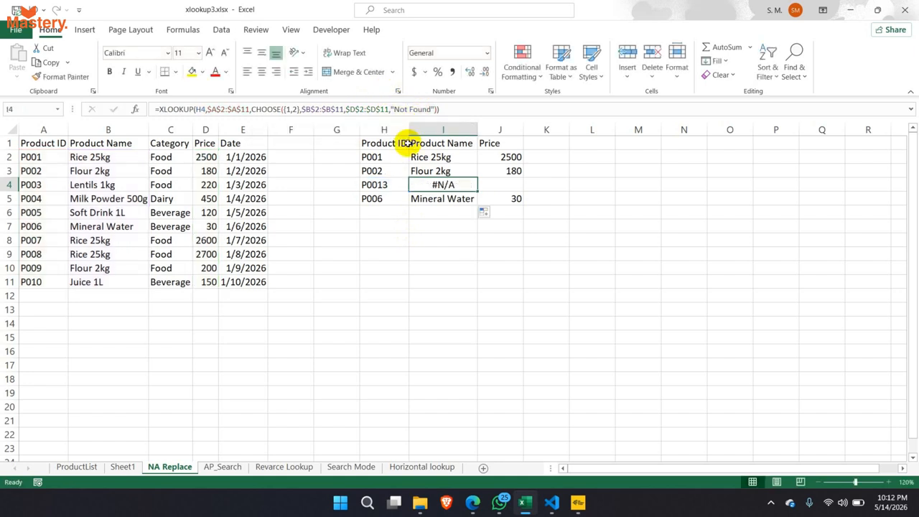
click(391, 110)
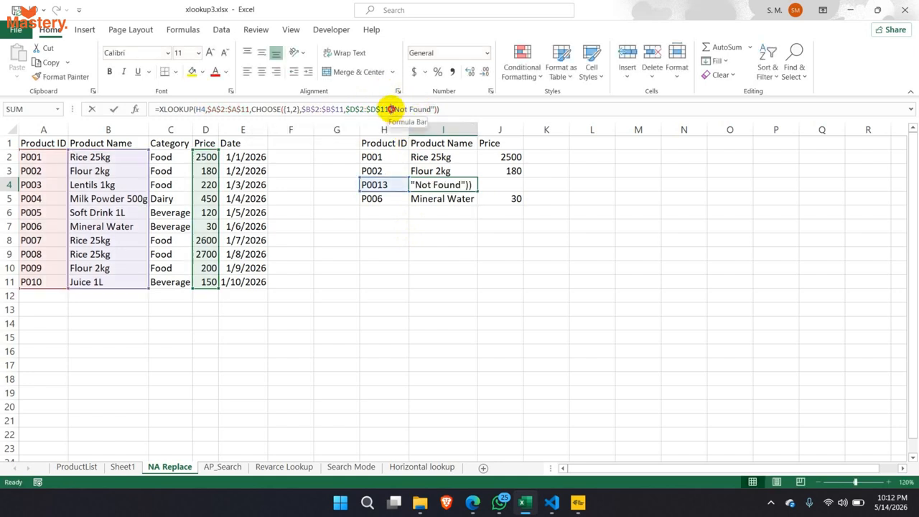
drag(391, 109, 436, 109)
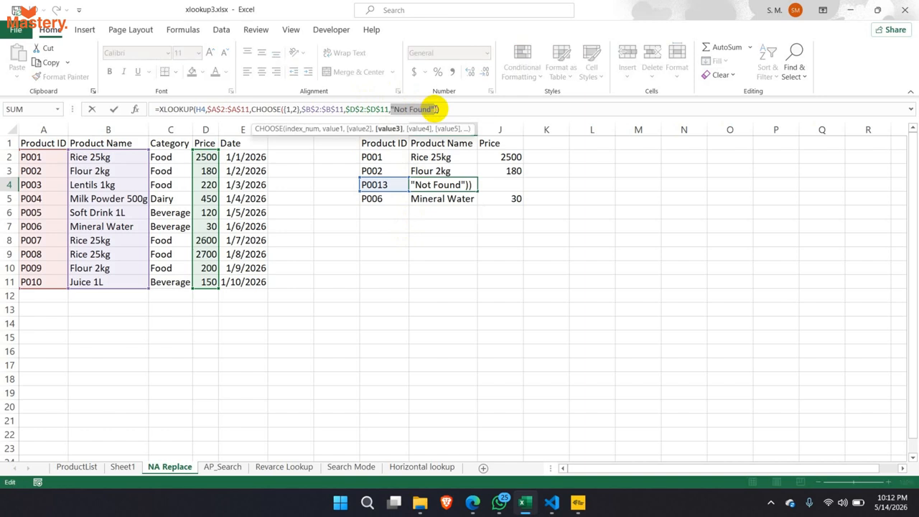
key(BackSpace)
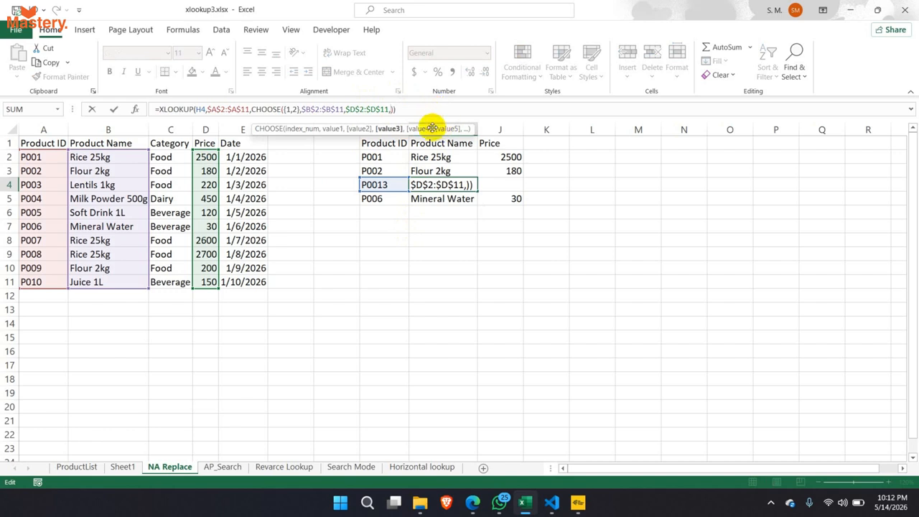
key(BackSpace)
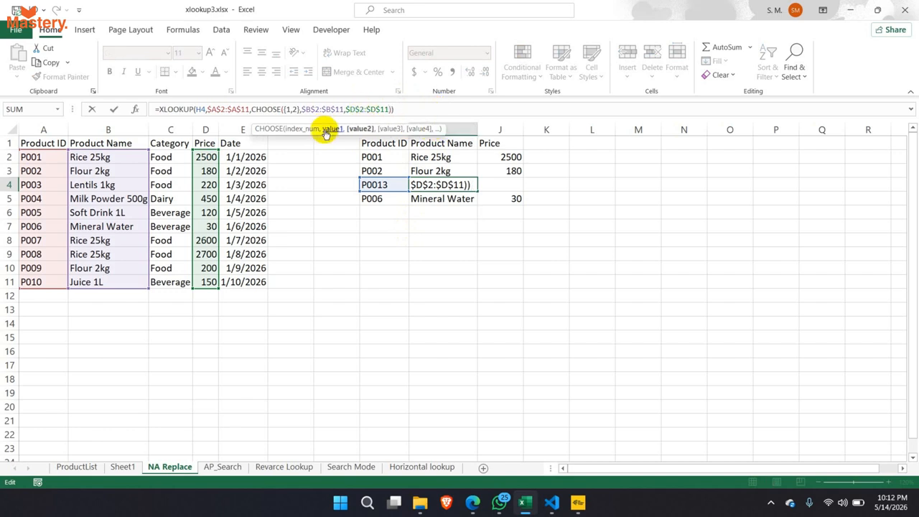
click(281, 110)
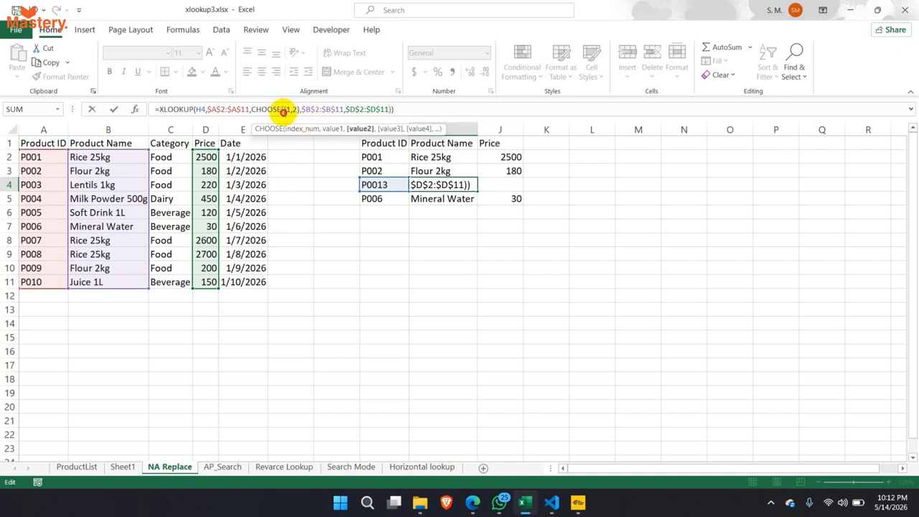
click(392, 109)
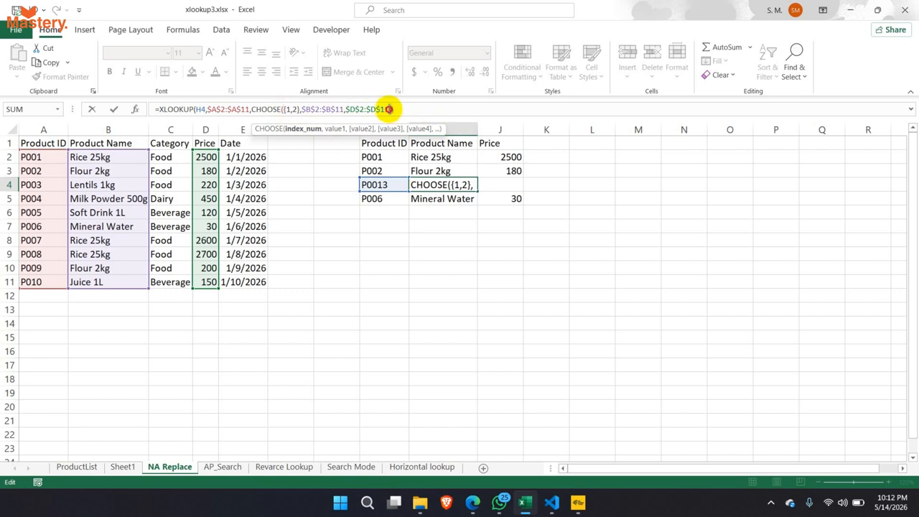
click(389, 110)
click(392, 109)
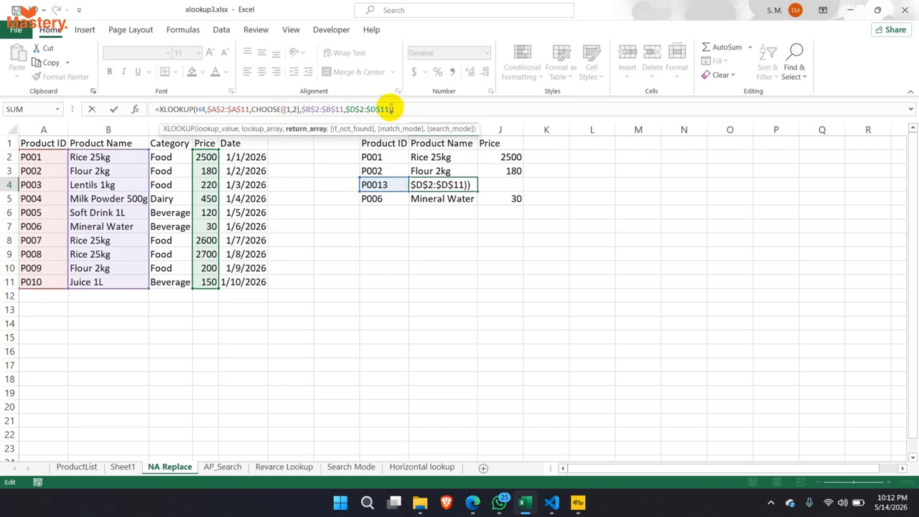
- Append {"Not Found",0} as I4's XLOOKUP if_not_found argument so P0013 returns Not Found and 0
text(,)
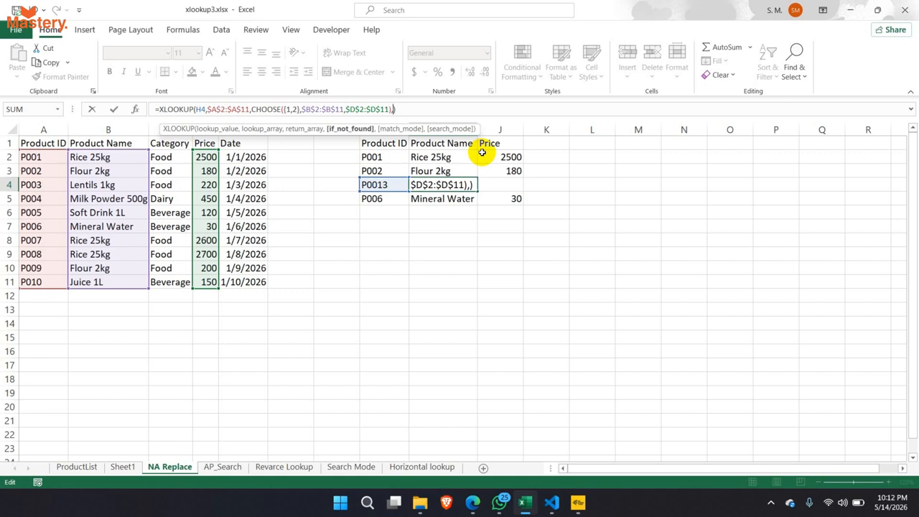
text(")
key(BackSpace)
text(;)
key(BackSpace)
text(;)
key(BackSpace)
text({)
text("N)
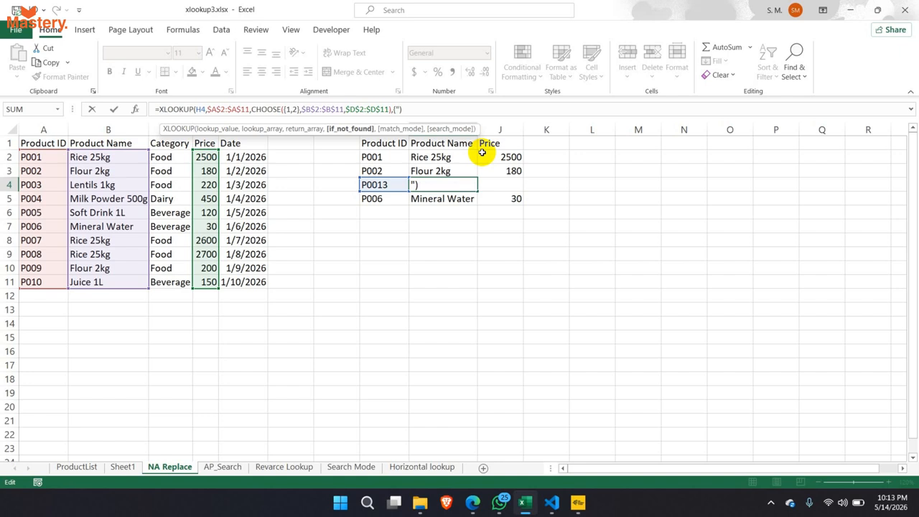
text(ot Found")
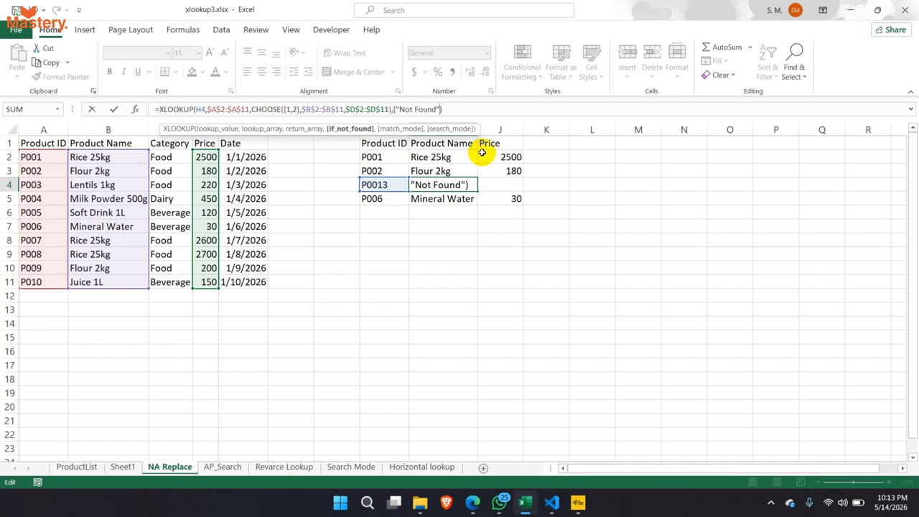
text(,)
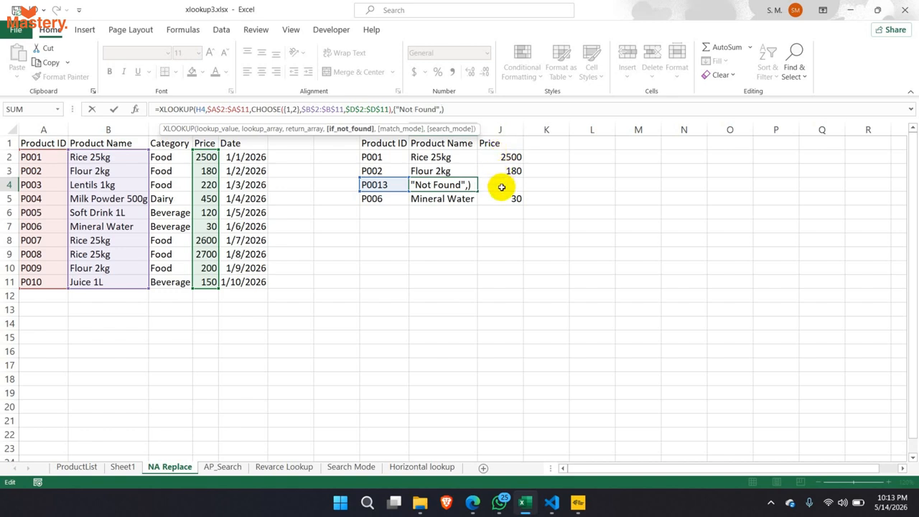
text(0}))
key(Return)
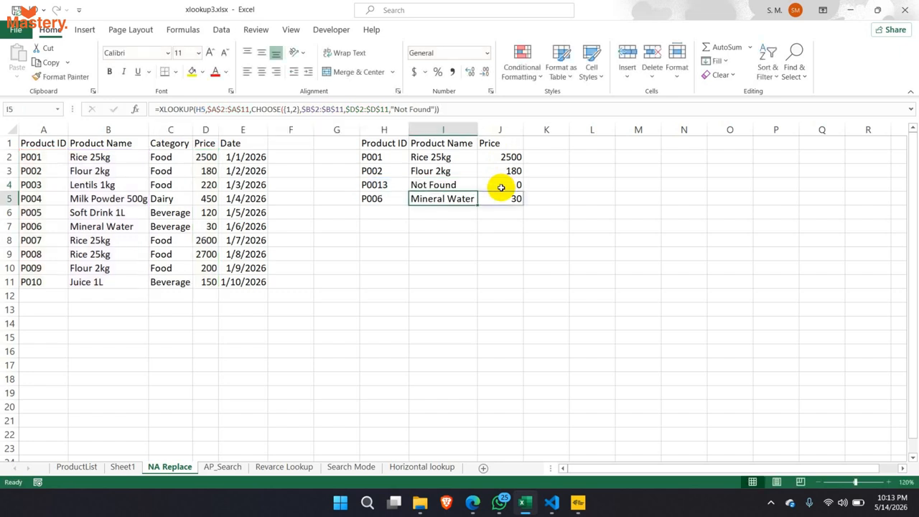
click(460, 185)
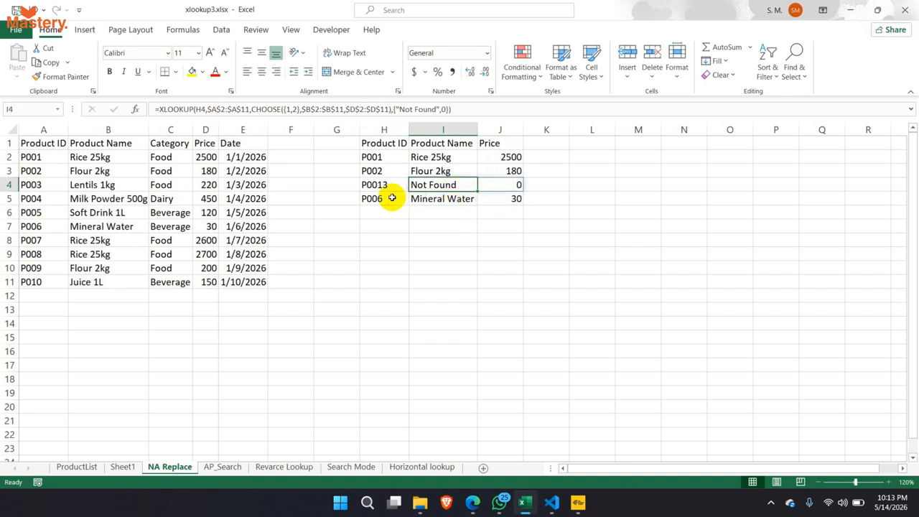
drag(377, 185, 511, 186)
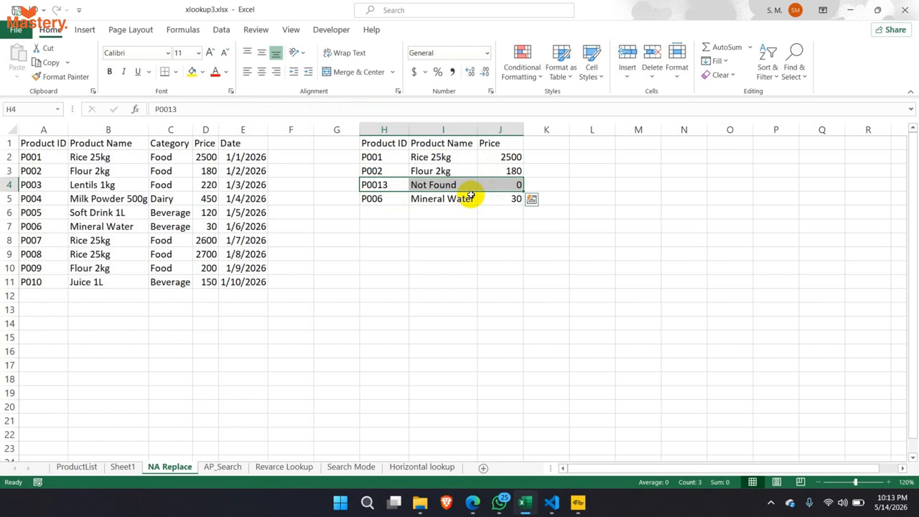
click(435, 185)
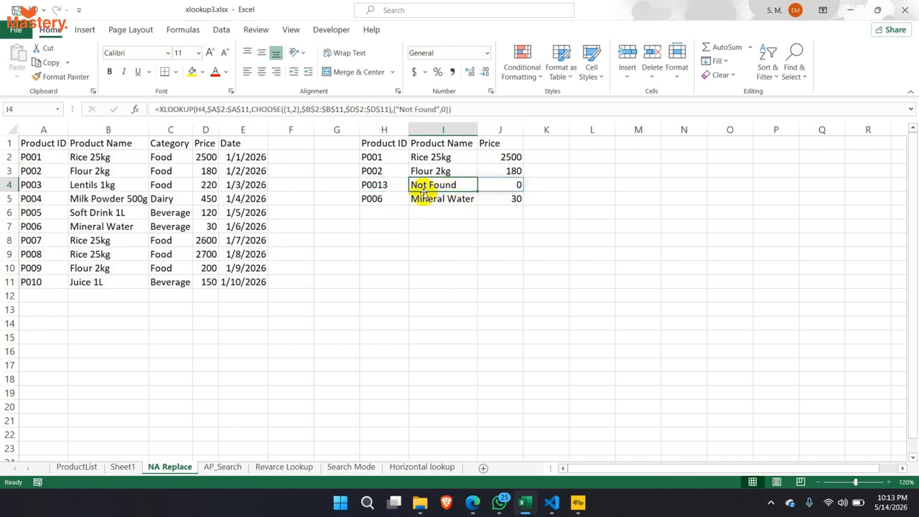
drag(429, 147, 485, 203)
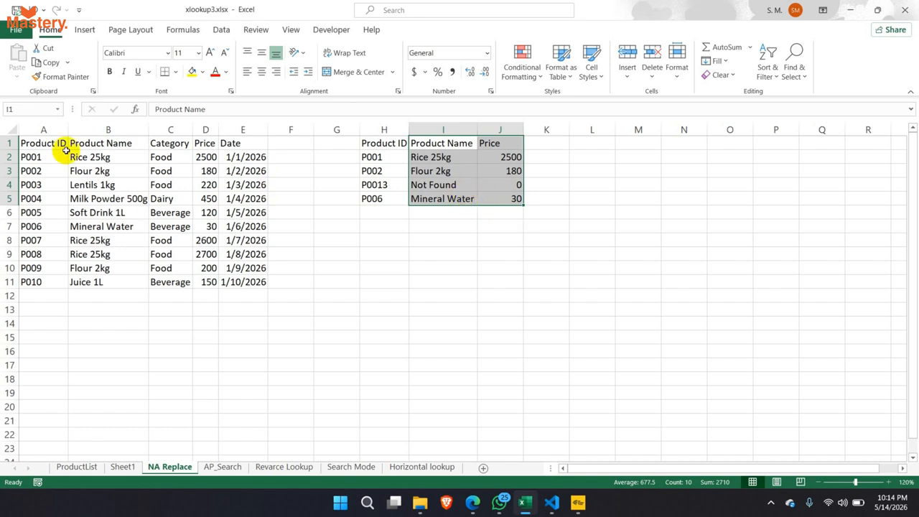
drag(70, 147, 231, 275)
drag(443, 145, 732, 199)
click(453, 186)
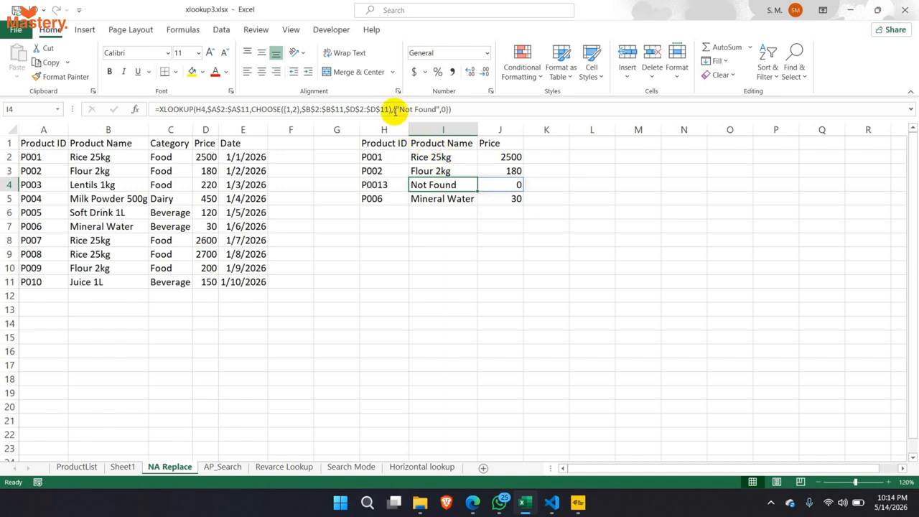
- Correct I4's fallback array to {"Not Found",0} and commit the formula
click(393, 109)
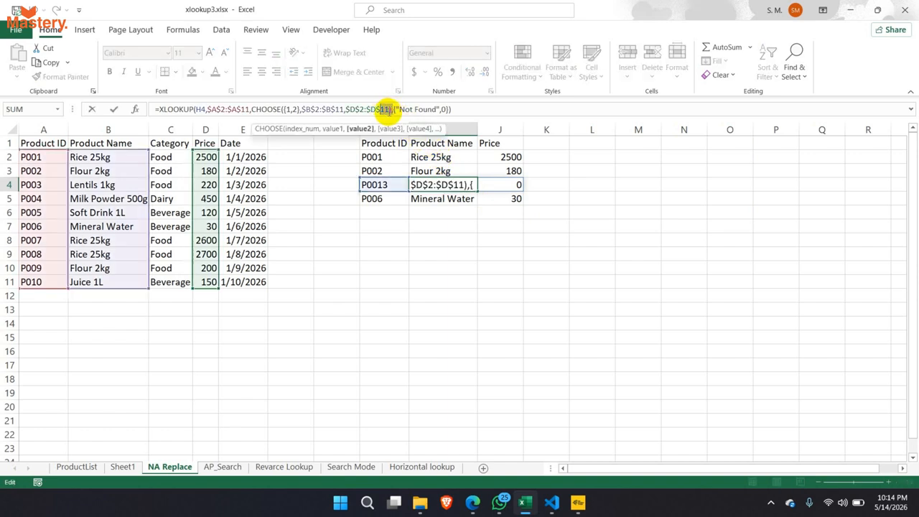
drag(393, 111, 252, 112)
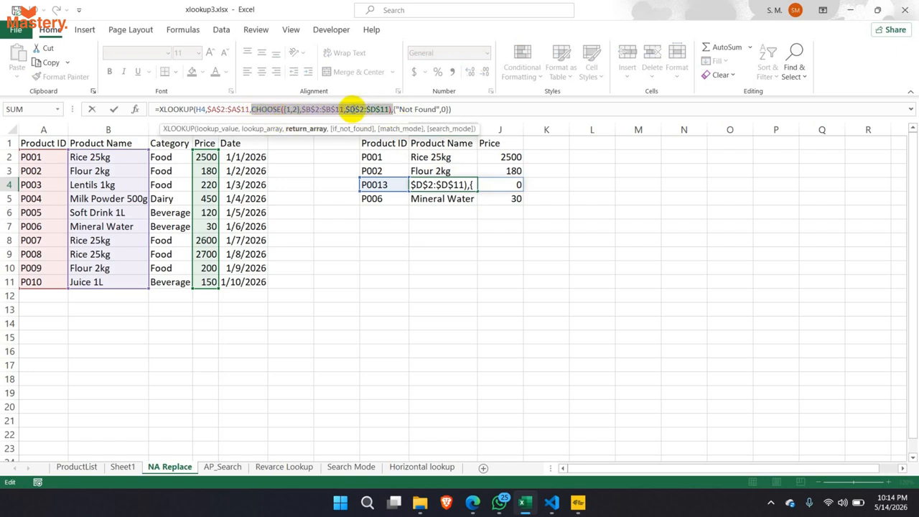
click(392, 109)
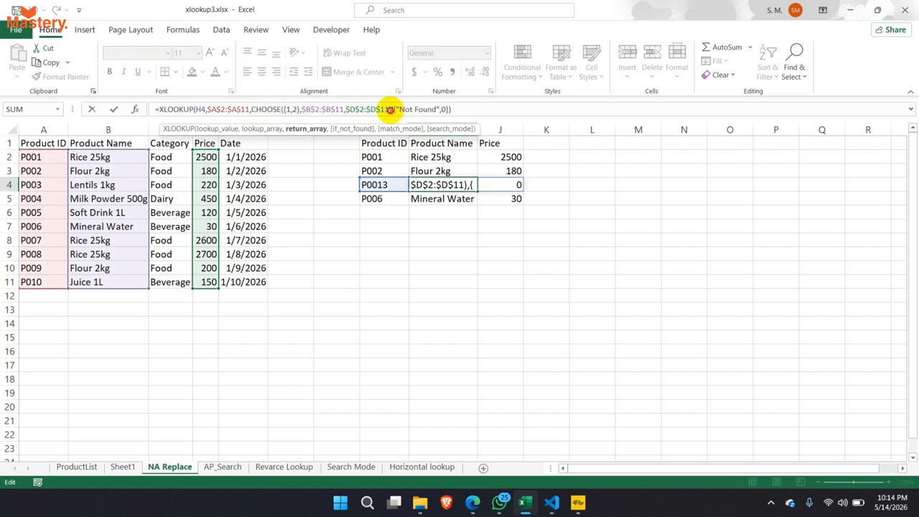
drag(392, 109, 439, 109)
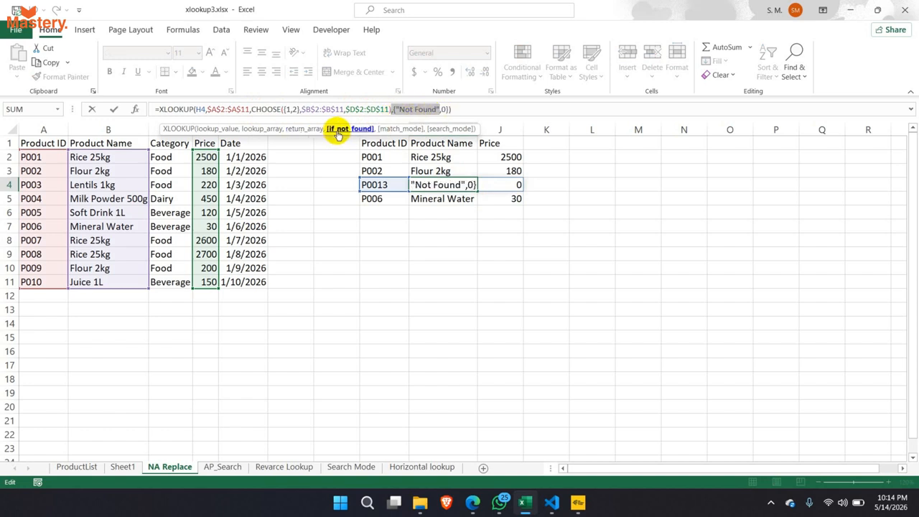
click(399, 109)
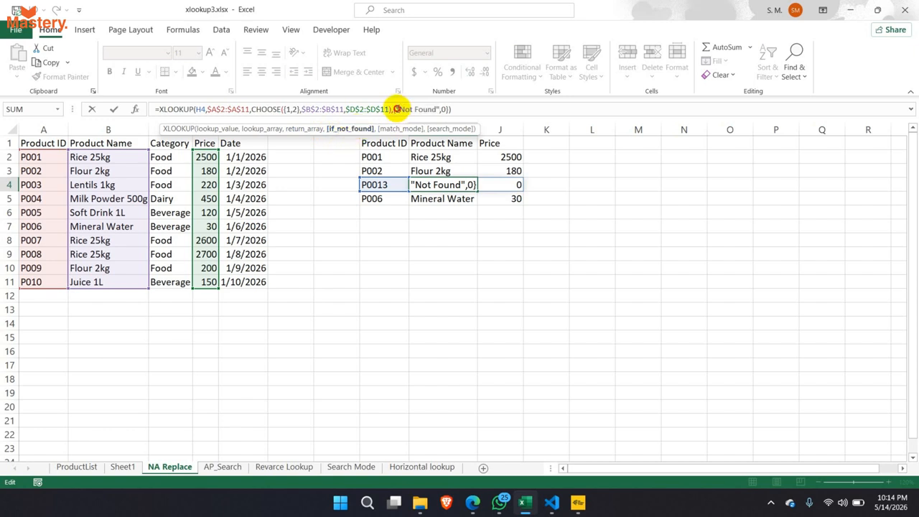
drag(396, 109, 438, 109)
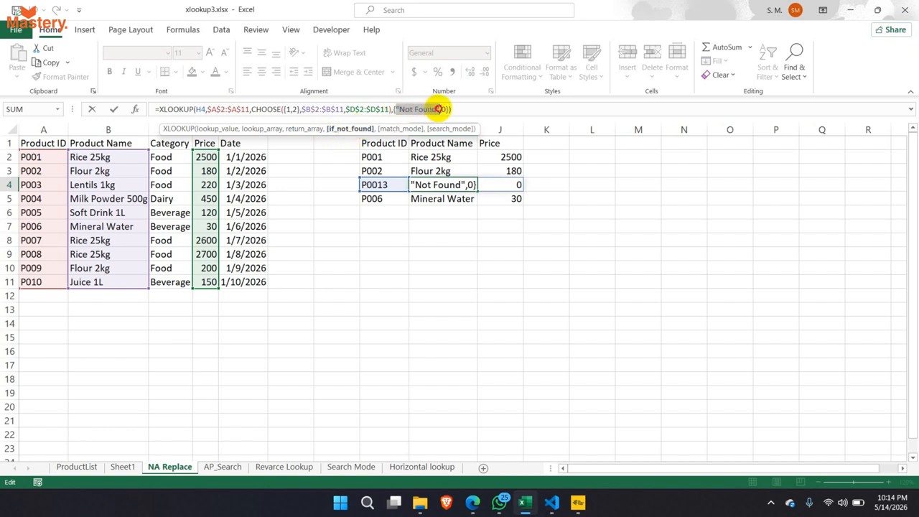
click(442, 109)
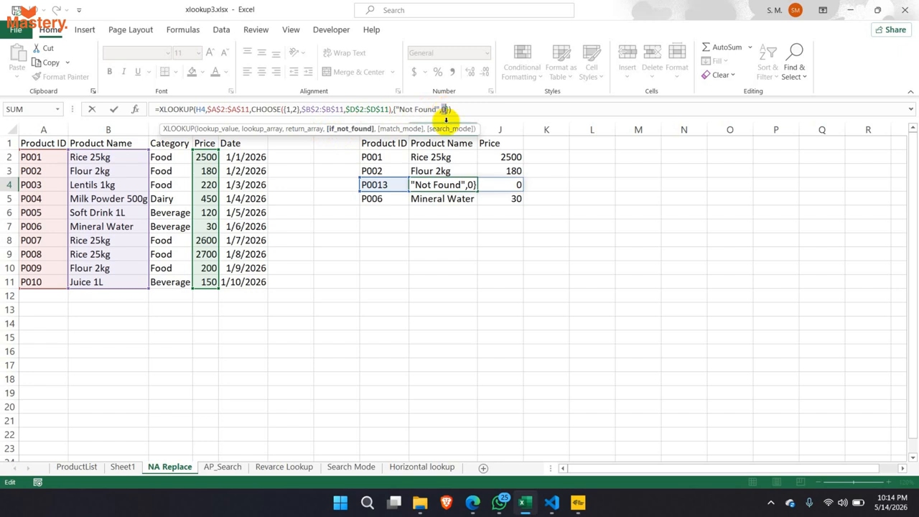
text(})
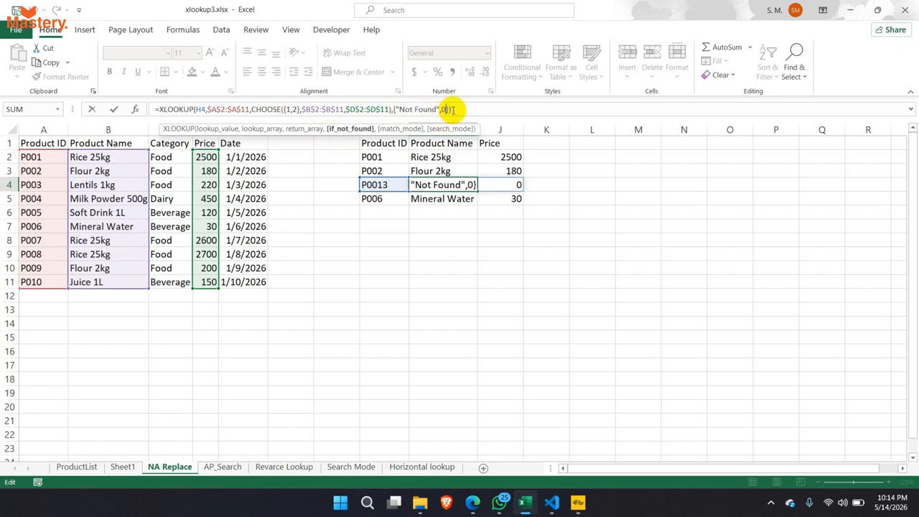
text(,)
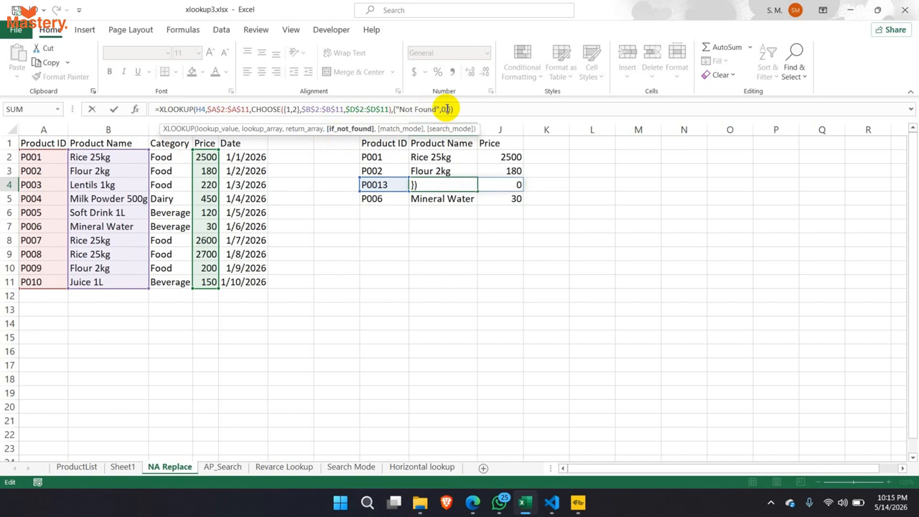
key(BackSpace)
key(Return)
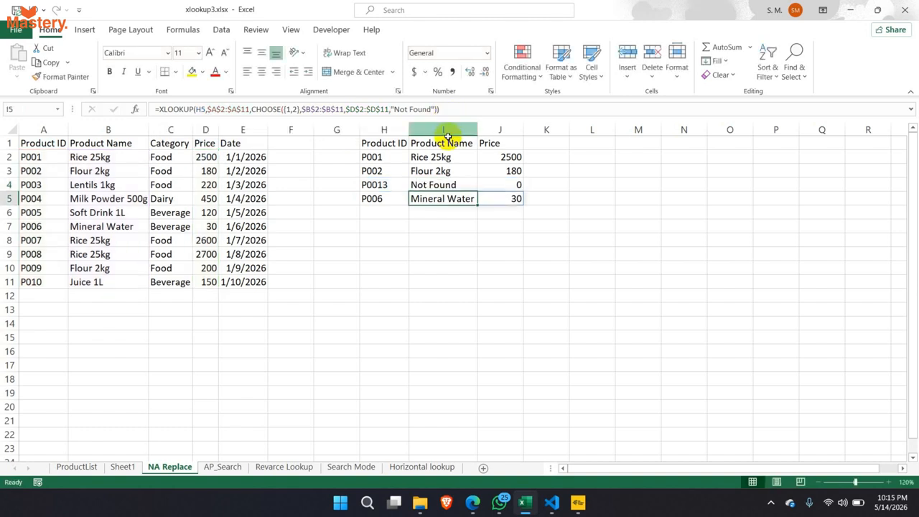
- Fill the I4 lookup formula up into I2 and I3 and down into I5
click(466, 186)
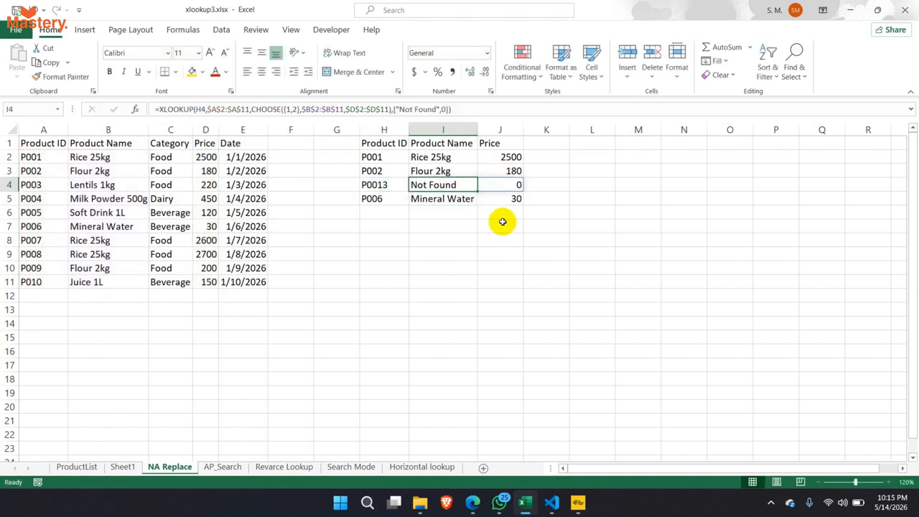
drag(477, 191, 474, 152)
click(465, 185)
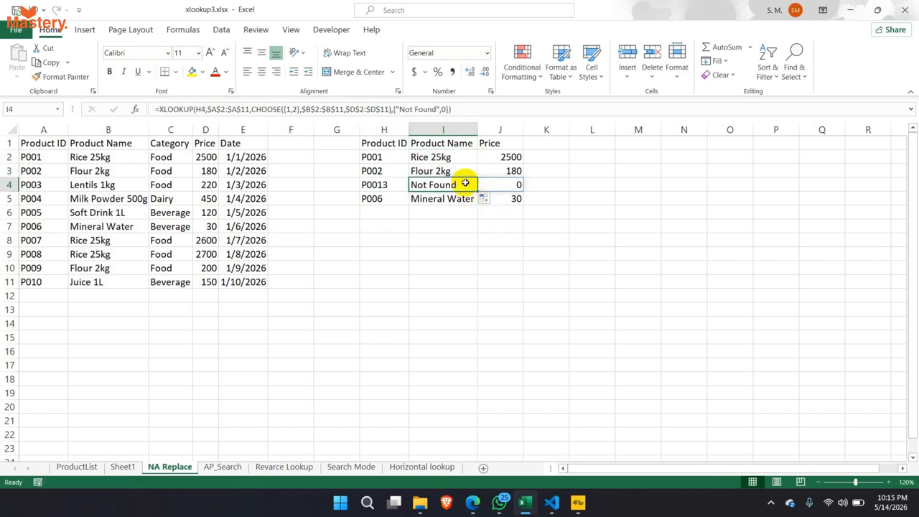
drag(477, 192, 467, 204)
click(441, 239)
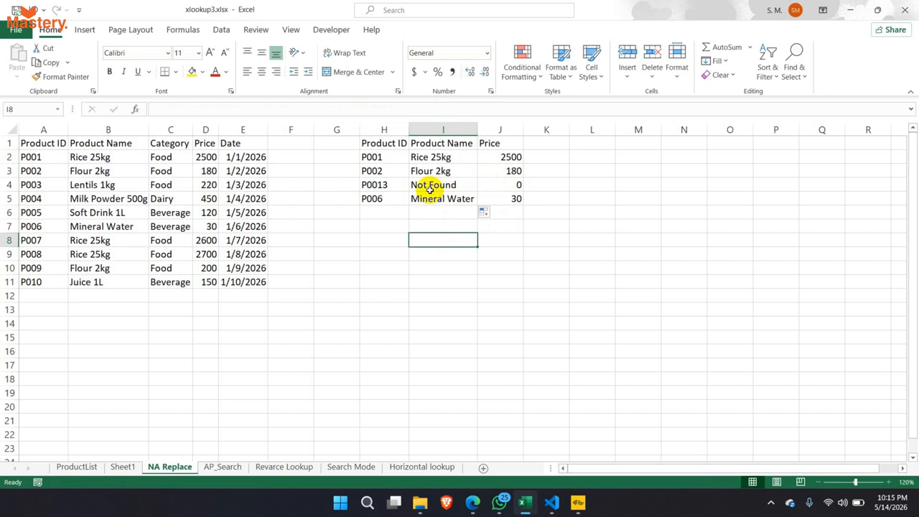
- Change the H3 product ID to P0020 so its row returns Not Found and 0
click(384, 171)
double_click(403, 172)
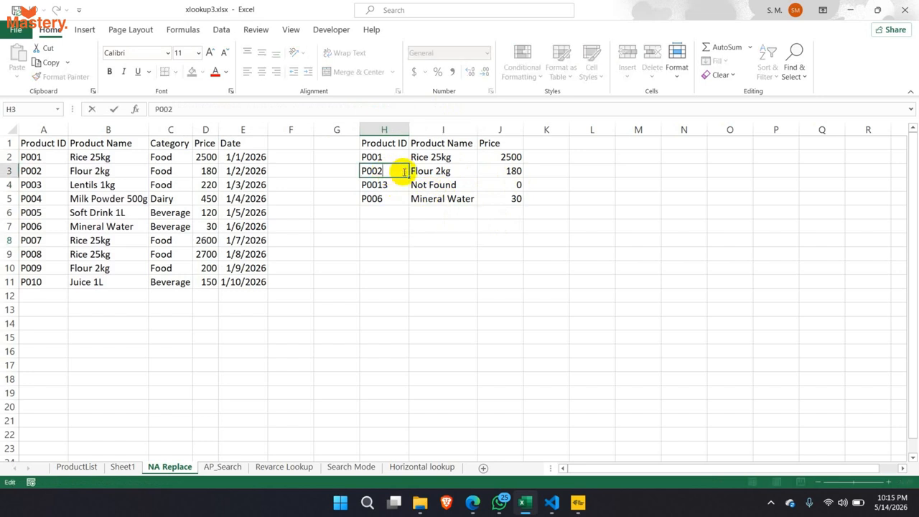
text(0)
key(Return)
drag(422, 171, 507, 183)
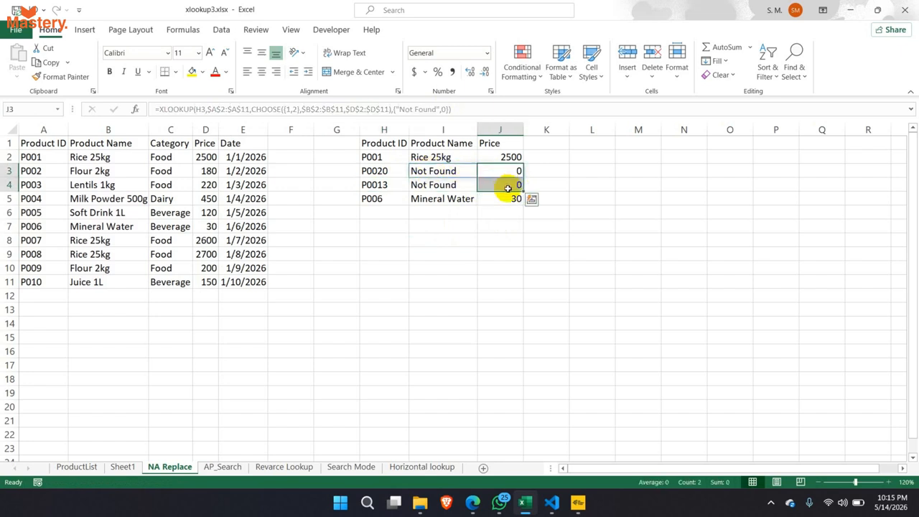
click(493, 241)
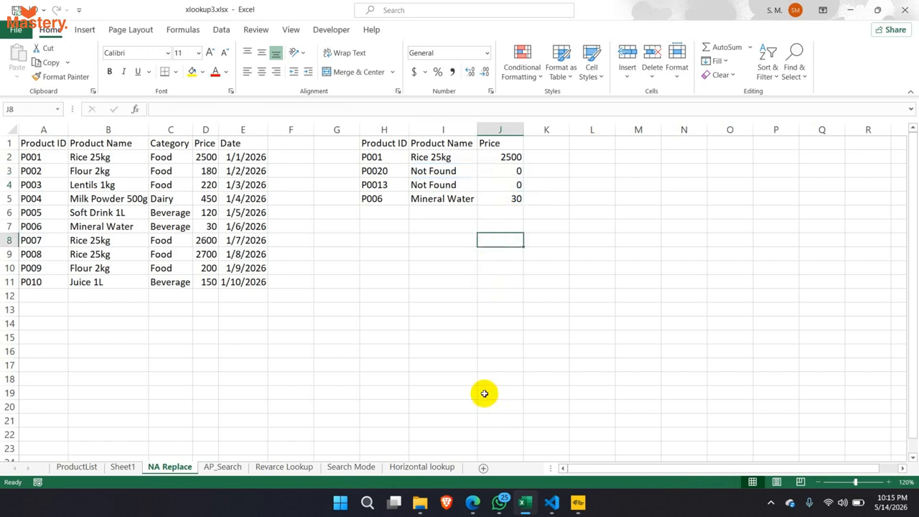
click(473, 503)
- Bring up the Google Meet call window from the Edge taskbar preview
click(441, 458)
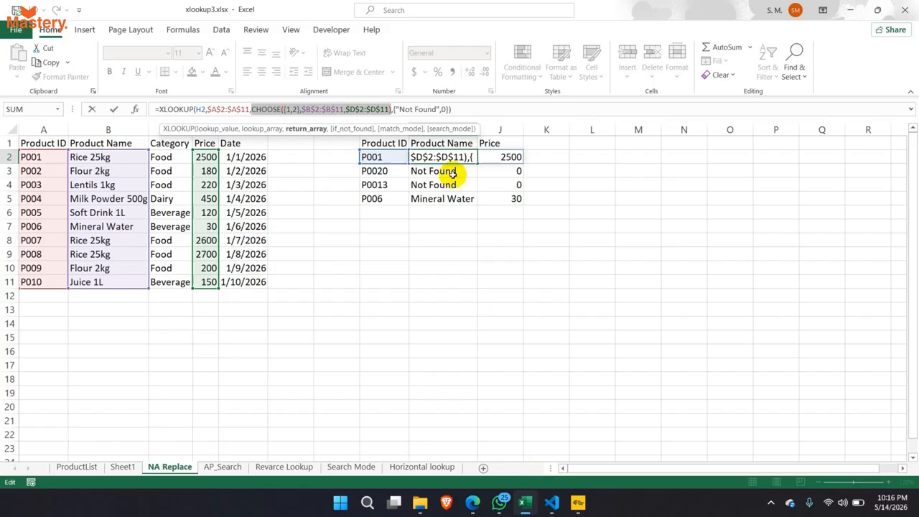
key(Escape)
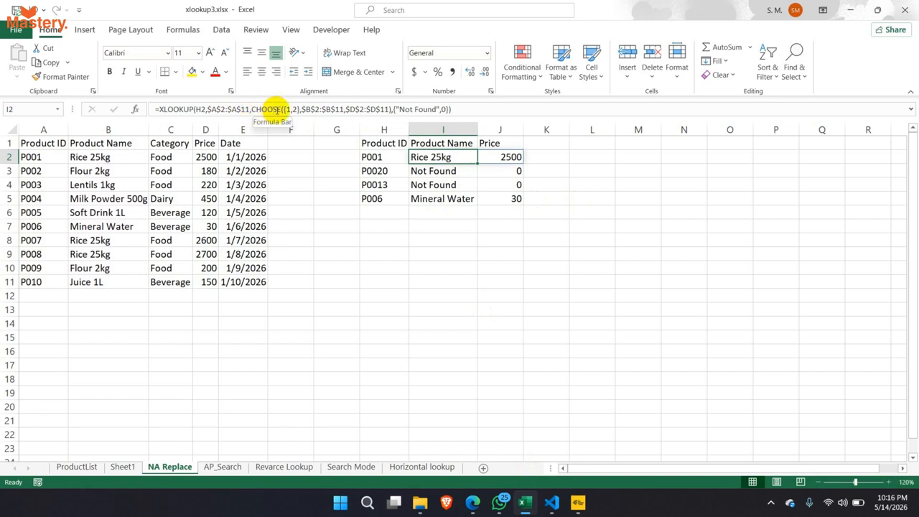
- Inspect the {1,2} array inside CHOOSE, then exit formula editing without changes
drag(300, 110, 286, 110)
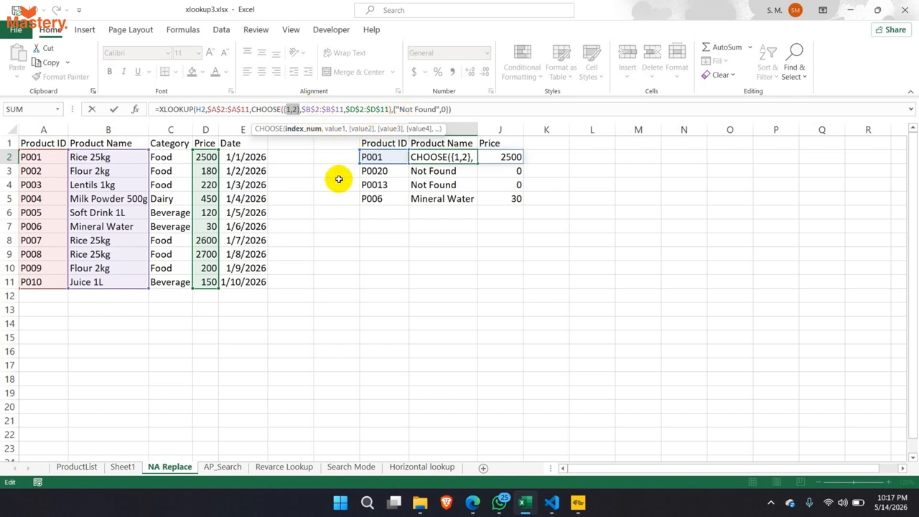
key(Escape)
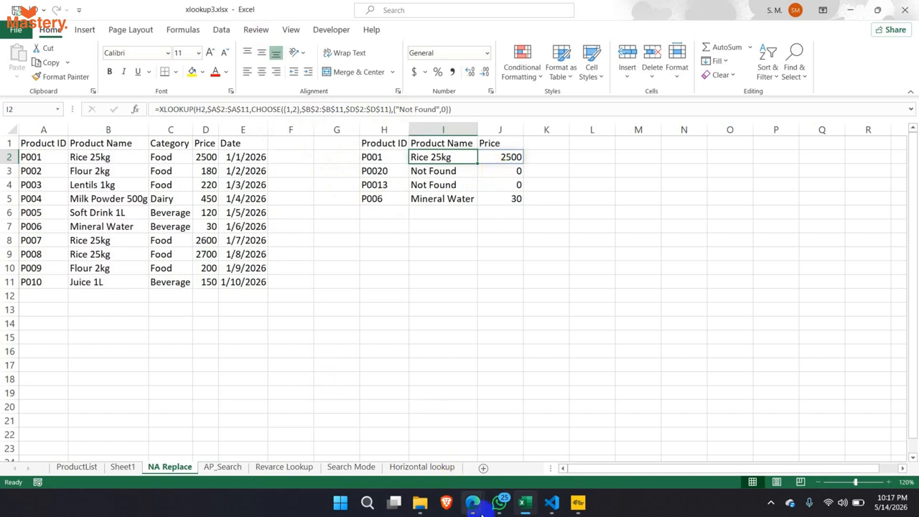
- Open sheet.new in a new Edge tab beside the Meet call to start a blank spreadsheet
mouse_move(472, 501)
click(433, 451)
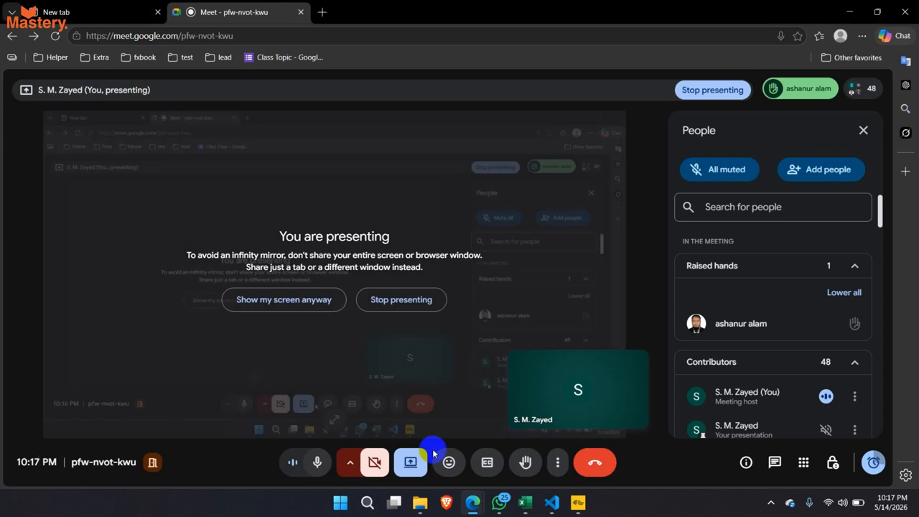
click(323, 12)
text(sheet.new)
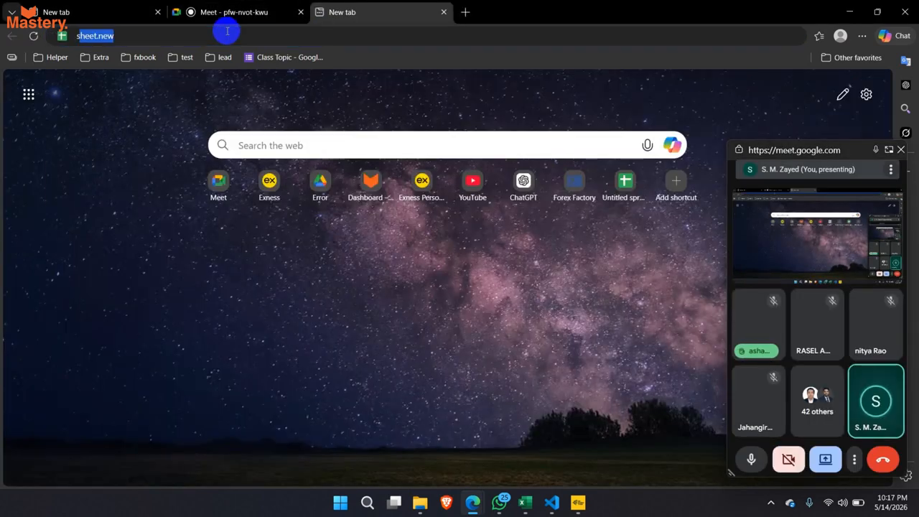
key(Return)
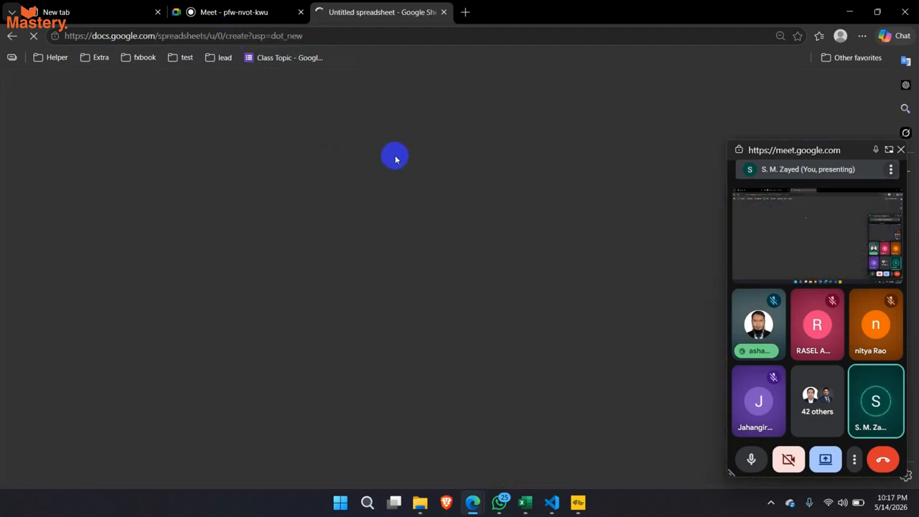
click(270, 212)
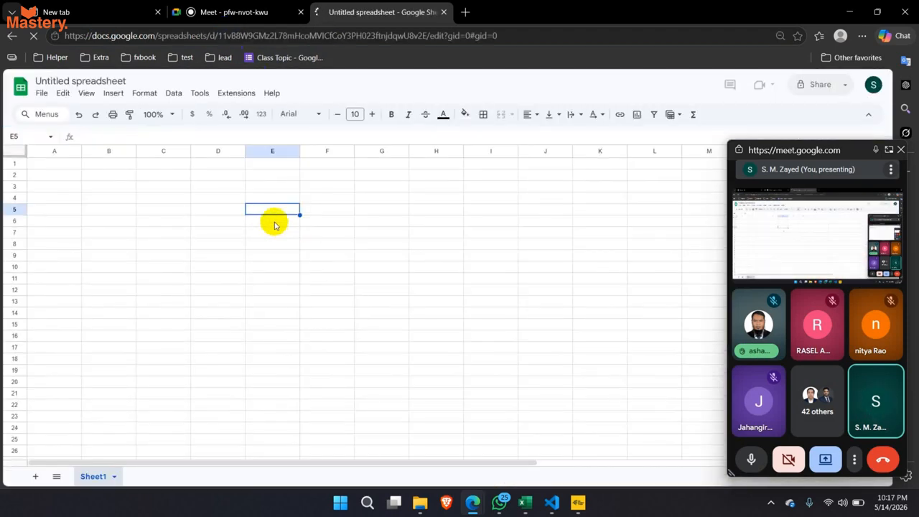
text(=h)
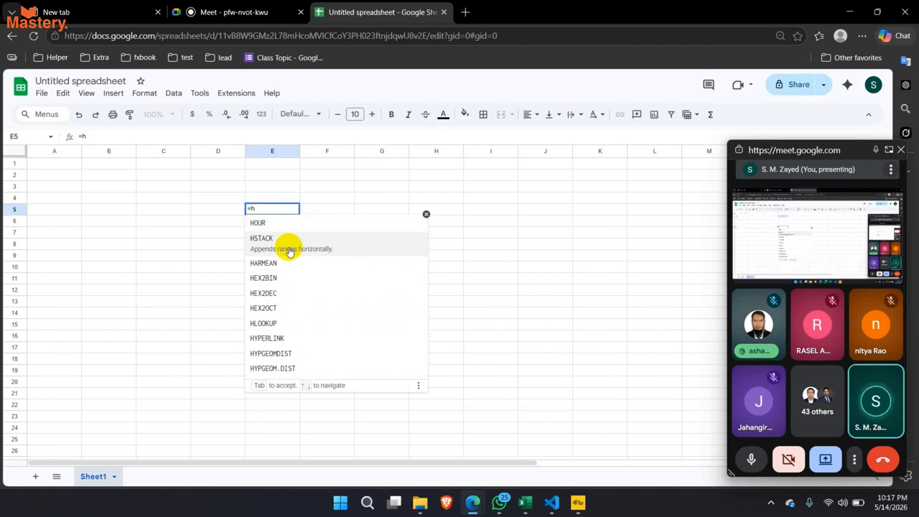
key(Escape)
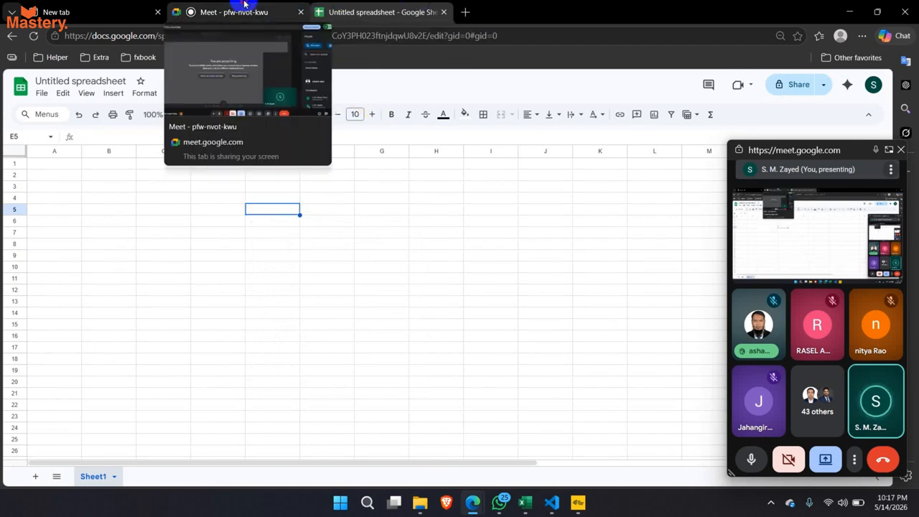
click(294, 13)
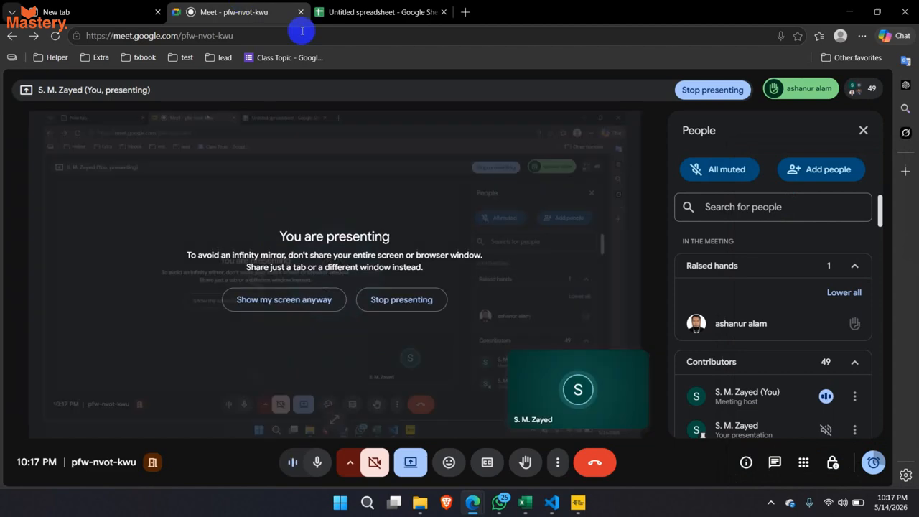
- Switch back to the xlookup3 workbook using the Excel taskbar icon
click(525, 503)
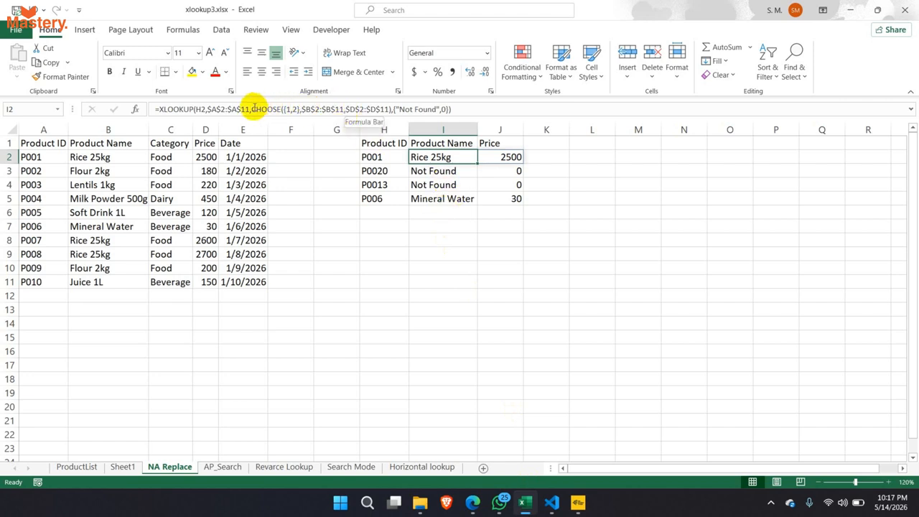
drag(253, 109, 389, 108)
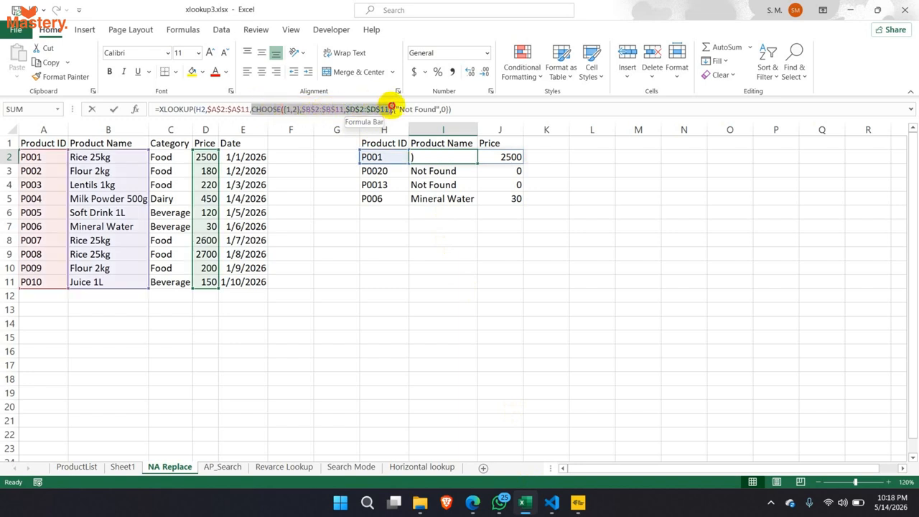
click(279, 110)
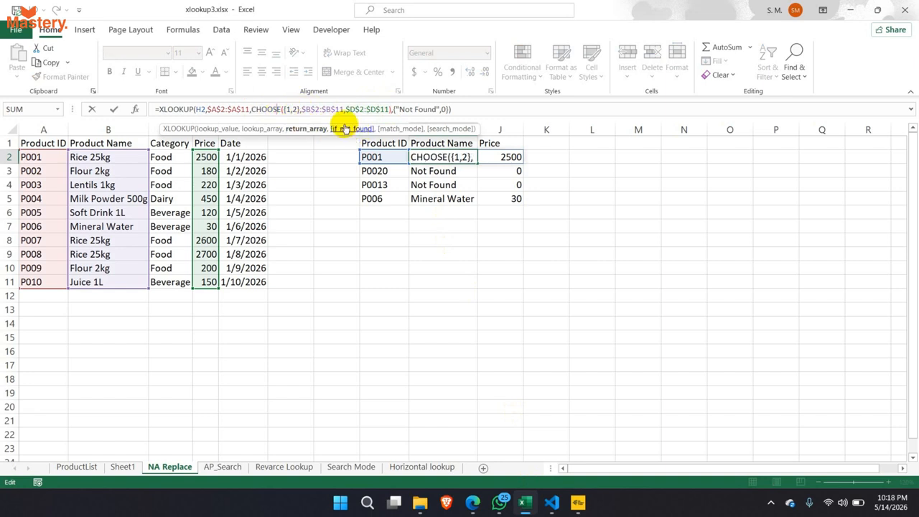
key(Escape)
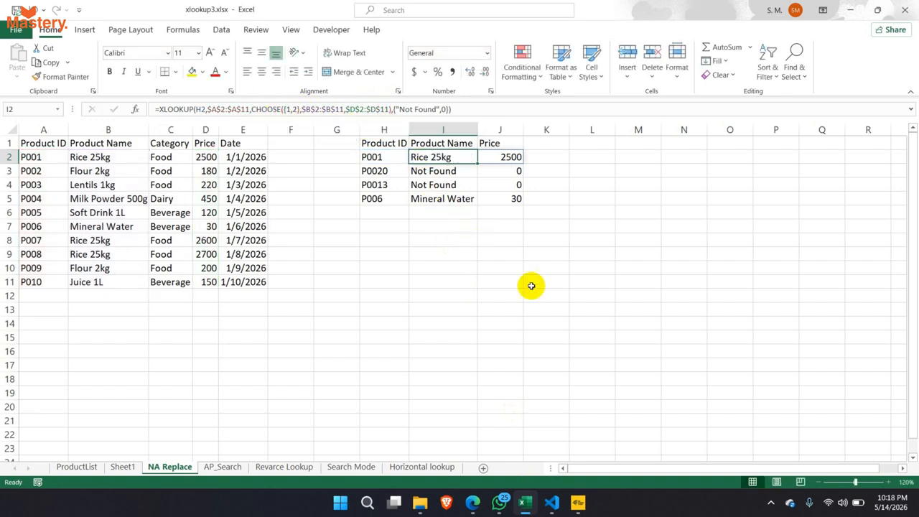
mouse_move(478, 502)
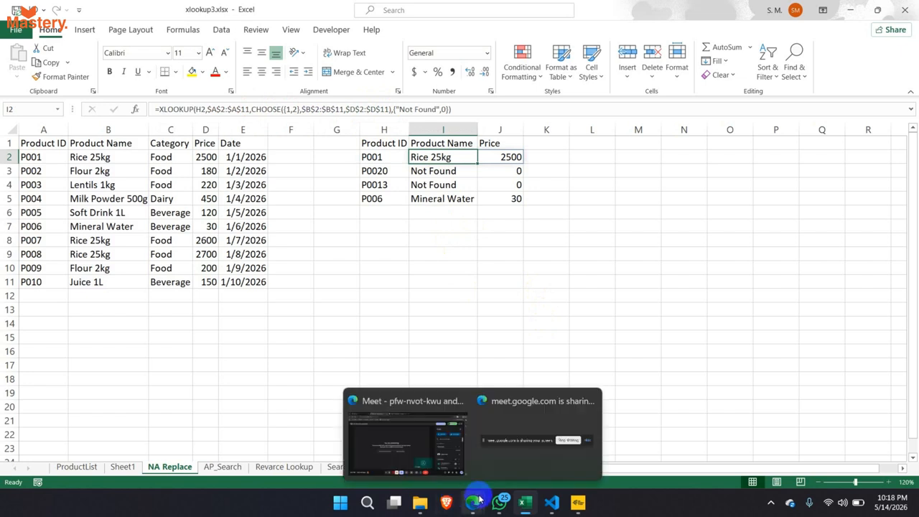
click(451, 459)
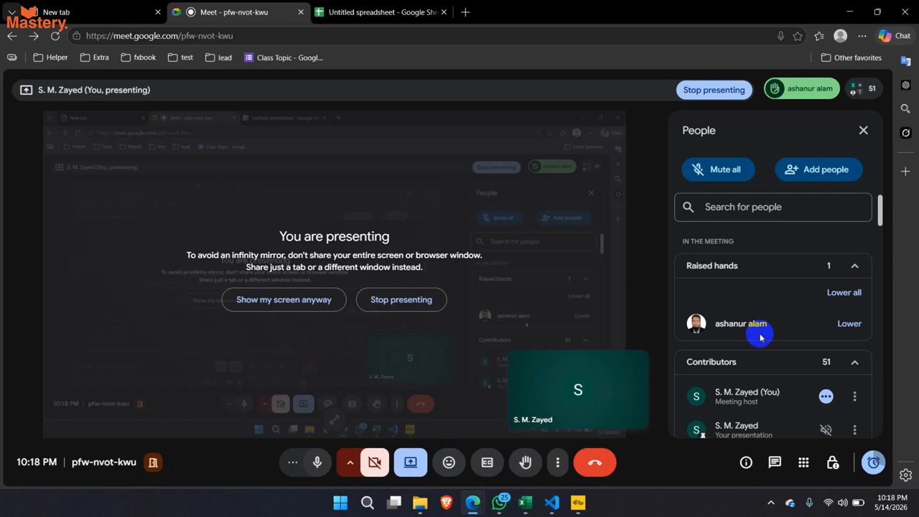
click(526, 503)
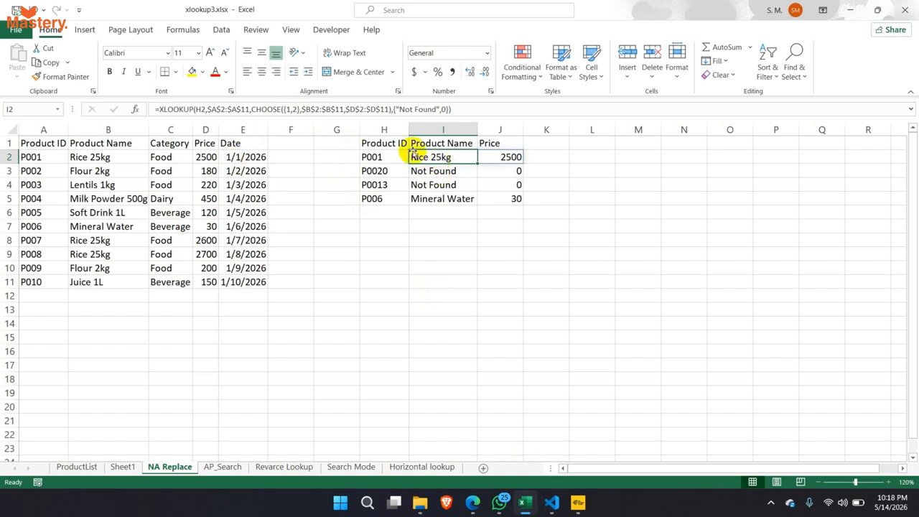
- Select the looked-up product IDs and the Product Name and Price result columns
drag(377, 155, 379, 199)
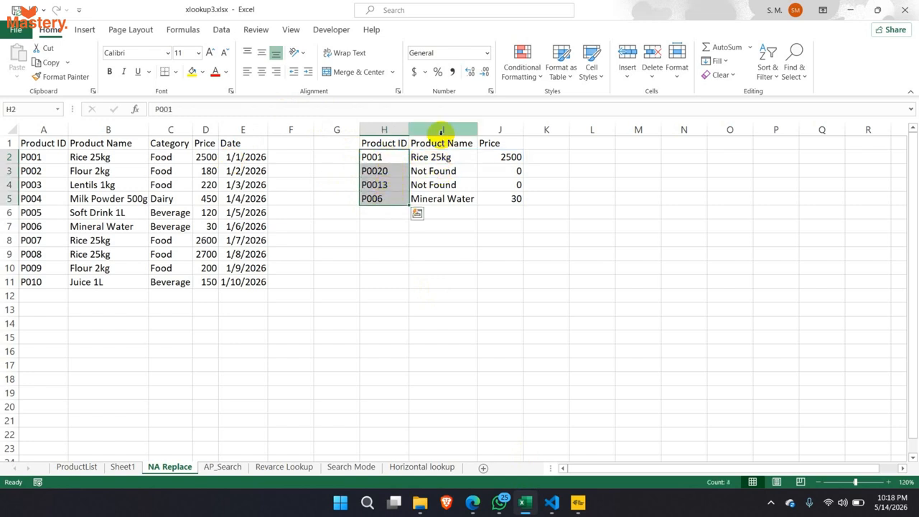
mouse_move(439, 129)
mouse_down()
mouse_move(500, 132)
mouse_move(448, 126)
mouse_up()
click(489, 128)
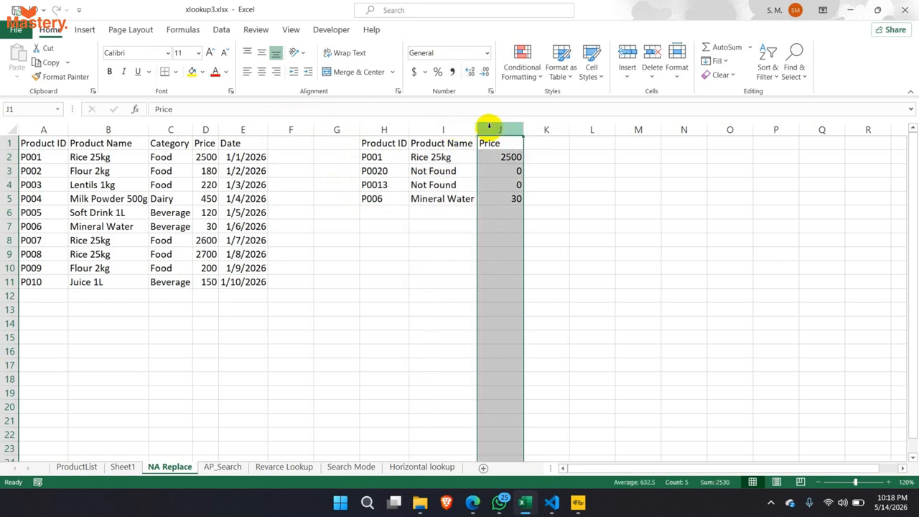
click(465, 127)
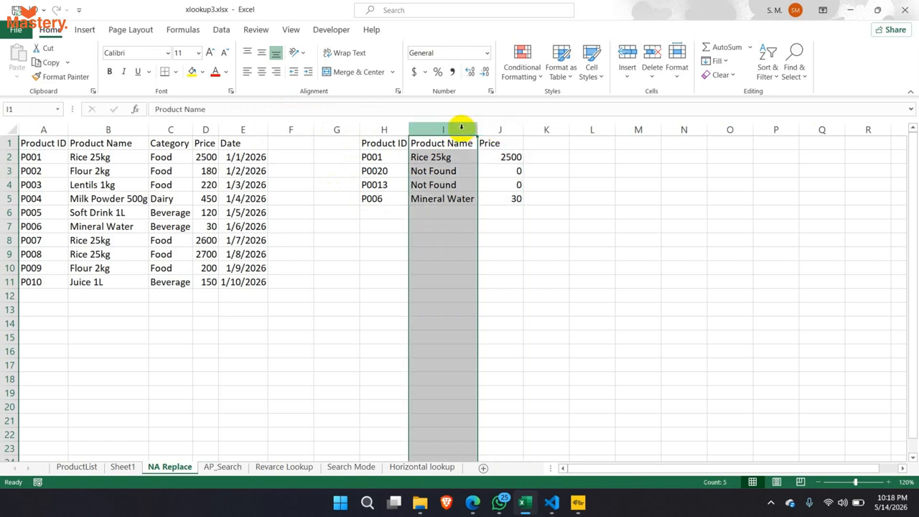
- Change I2's CHOOSE to {1,2,3} adding absolute $C$2:$C$11, so P001 also shows Food
double_click(434, 157)
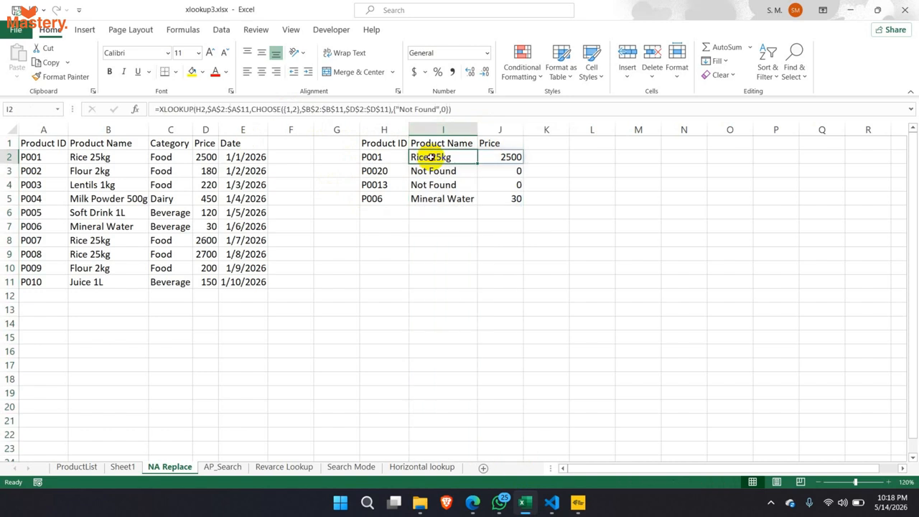
click(295, 110)
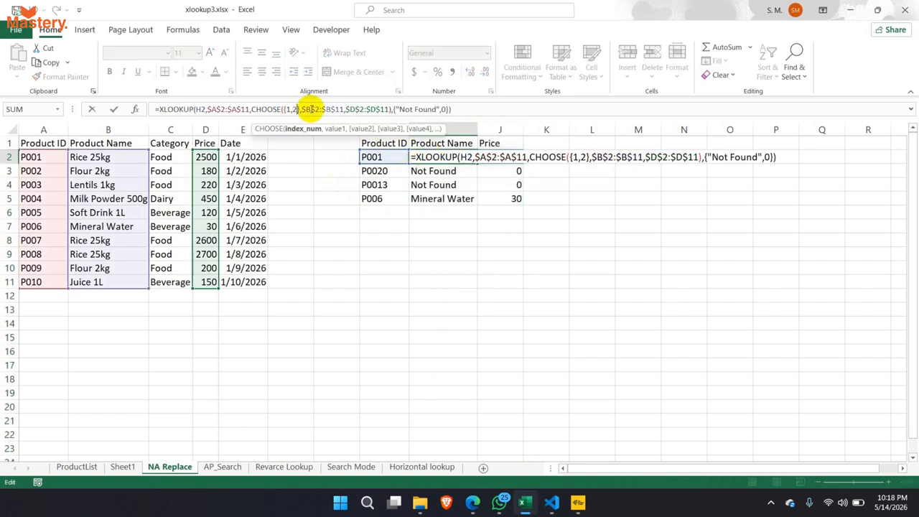
text(,3)
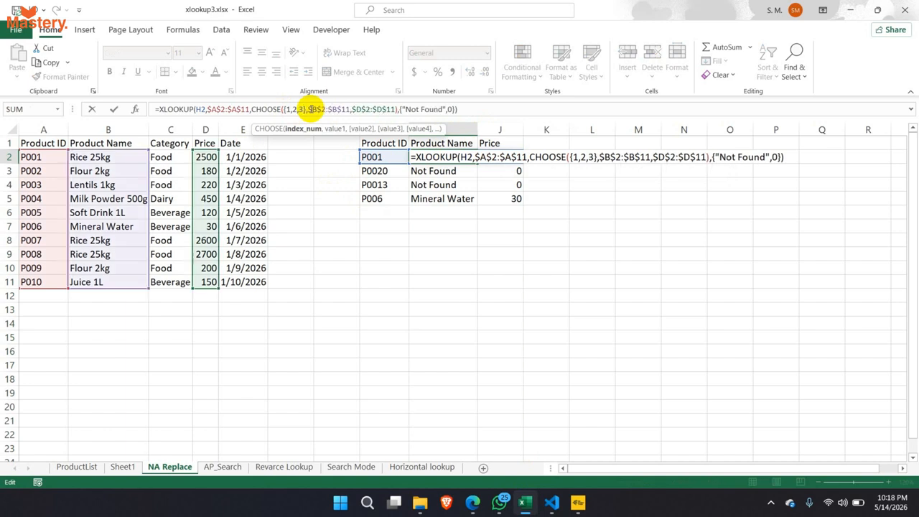
click(395, 109)
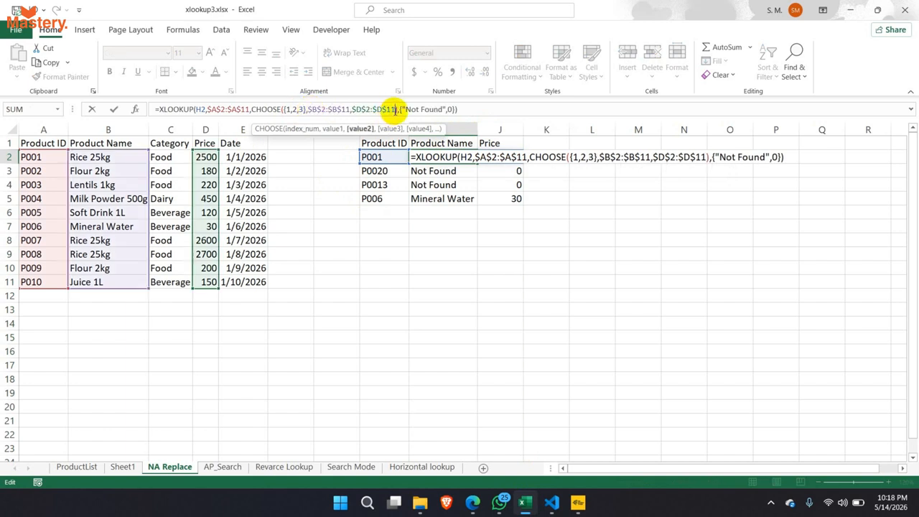
text(,)
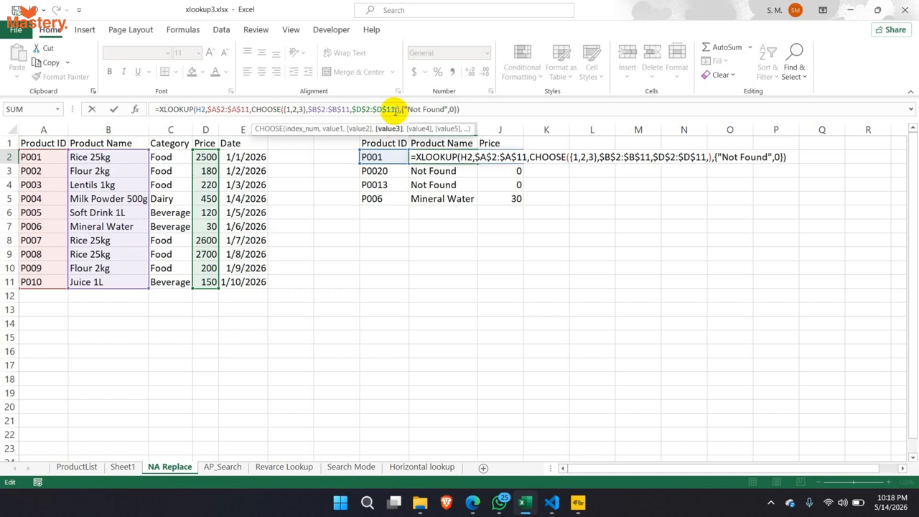
drag(173, 156, 176, 277)
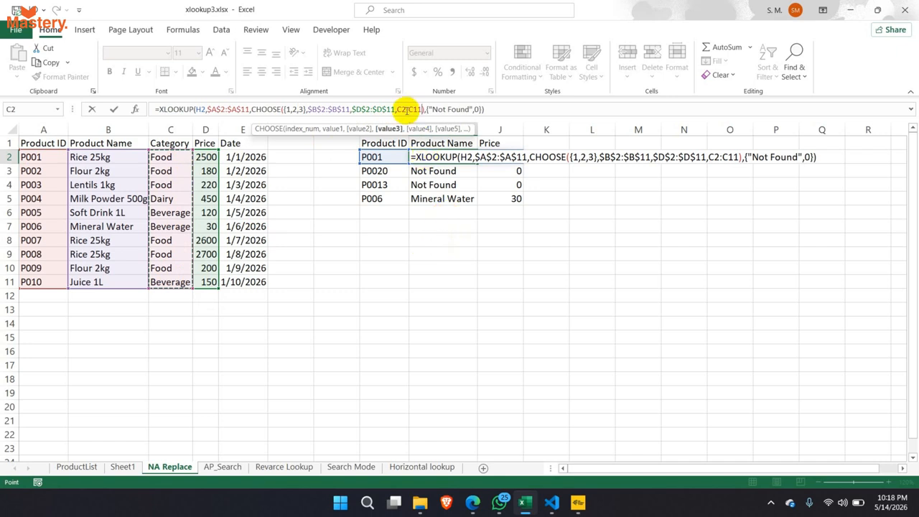
drag(397, 109, 421, 109)
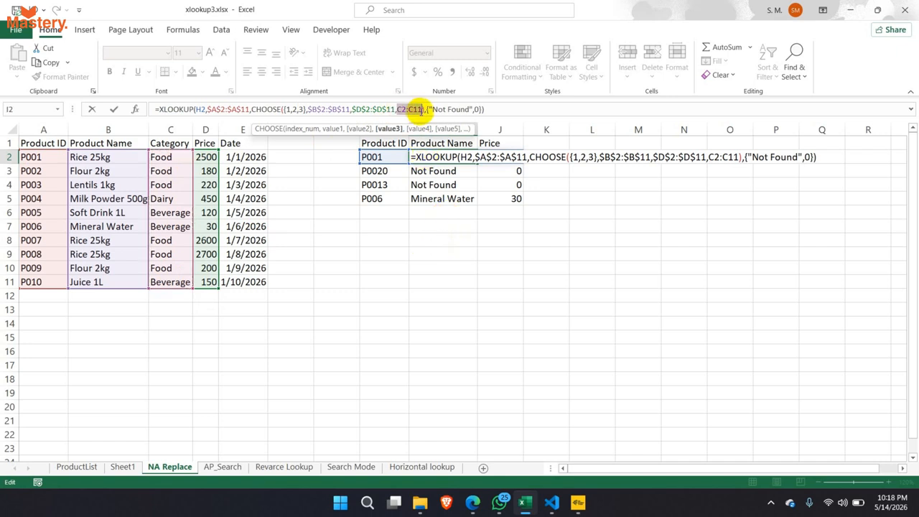
key(F4)
key(Return)
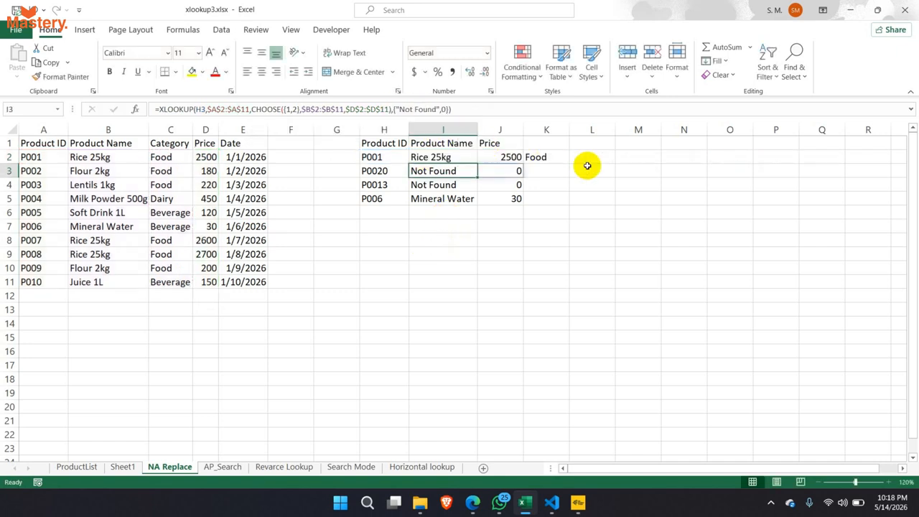
click(546, 158)
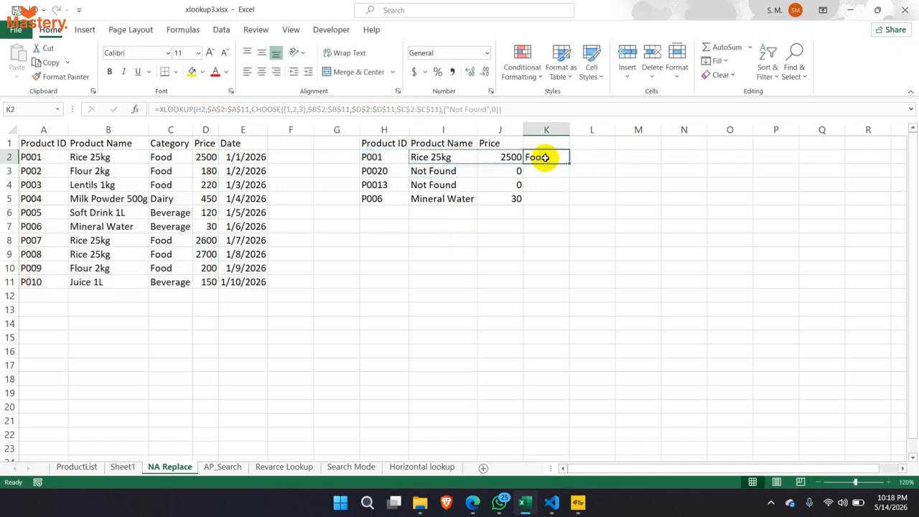
click(466, 157)
drag(478, 164, 473, 203)
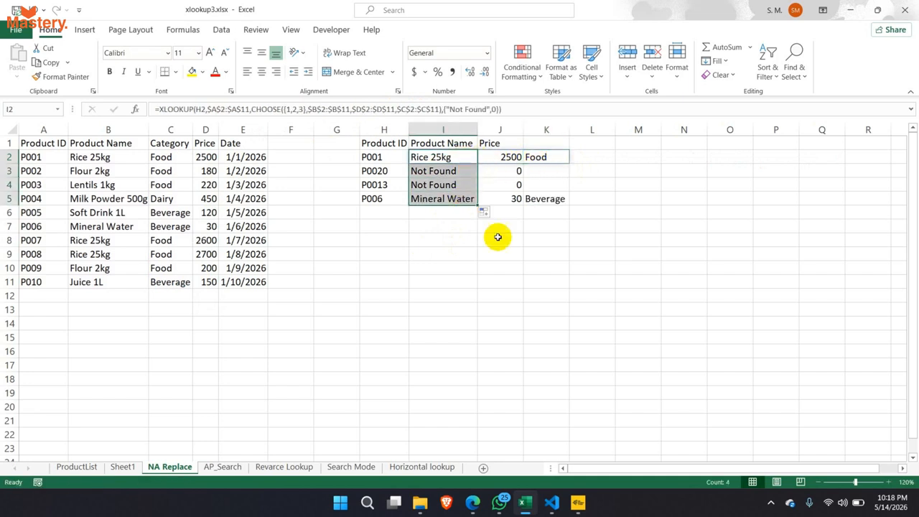
click(540, 171)
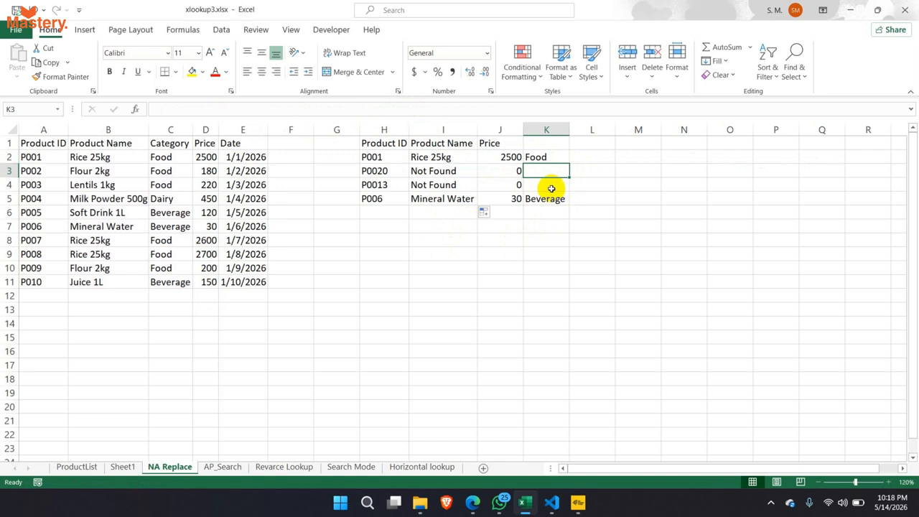
click(538, 155)
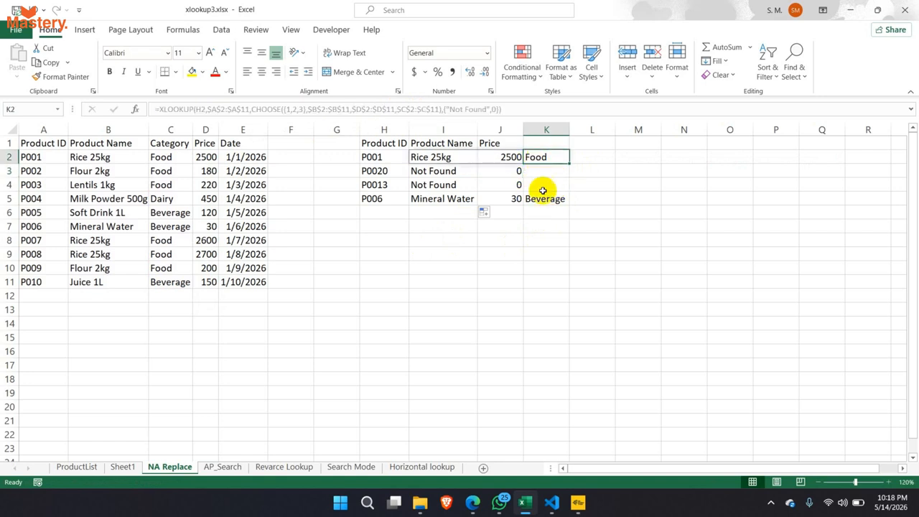
click(543, 201)
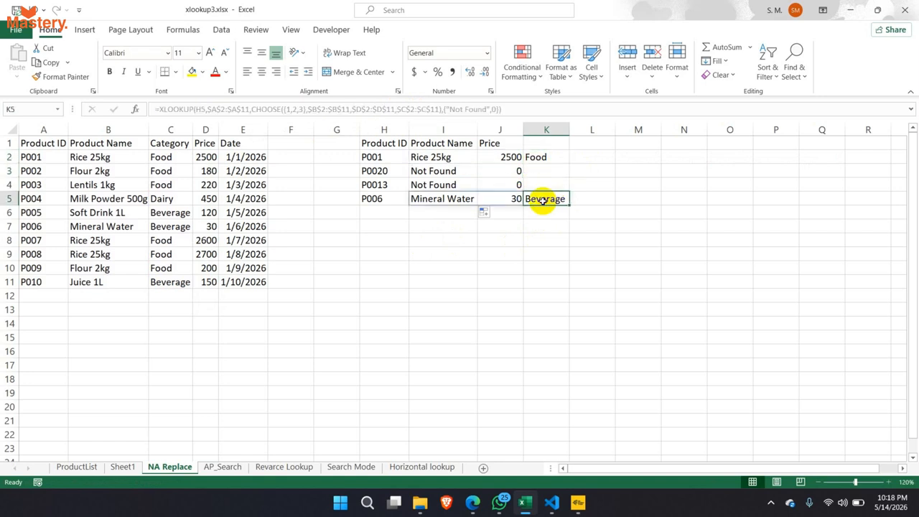
click(370, 200)
drag(30, 227, 168, 228)
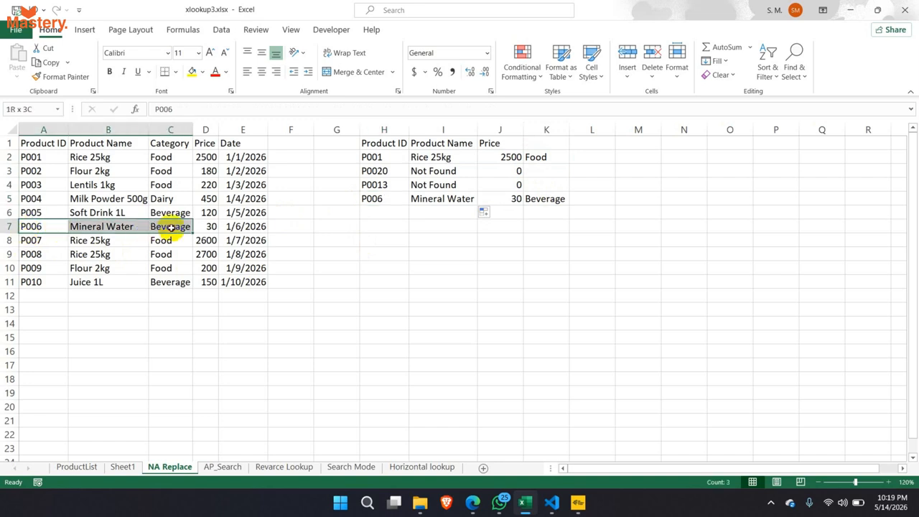
click(171, 227)
click(543, 200)
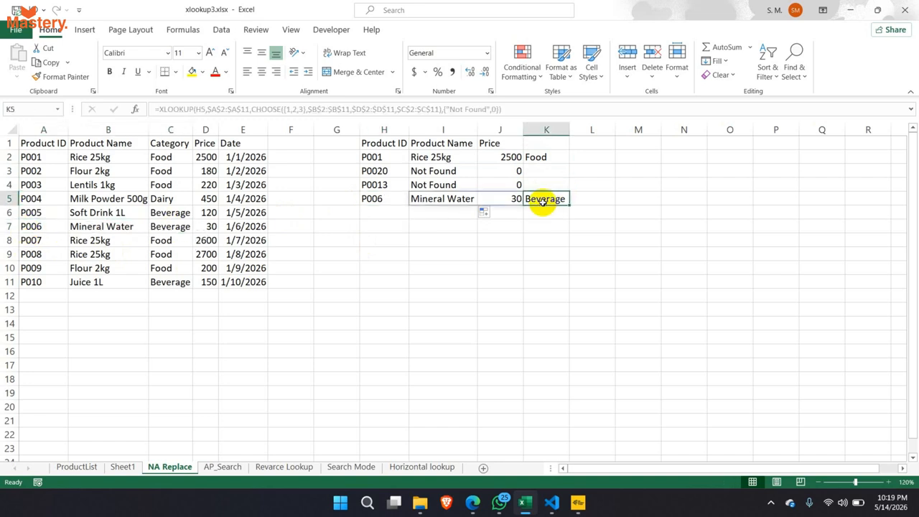
click(481, 109)
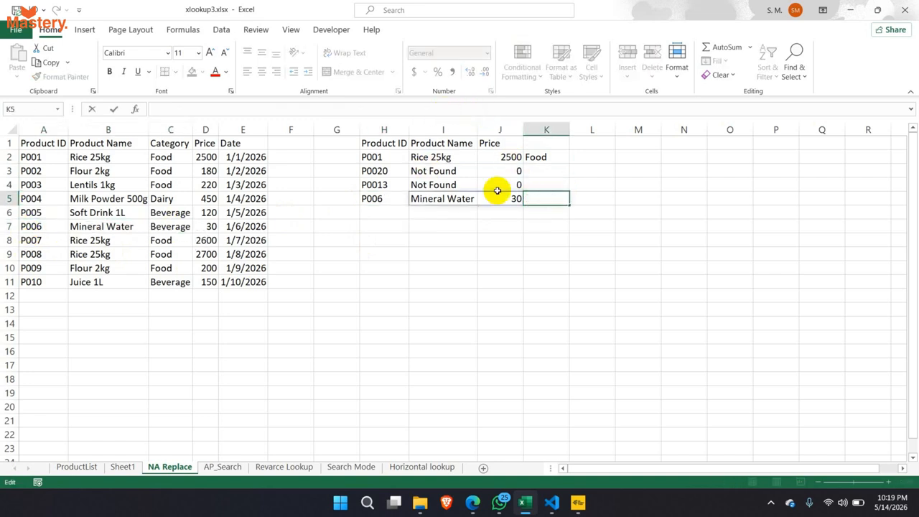
key(Escape)
click(451, 155)
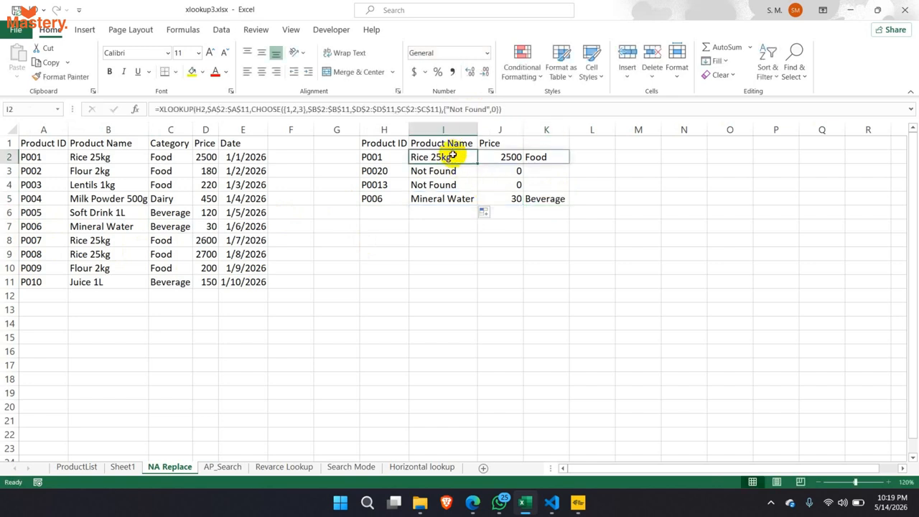
- Extend I2's fallback to {"Not Found",0,"Not Found"} and fill the formula down to I5
click(496, 109)
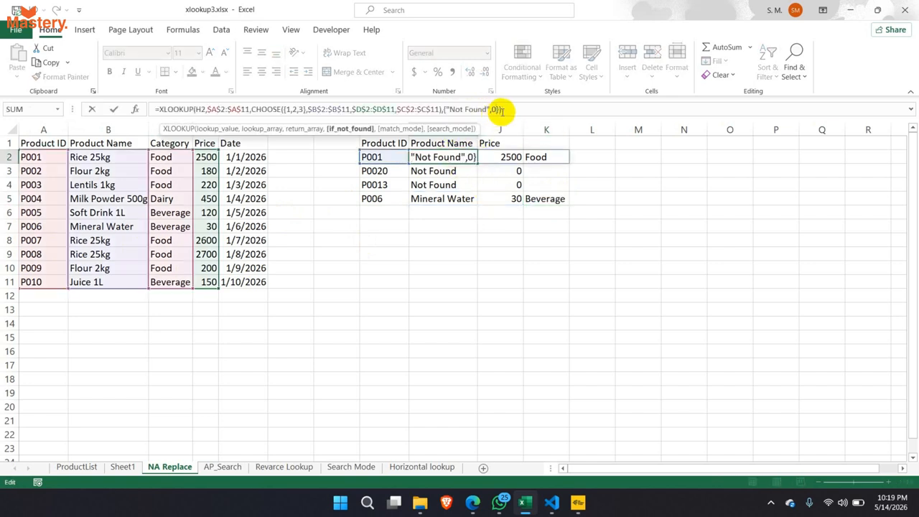
text(,"Not Found)
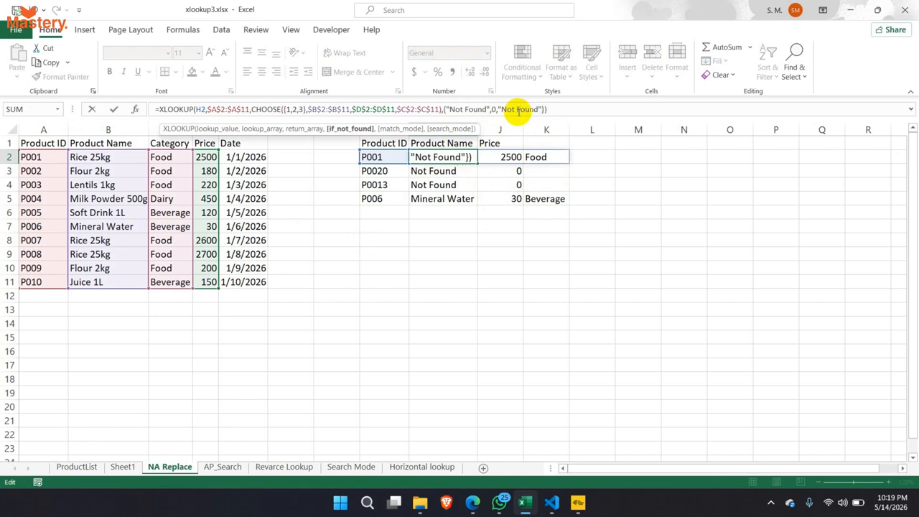
key(Return)
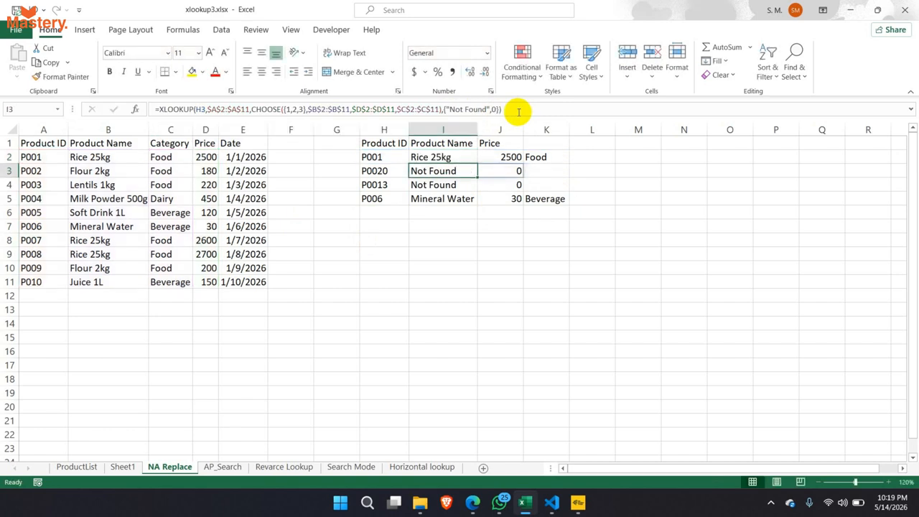
click(469, 158)
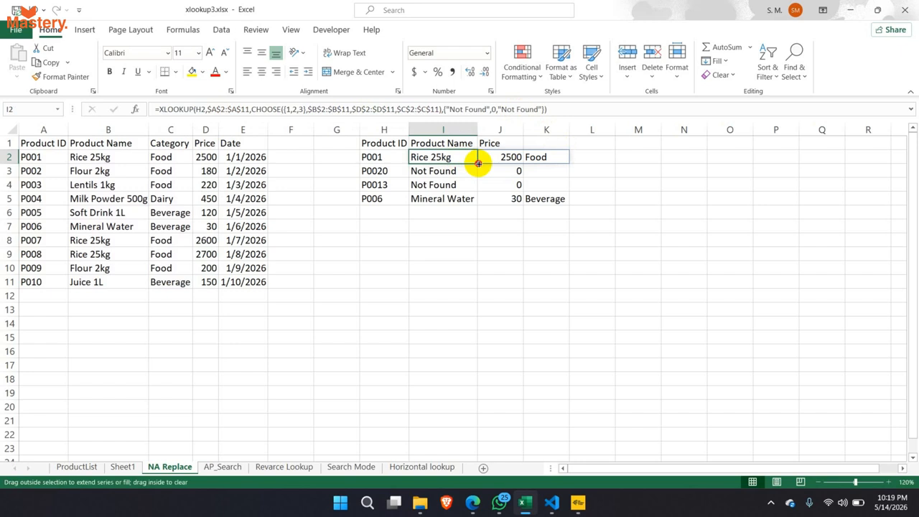
drag(476, 165, 478, 203)
- Select K3:K4 and widen column K so the Not Found category entries show in full
drag(534, 174, 539, 188)
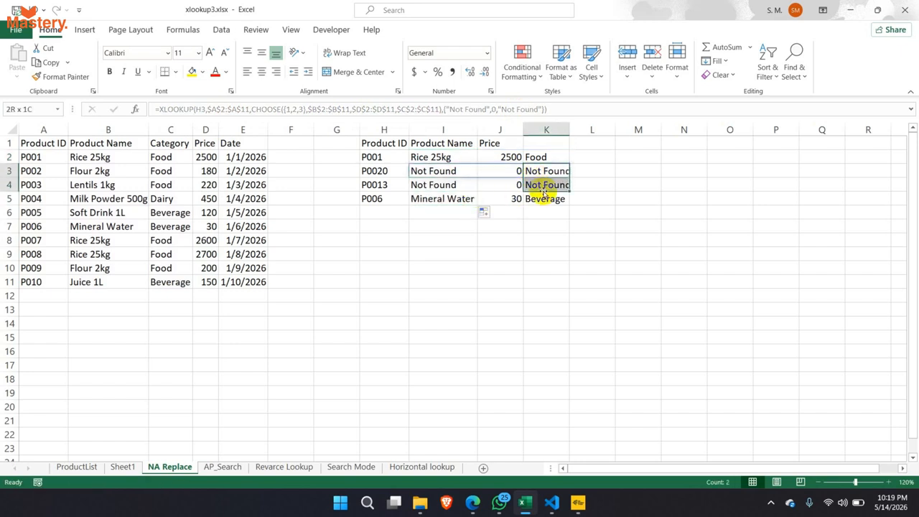
drag(569, 129, 574, 130)
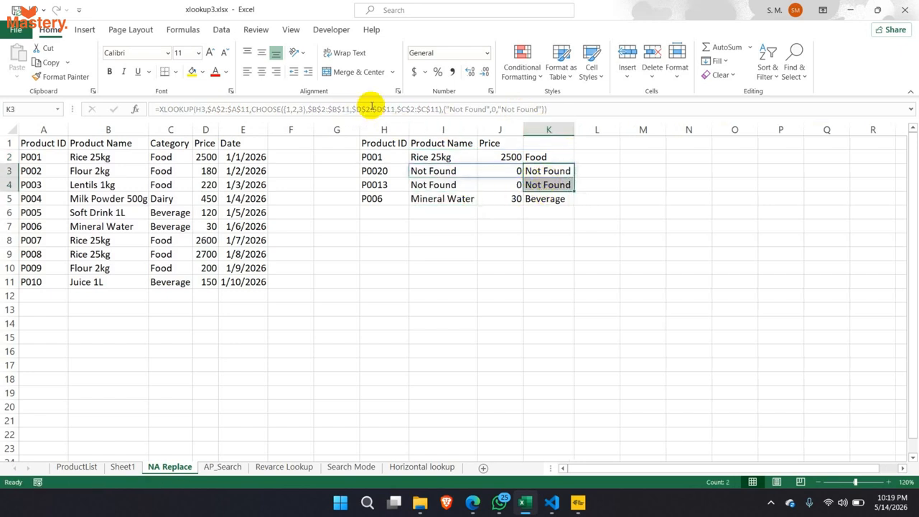
key(BackSpace)
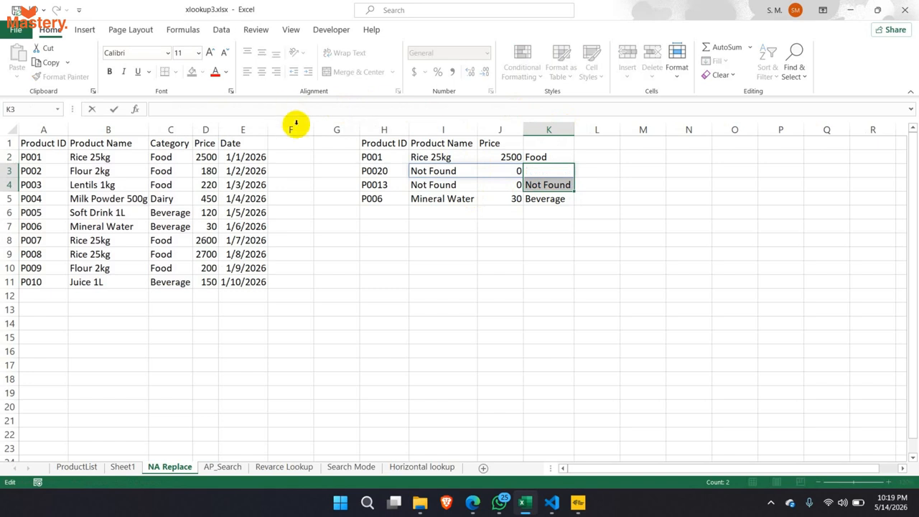
- Review I2's CHOOSE arguments, the {1,2,3} array and three return ranges, leaving the formula unchanged
click(420, 159)
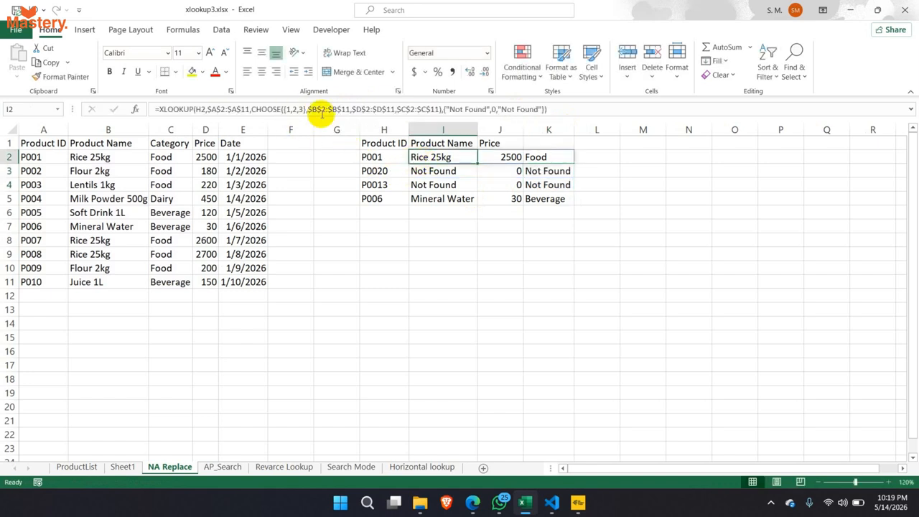
drag(286, 109, 301, 108)
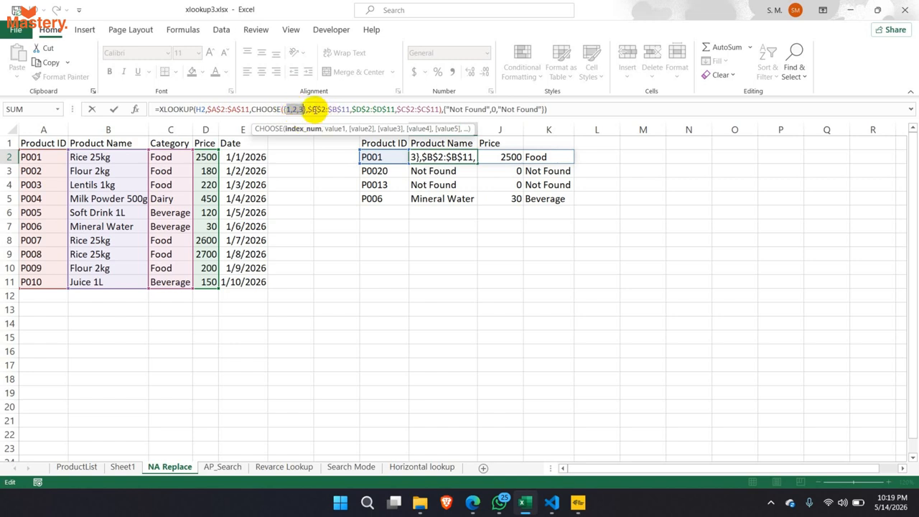
drag(314, 109, 440, 110)
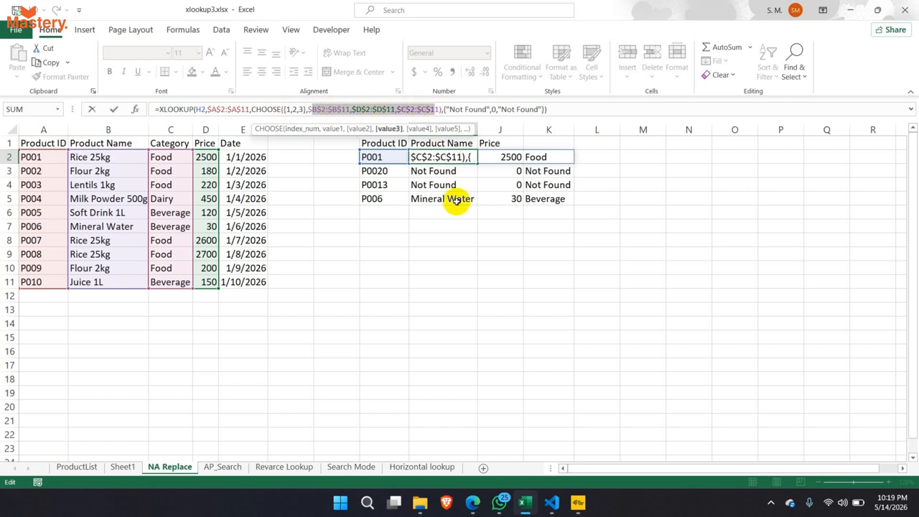
key(Escape)
- Highlight the lookup results, then reselect I2 to show the finished formula
drag(435, 144, 562, 201)
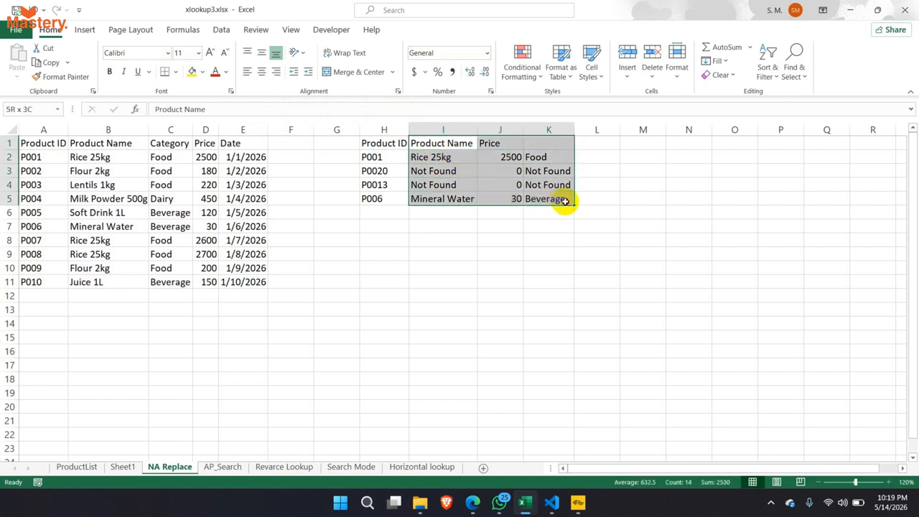
click(497, 234)
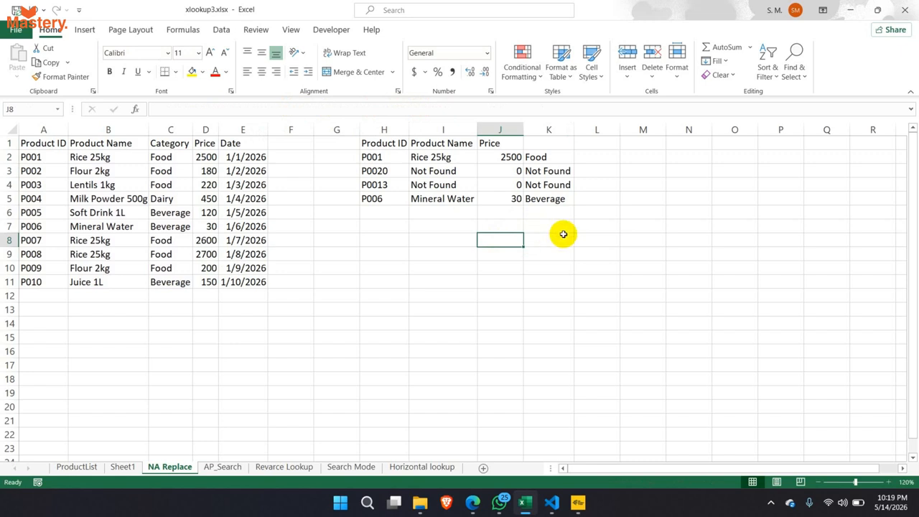
click(431, 157)
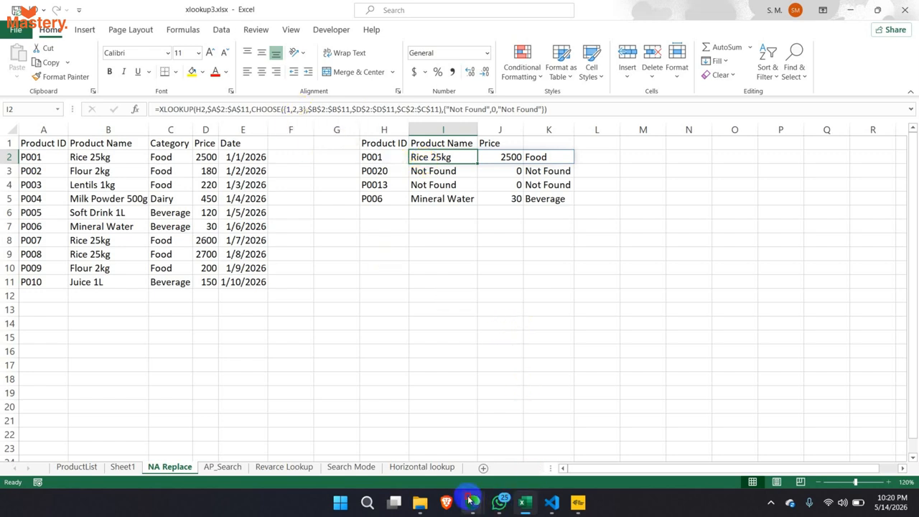
mouse_move(473, 502)
click(451, 454)
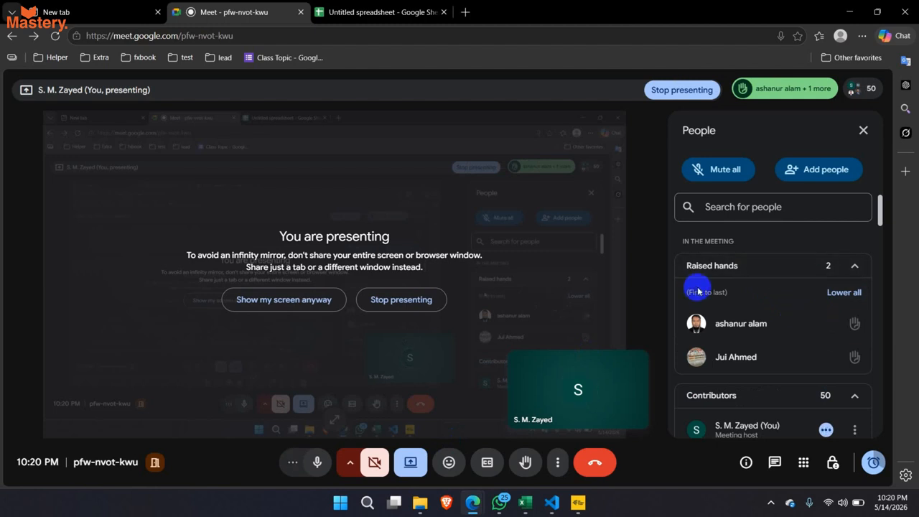
mouse_move(535, 504)
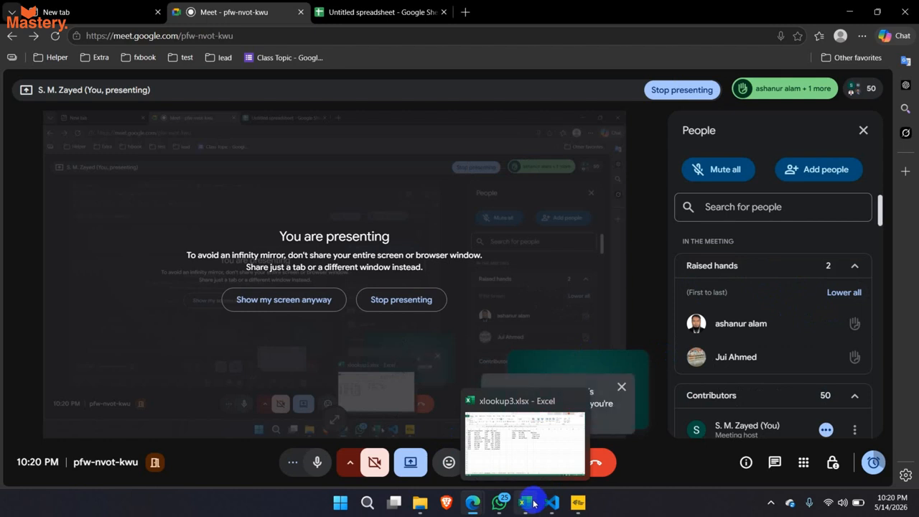
click(534, 504)
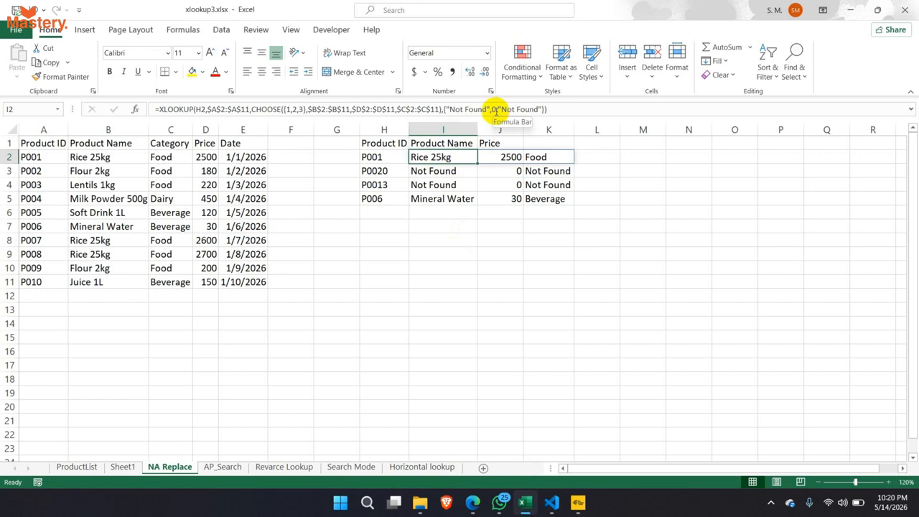
click(495, 111)
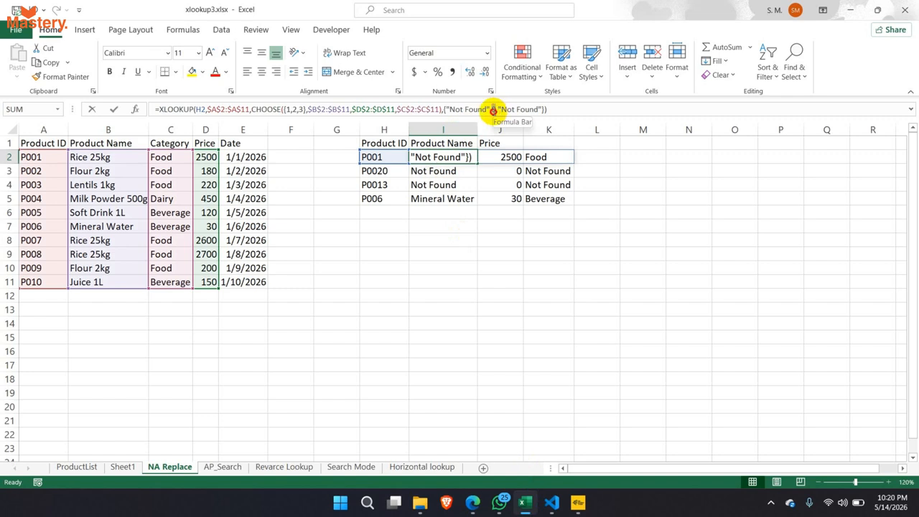
click(493, 110)
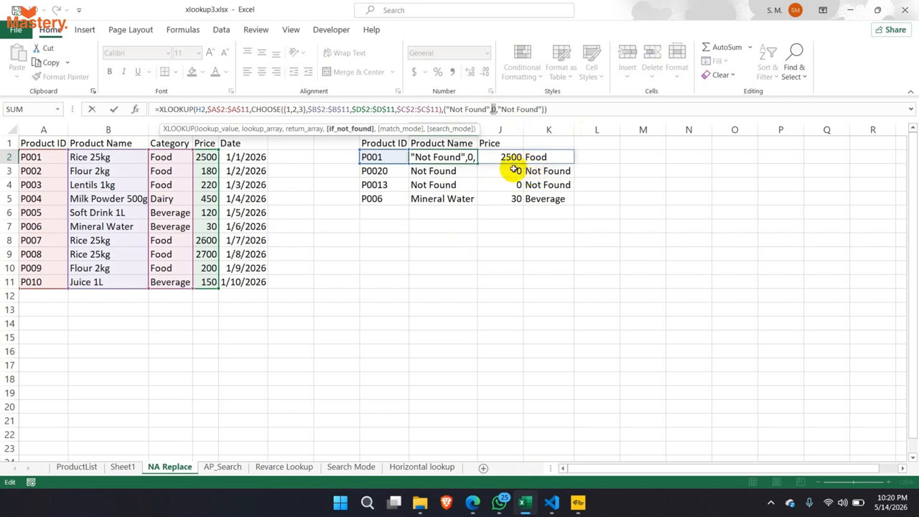
key(ctrl+Return)
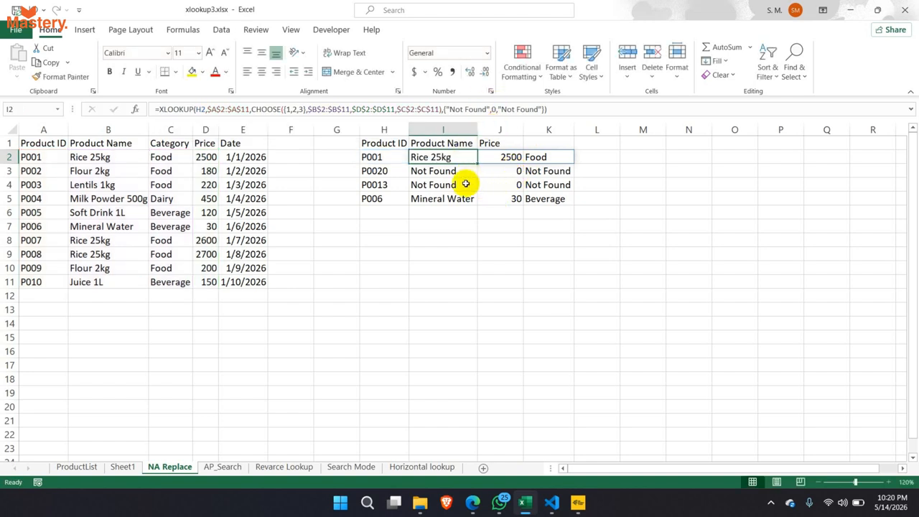
click(500, 129)
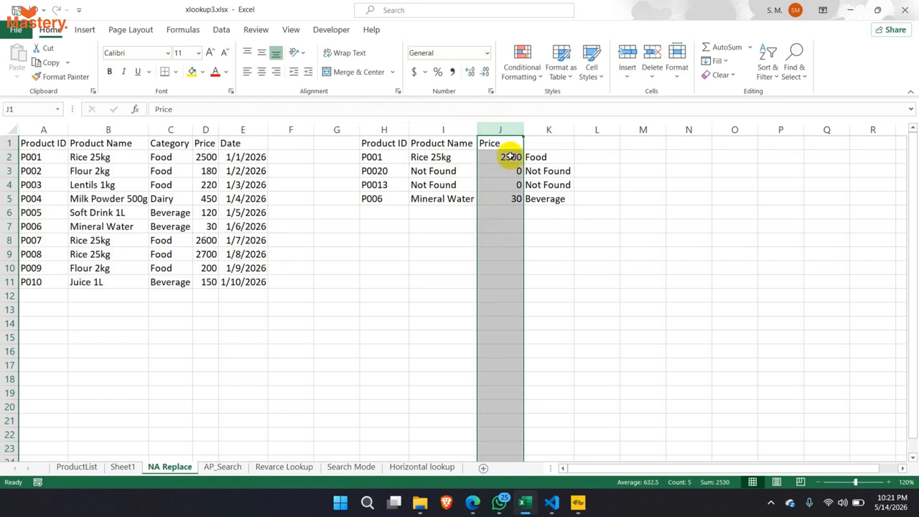
click(503, 175)
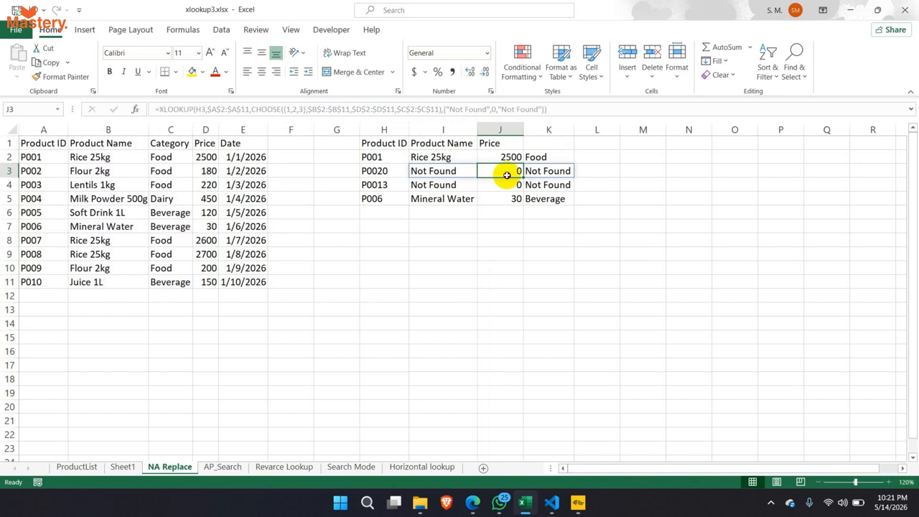
drag(505, 157, 504, 260)
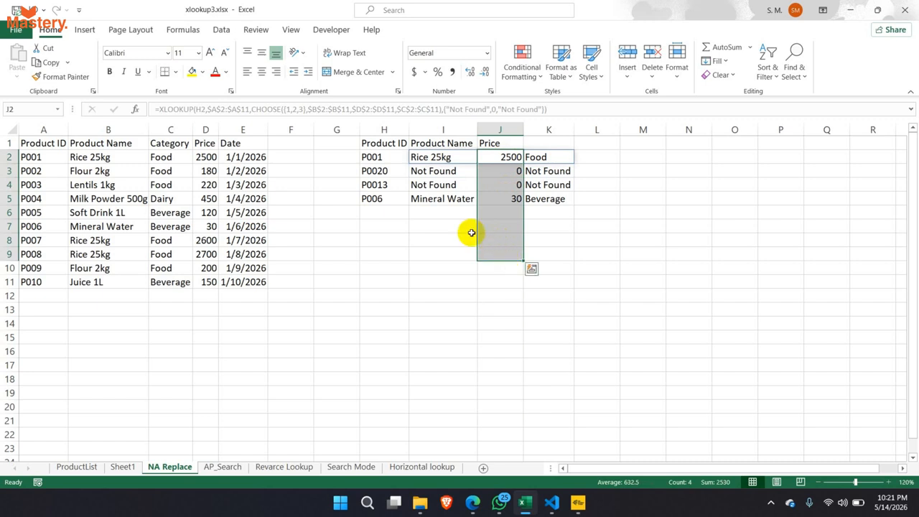
drag(439, 157, 441, 200)
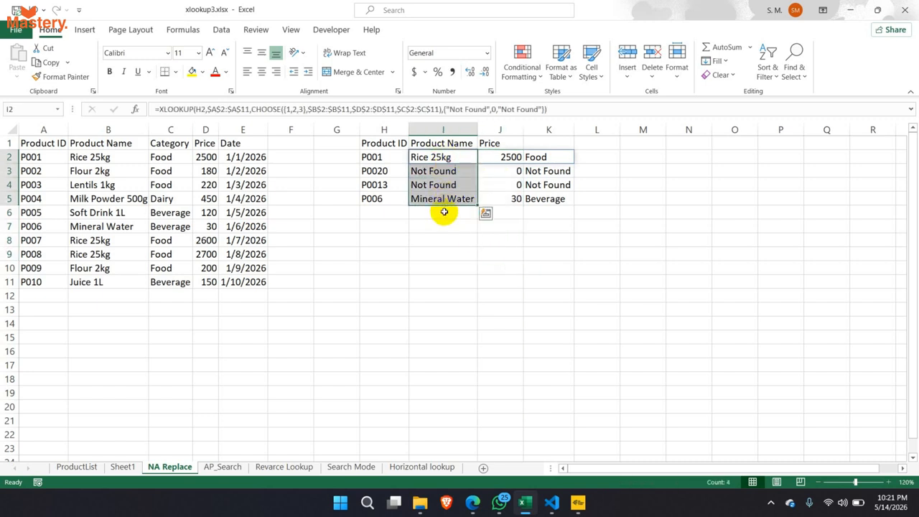
click(486, 243)
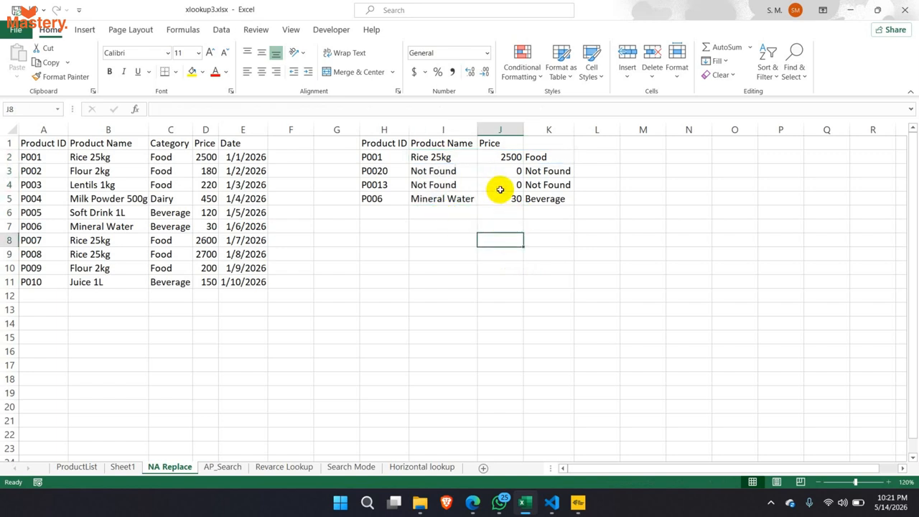
click(503, 129)
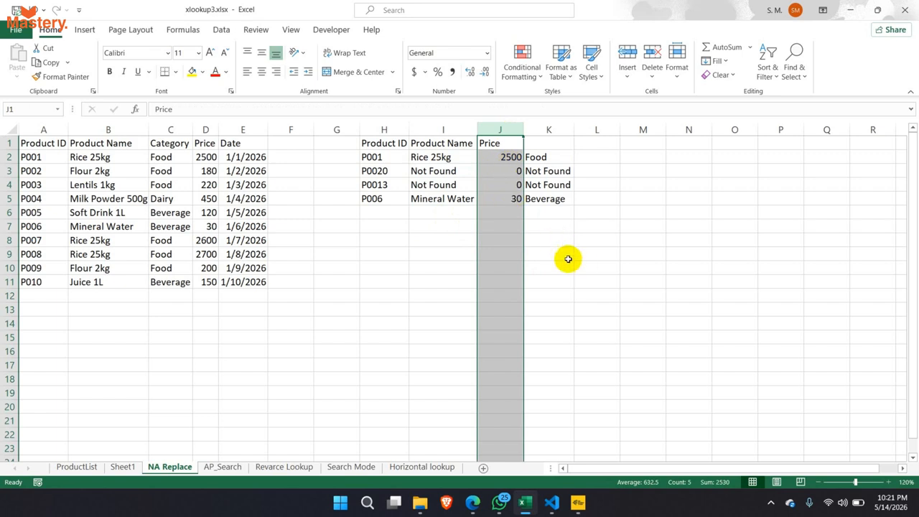
click(537, 199)
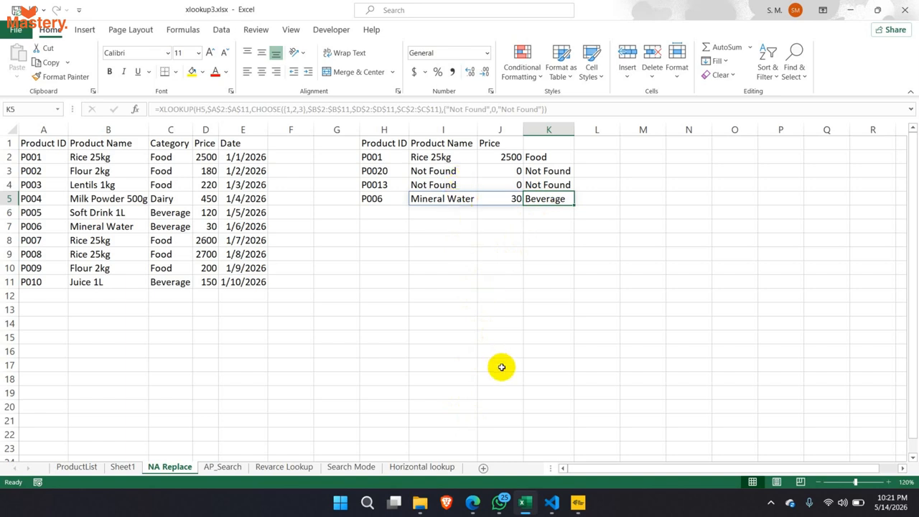
key(alt+Tab)
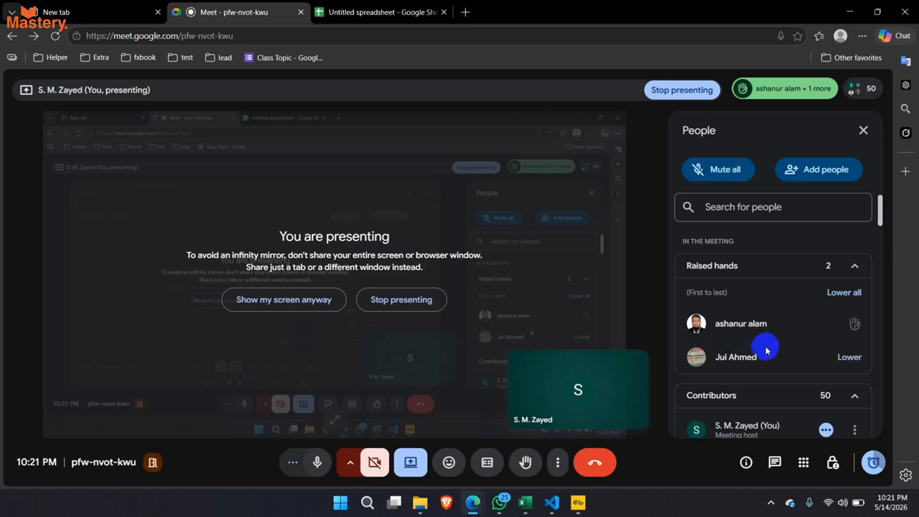
key(alt+Tab)
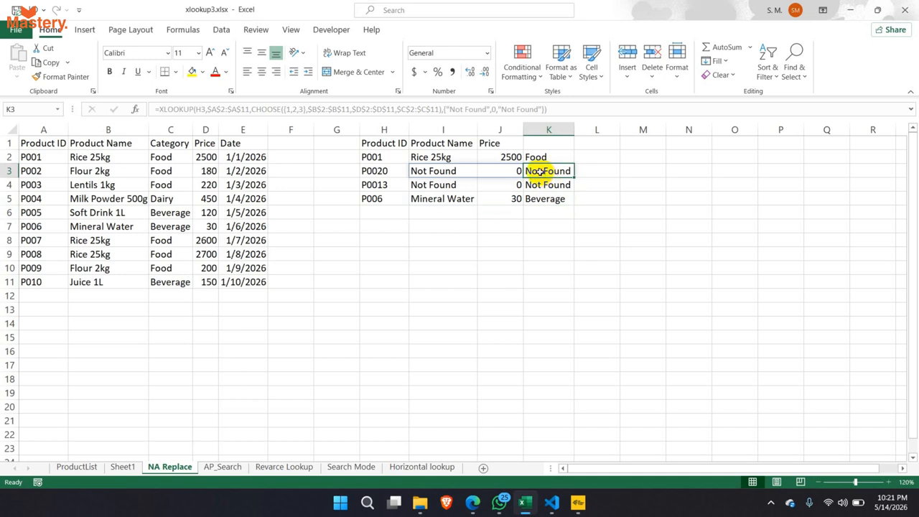
- Check K2, then mark I2's {"Not Found",0,"Not Found"} fallback argument in the formula bar
click(538, 157)
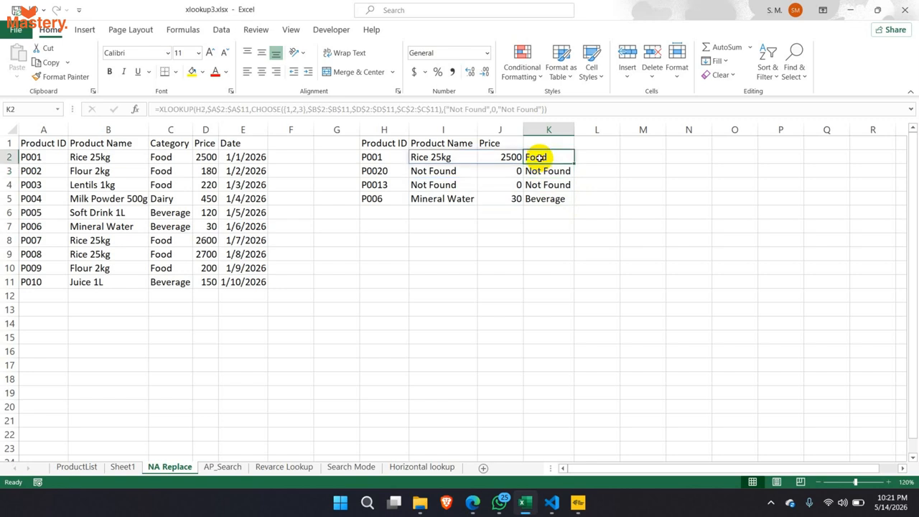
click(421, 158)
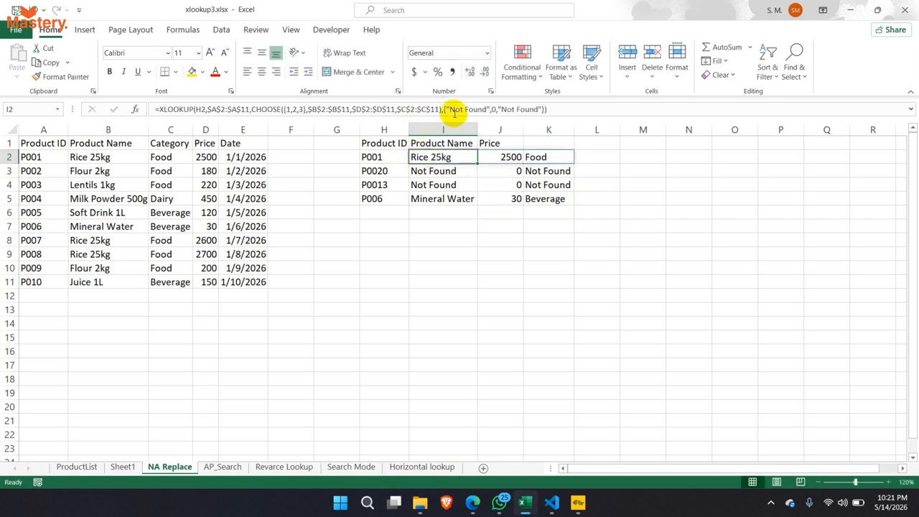
drag(444, 109, 546, 114)
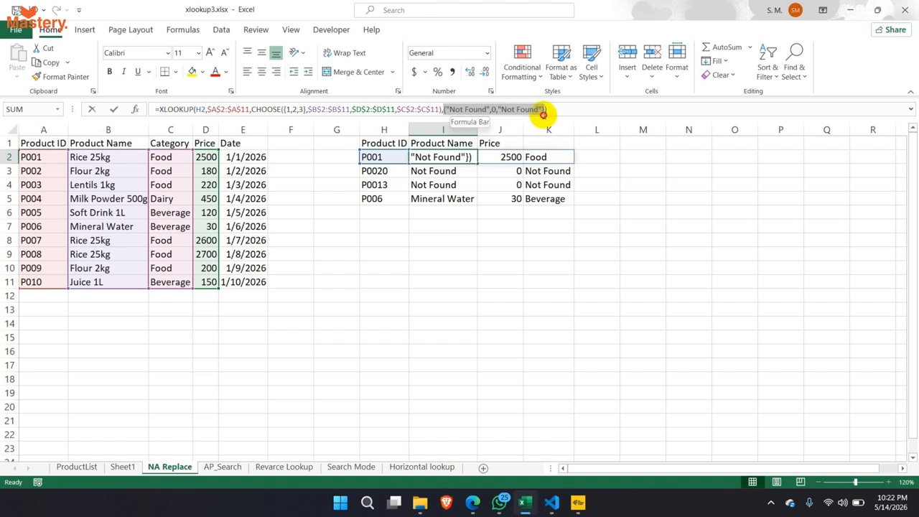
drag(544, 115, 545, 115)
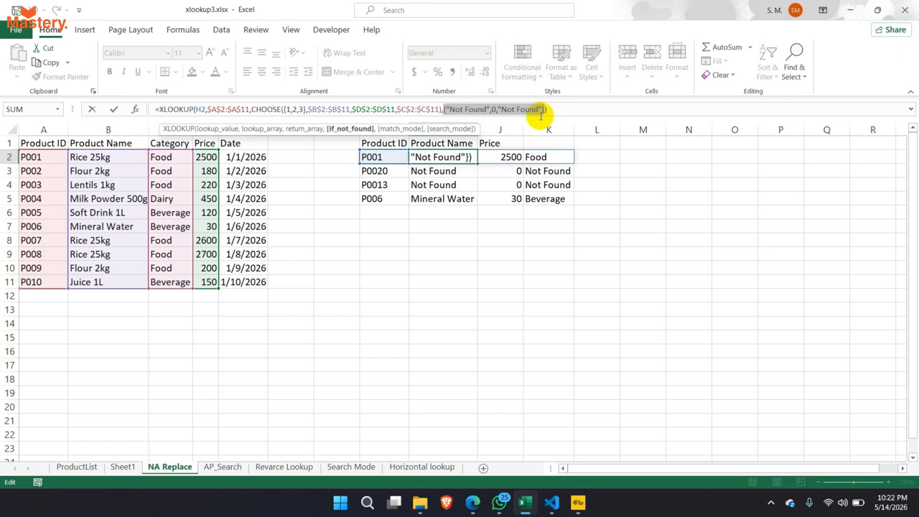
- Leave the formula unchanged and Alt+Tab through the open windows
key(Escape)
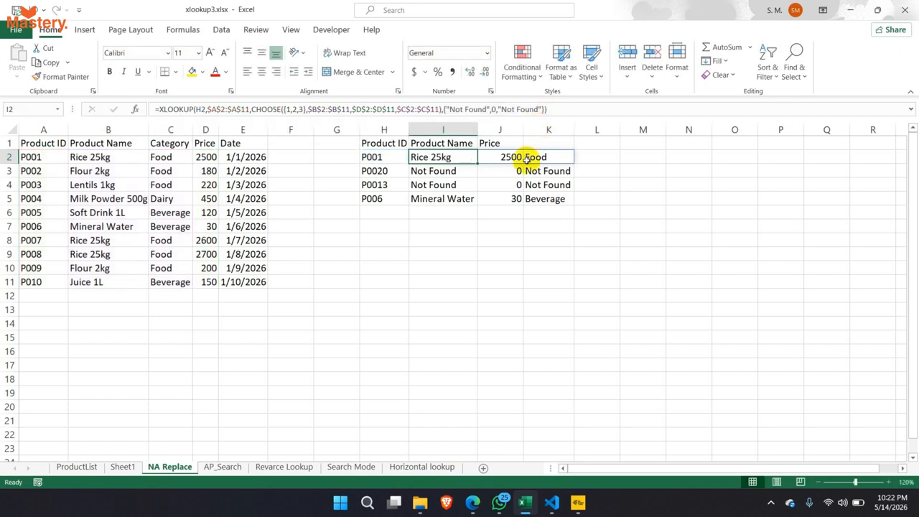
key(alt+Tab)
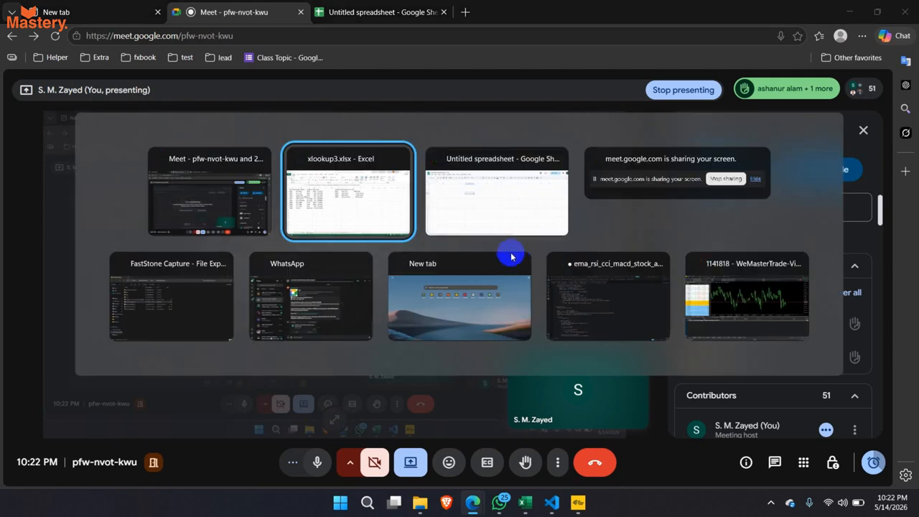
key(alt+Tab)
- Switch to the Google Sheets window and close the floating meeting preview
click(523, 247)
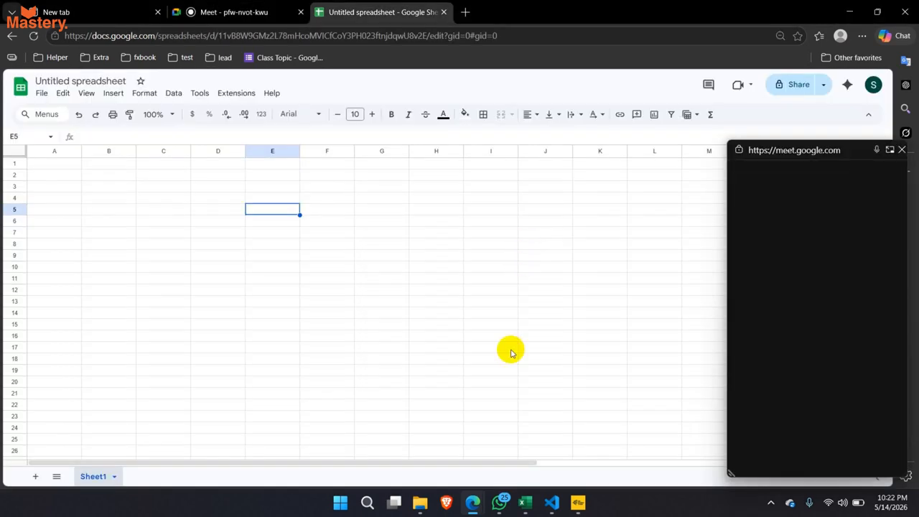
click(901, 151)
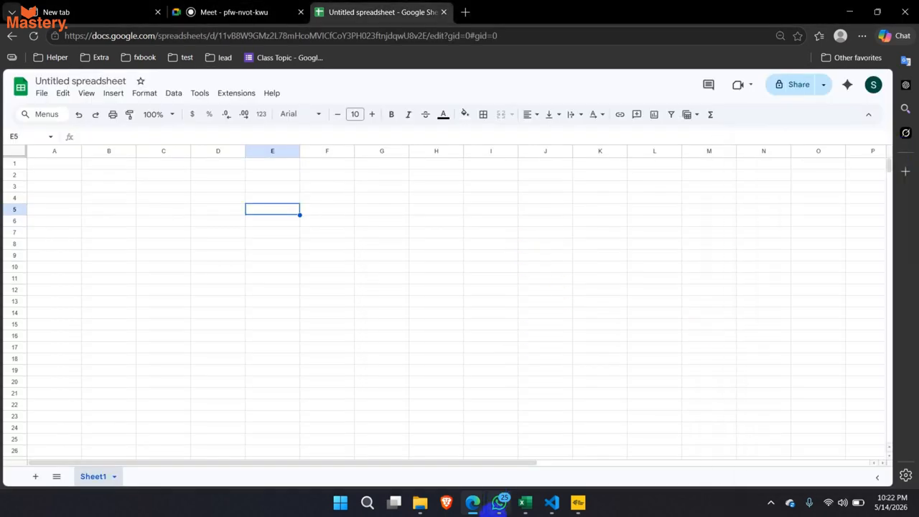
mouse_move(527, 513)
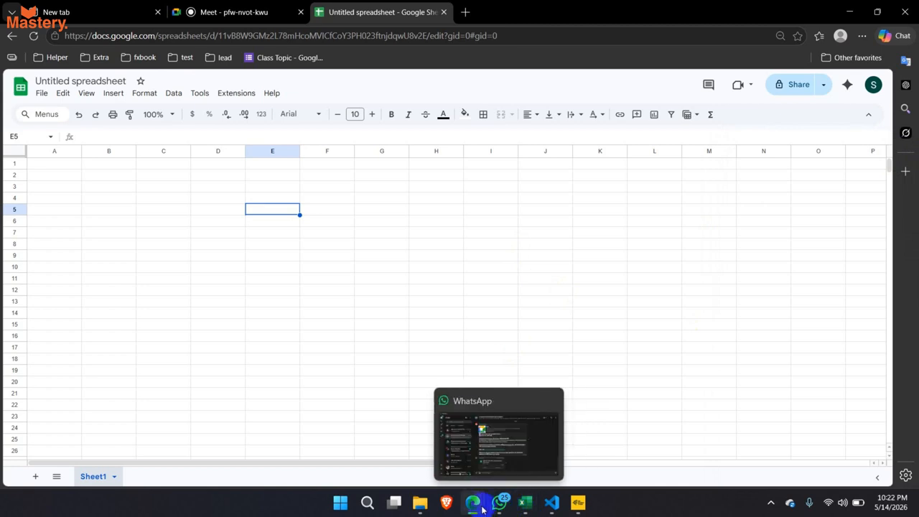
- Check the Google Meet call, then bring the xlookup3 Excel workbook back
click(229, 13)
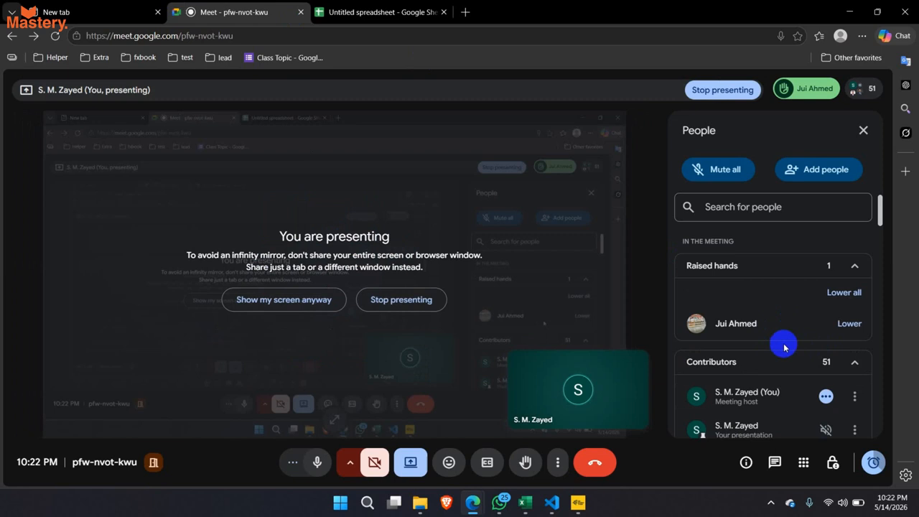
mouse_move(773, 334)
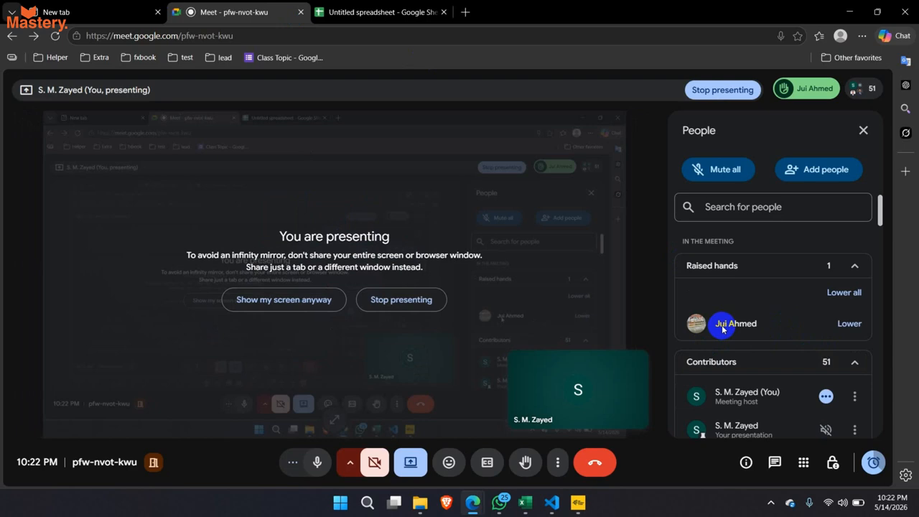
click(525, 502)
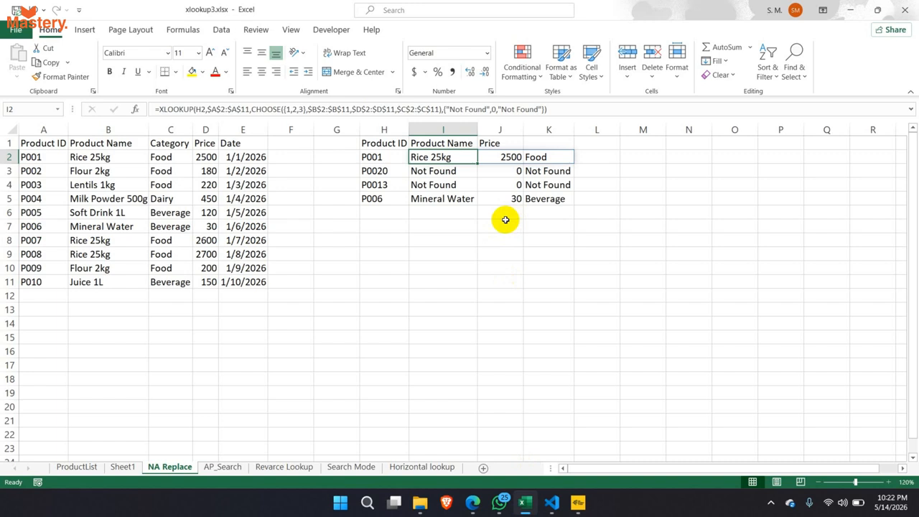
click(395, 157)
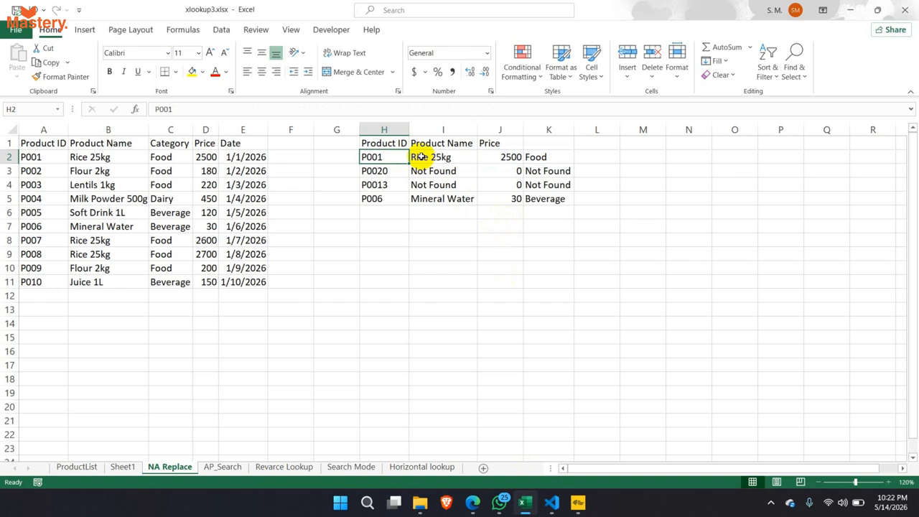
drag(402, 143, 499, 197)
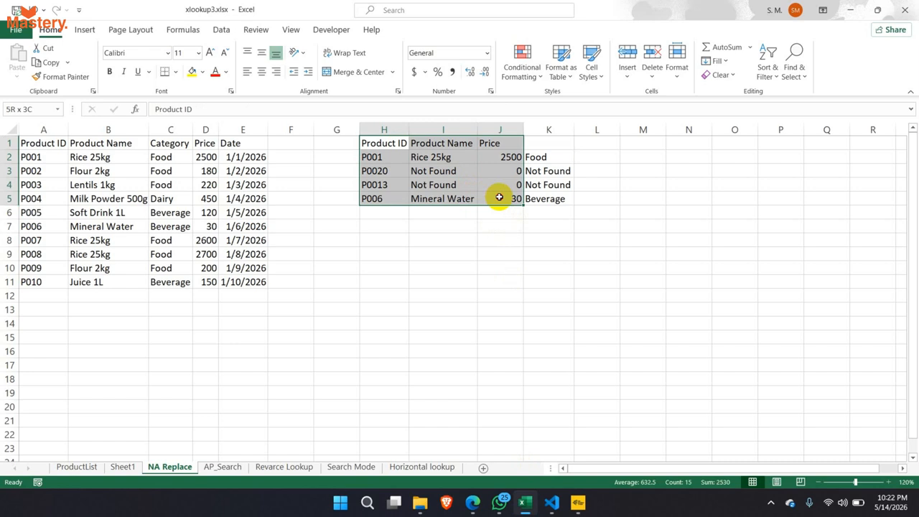
click(446, 157)
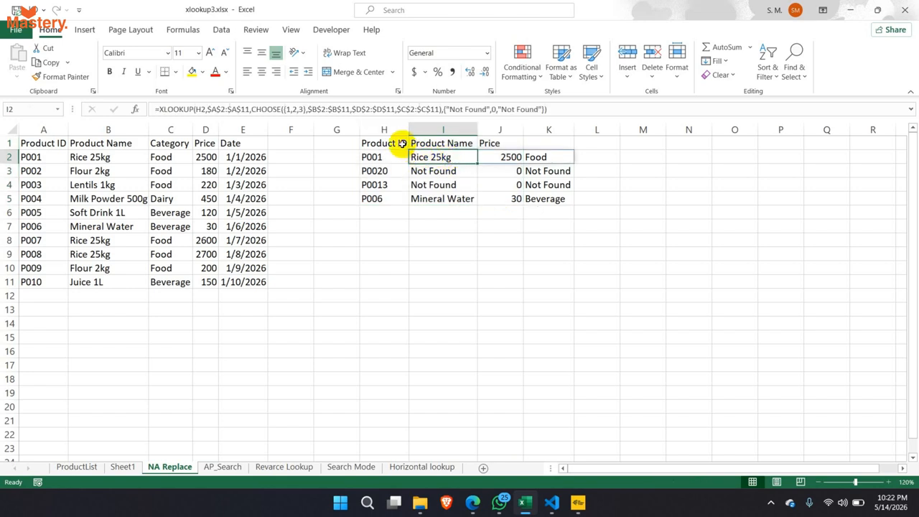
drag(397, 144, 526, 202)
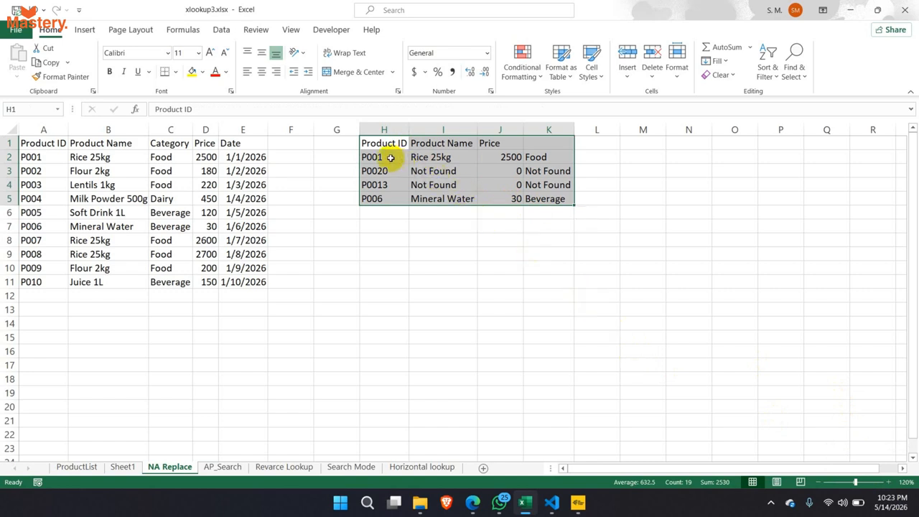
drag(395, 157, 449, 196)
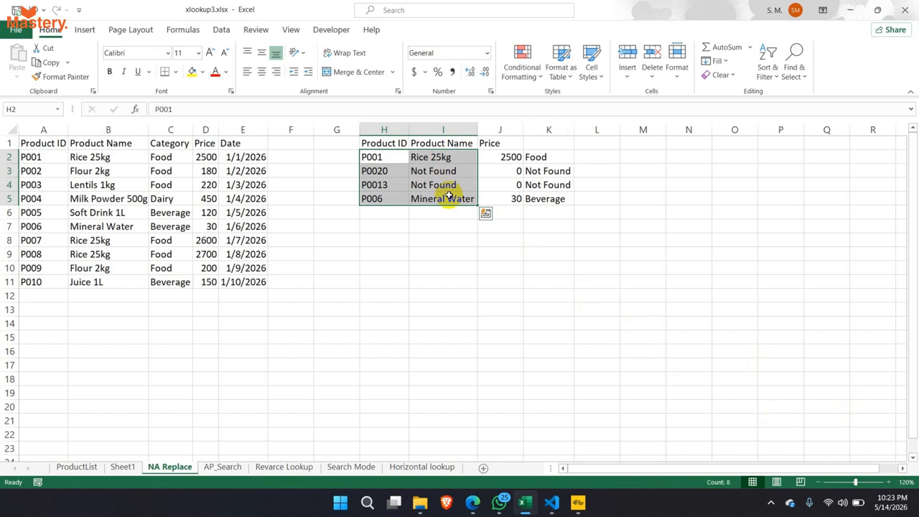
click(444, 173)
click(441, 156)
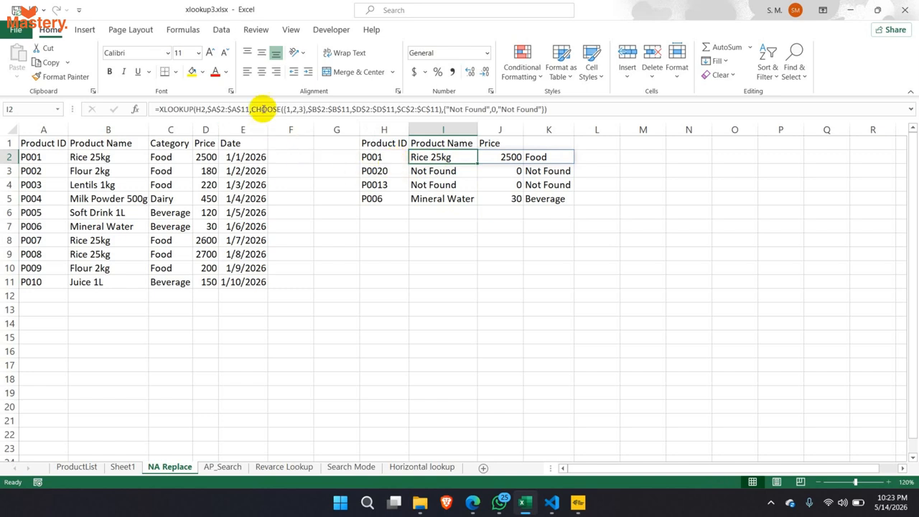
click(389, 157)
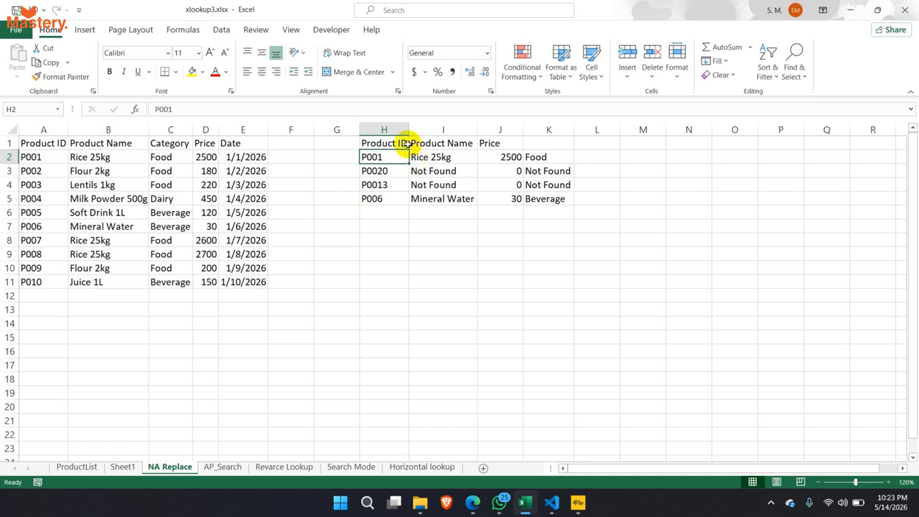
click(406, 143)
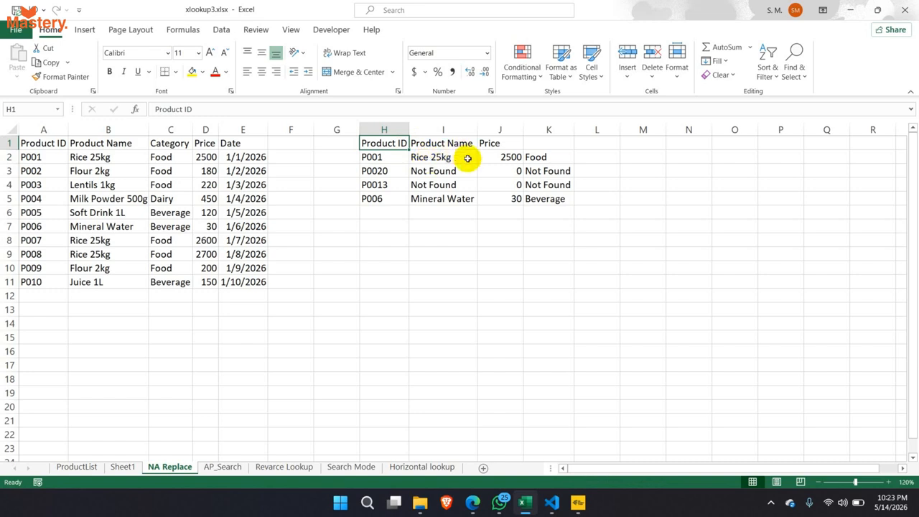
click(508, 158)
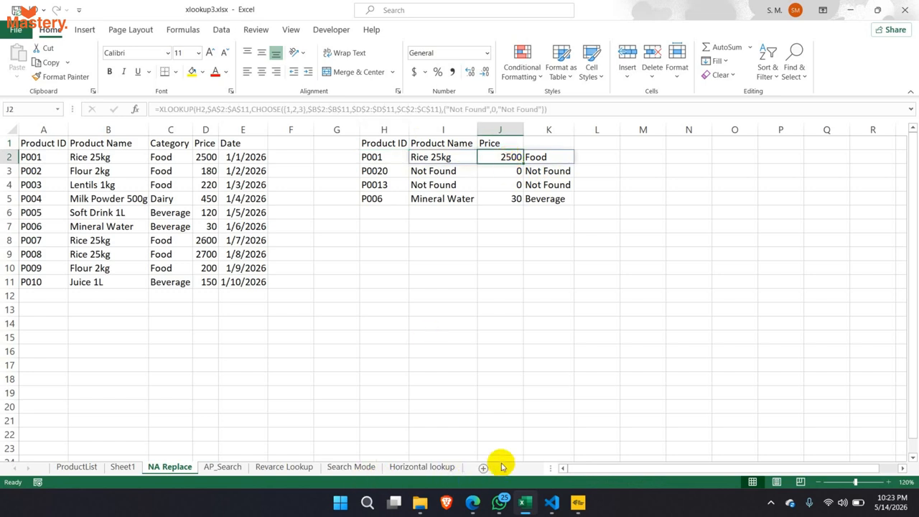
click(508, 270)
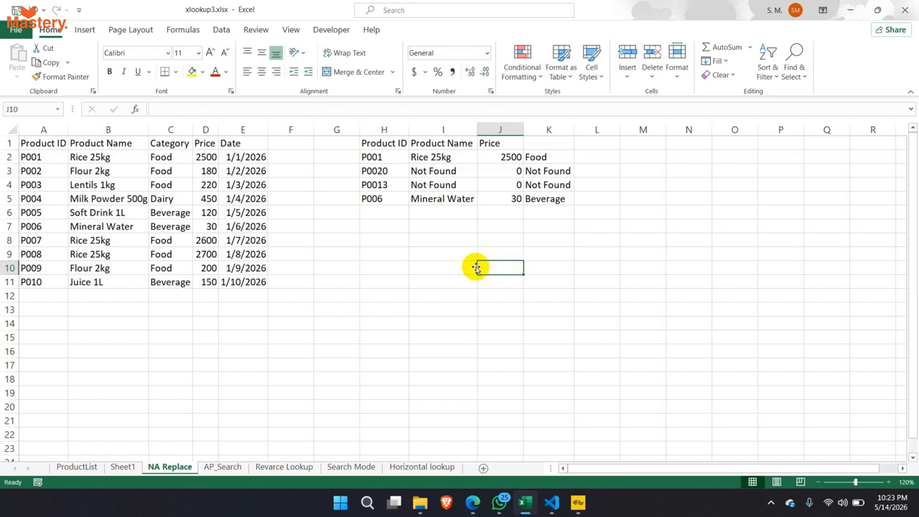
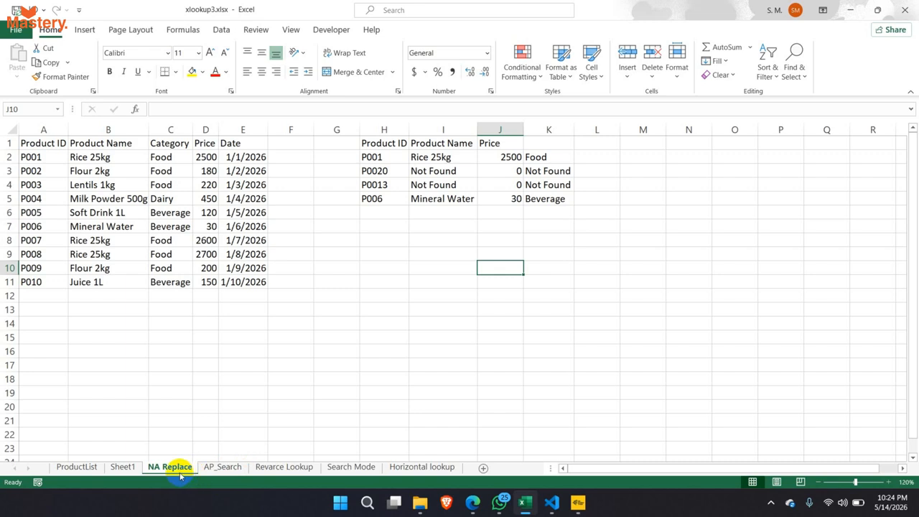
- Append exact match mode ,0 to the XLOOKUP formula in I2
click(420, 169)
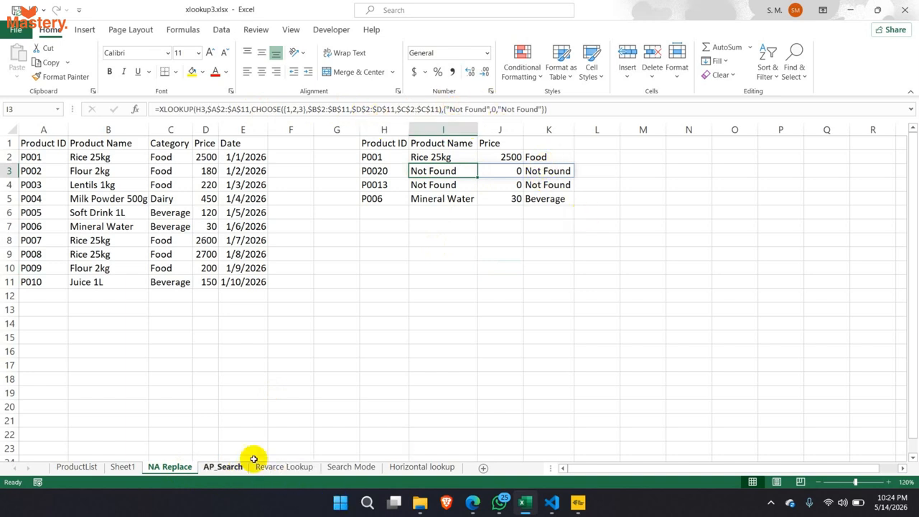
click(544, 109)
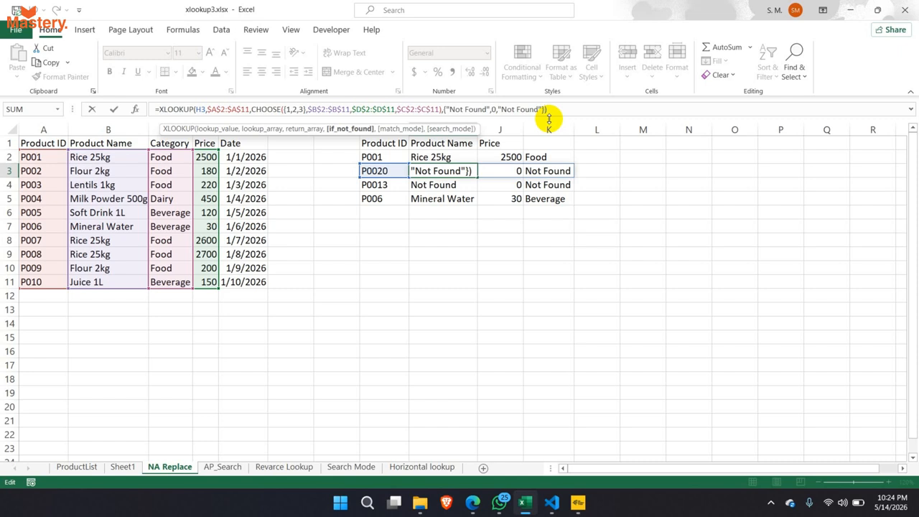
key(Return)
click(385, 159)
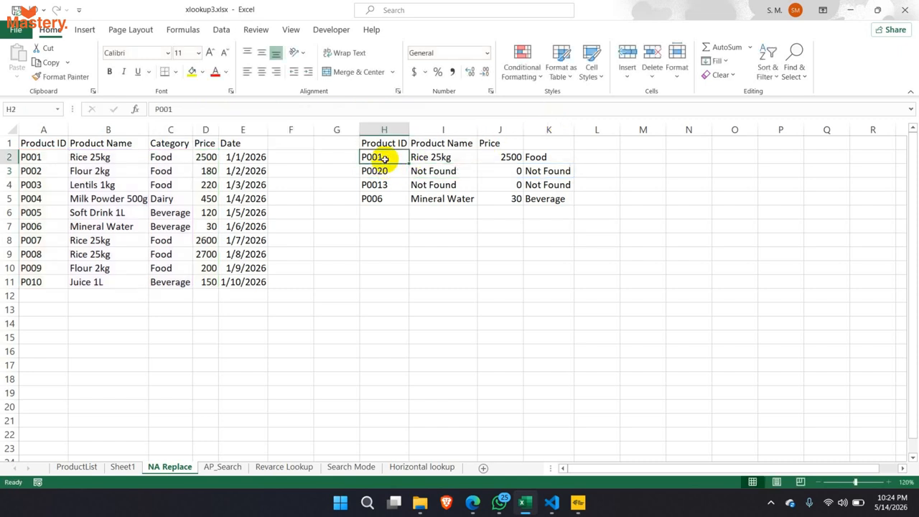
click(433, 157)
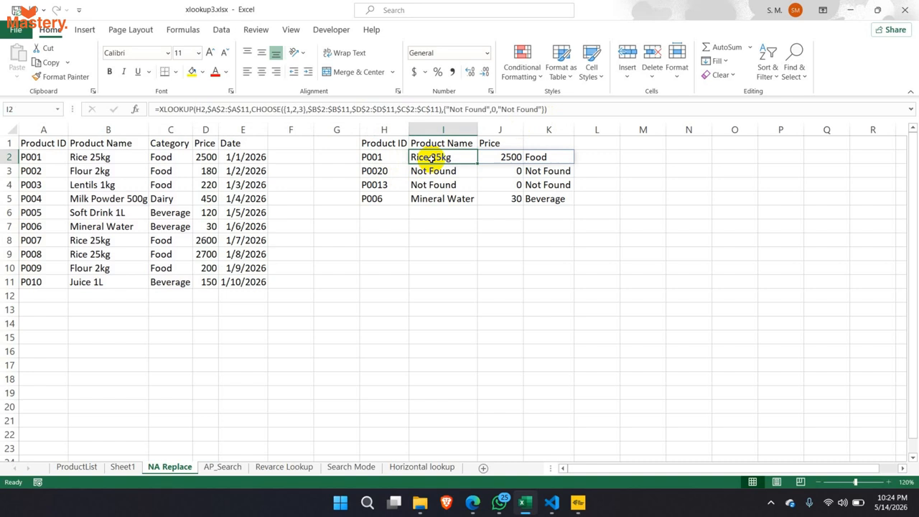
click(544, 109)
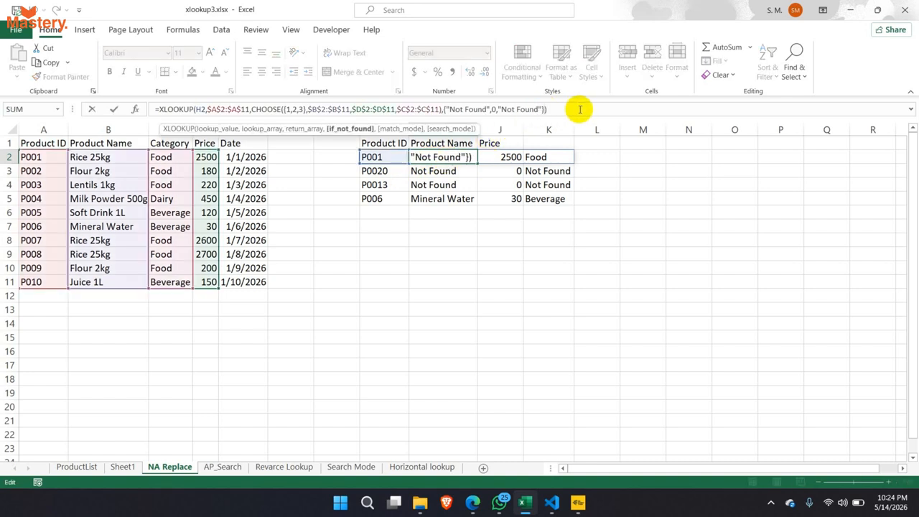
text(,)
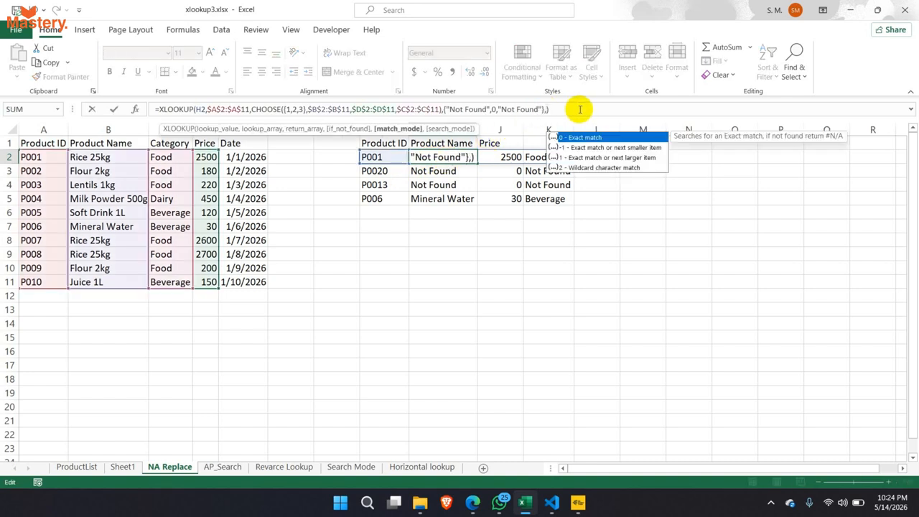
text(0)
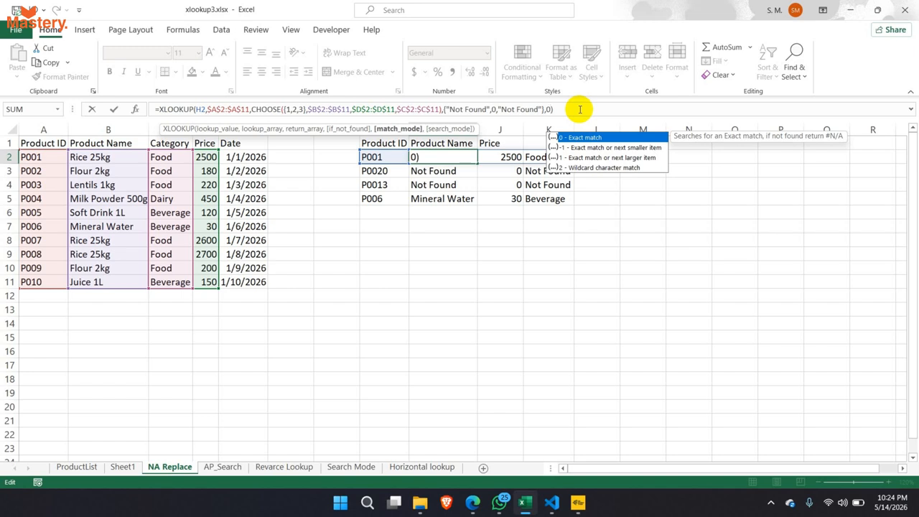
key(Return)
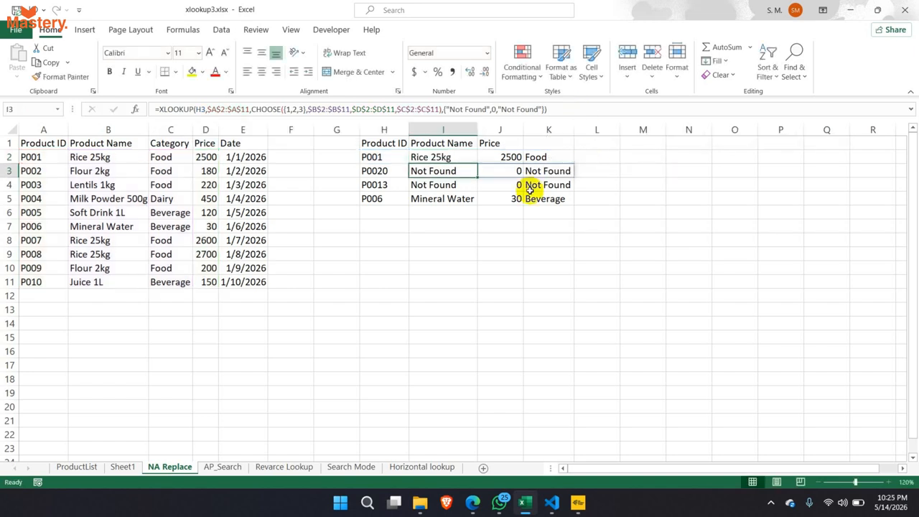
- Fill the I2 formula down to I5 and confirm I3 now ends with match mode 0
click(464, 153)
drag(477, 161, 474, 201)
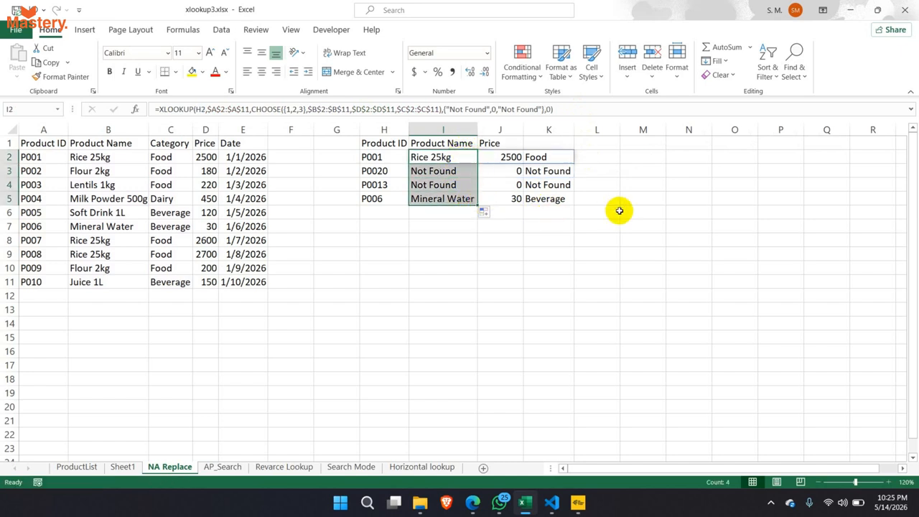
click(460, 171)
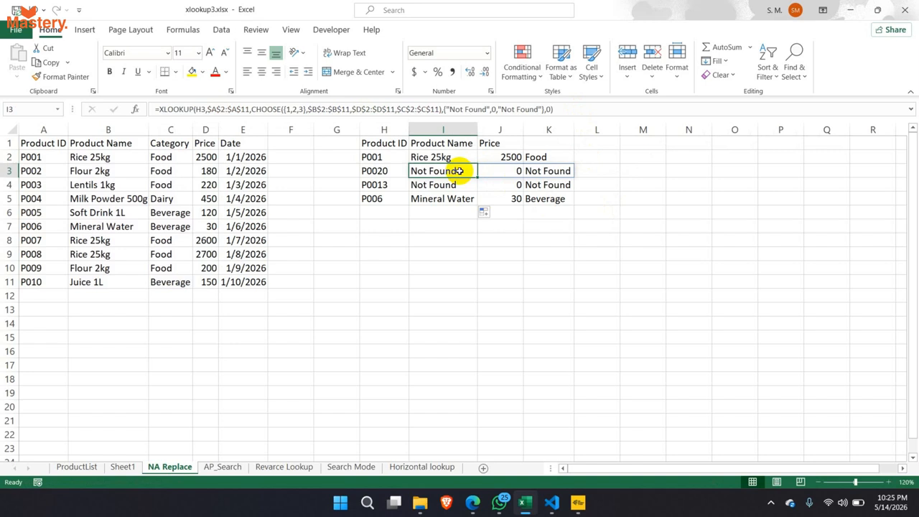
click(550, 109)
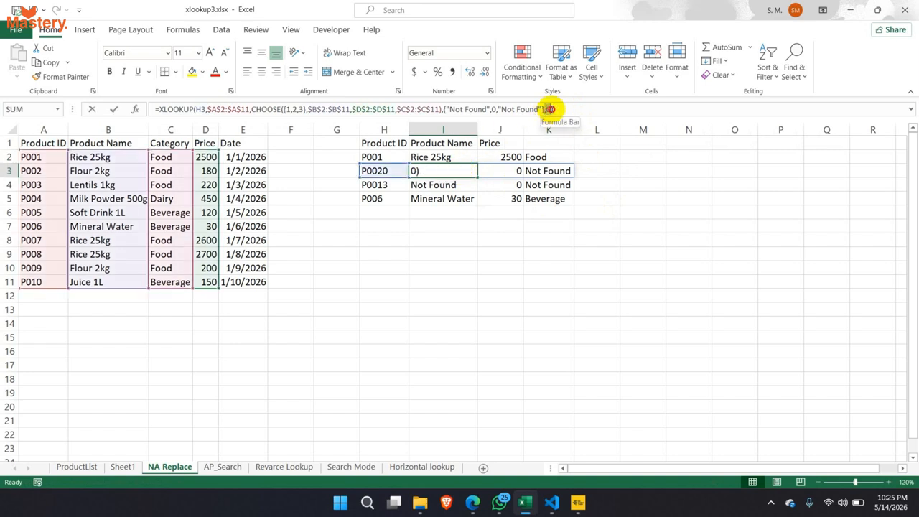
double_click(550, 109)
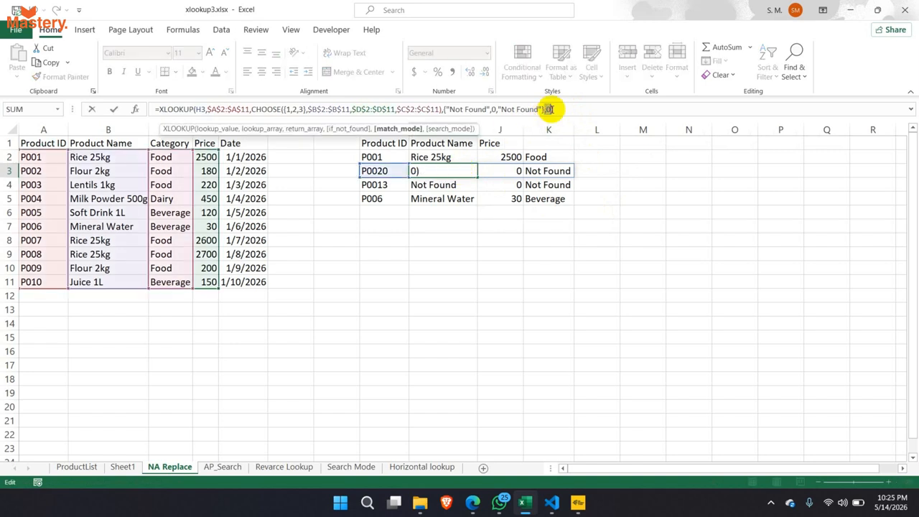
click(551, 109)
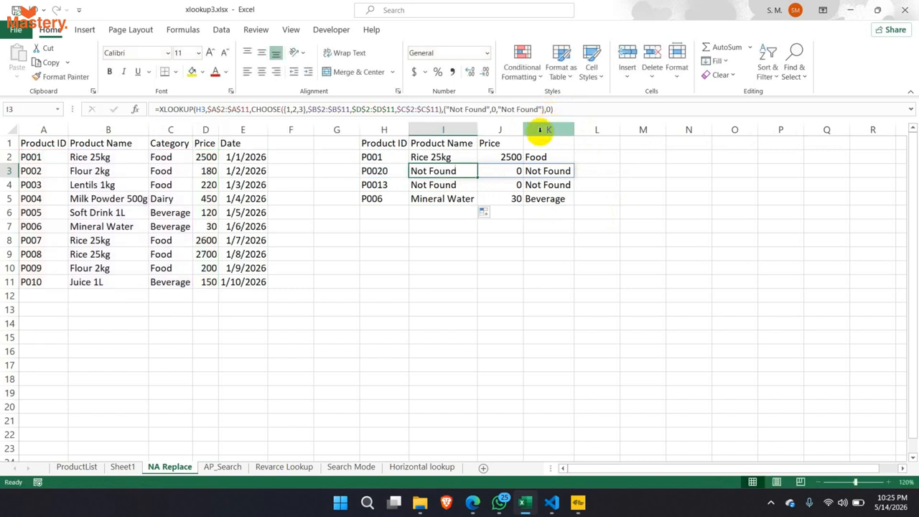
key(ctrl+Return)
click(461, 160)
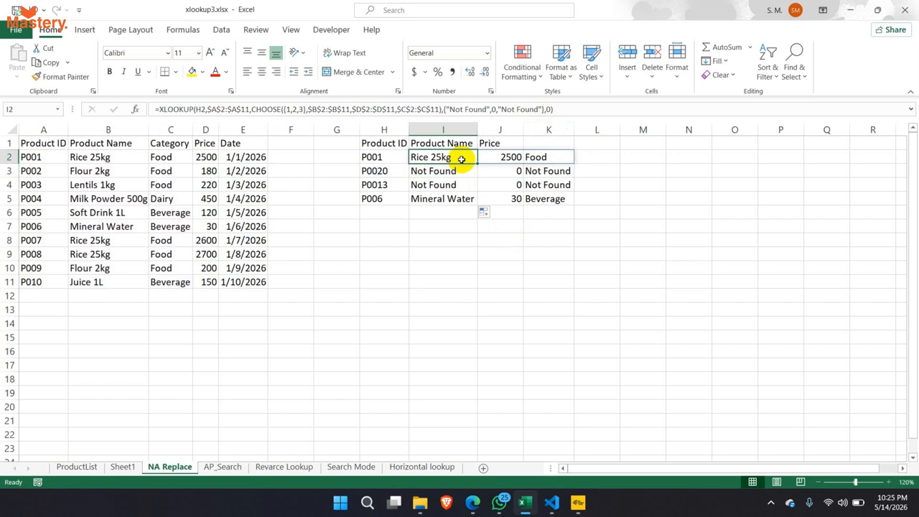
- Go to the AP_Search sheet and auto-fit columns A to C
click(221, 467)
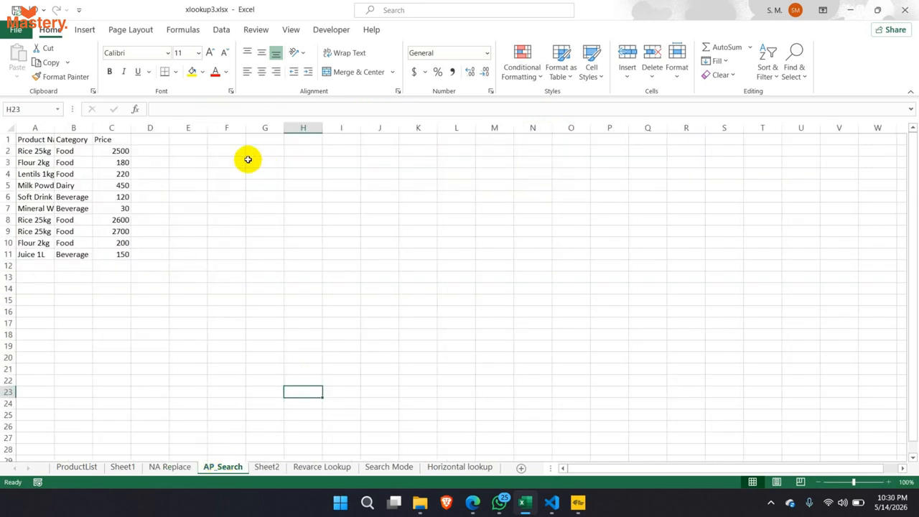
click(230, 151)
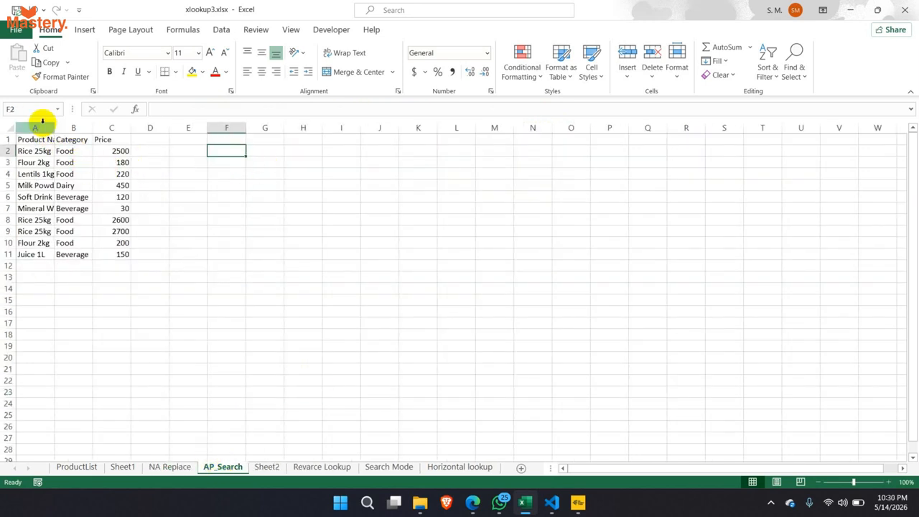
drag(36, 128, 101, 128)
double_click(92, 128)
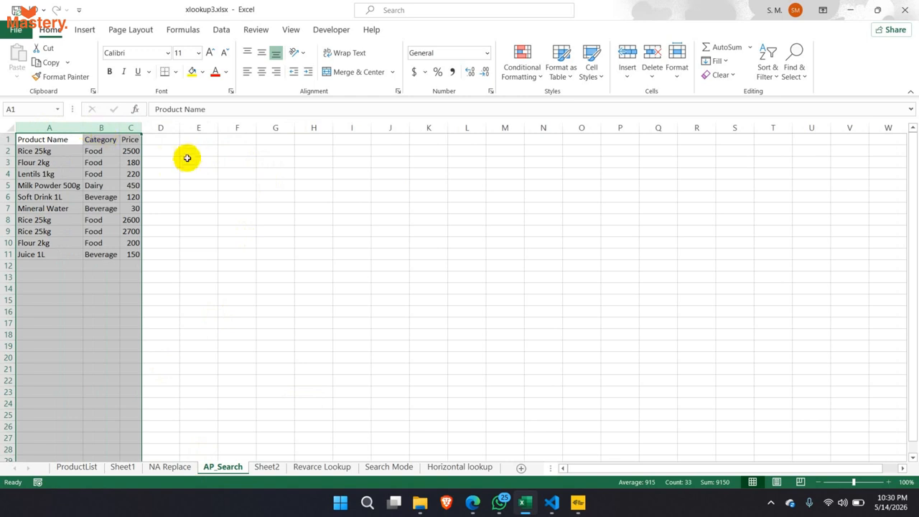
click(195, 153)
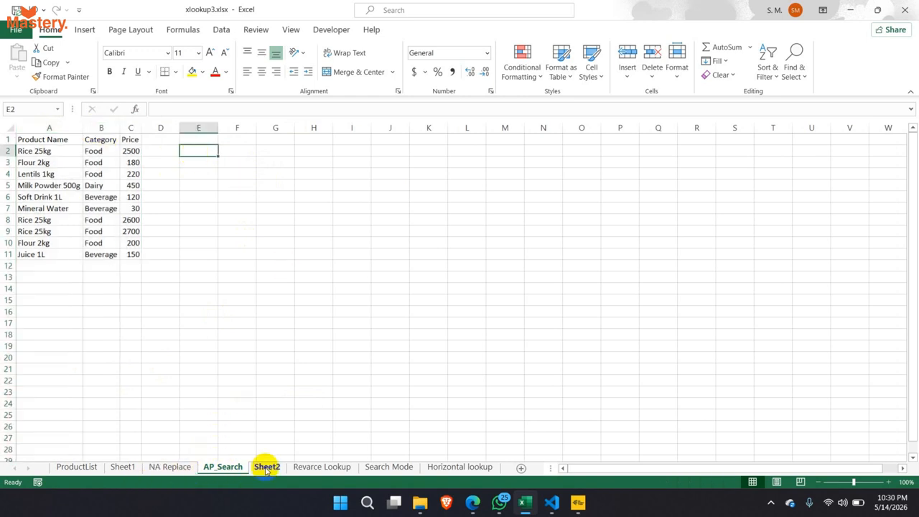
- Copy the Product ID list H1:H5 from NA Replace into F1:F5 on AP_Search and auto-fit column F
click(152, 466)
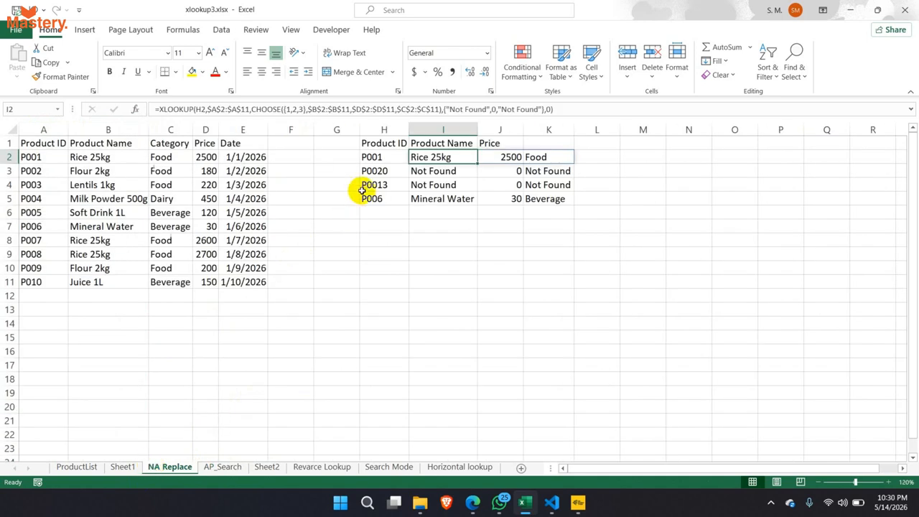
drag(381, 141, 380, 201)
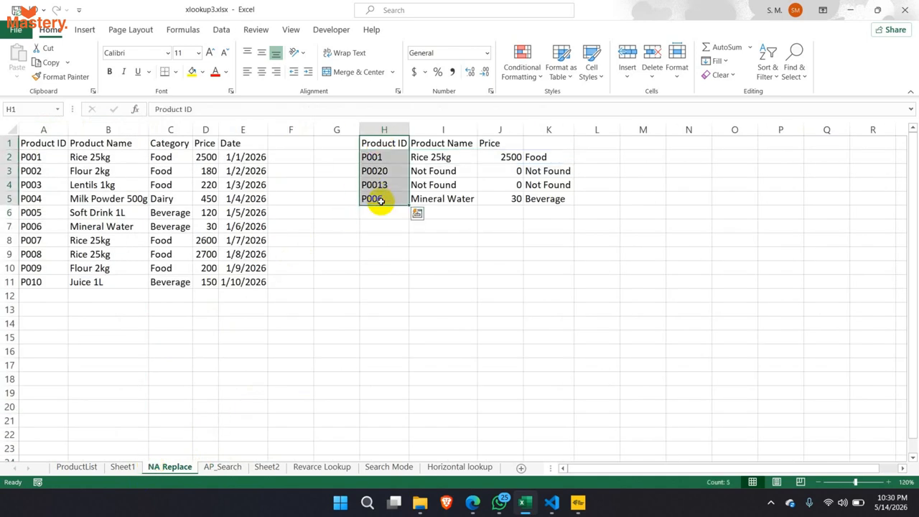
key(ctrl+c)
click(260, 467)
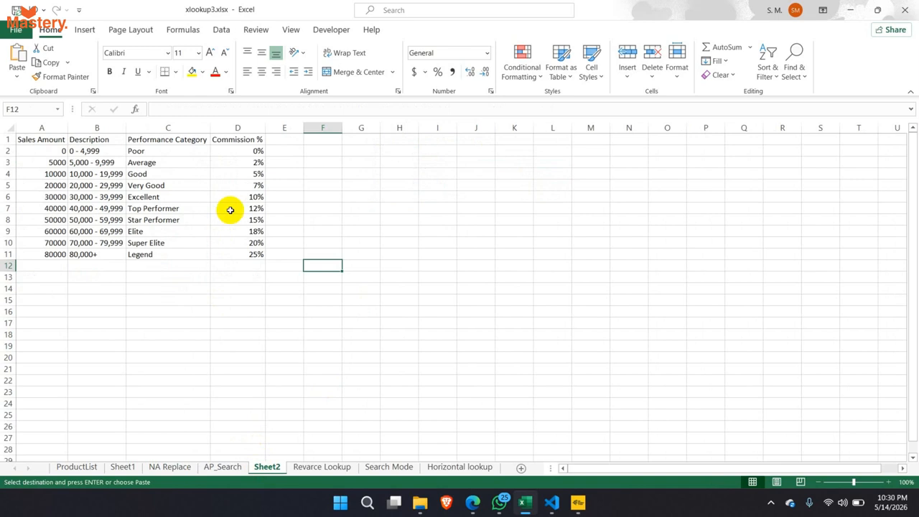
click(217, 467)
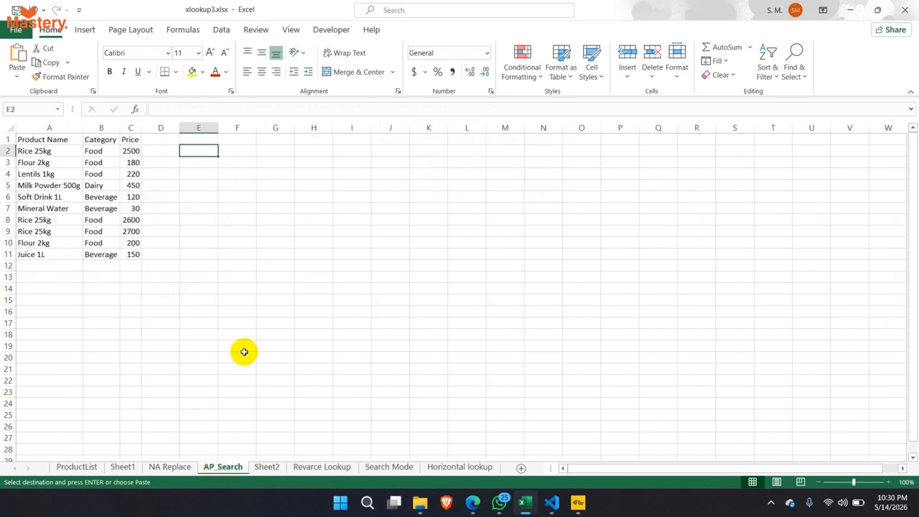
click(221, 141)
key(ctrl+v)
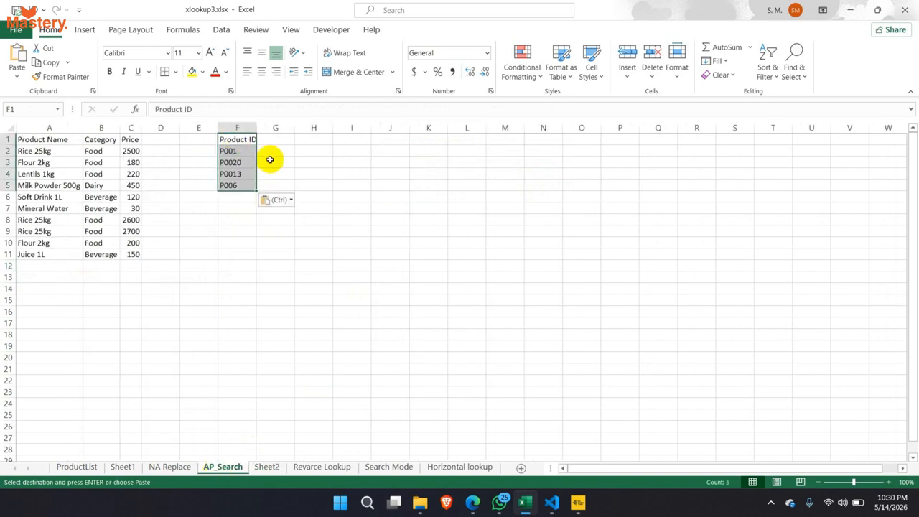
double_click(256, 128)
click(285, 141)
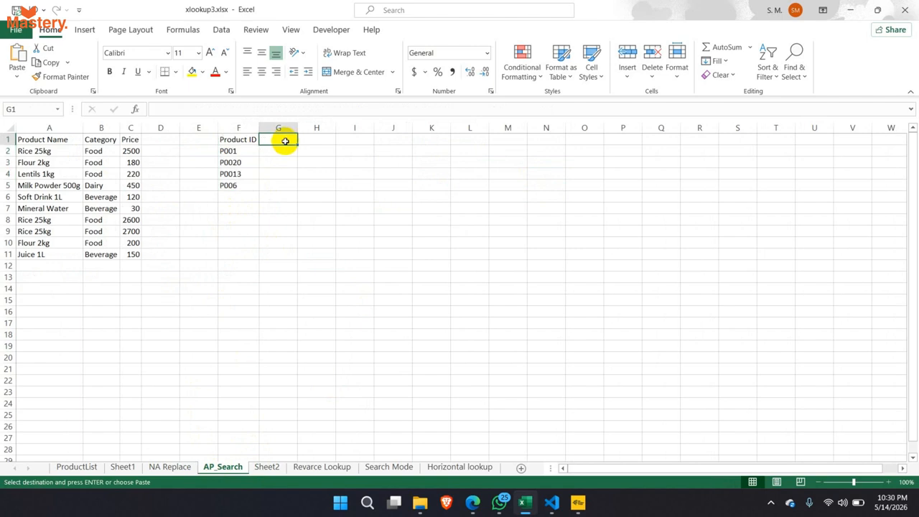
- Insert a column at D, put Product Name and Rice 25kg in G1:G2, and clear the leftover IDs
right_click(184, 127)
click(217, 228)
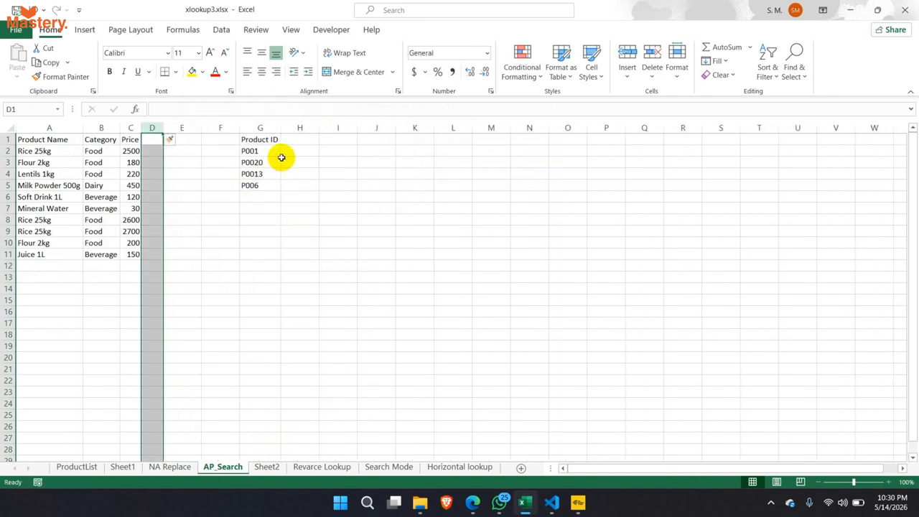
click(290, 151)
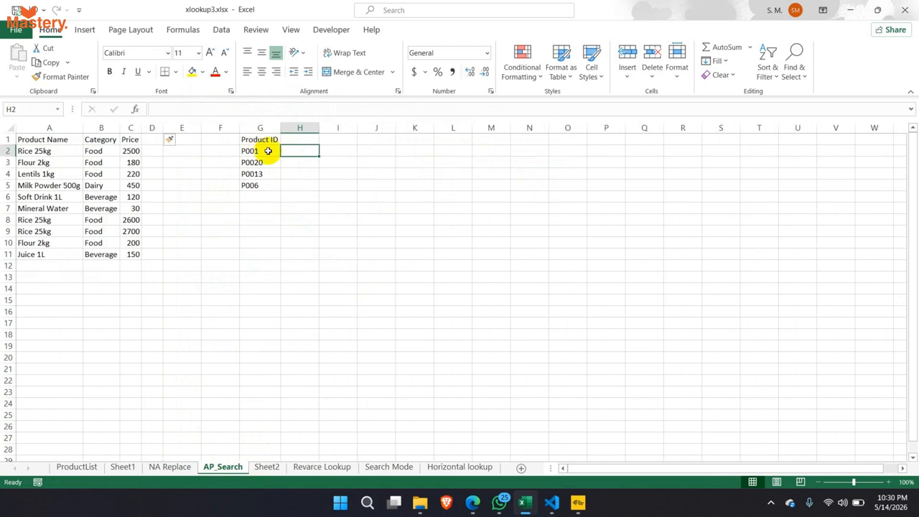
drag(59, 139, 42, 148)
key(ctrl+c)
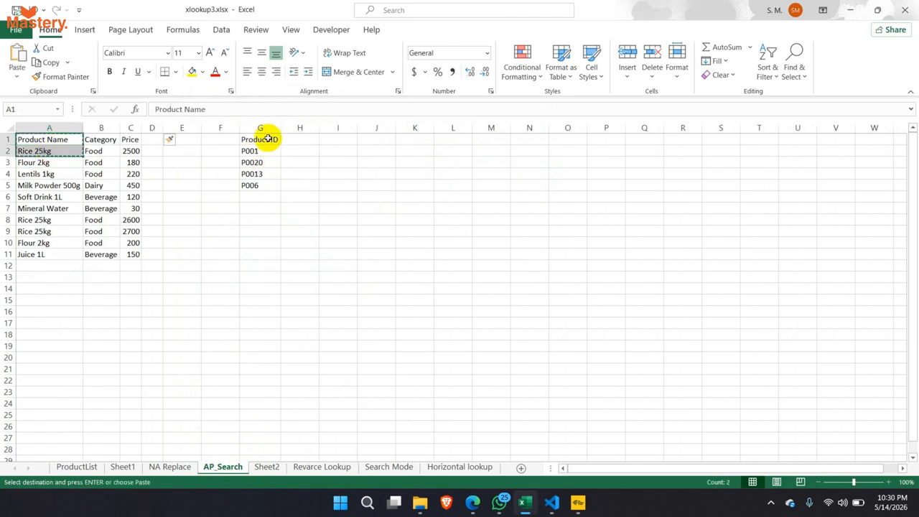
click(267, 139)
key(ctrl+v)
click(269, 164)
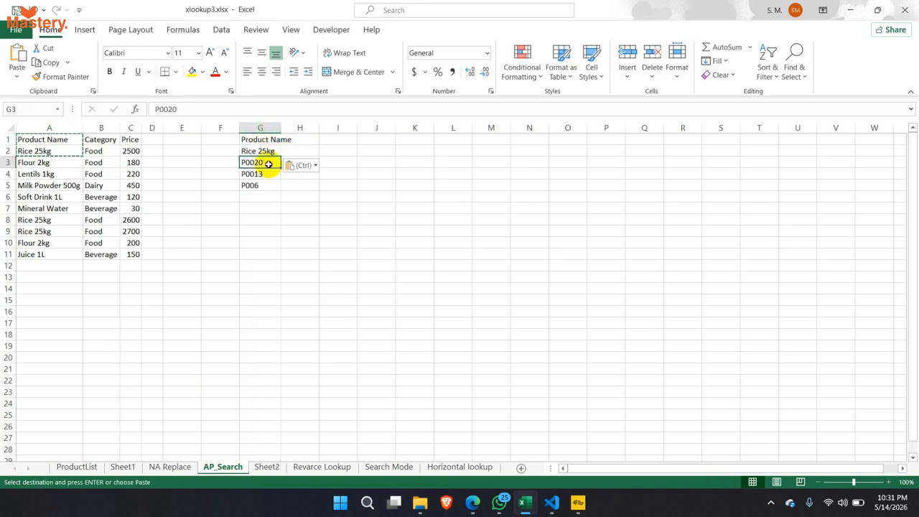
drag(268, 163, 266, 218)
key(Delete)
double_click(280, 127)
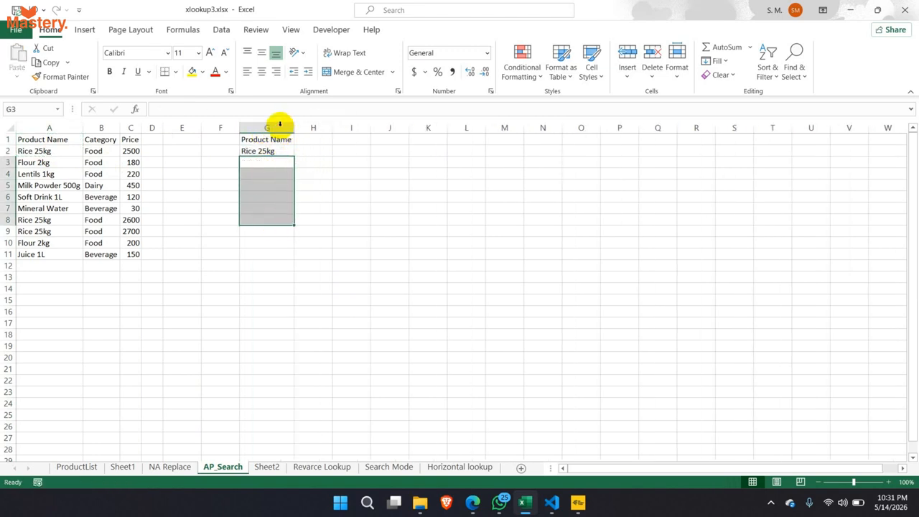
- Select H2 for the price lookup after briefly checking the NA Replace sheet
click(318, 139)
click(319, 148)
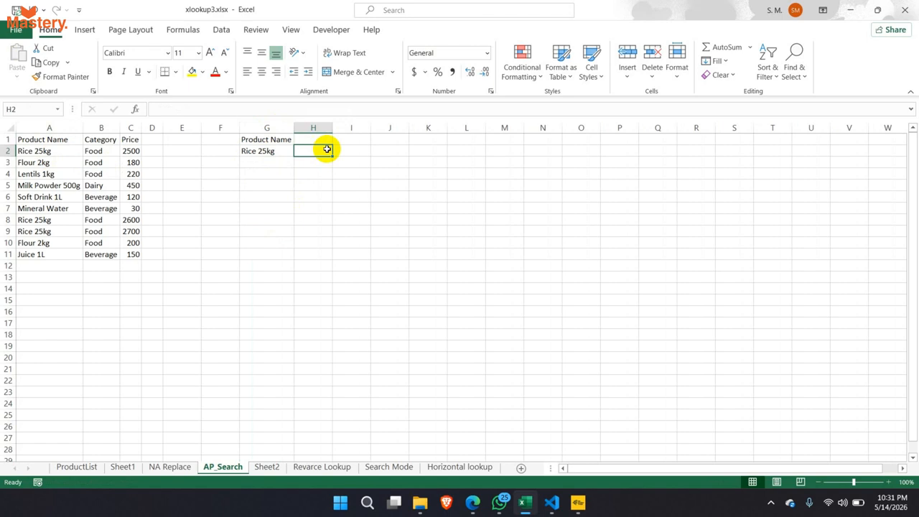
click(170, 467)
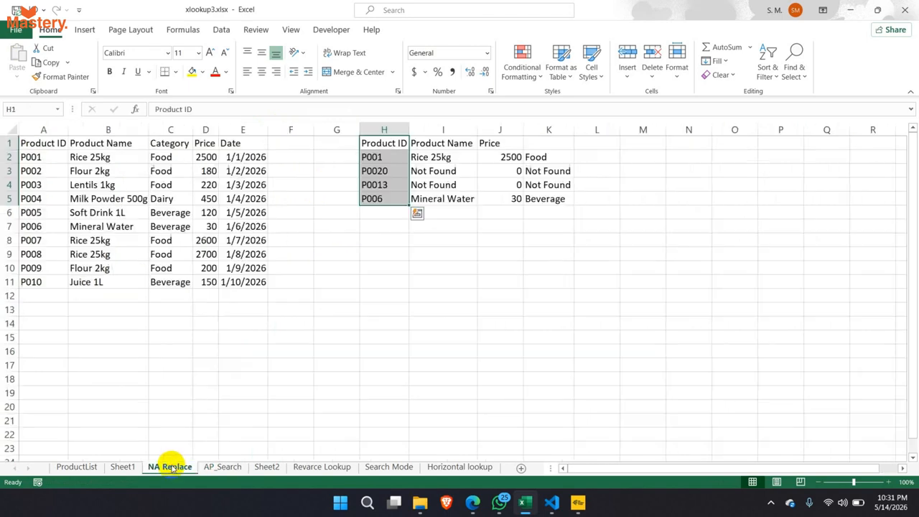
click(365, 173)
click(223, 467)
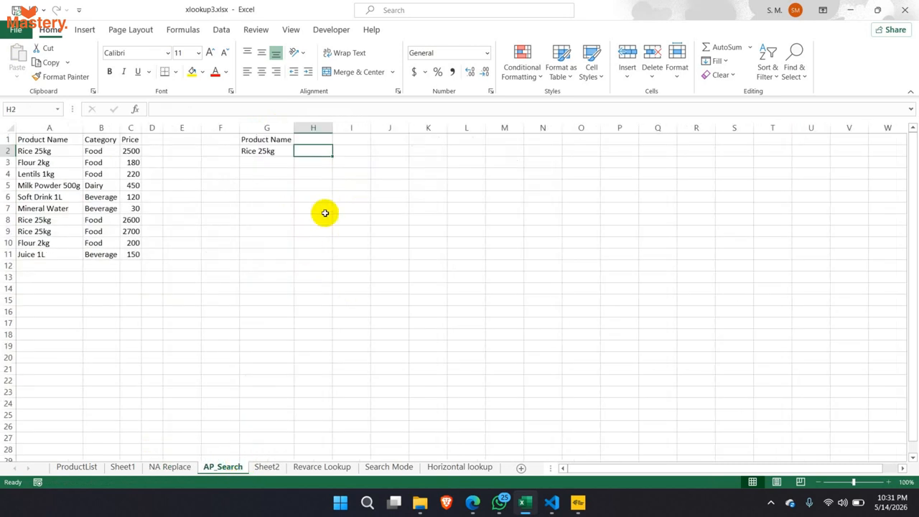
- Enter =XLOOKUP(G2,A2:A11,C2:C11) in H2 to return the Rice 25kg price 2500
text(=)
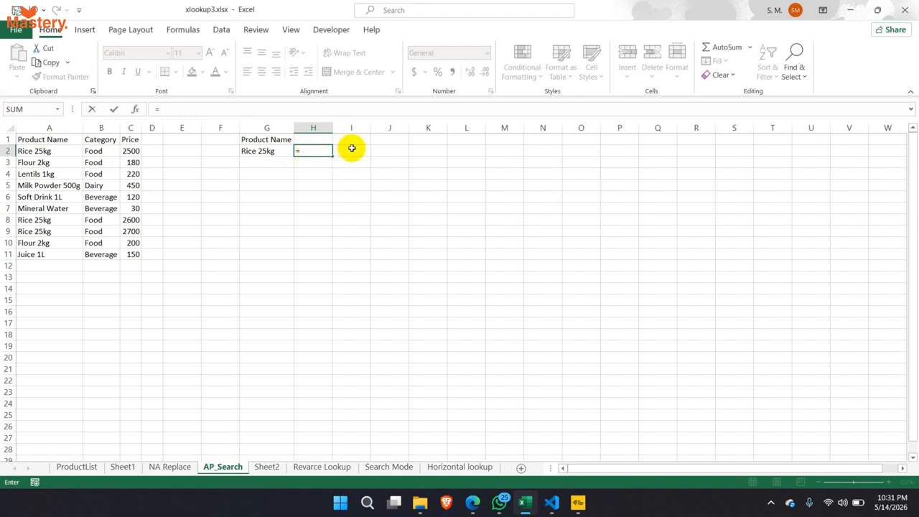
text(xl)
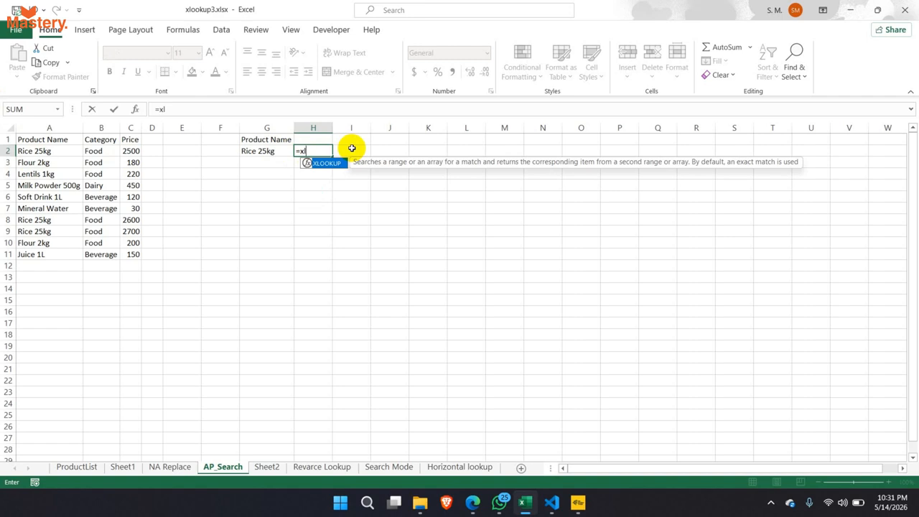
key(Tab)
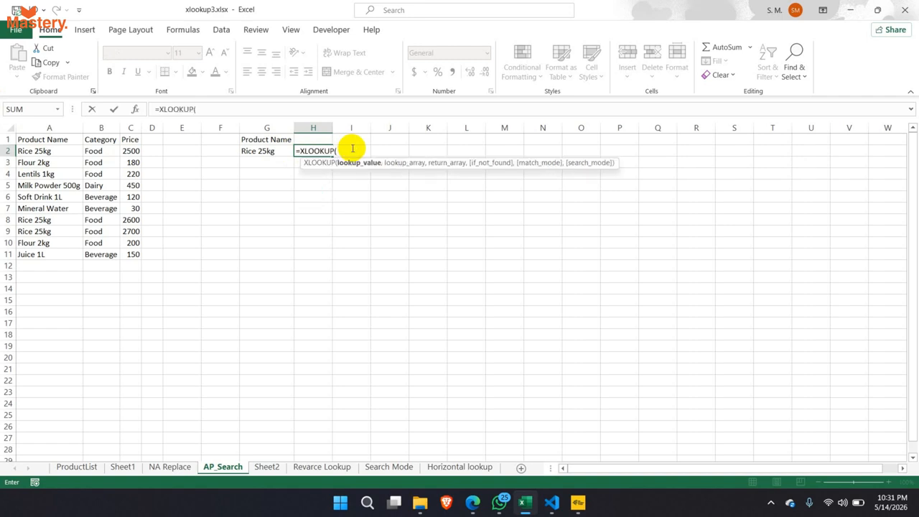
click(267, 152)
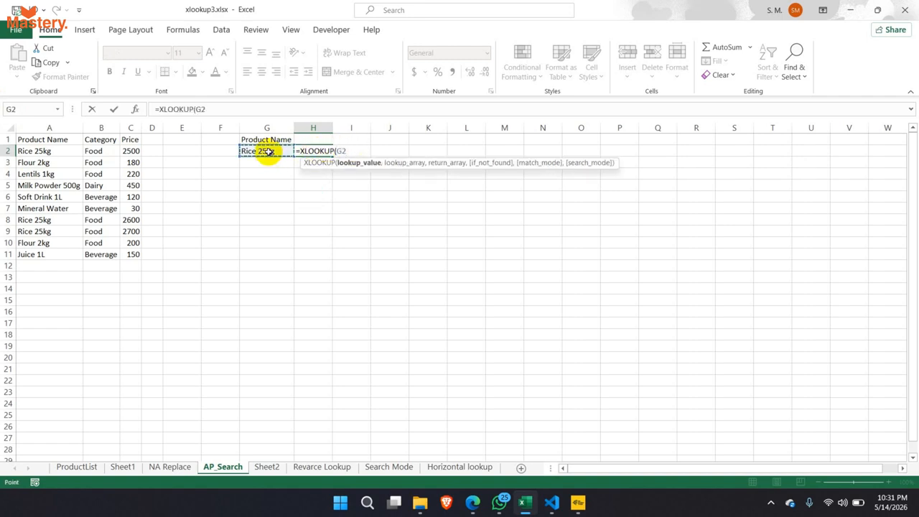
text(,)
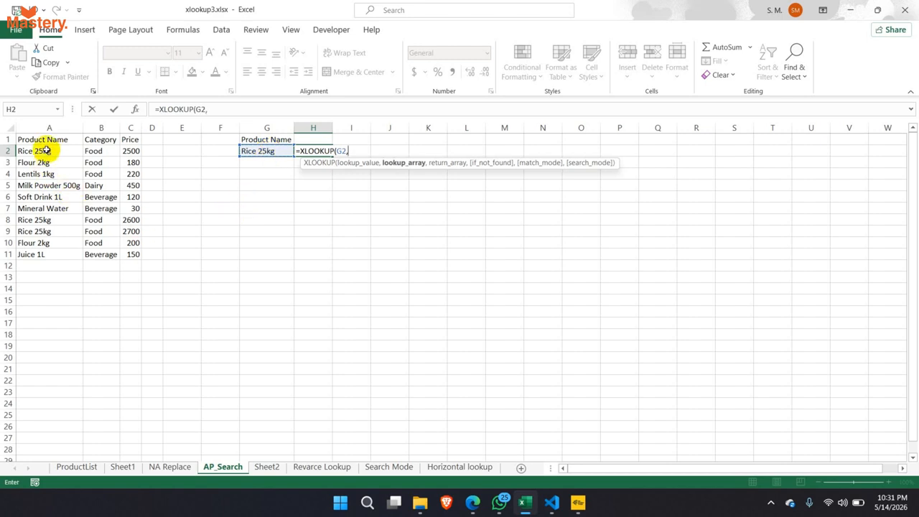
drag(45, 150, 36, 253)
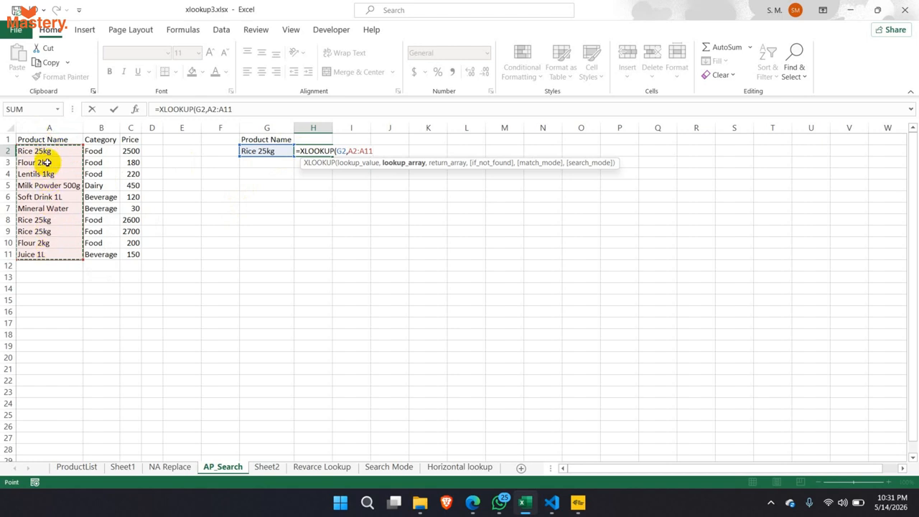
text(,)
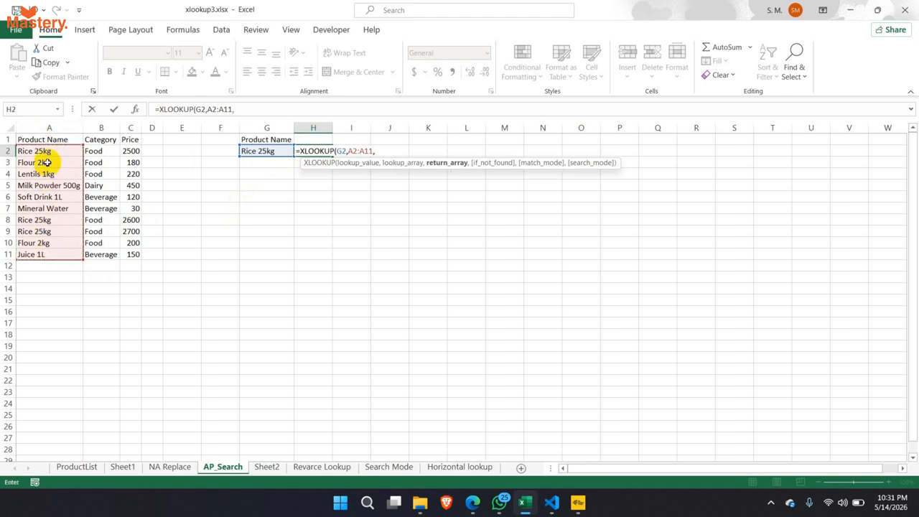
click(135, 151)
drag(135, 151, 134, 255)
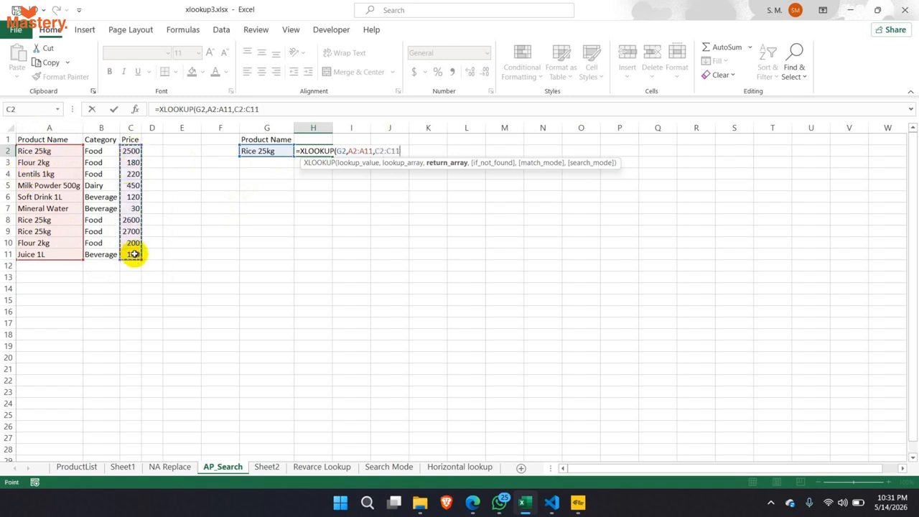
key(Return)
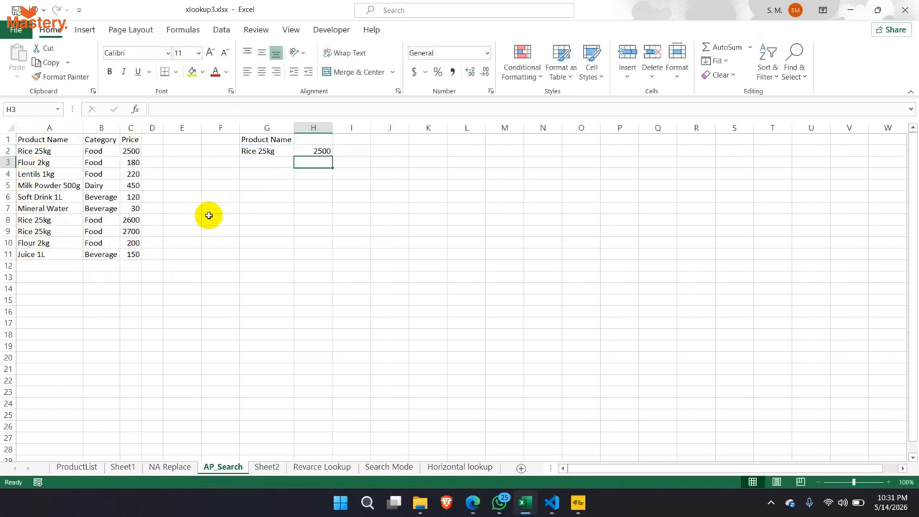
- Label H1 with the header Price
click(317, 141)
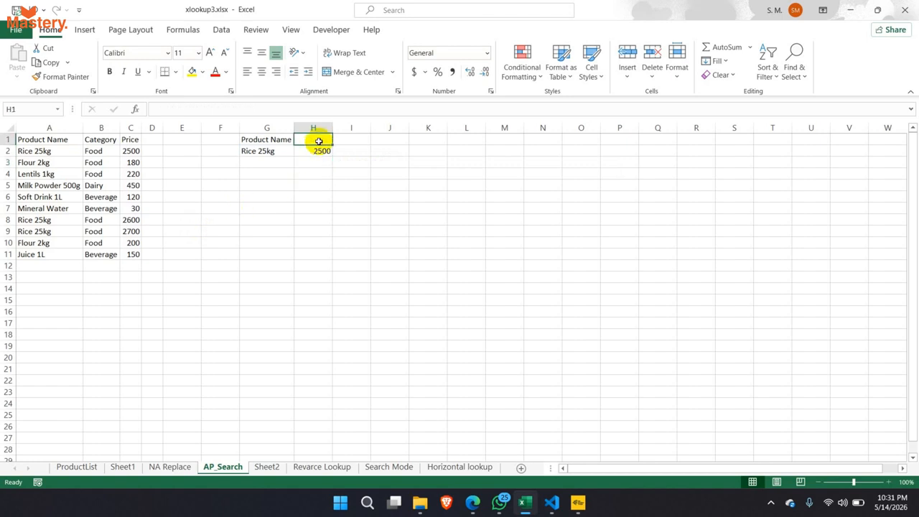
text(Price)
key(Return)
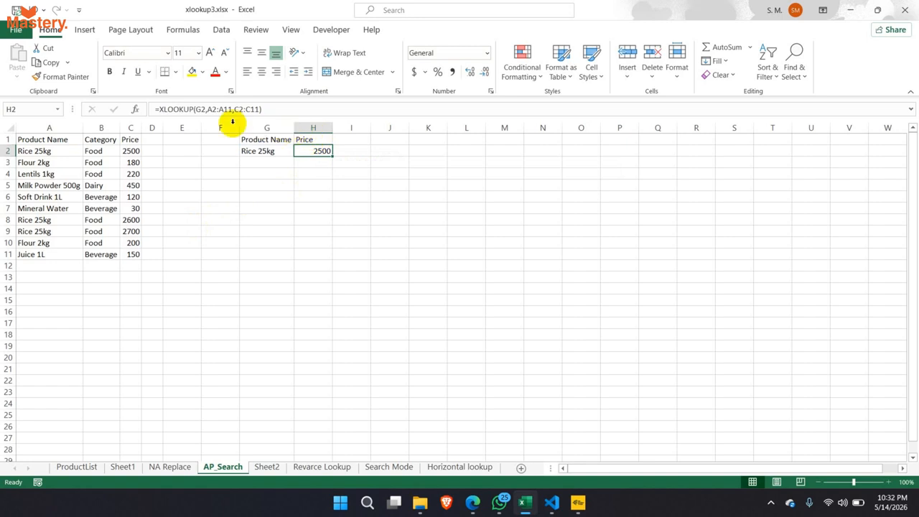
drag(195, 109, 263, 108)
- Change H2 to =XLOOKUP(G2,A2:A11,C2:C11,,2) using wildcard character match
key(ctrl+Return)
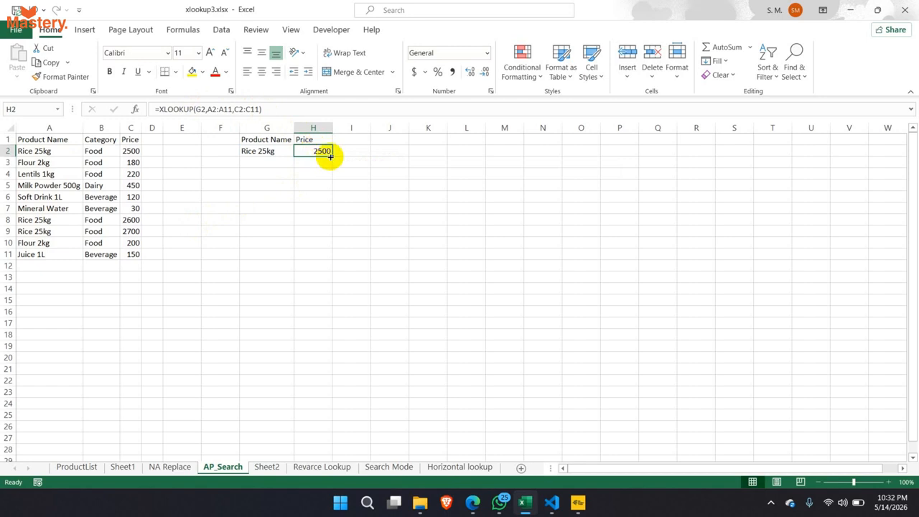
click(260, 109)
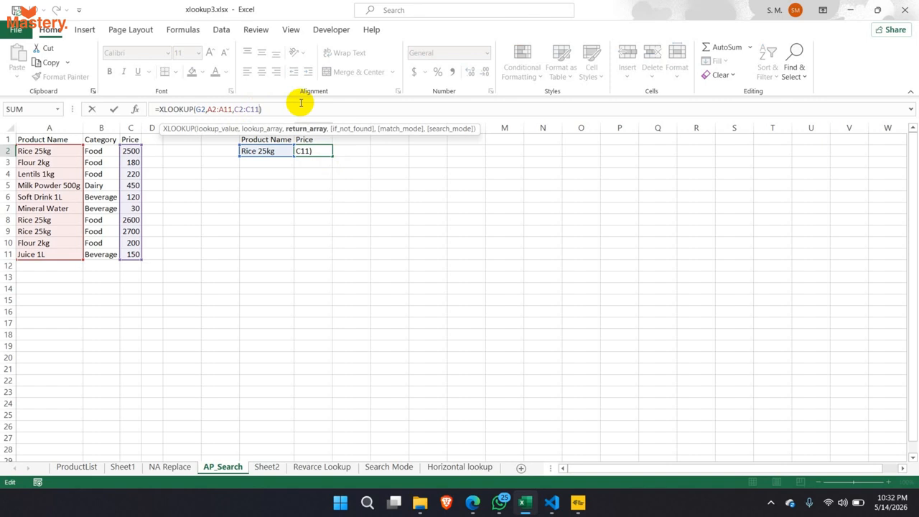
text(,)
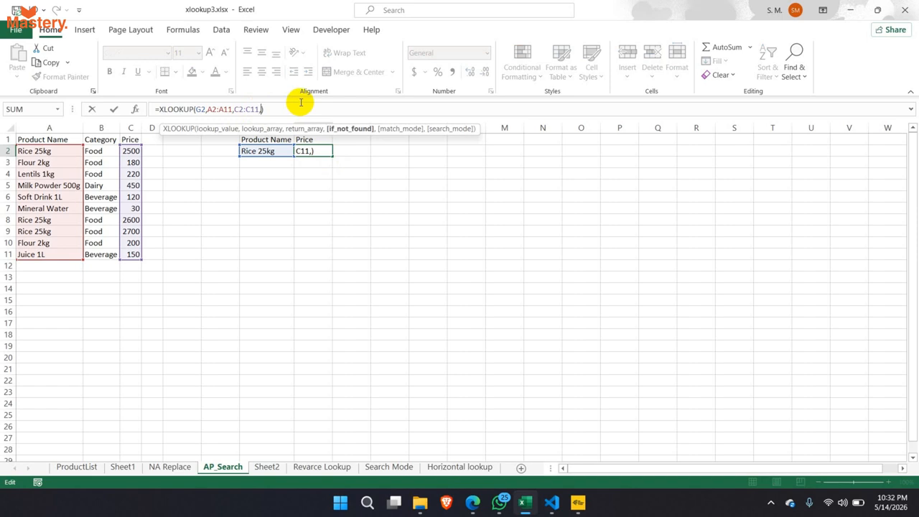
text(,2)
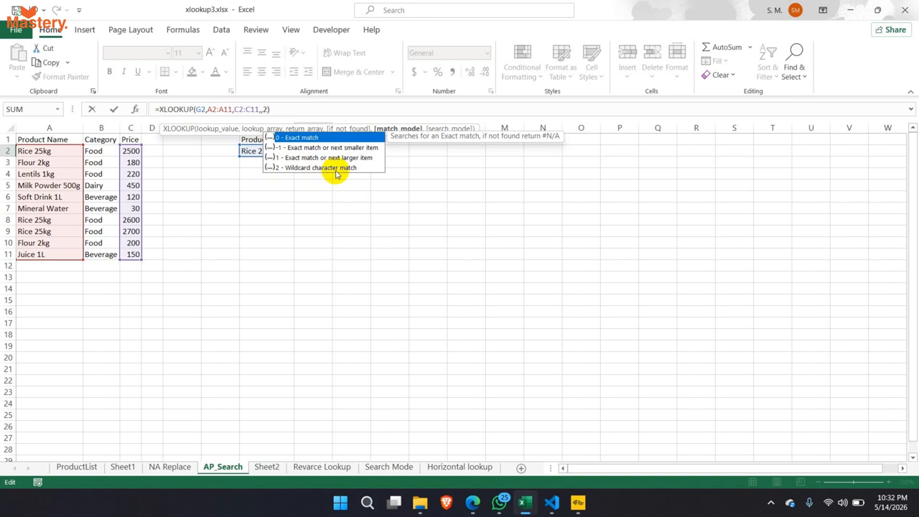
key(Return)
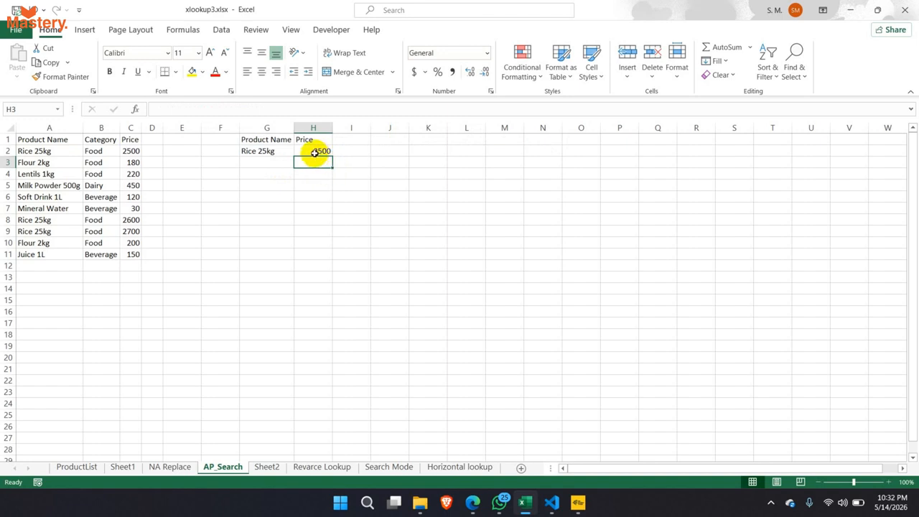
- Review the arguments of the H2 wildcard lookup formula without changing it
click(315, 152)
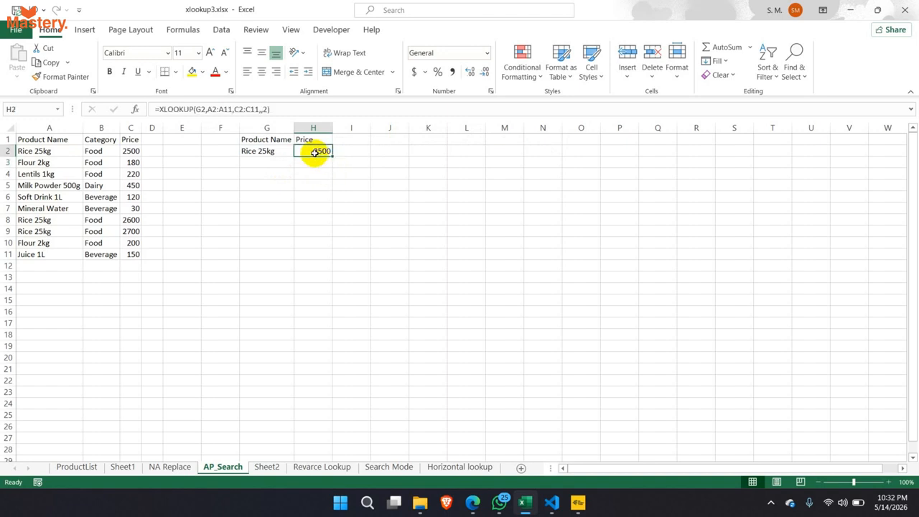
click(260, 109)
click(260, 109)
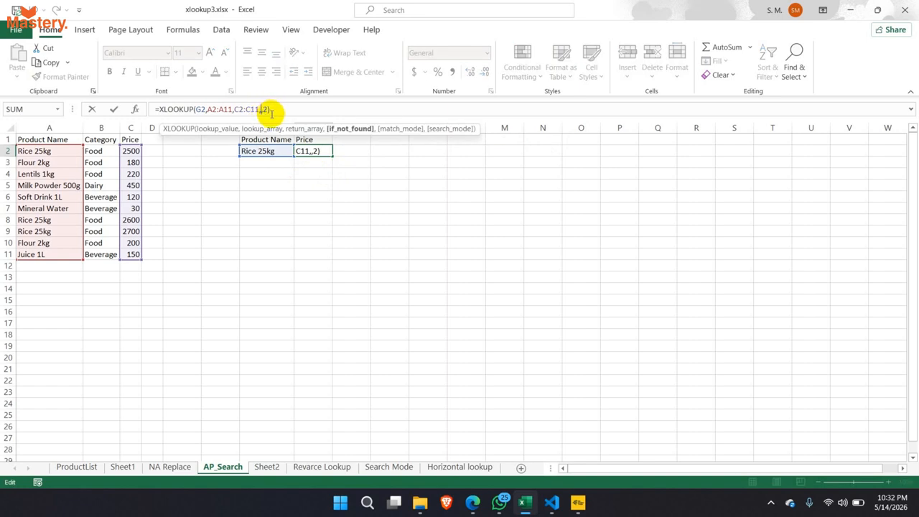
click(323, 150)
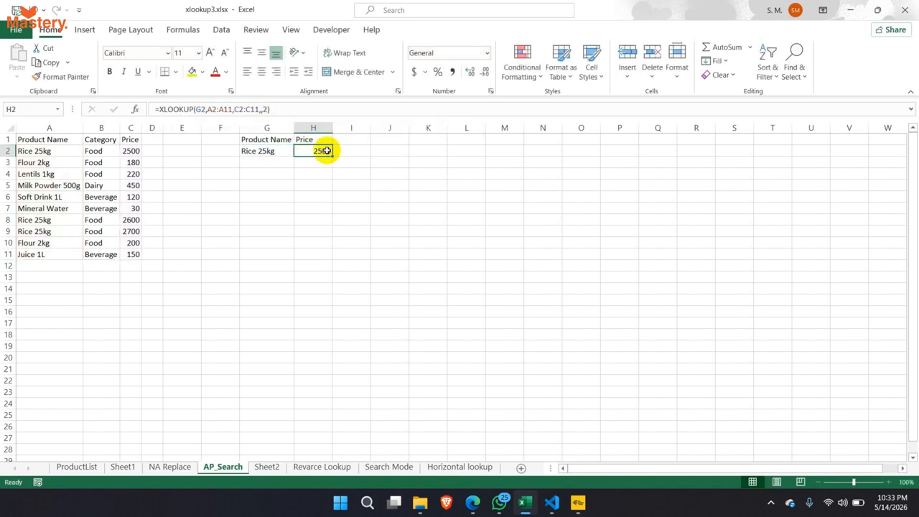
click(265, 110)
key(Escape)
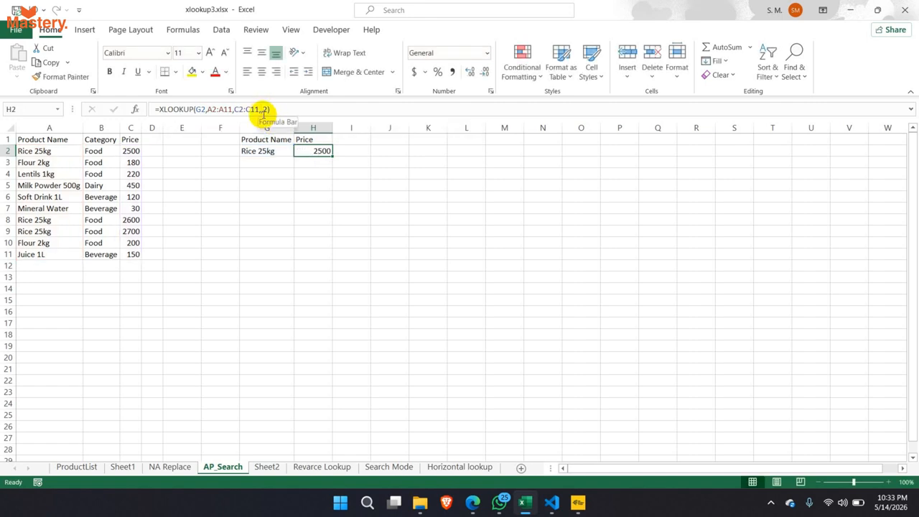
click(264, 110)
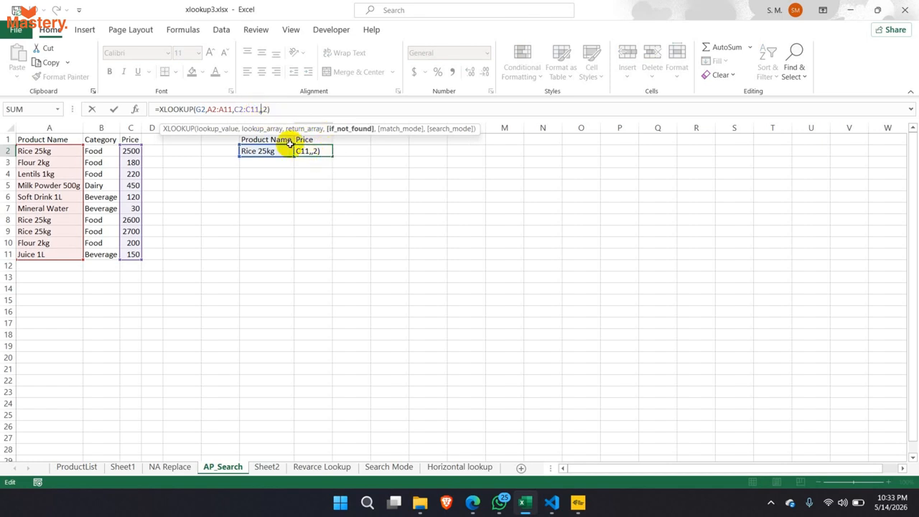
key(ctrl+Return)
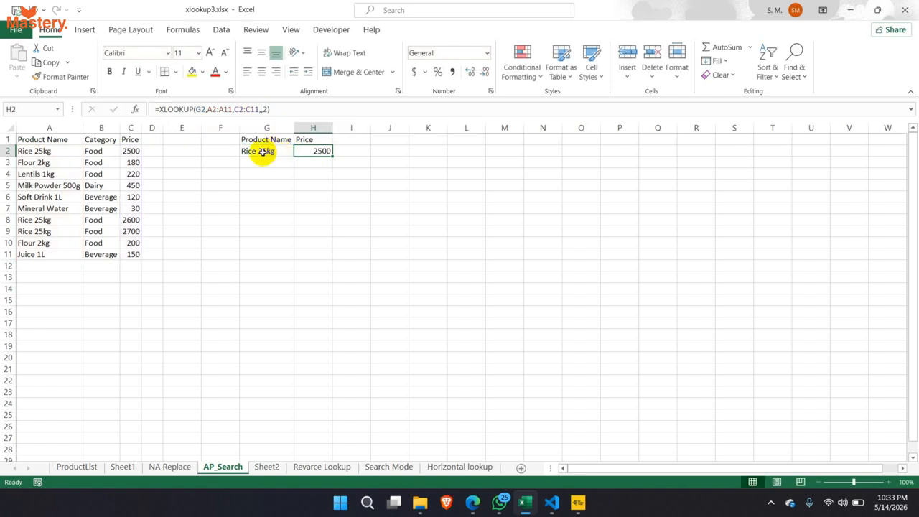
- Shorten the G2 search name from Rice 25kg to just Rice and check H2
click(263, 152)
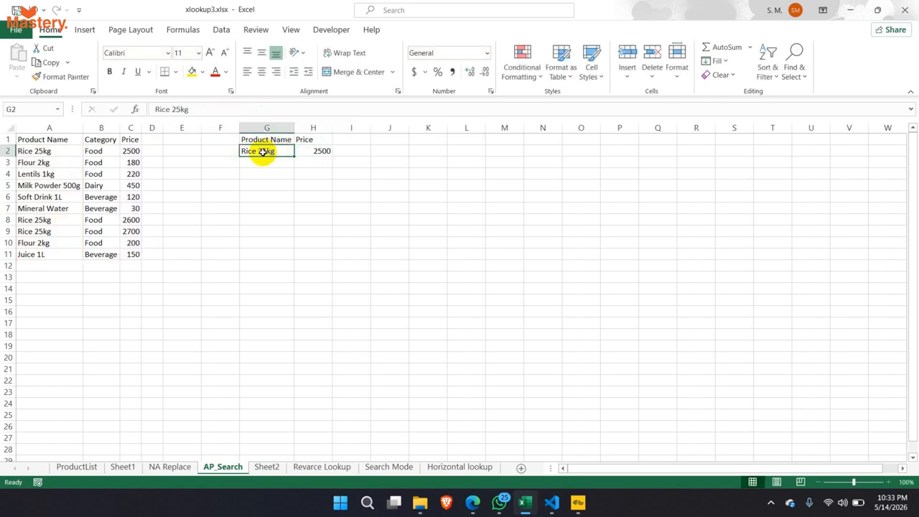
double_click(277, 152)
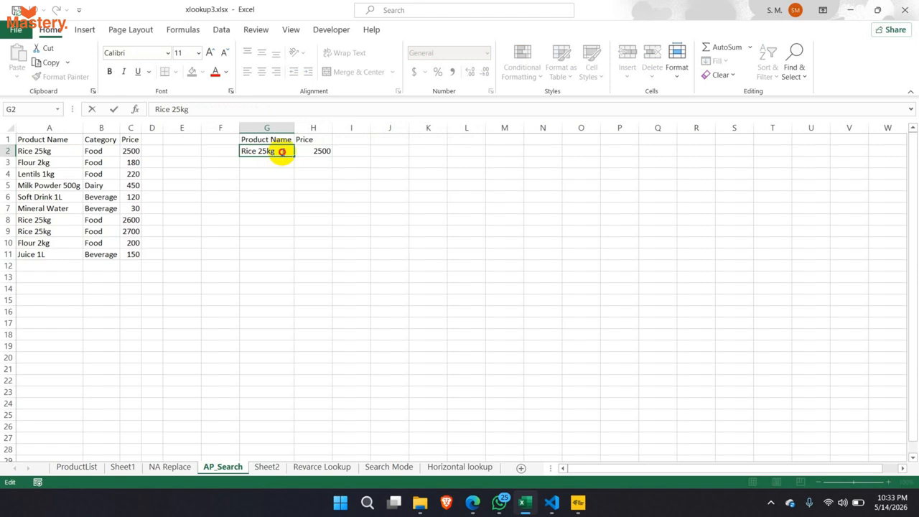
drag(284, 152, 261, 151)
key(BackSpace)
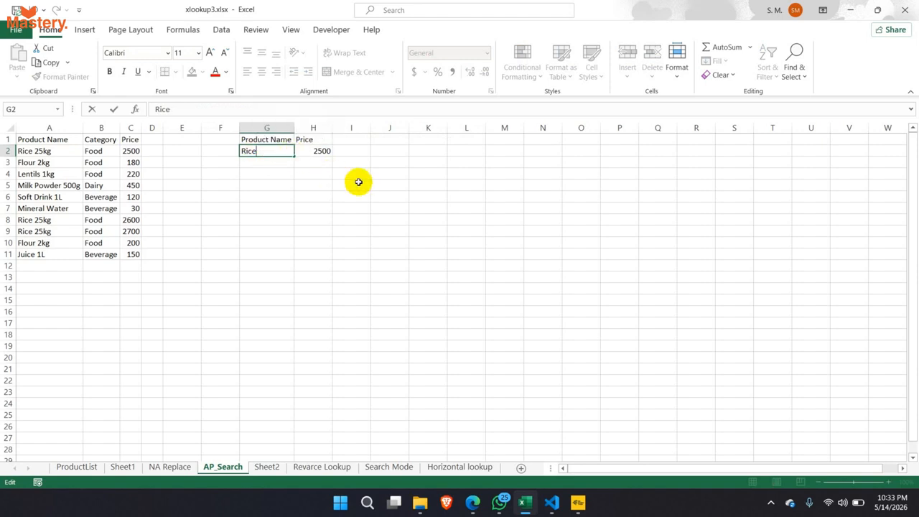
key(Return)
click(312, 151)
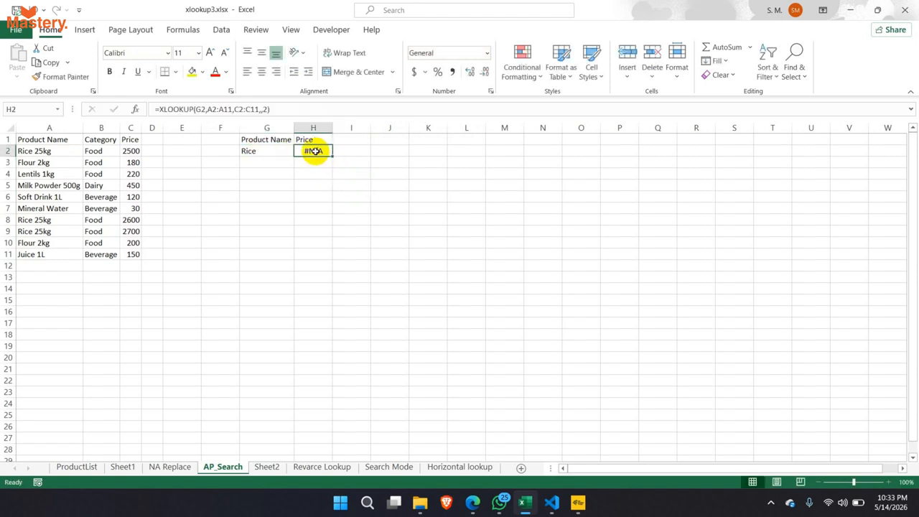
- Wrap the G2 search term in asterisks to make the pattern *Rice*
click(267, 157)
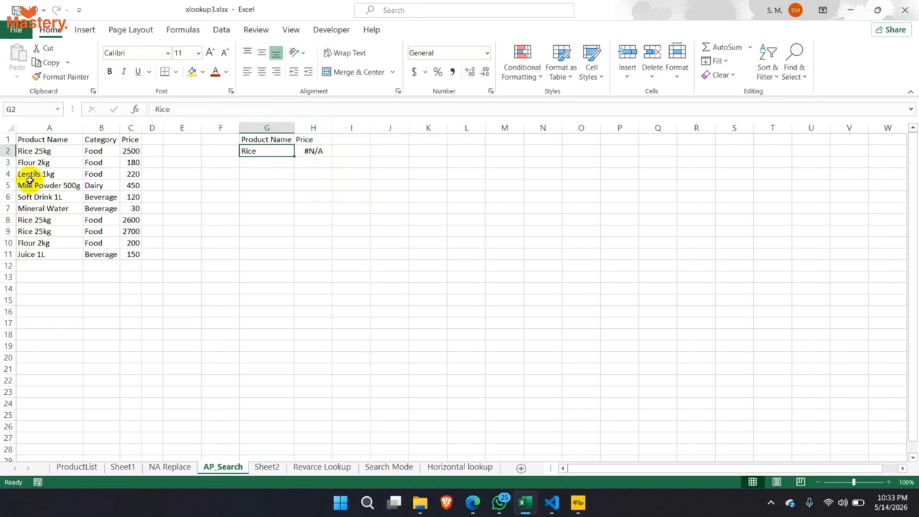
drag(33, 151, 48, 254)
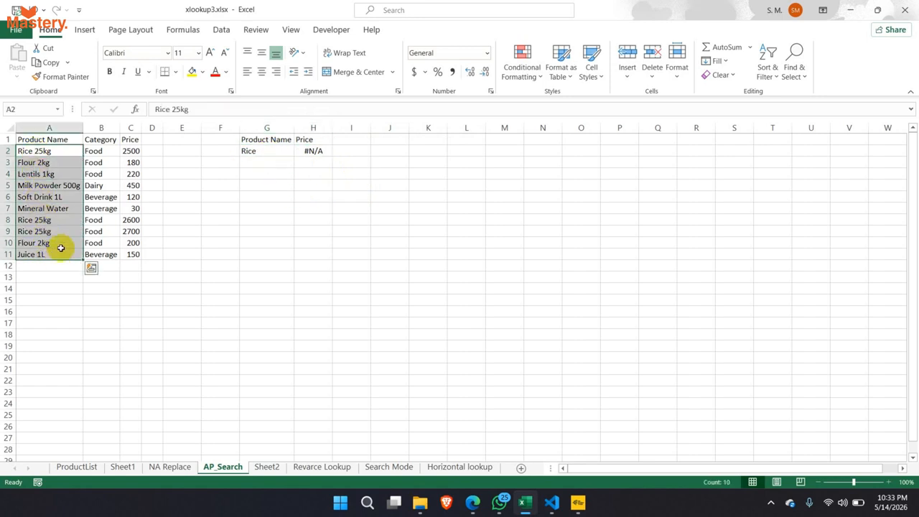
click(253, 152)
double_click(257, 151)
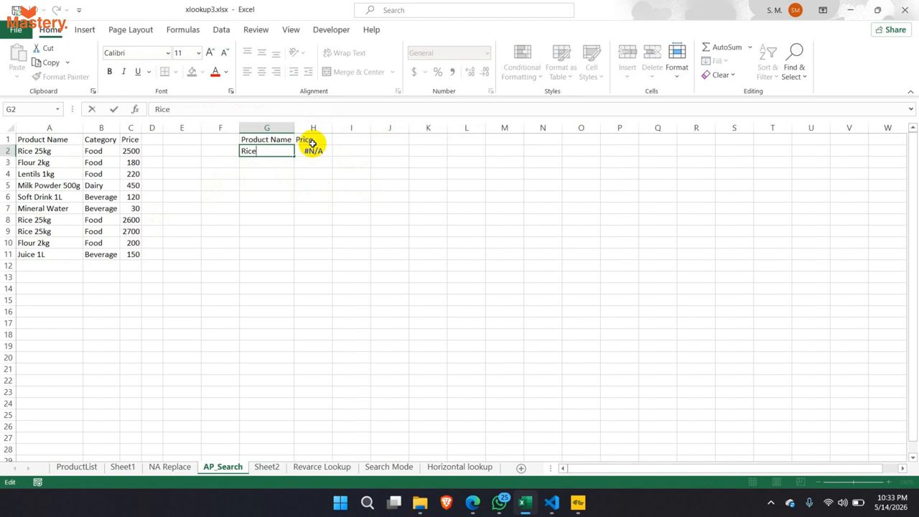
text(*)
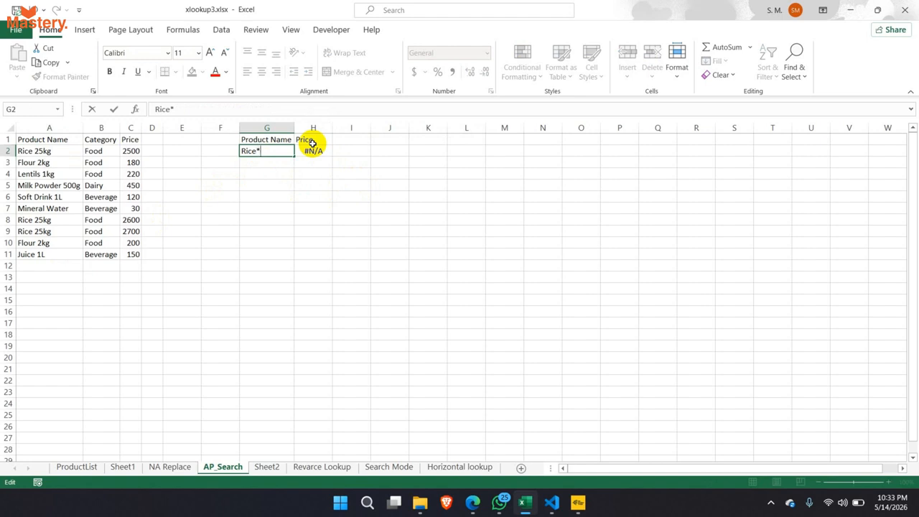
double_click(244, 150)
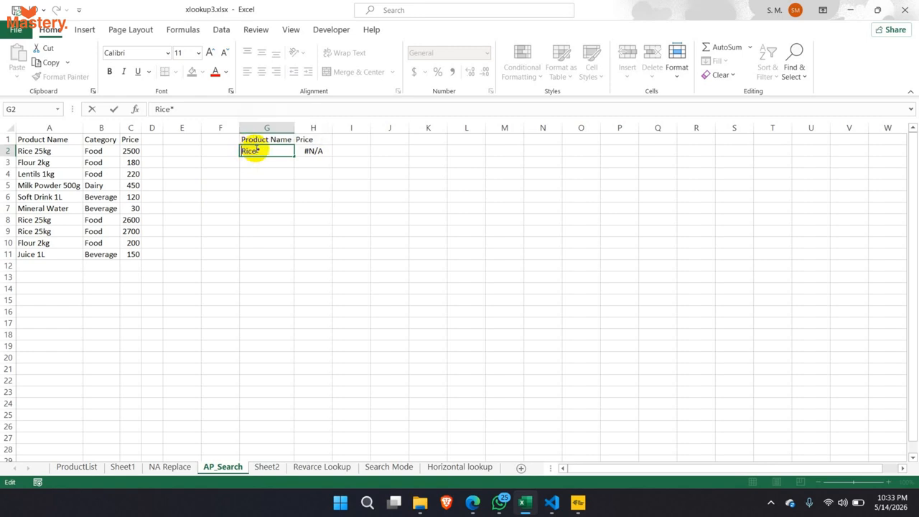
text(*)
key(Return)
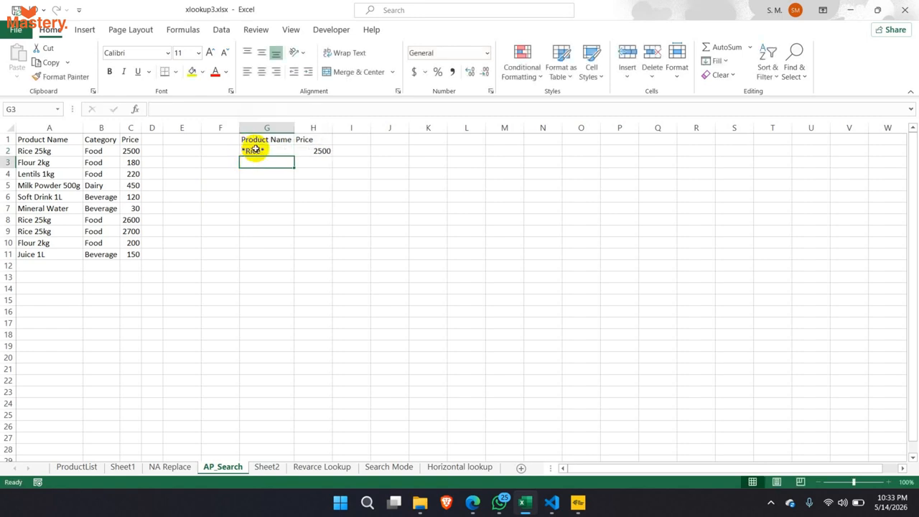
- Add a "Not Found" fallback so H2 reads =XLOOKUP(G2,A2:A11,C2:C11,"Not Found",2)
click(323, 154)
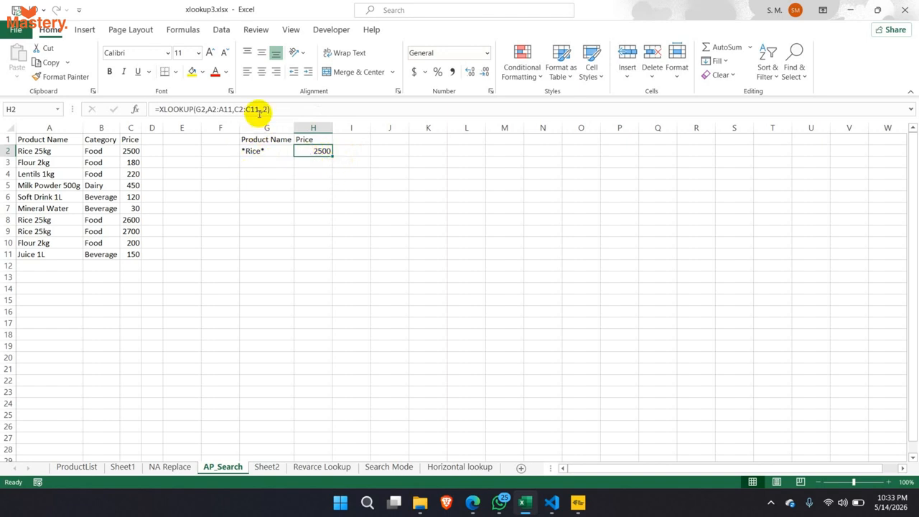
drag(261, 109, 198, 113)
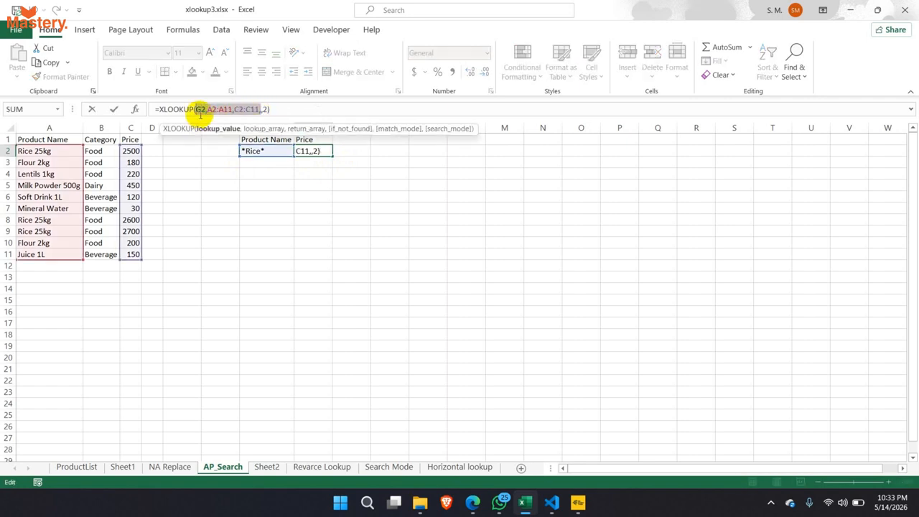
click(209, 109)
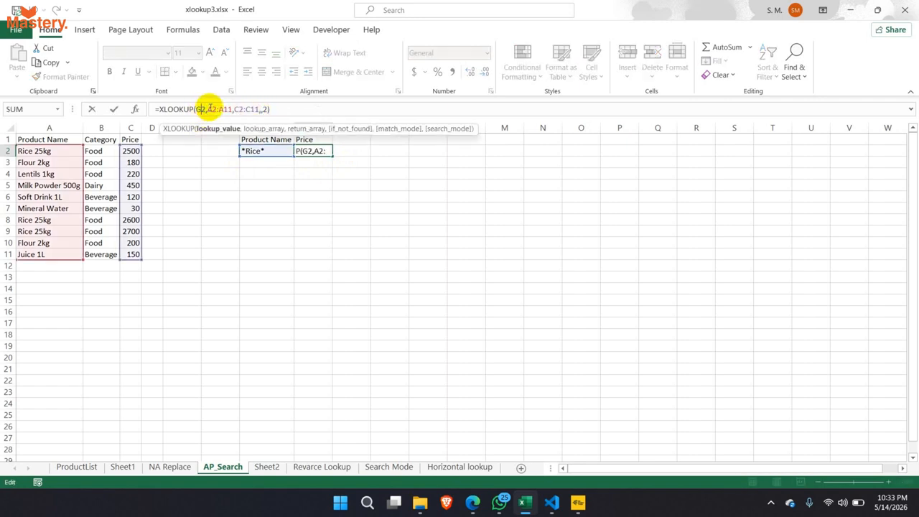
drag(207, 109, 229, 109)
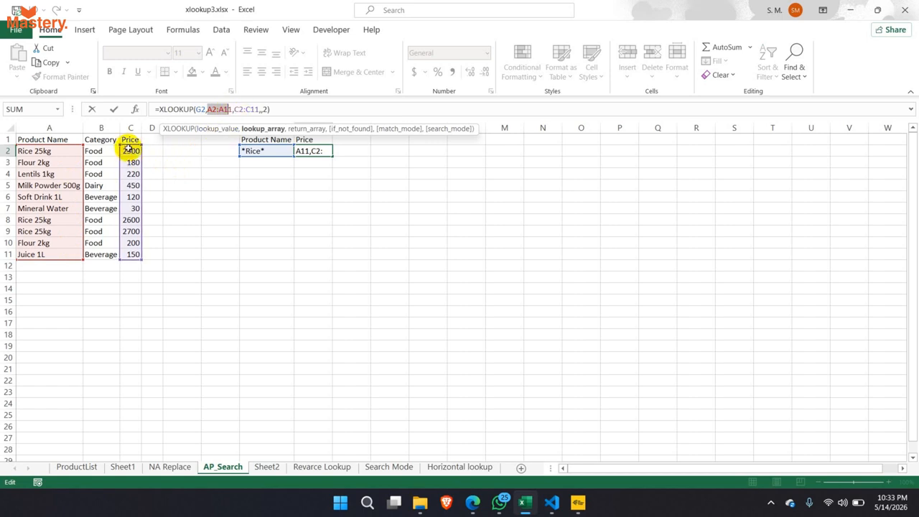
drag(234, 109, 256, 110)
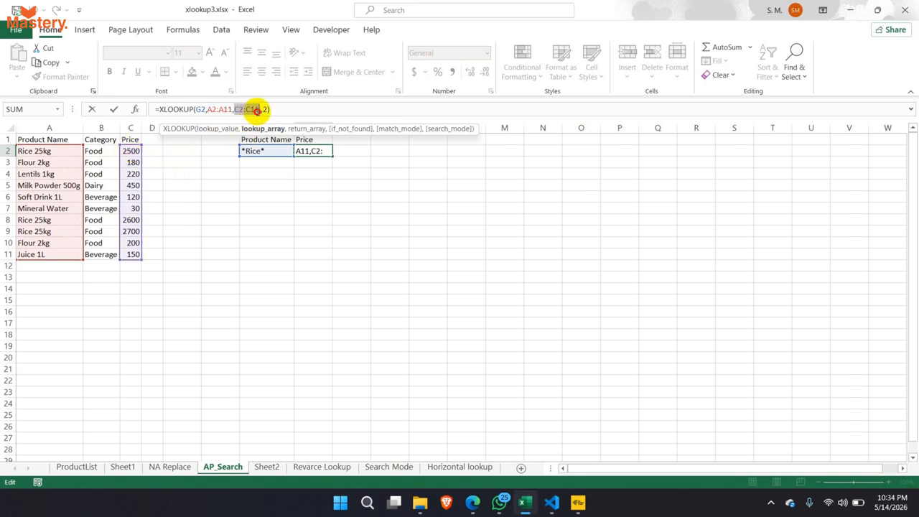
click(263, 109)
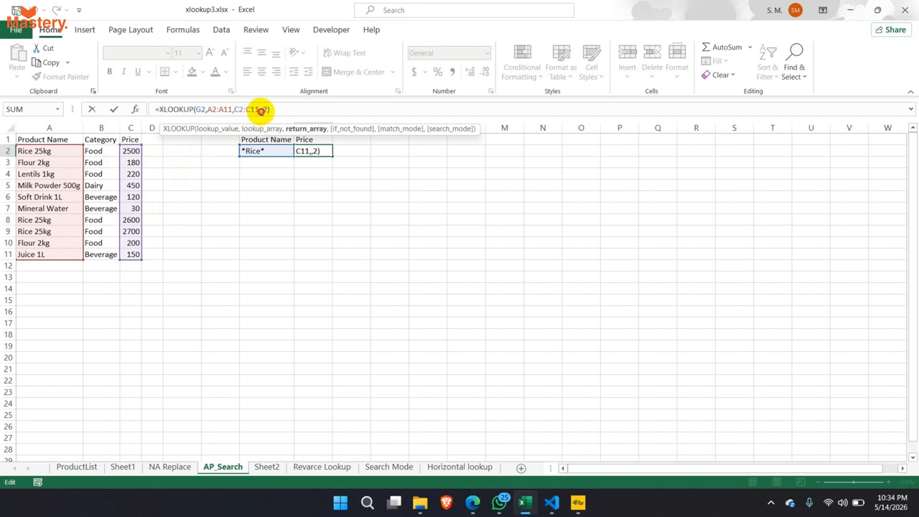
text(,)
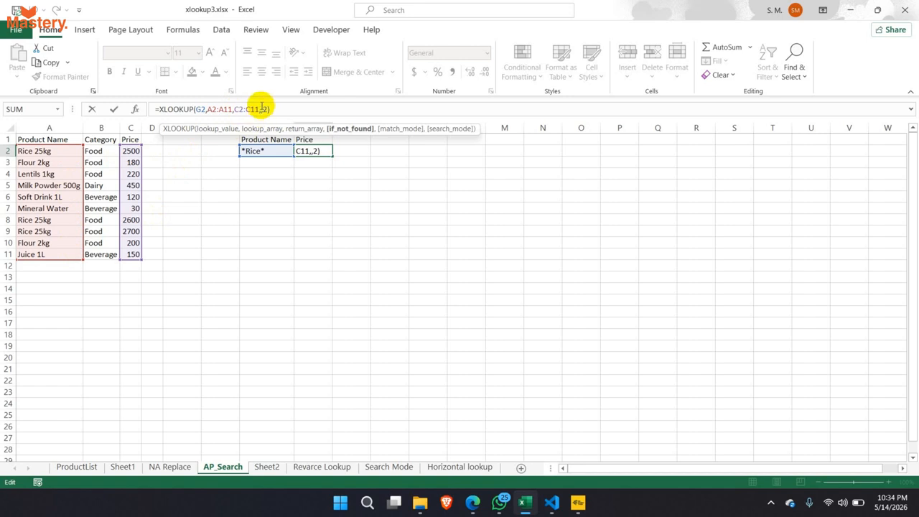
text("Not Found")
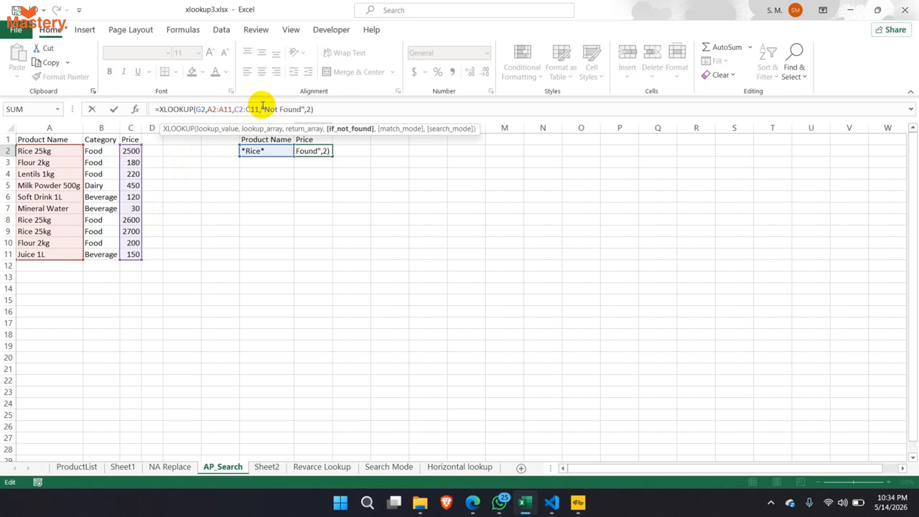
key(Right)
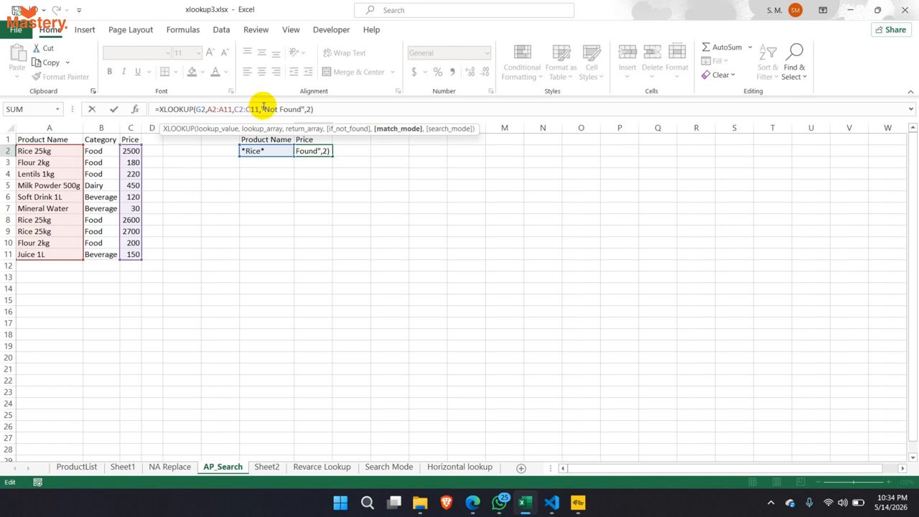
key(Return)
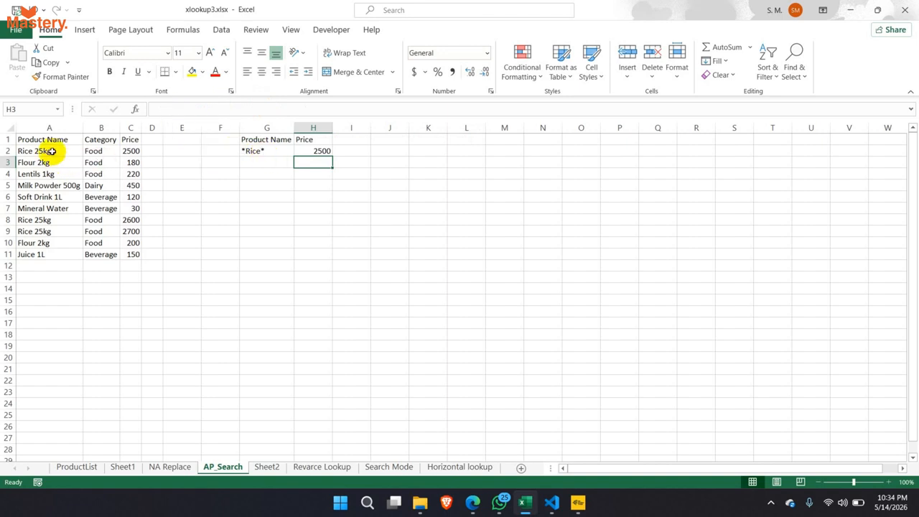
drag(52, 150, 45, 255)
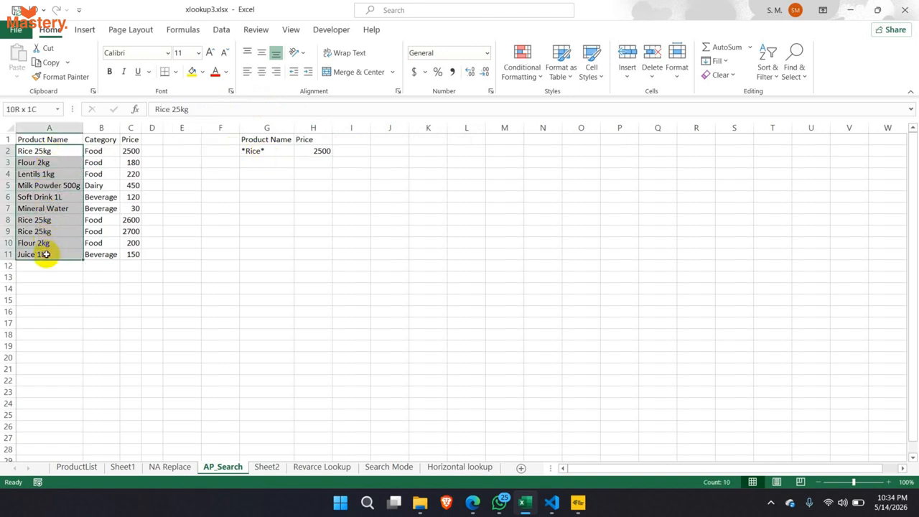
- Try the G2 pattern Rice* without the leading wildcard, then undo back to *Rice*
click(260, 151)
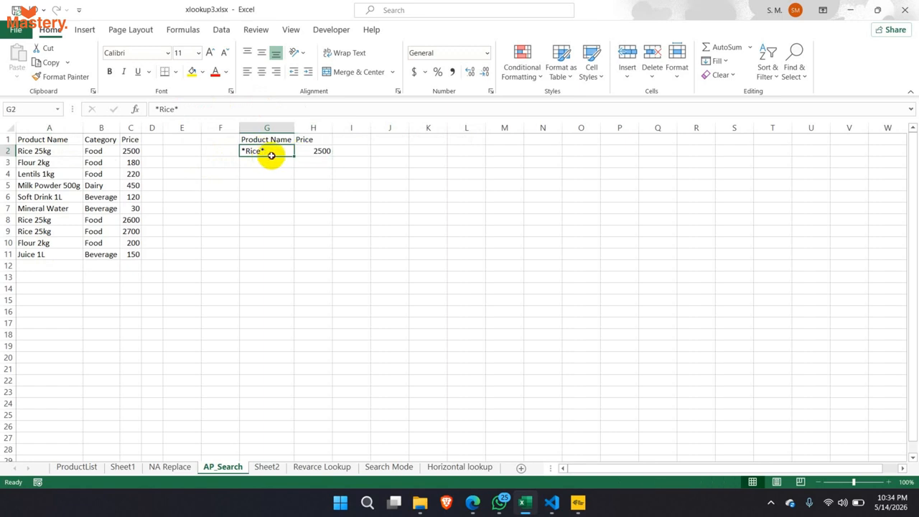
click(308, 152)
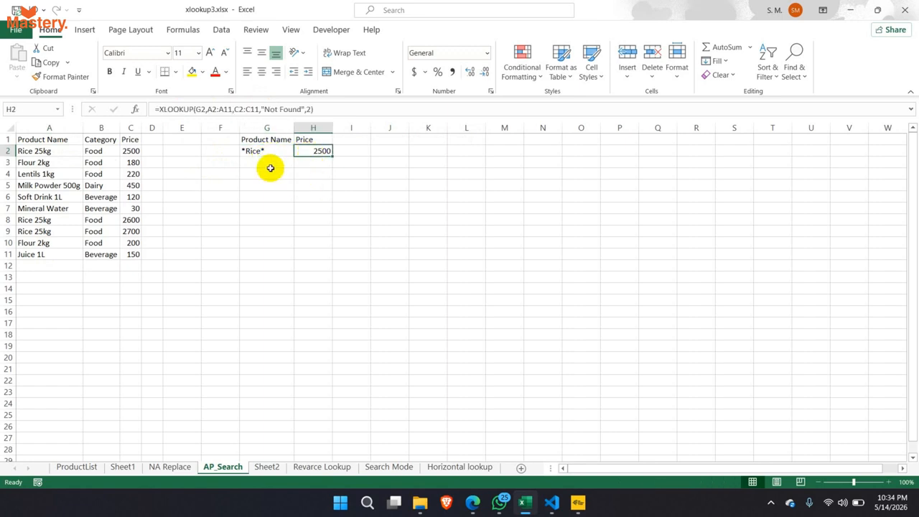
click(257, 151)
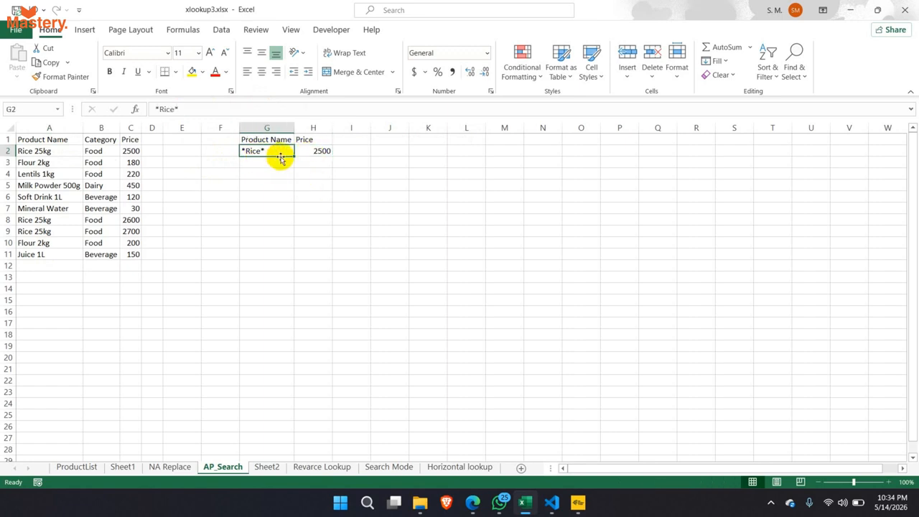
double_click(245, 151)
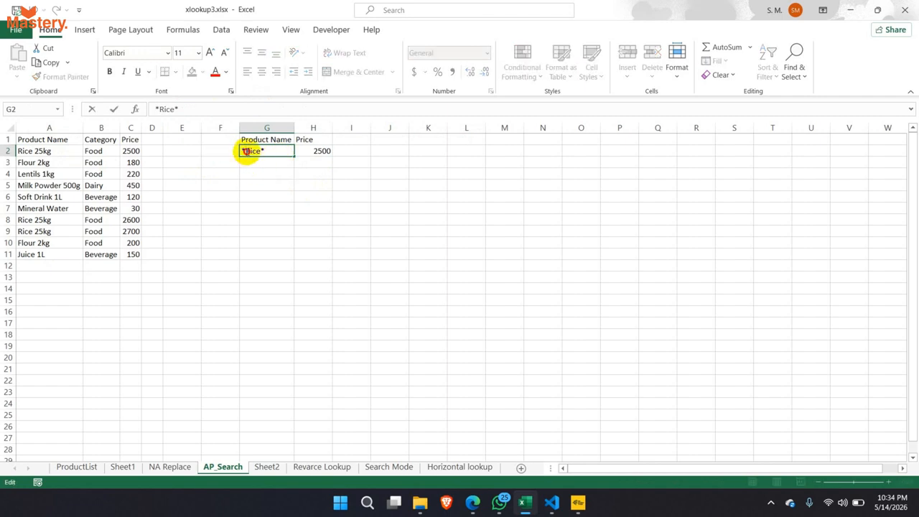
drag(245, 151, 257, 152)
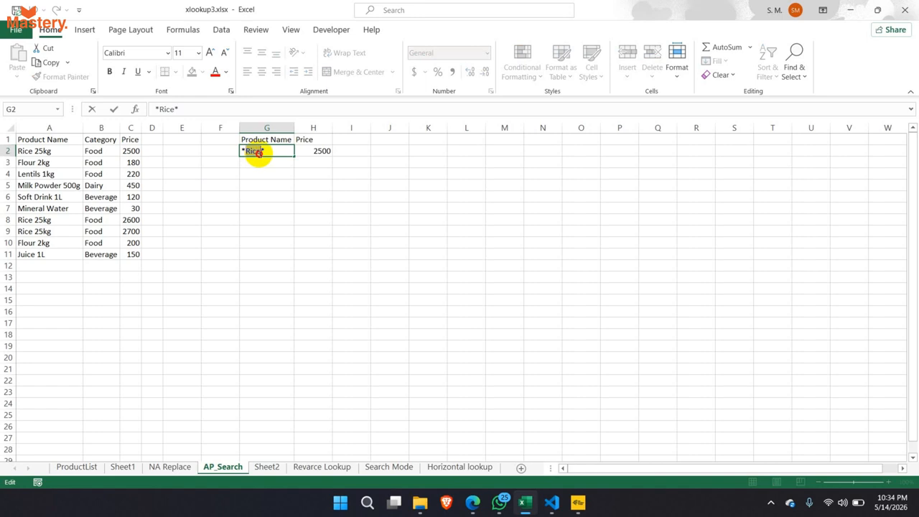
click(239, 152)
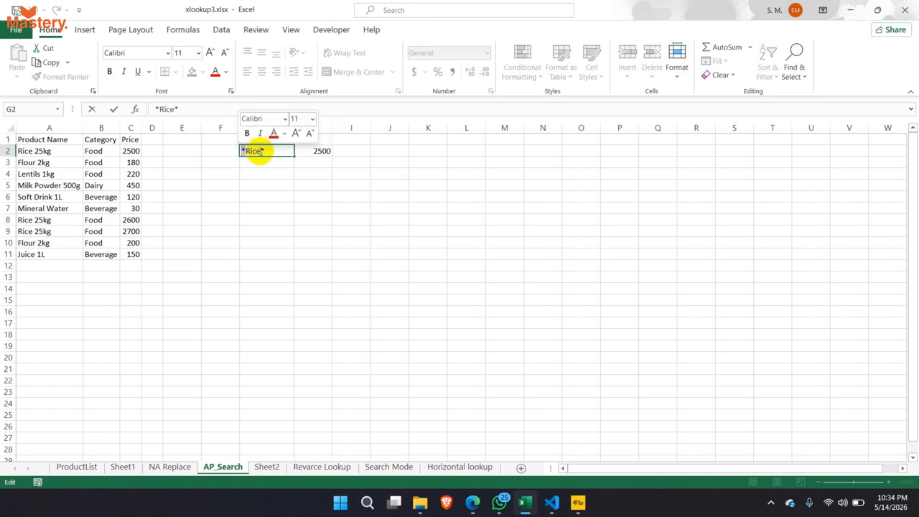
drag(261, 152, 268, 152)
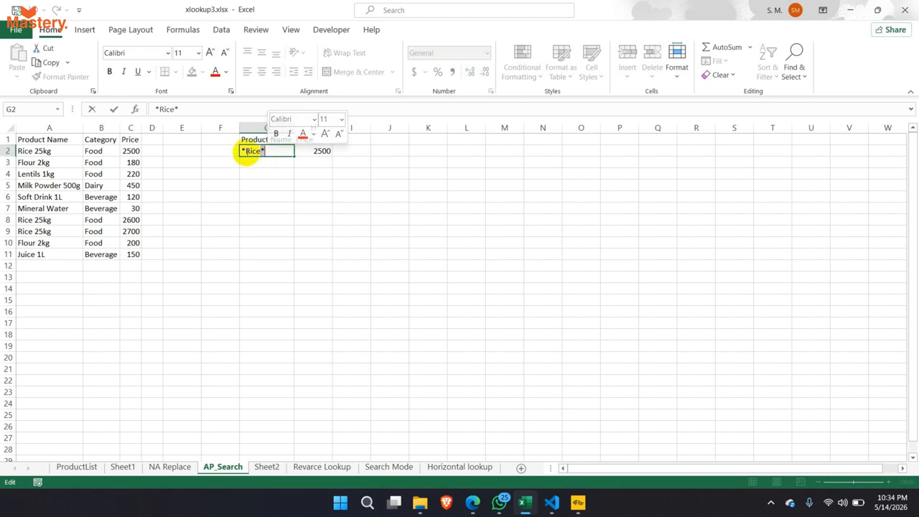
click(246, 152)
key(BackSpace)
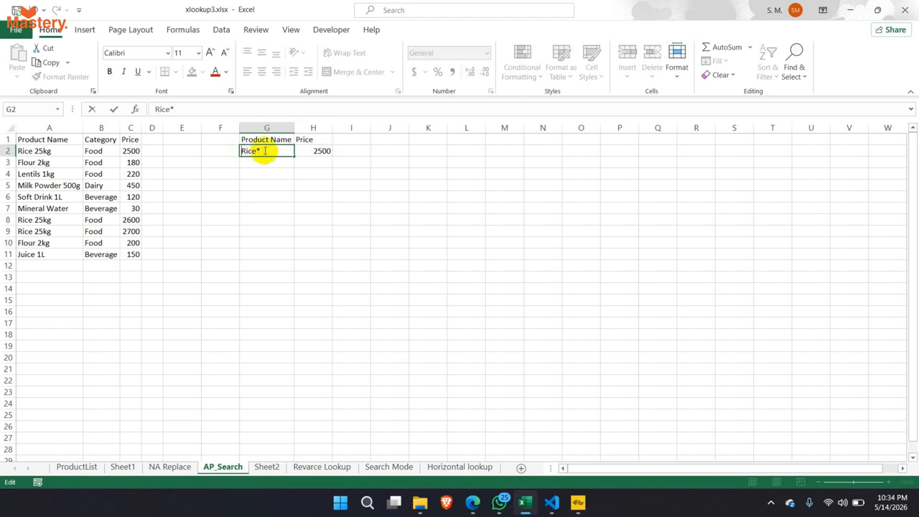
key(Return)
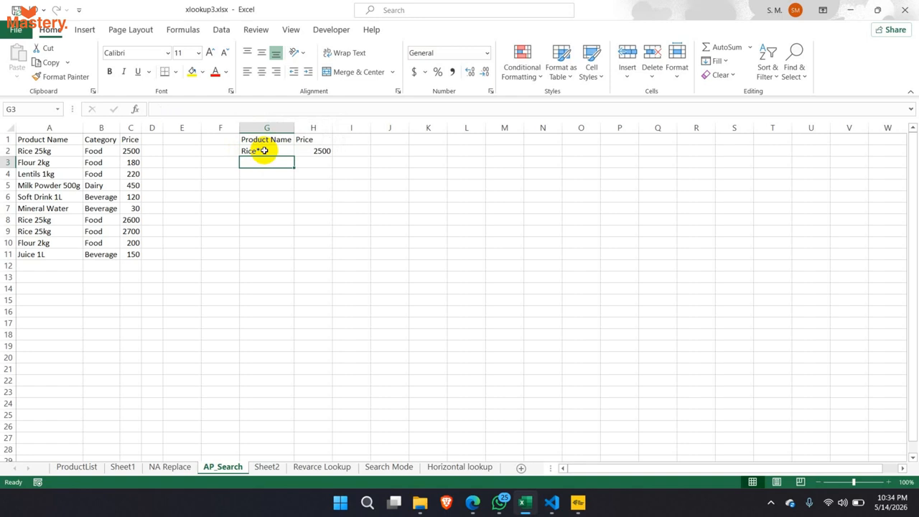
key(ctrl+z)
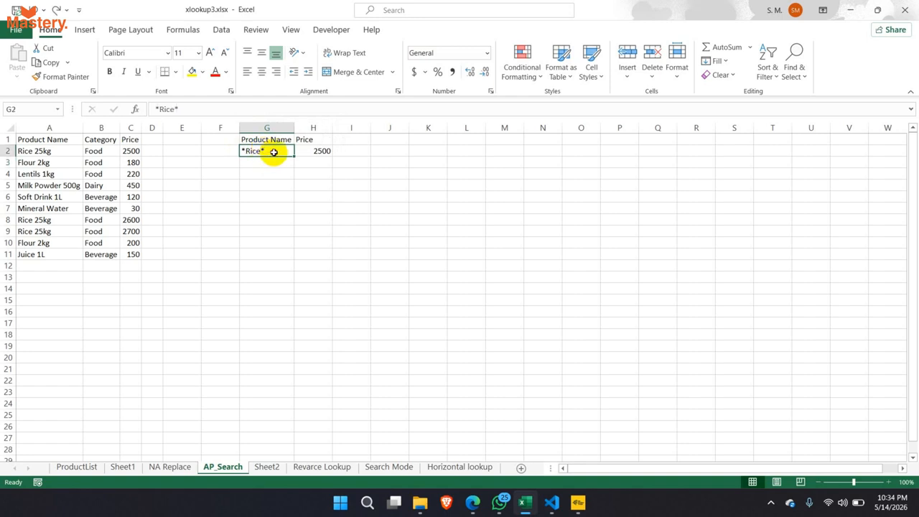
- Set the G2 pattern to *Rice so H2 shows Not Found, and auto-fit column H
double_click(279, 151)
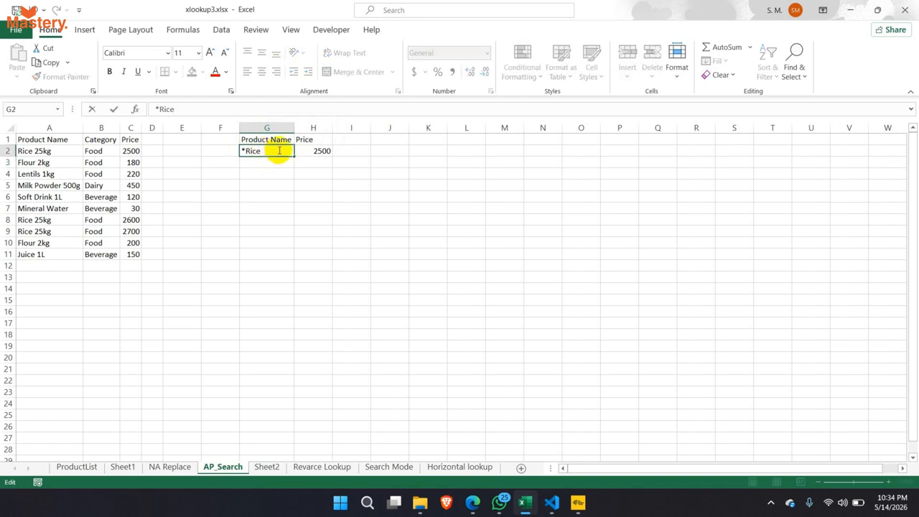
key(Return)
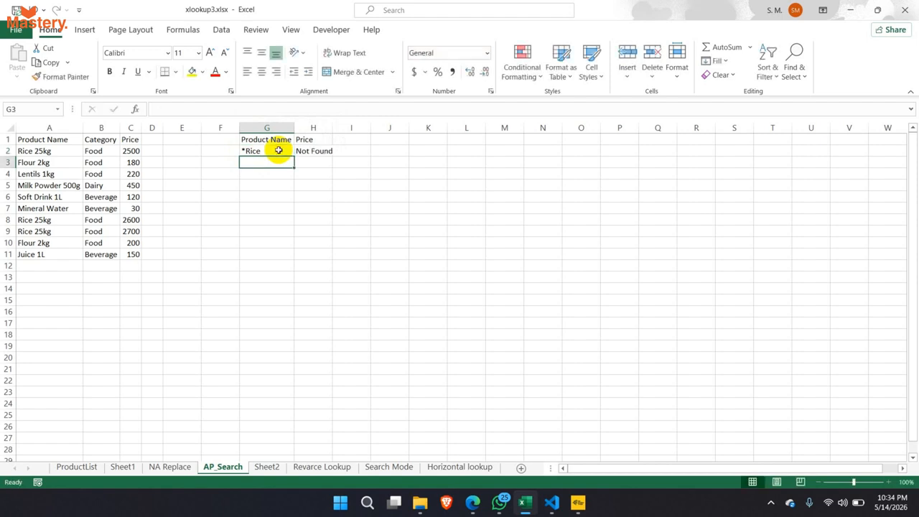
double_click(333, 128)
click(276, 150)
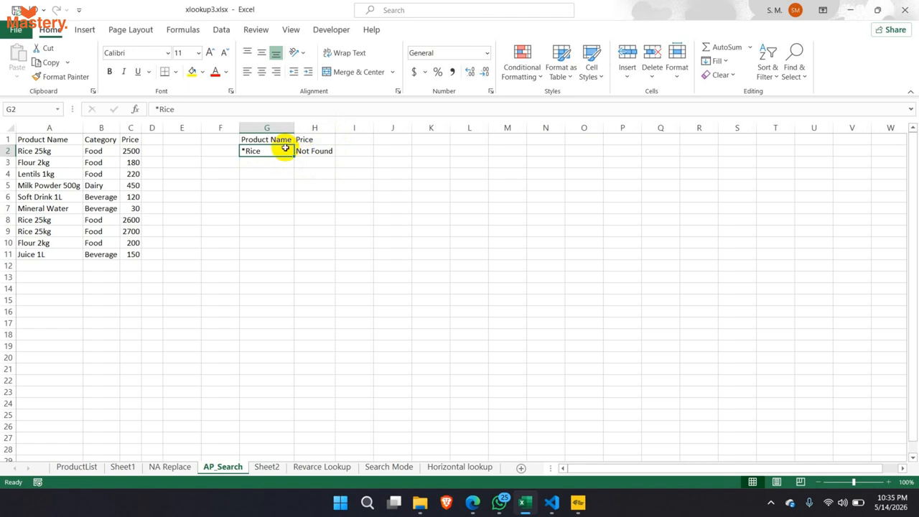
- Replace the c in the G2 pattern with a wildcard, giving *Ri*e*
double_click(268, 152)
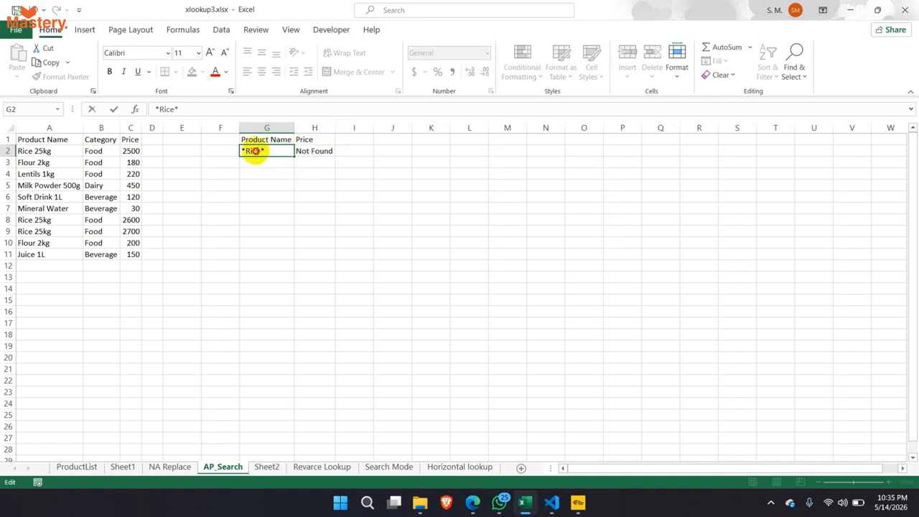
drag(253, 151, 257, 151)
key(BackSpace)
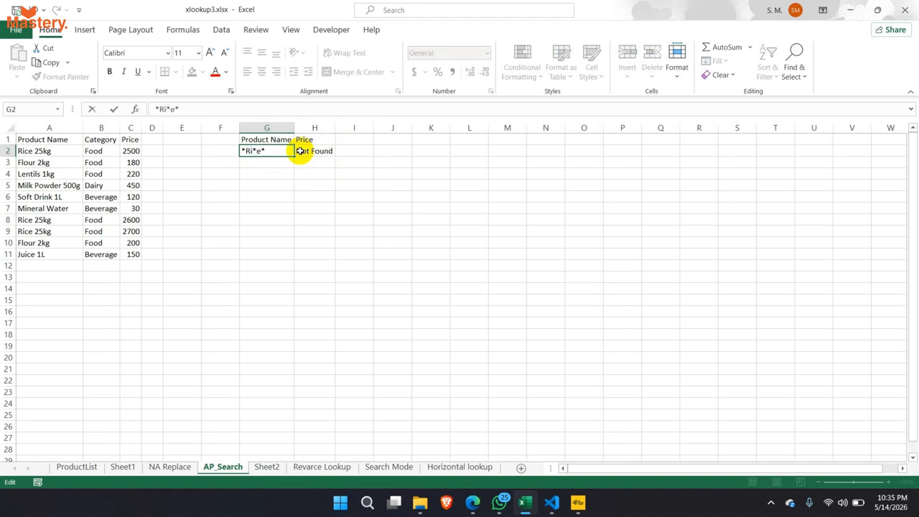
key(Return)
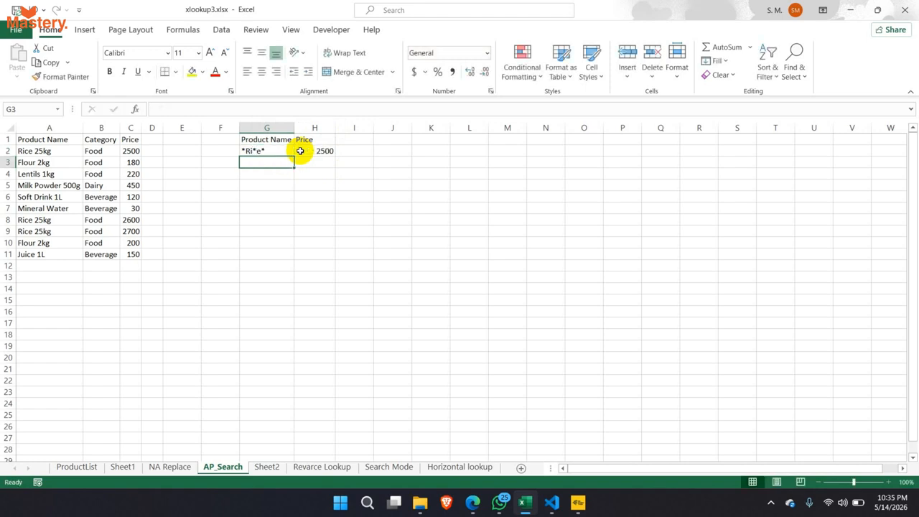
- Walk through the parts of the *Ri*e* pattern and point out Milk Powder 500g
double_click(252, 151)
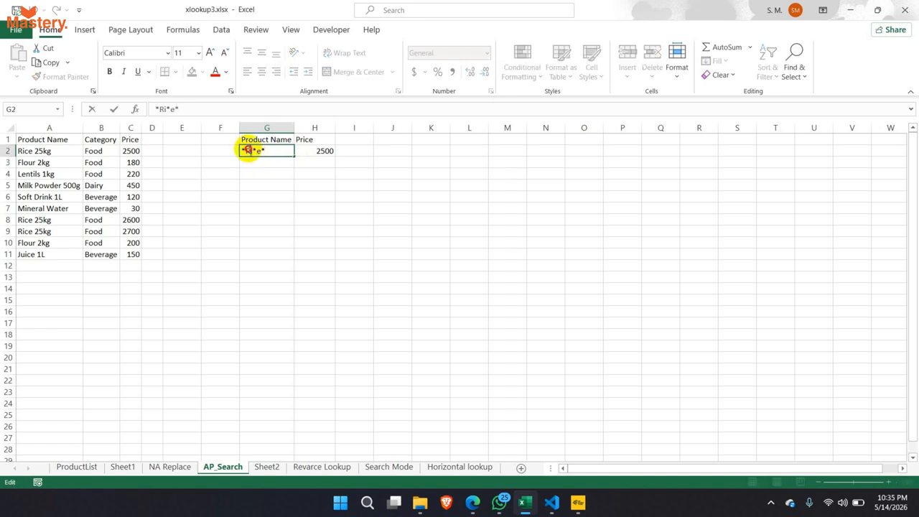
drag(249, 150, 242, 151)
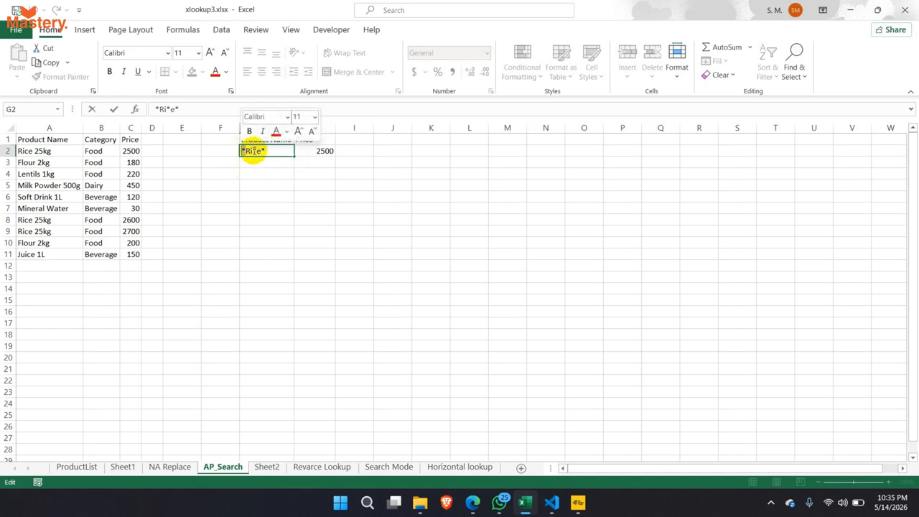
click(253, 151)
drag(256, 150, 267, 153)
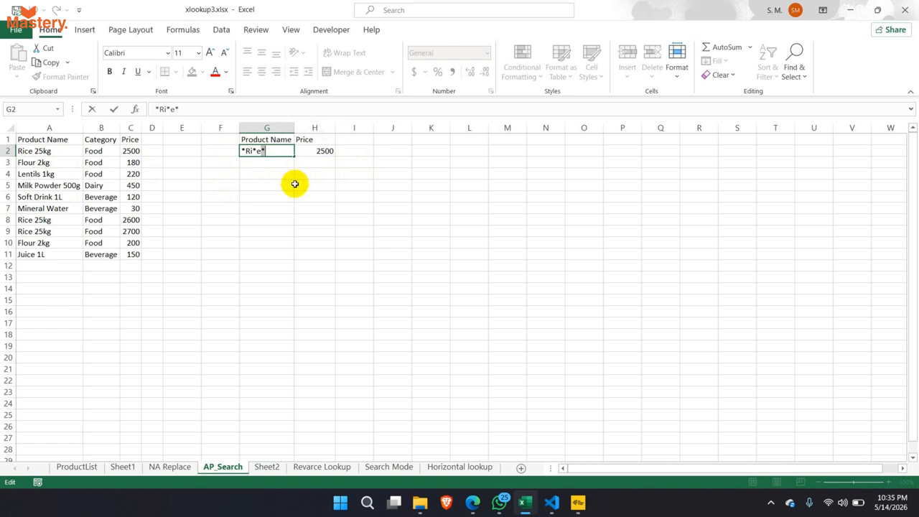
key(Return)
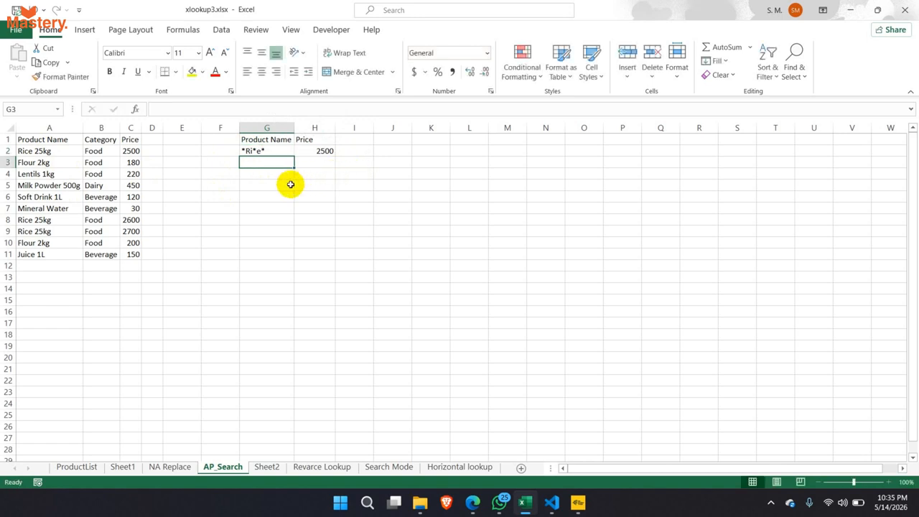
click(65, 186)
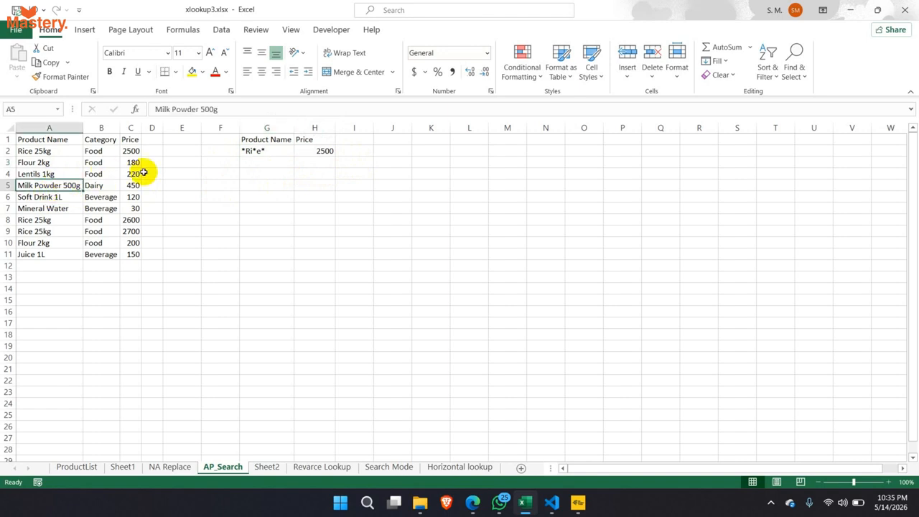
- Replace the G2 pattern *Ri*e* with pow so H2 shows Not Found
click(260, 152)
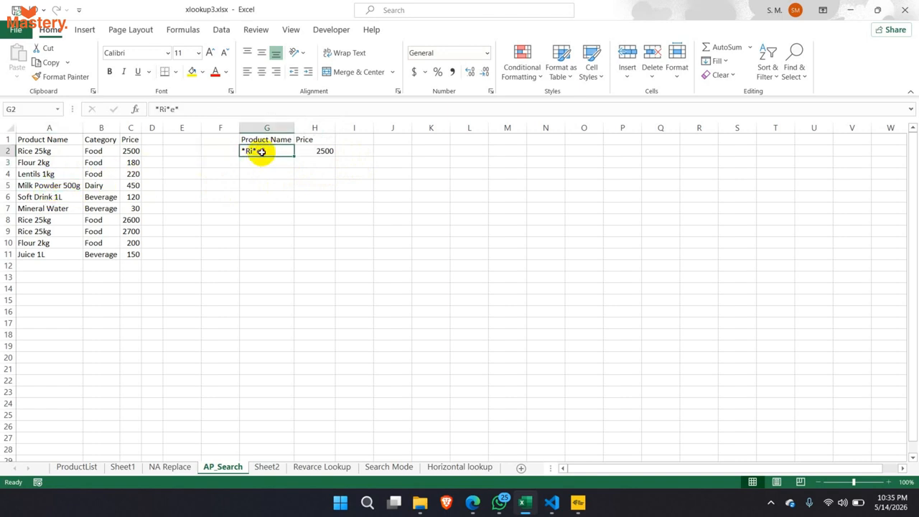
double_click(262, 151)
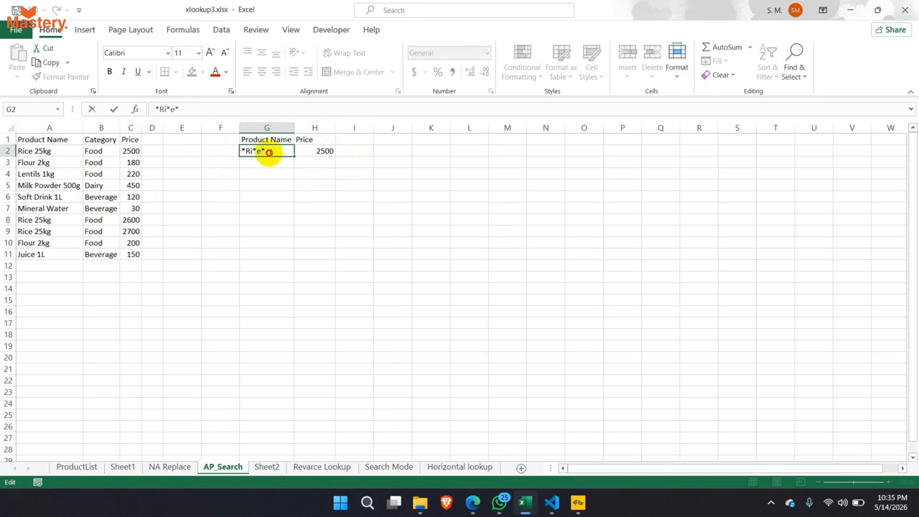
drag(269, 152, 242, 151)
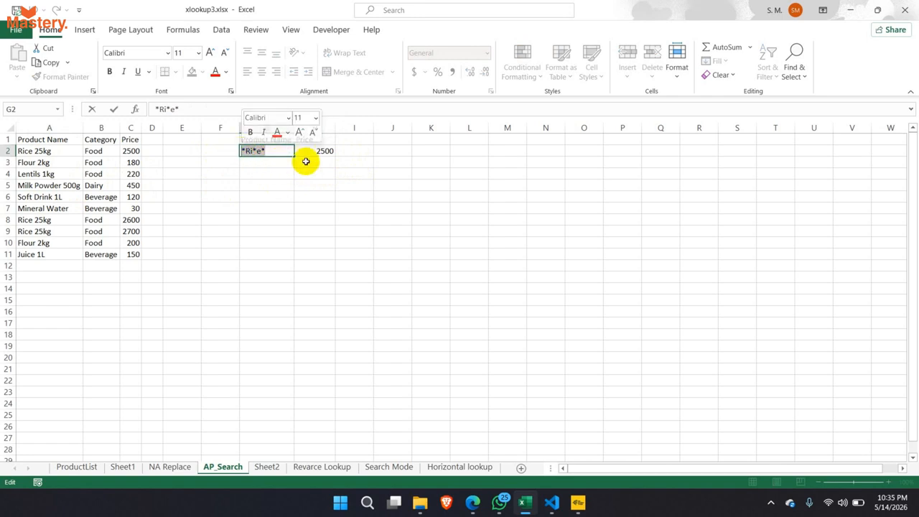
text(pow)
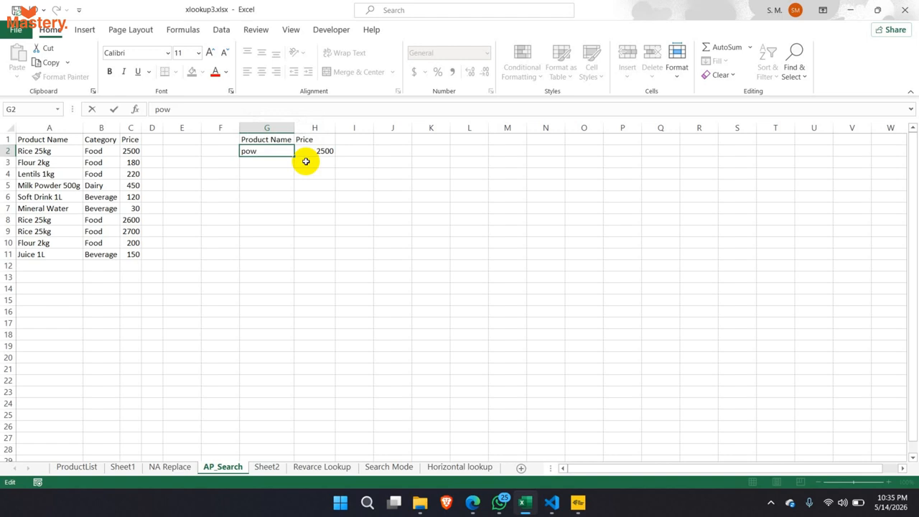
key(Return)
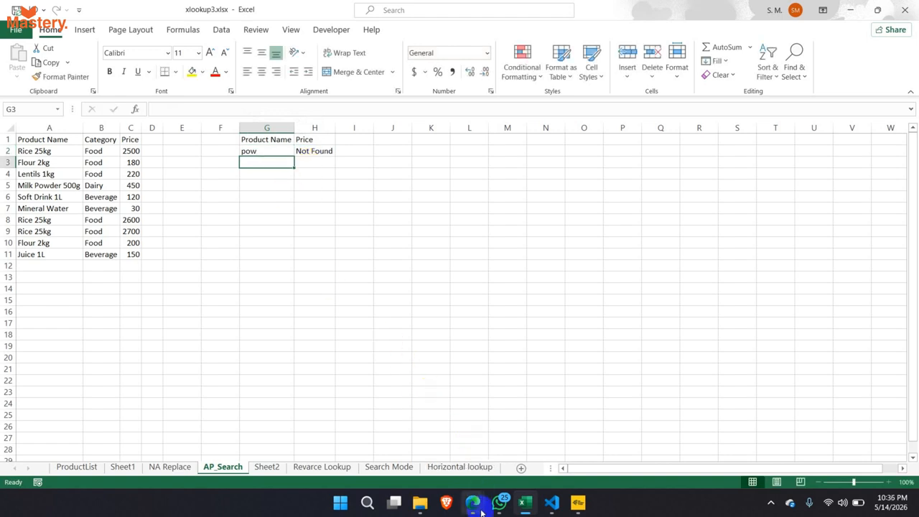
- Switch to the Google Meet call window from the taskbar
mouse_move(482, 511)
click(451, 431)
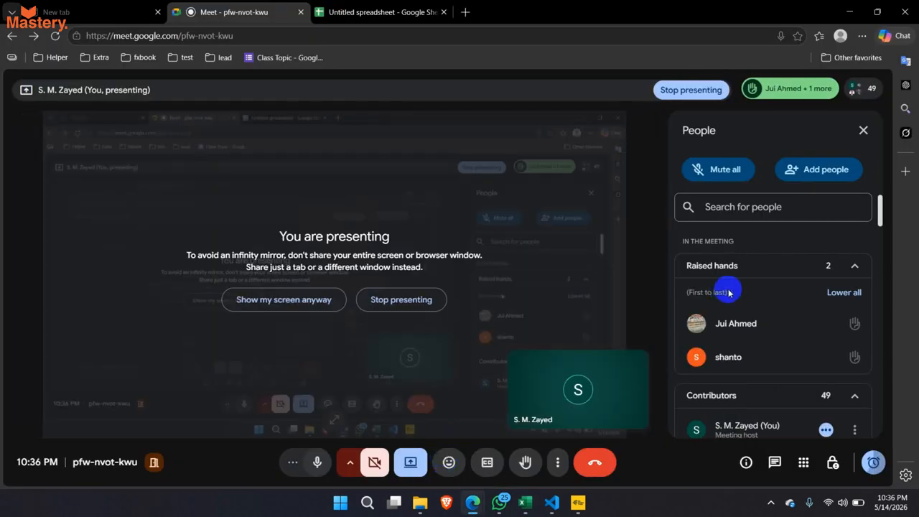
mouse_move(758, 318)
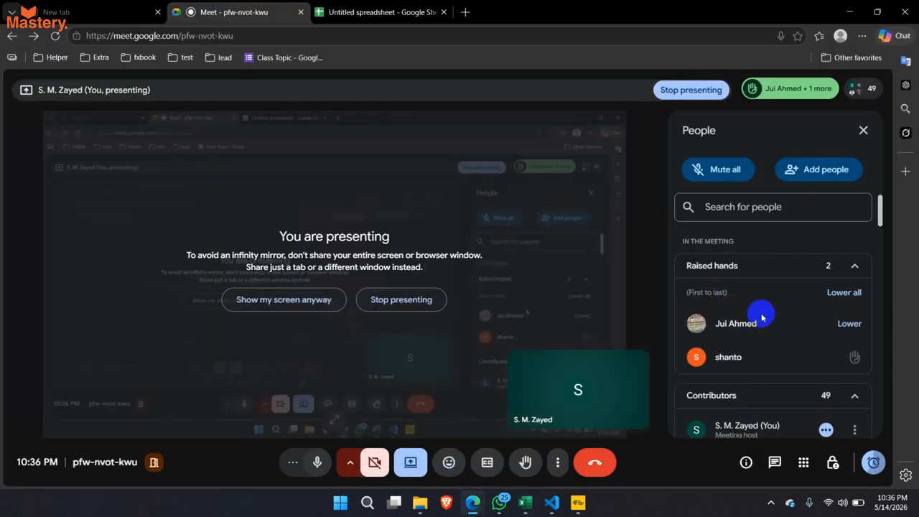
click(525, 503)
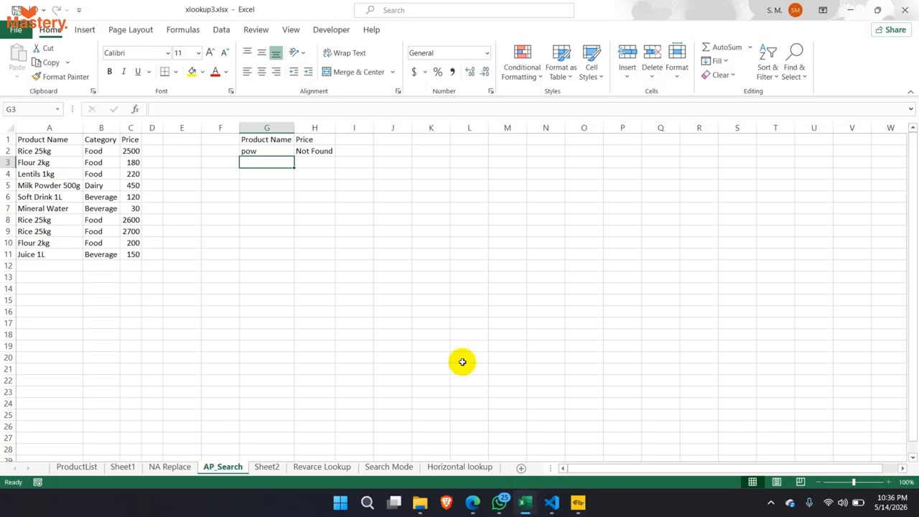
click(257, 150)
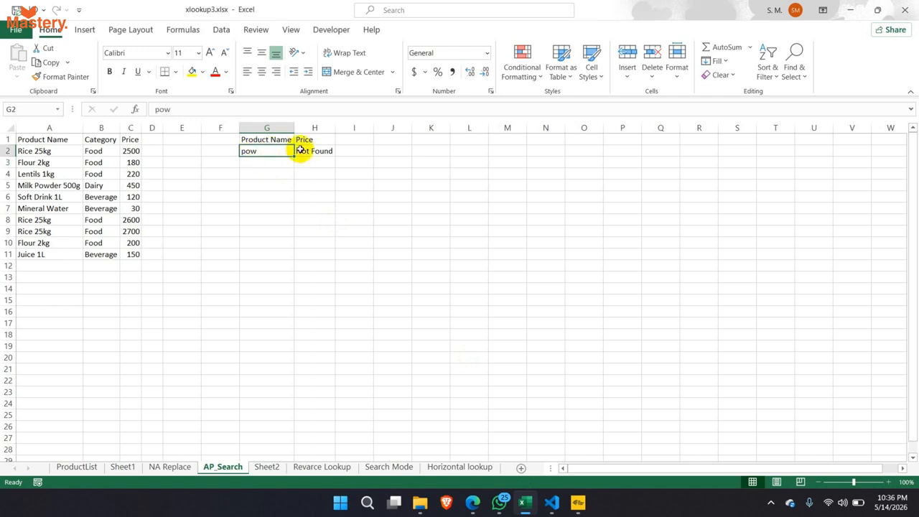
click(316, 151)
click(279, 149)
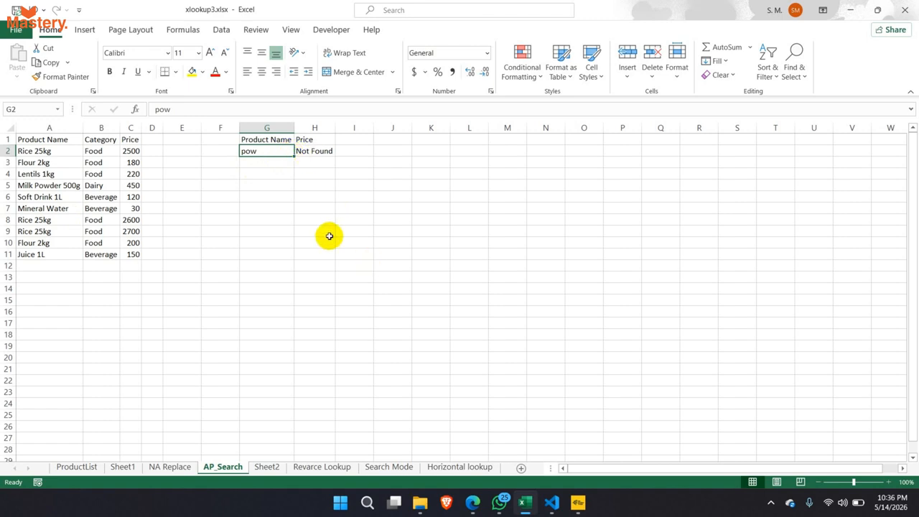
click(306, 152)
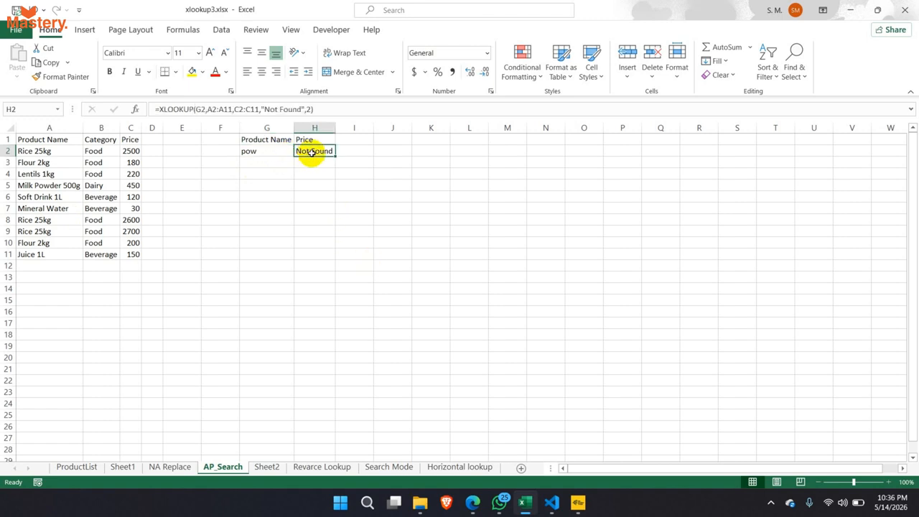
click(287, 152)
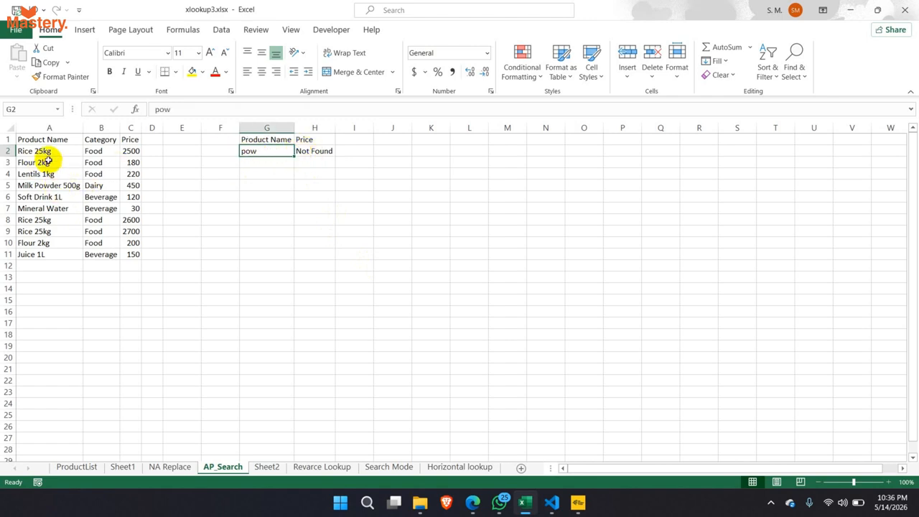
drag(50, 143, 45, 252)
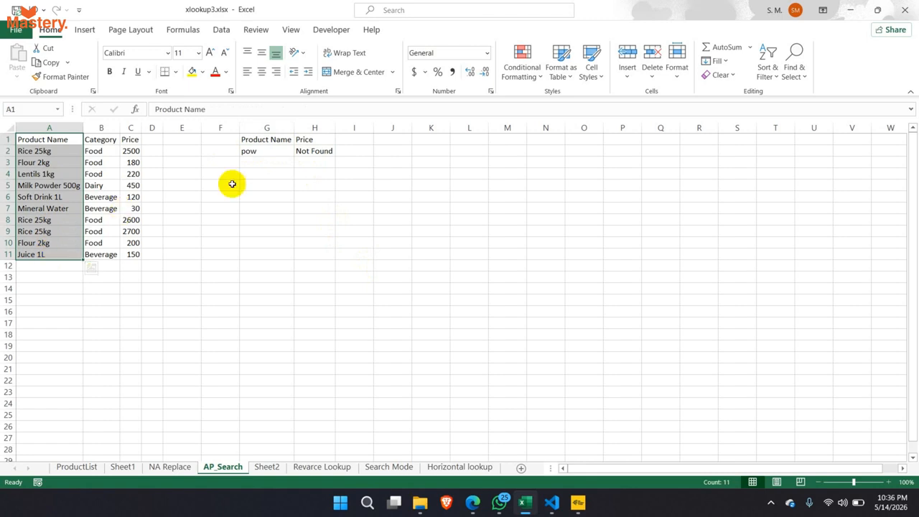
- Set G2's search pattern to *pow* and confirm it matches Milk Powder 500g at 450
double_click(256, 154)
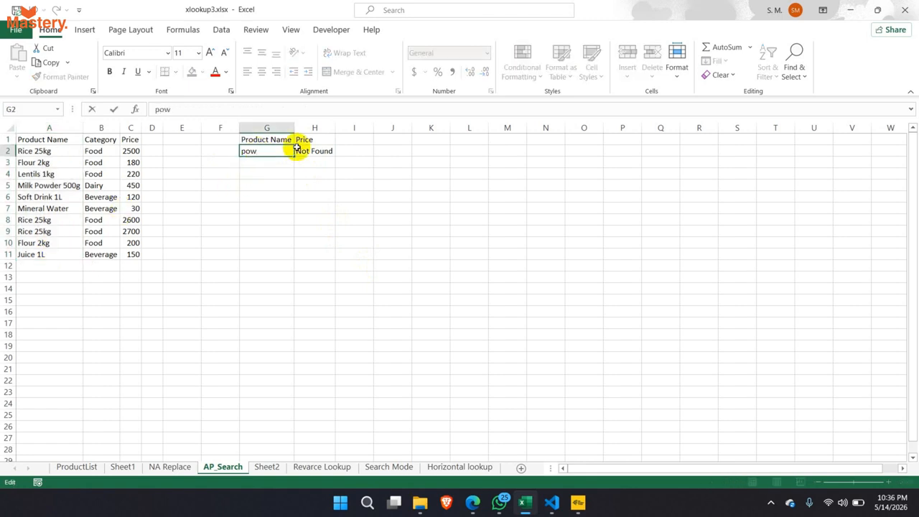
text(*)
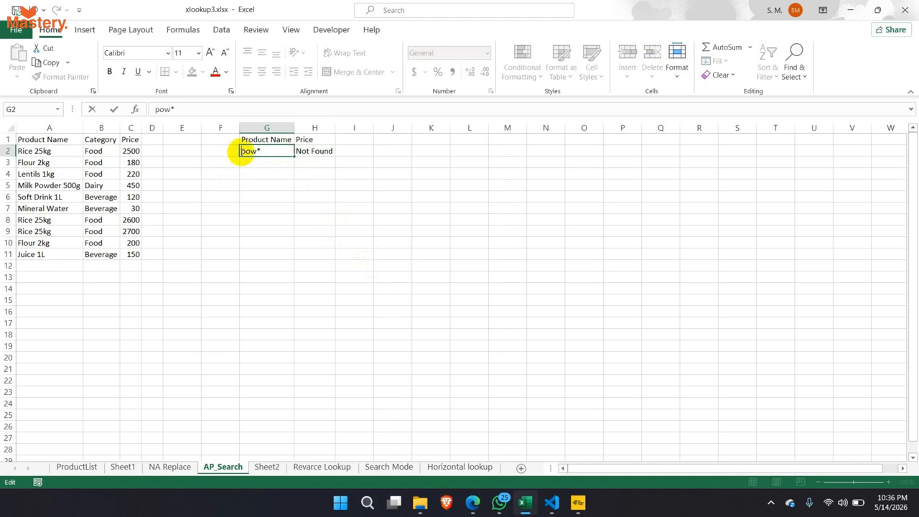
text(pow*)
key(Return)
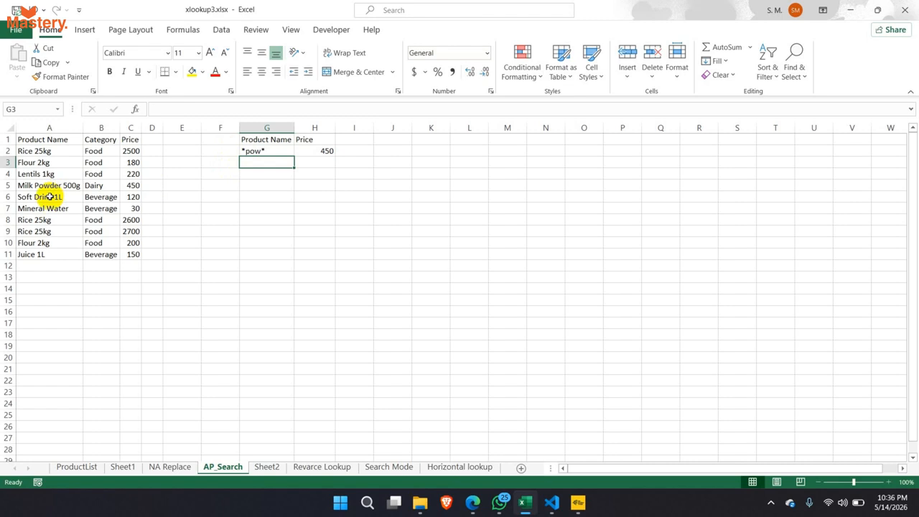
drag(43, 188, 134, 184)
click(133, 185)
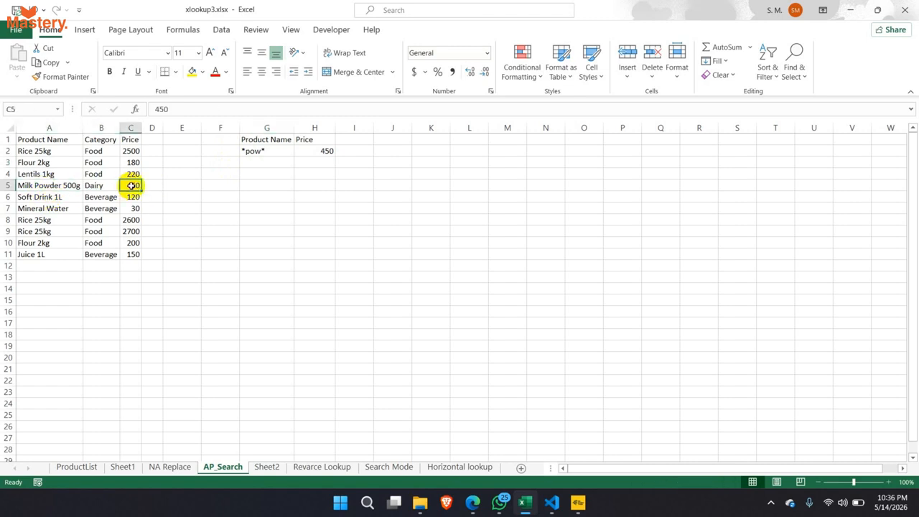
click(302, 151)
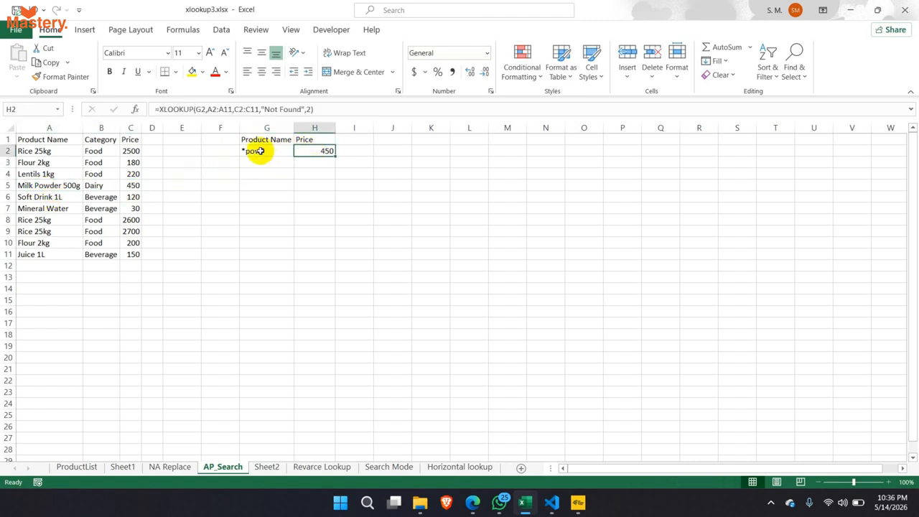
click(257, 151)
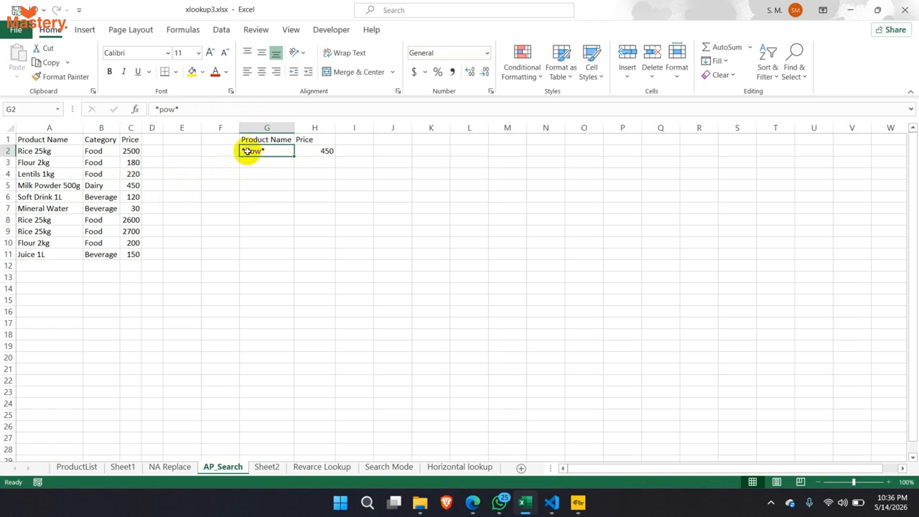
- Change the G2 pattern to *milk*pow*, then drop the leading asterisk to leave milk*pow*
double_click(254, 152)
text(milk)
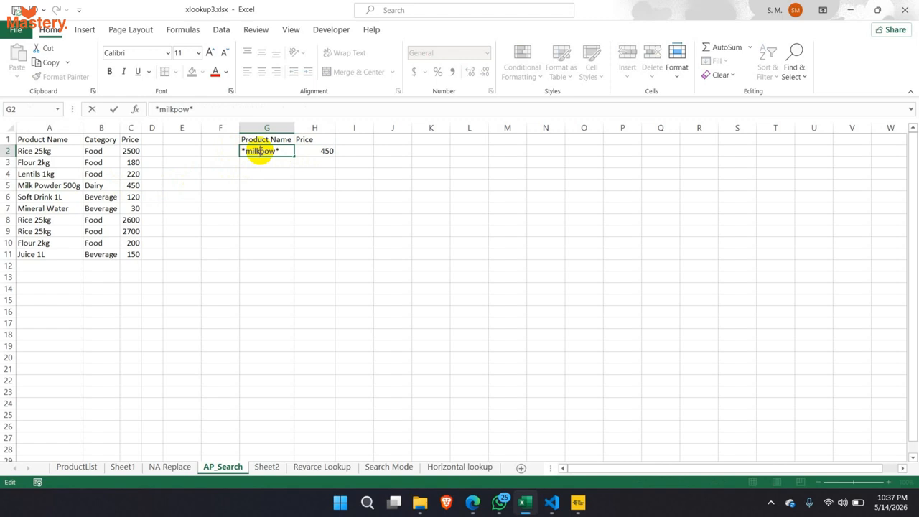
text(*)
key(Return)
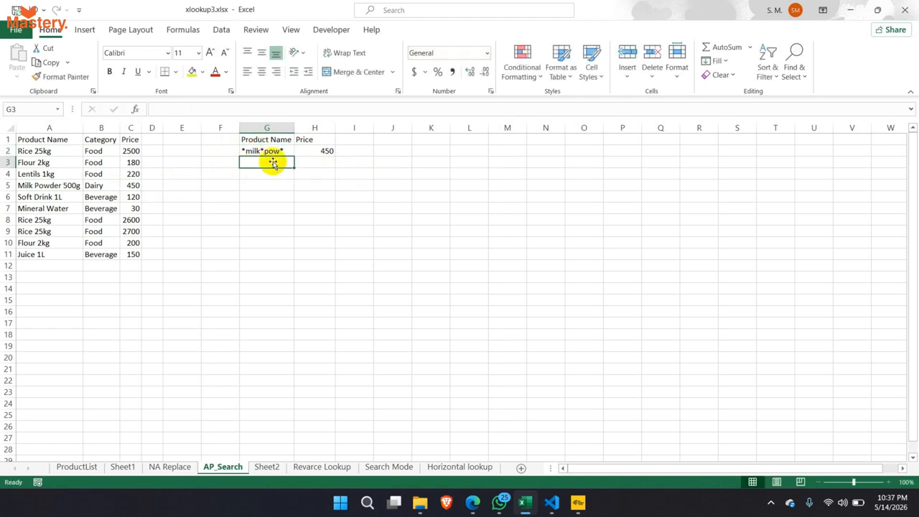
double_click(245, 150)
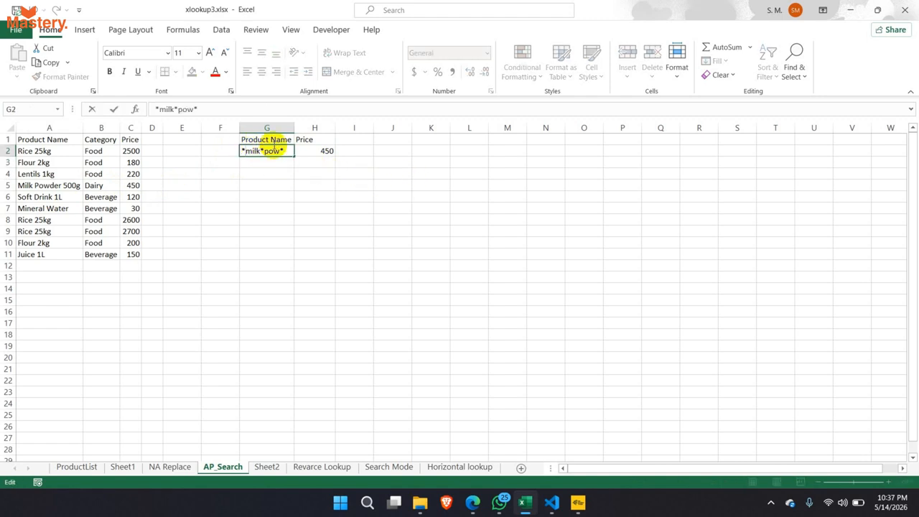
key(BackSpace)
key(Return)
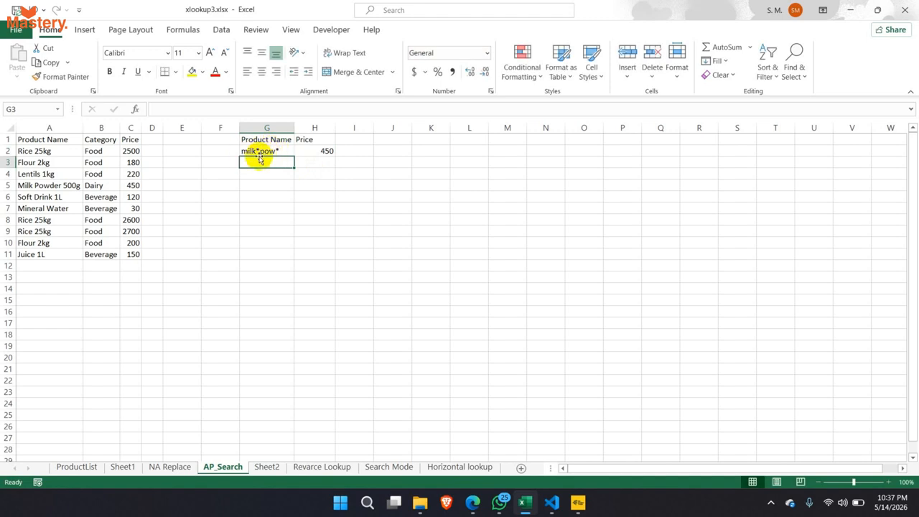
click(244, 150)
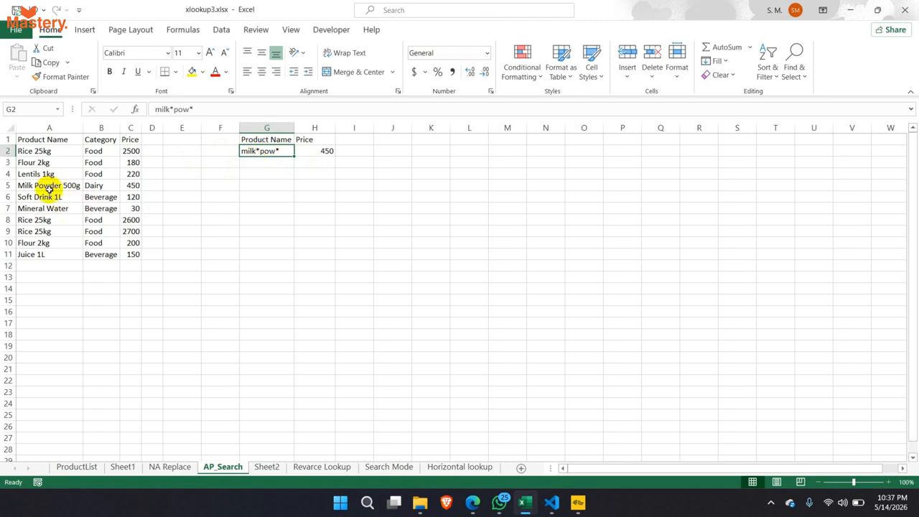
- Confirm H2's =XLOOKUP(G2,A2:A11,C2:C11,"Not Found",2) with match mode 2, returning 450 for Milk Powder 500g
click(40, 187)
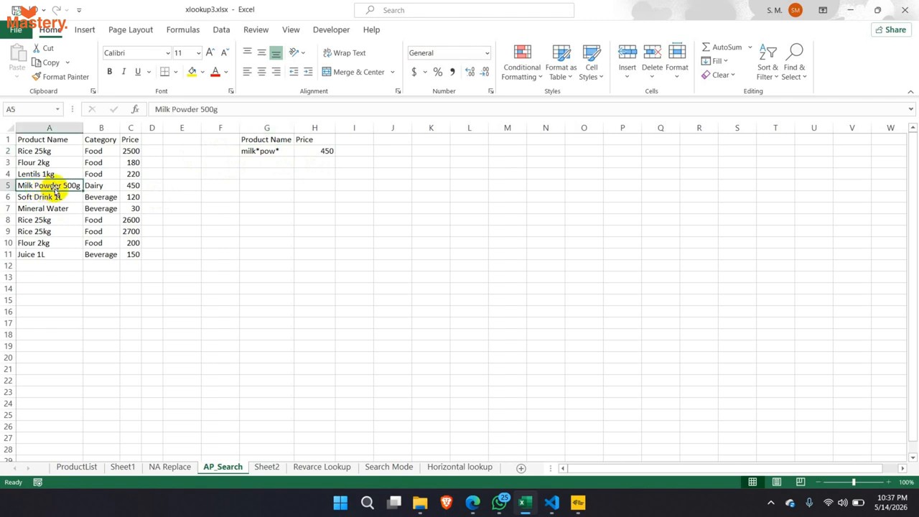
double_click(286, 150)
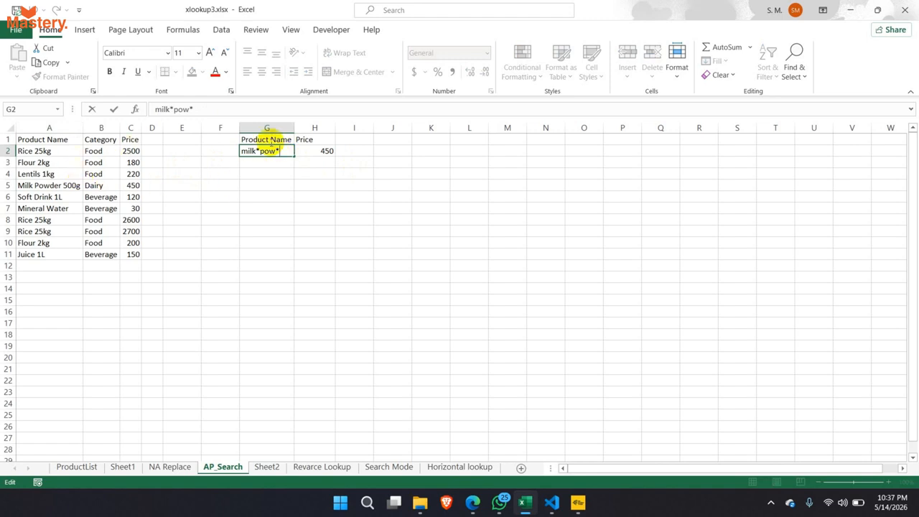
click(320, 150)
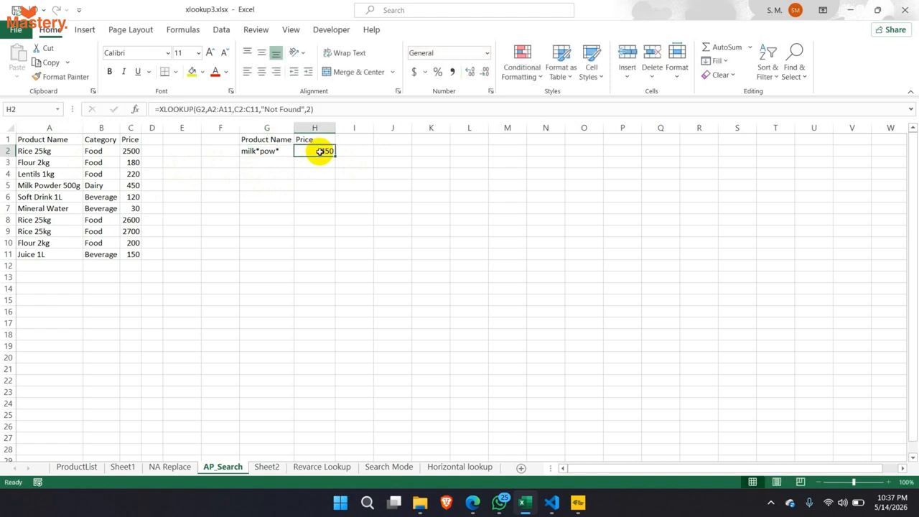
click(309, 110)
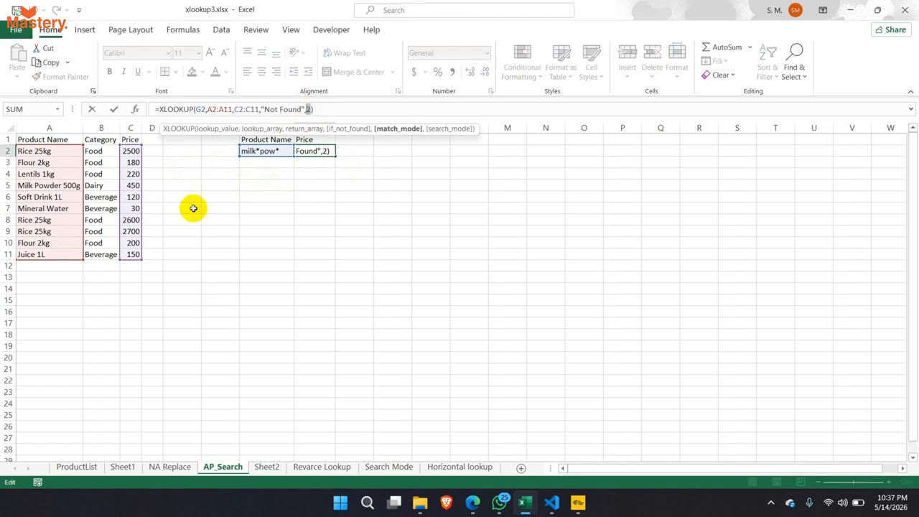
key(ctrl+Return)
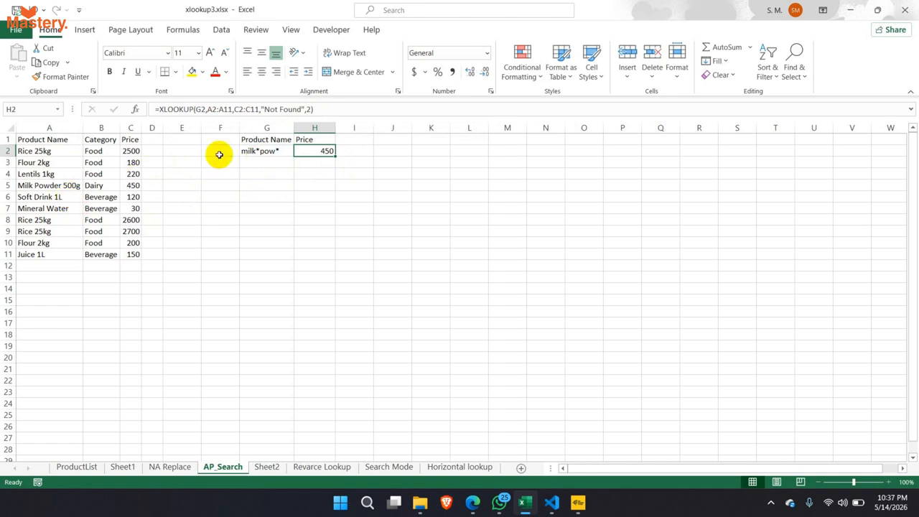
drag(50, 128, 44, 255)
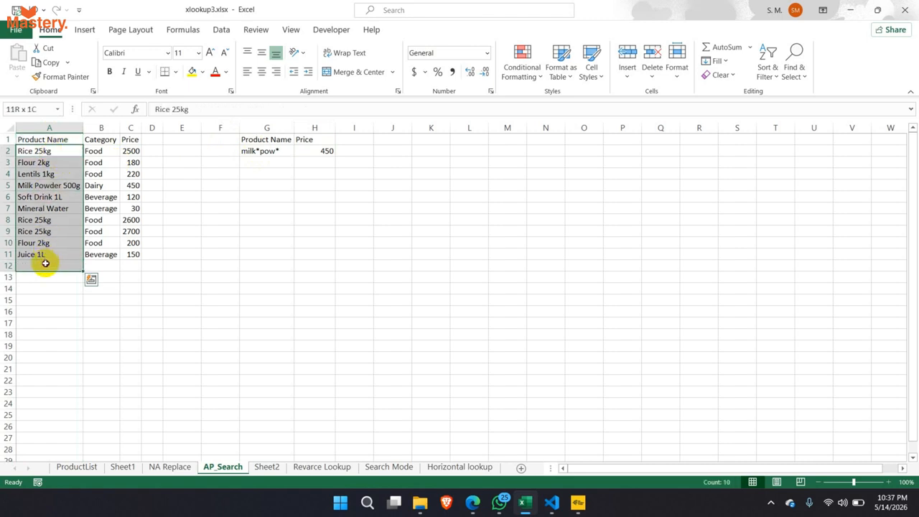
click(309, 155)
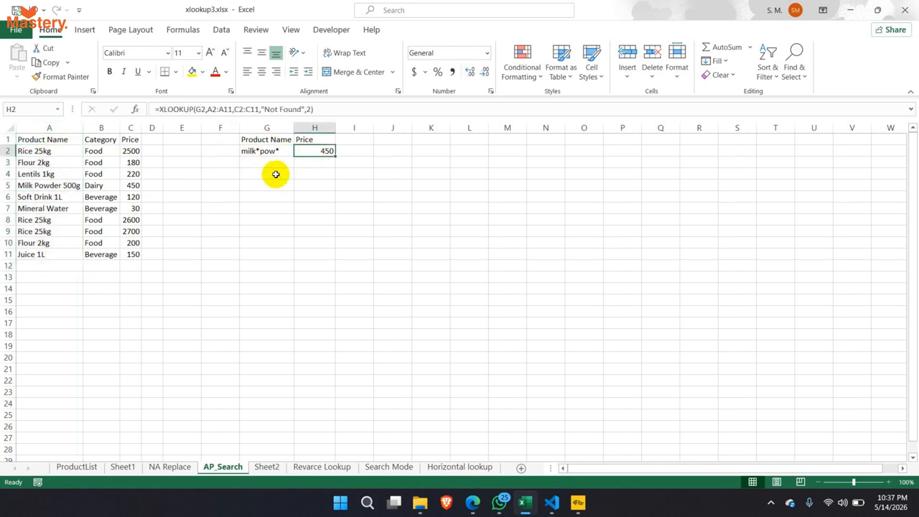
click(311, 110)
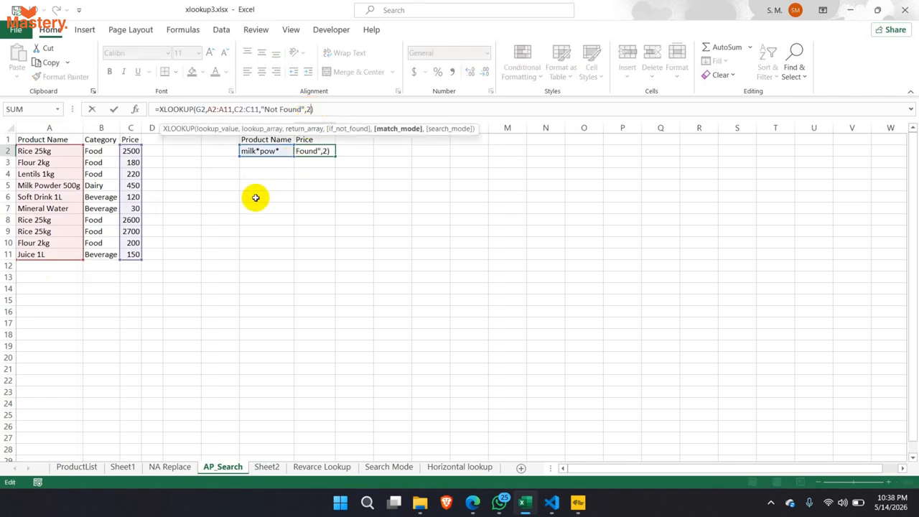
key(ctrl+Return)
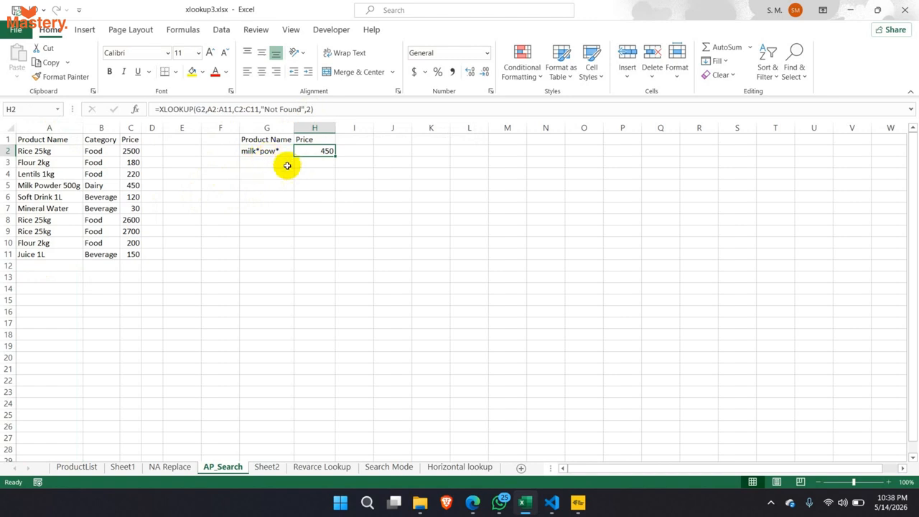
double_click(244, 148)
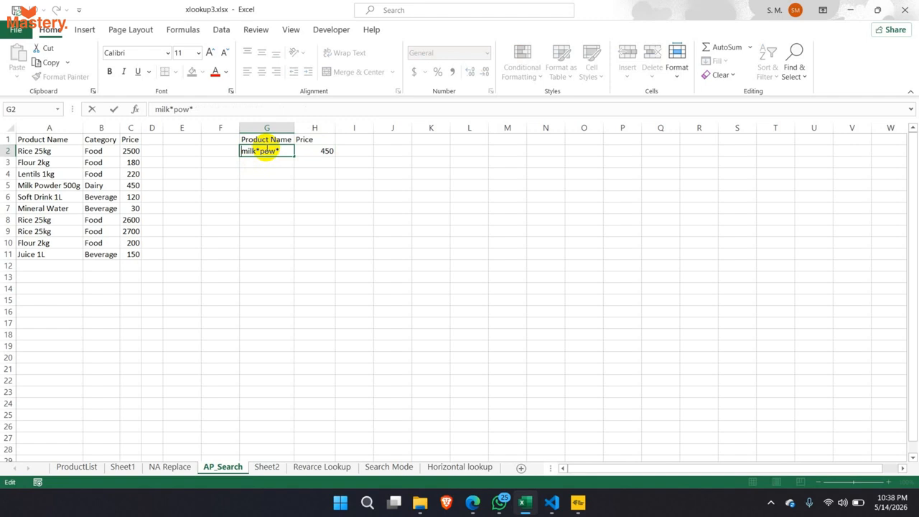
- Change G2's pattern to ?ilk*pow*, using a single-character wildcard in place of m
text(*)
text(?)
key(Return)
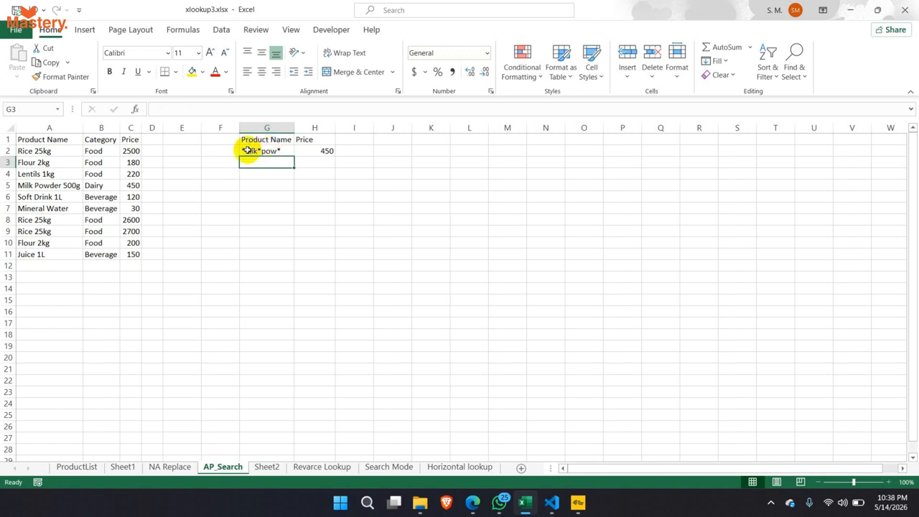
double_click(247, 151)
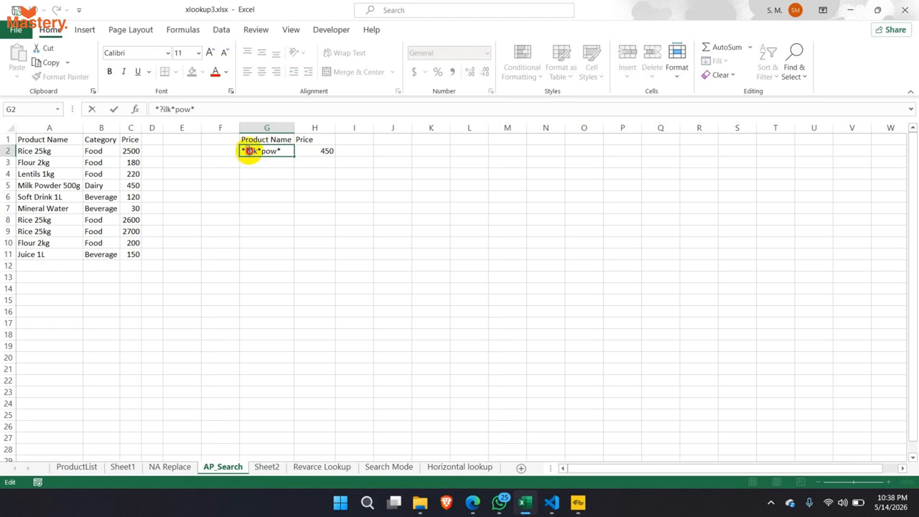
drag(246, 150, 249, 150)
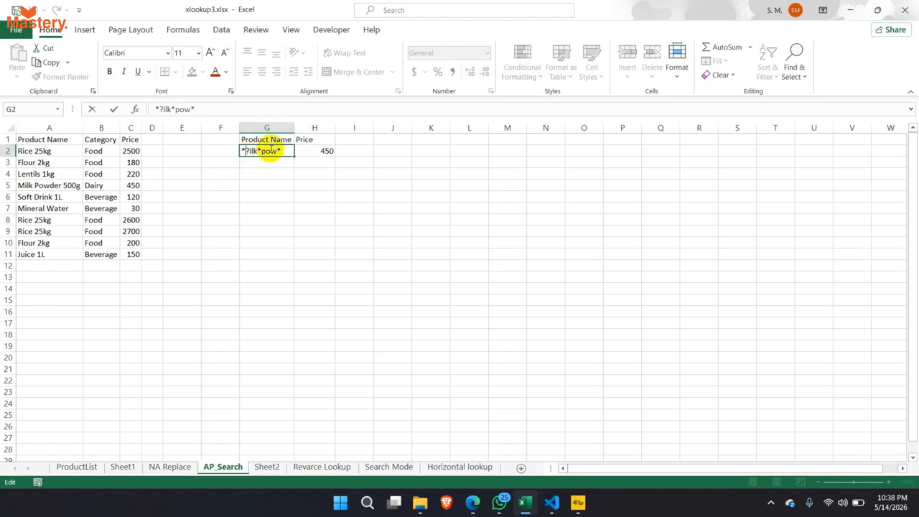
key(BackSpace)
key(Return)
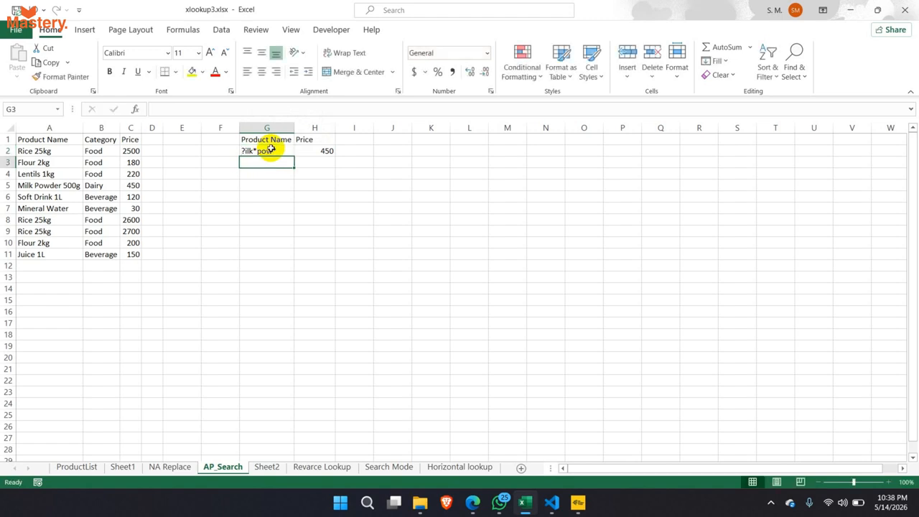
- Replace the i with a second ? so G2 reads ??lk*pow*
click(250, 153)
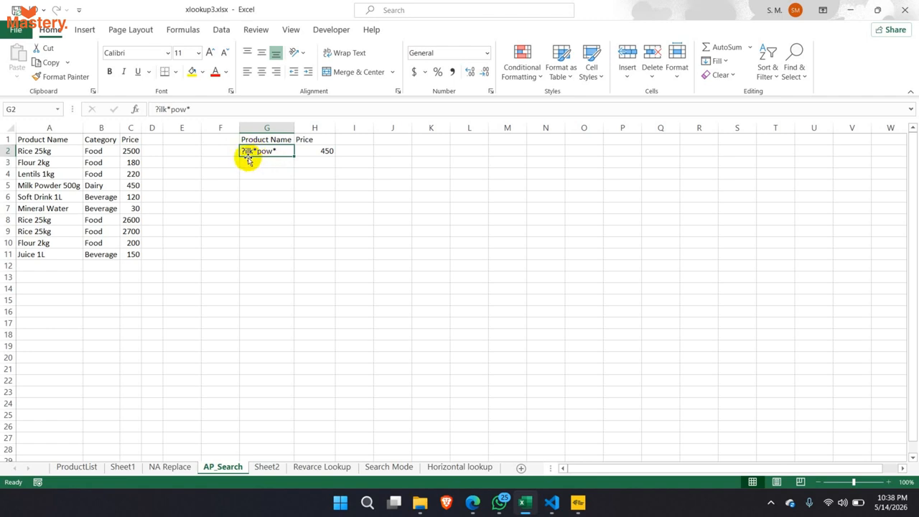
double_click(249, 151)
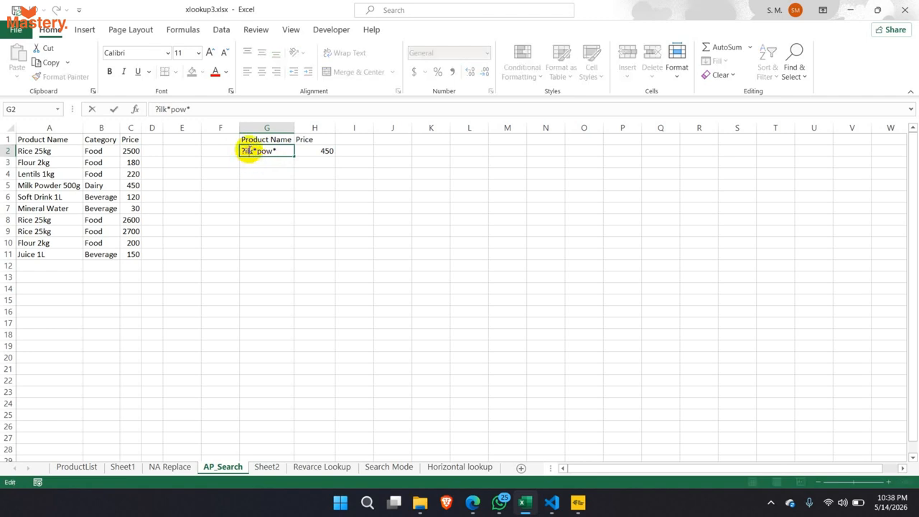
key(BackSpace)
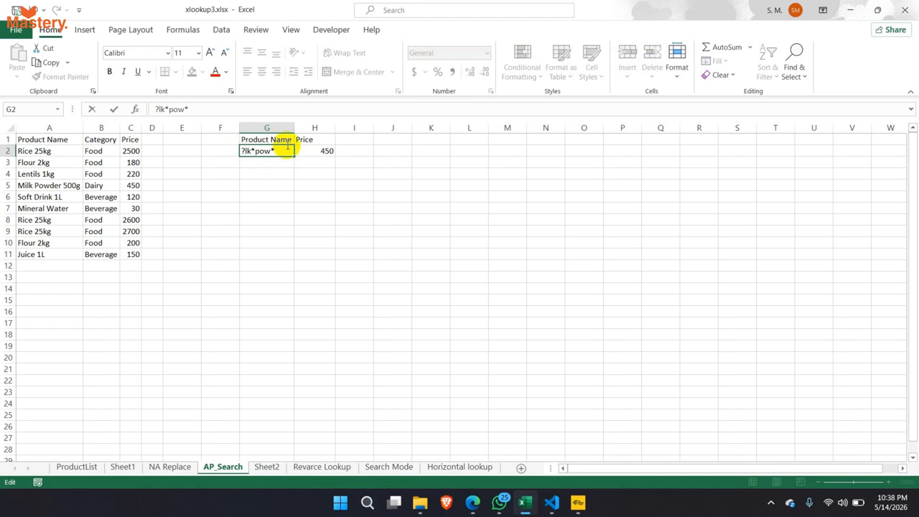
text(>)
key(BackSpace)
text(?)
key(Return)
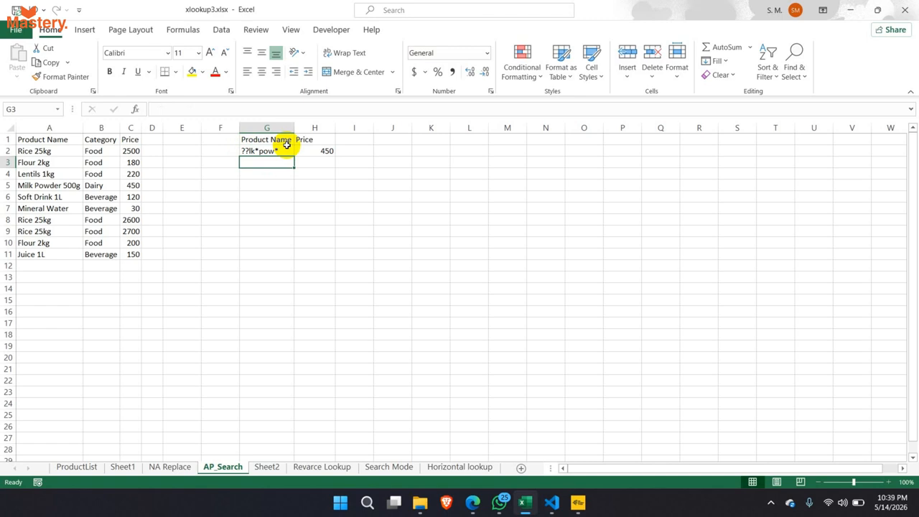
- Walk through the asterisks and the word pow in ??lk*pow* without changing it
click(248, 151)
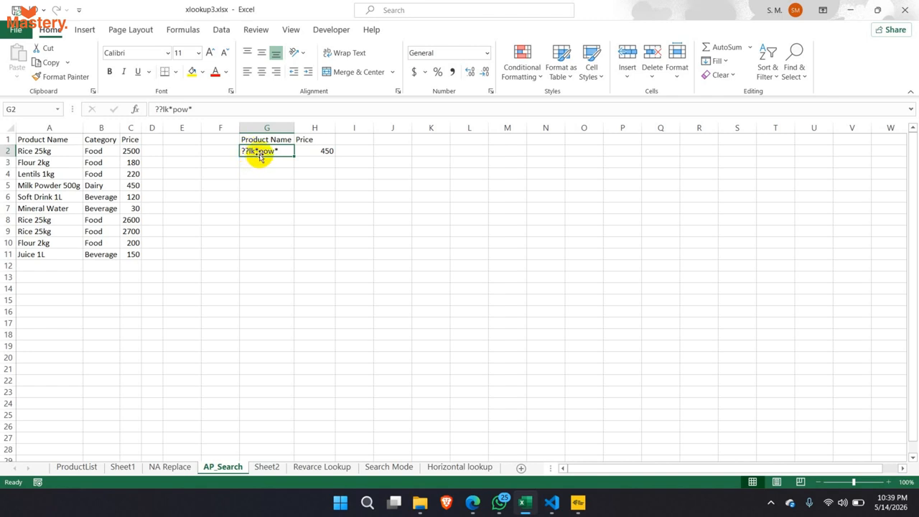
double_click(260, 154)
drag(259, 151, 255, 150)
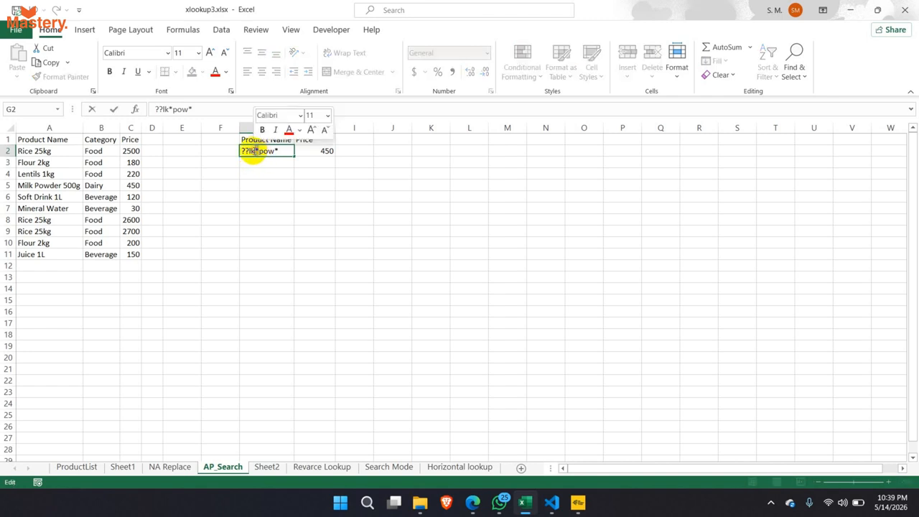
click(255, 151)
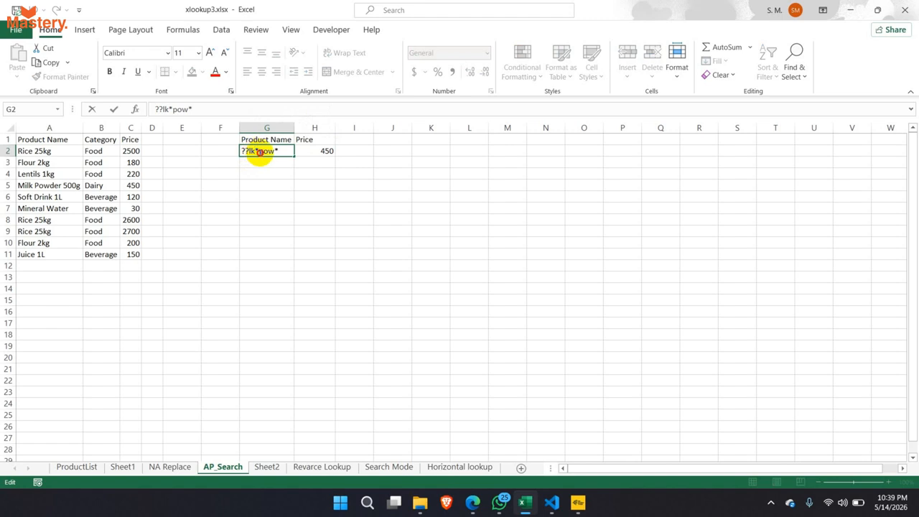
drag(260, 152, 276, 151)
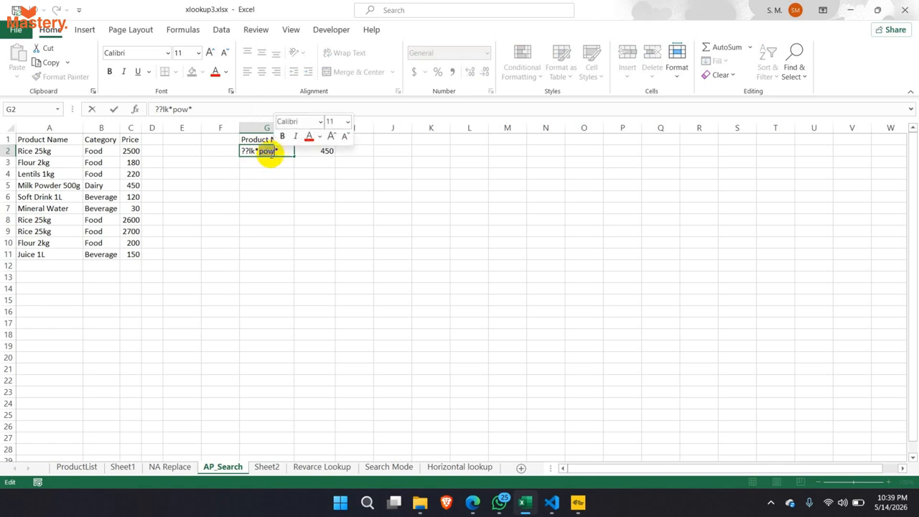
click(275, 152)
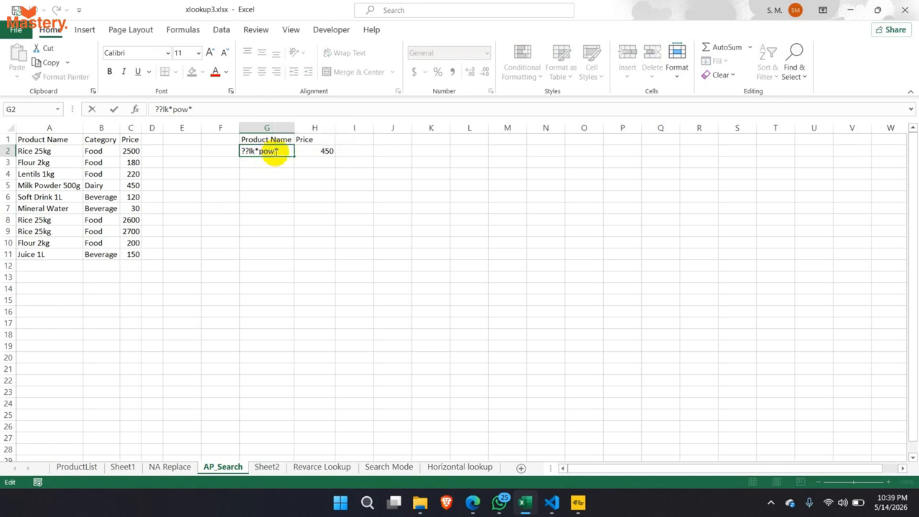
click(284, 153)
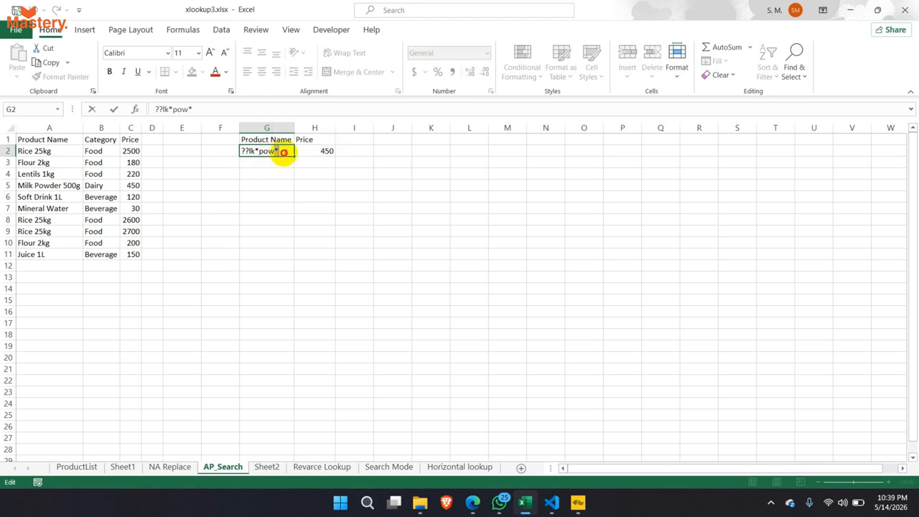
drag(284, 152, 276, 152)
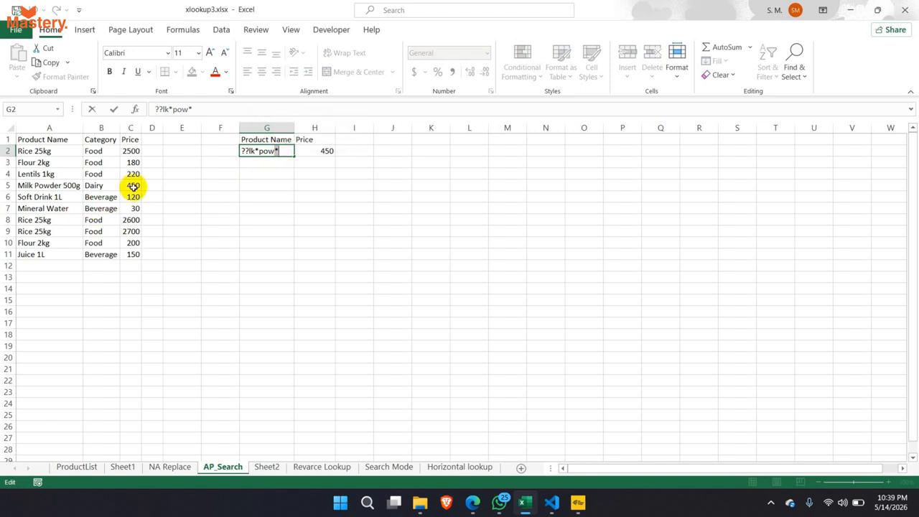
key(Return)
- Show that Milk Powder 500g still matches and H2's lookup in G1:H2 returns 450
click(266, 150)
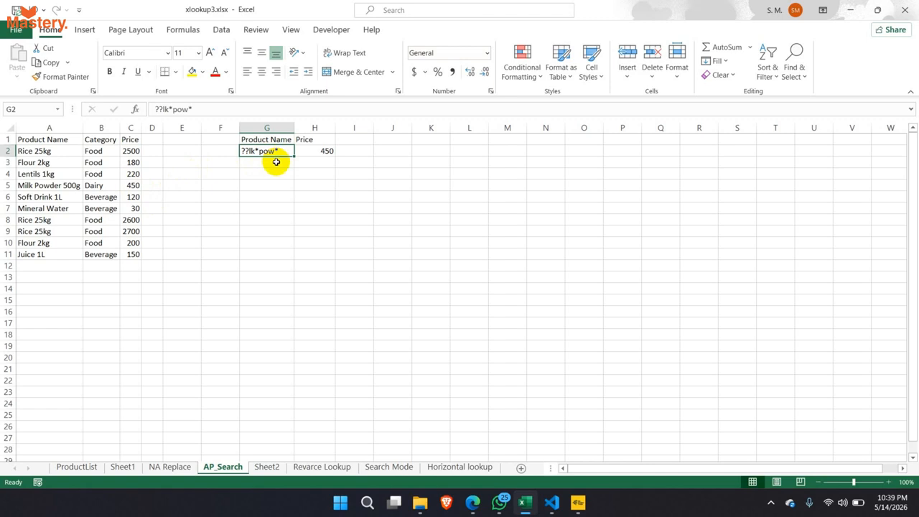
drag(72, 186, 135, 186)
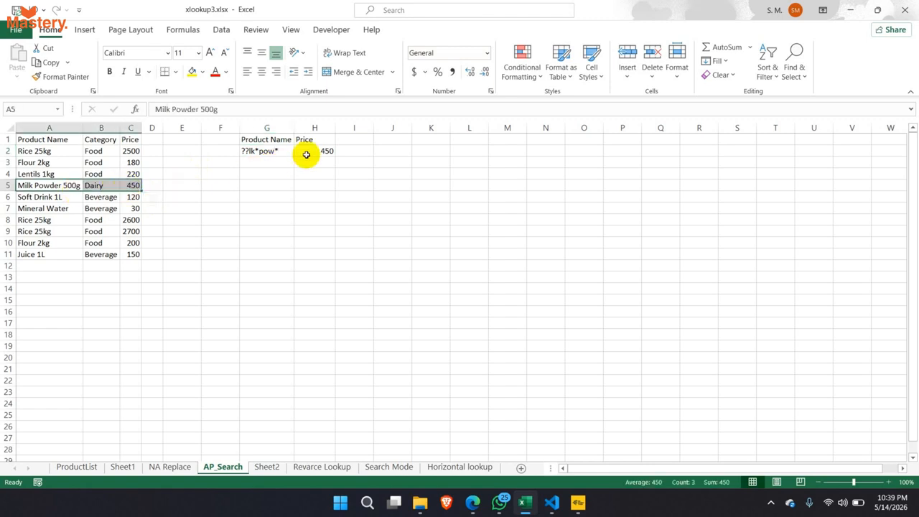
click(306, 153)
click(281, 154)
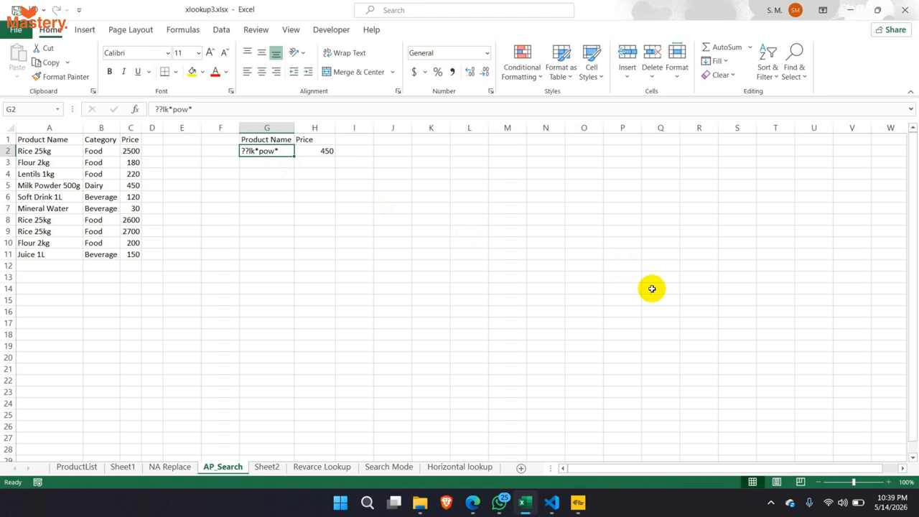
drag(261, 140, 318, 148)
click(286, 208)
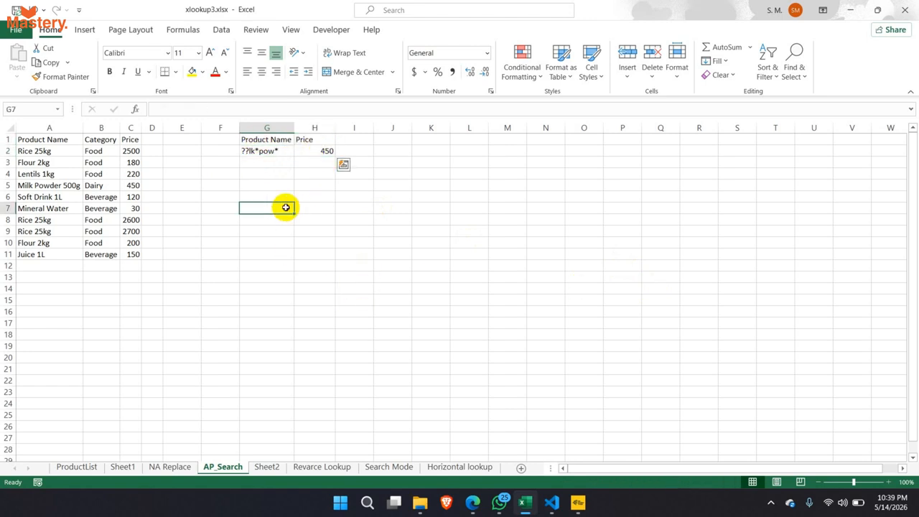
click(279, 151)
mouse_move(474, 503)
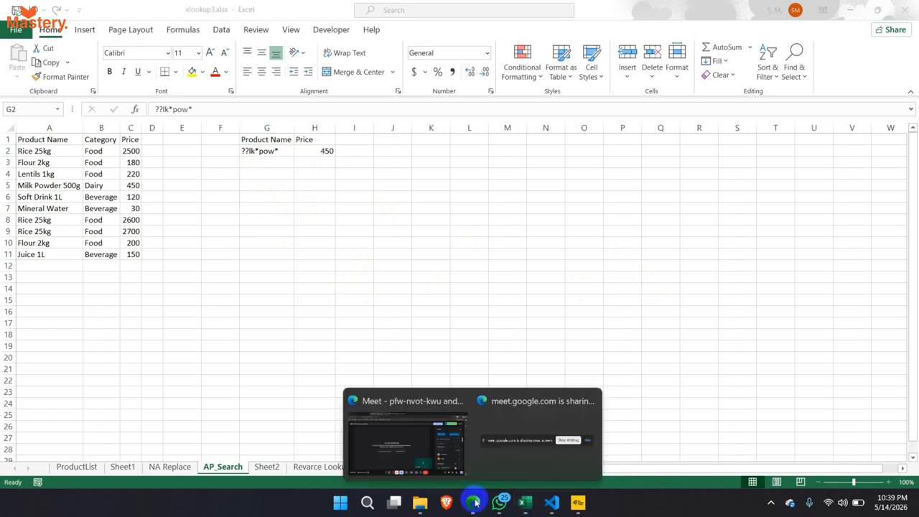
click(406, 441)
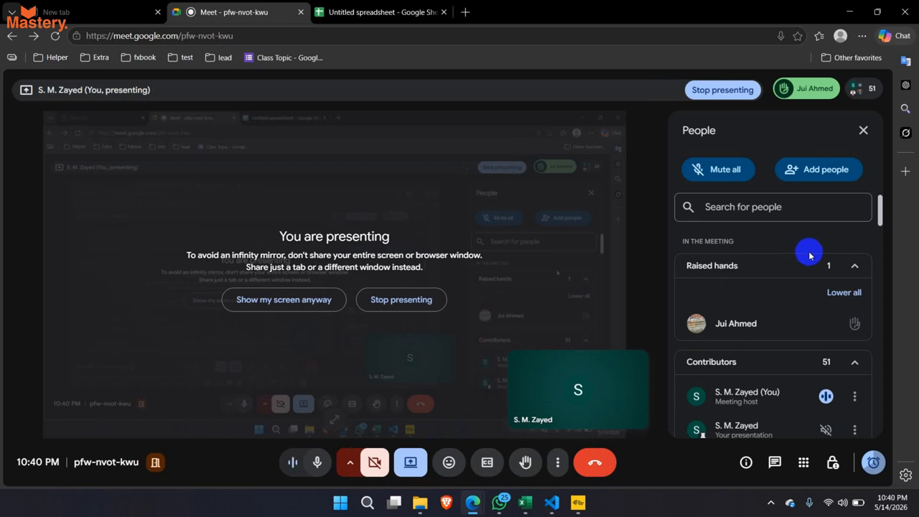
mouse_move(776, 331)
scroll(773, 329, down, 1)
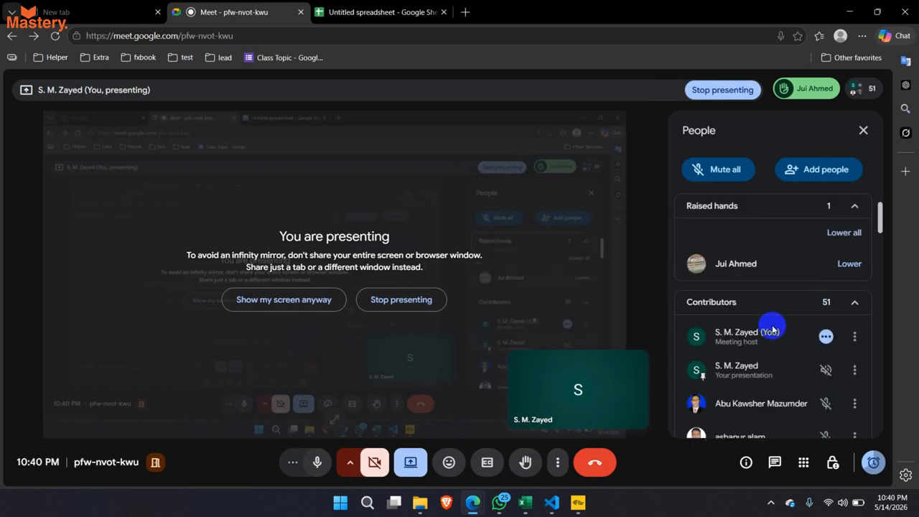
scroll(752, 342, up, 1)
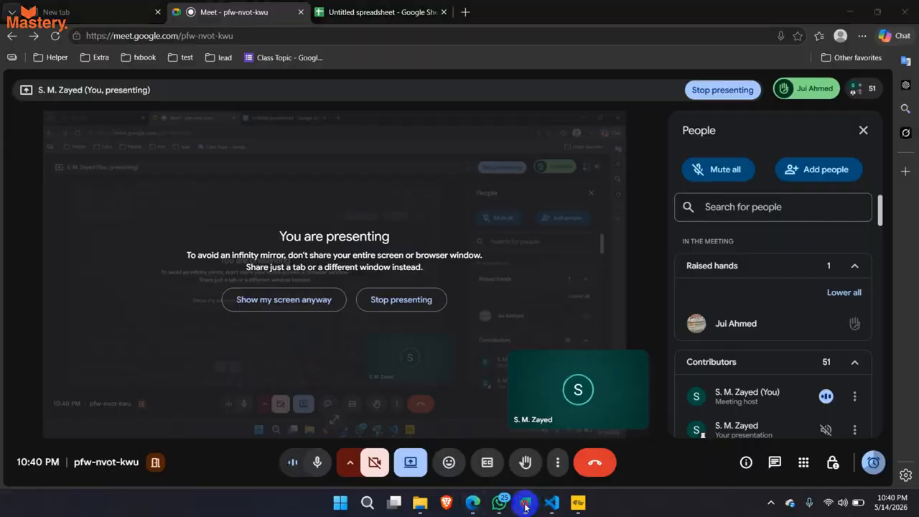
click(525, 503)
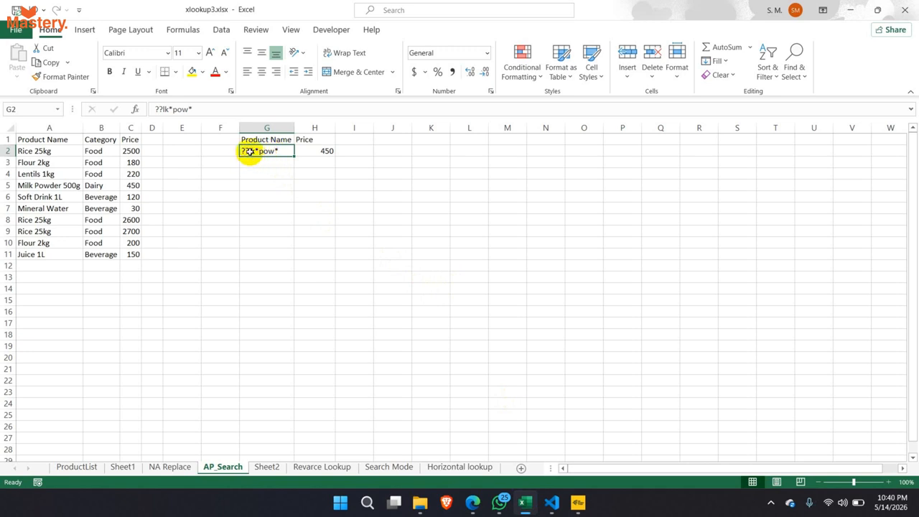
- Replace the leading ?? in G2 with an asterisk, giving *lk*pow*
double_click(249, 152)
drag(250, 151, 241, 152)
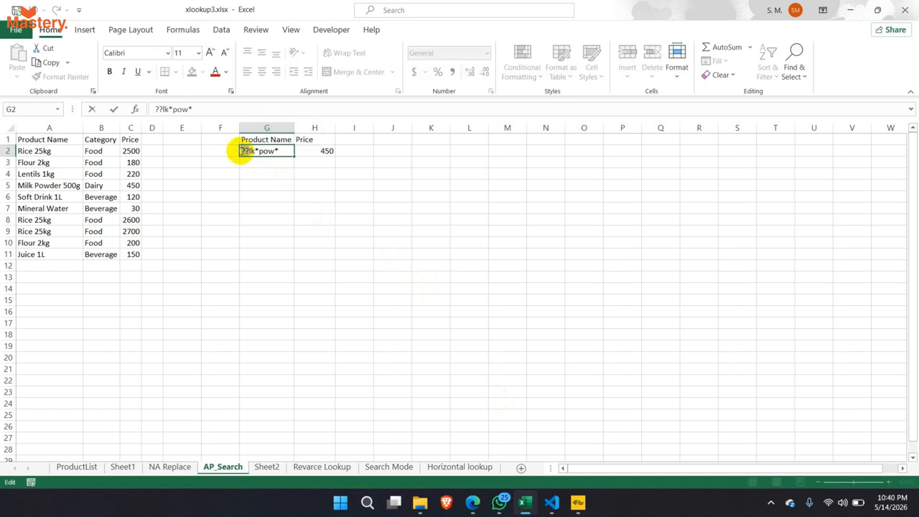
text(*)
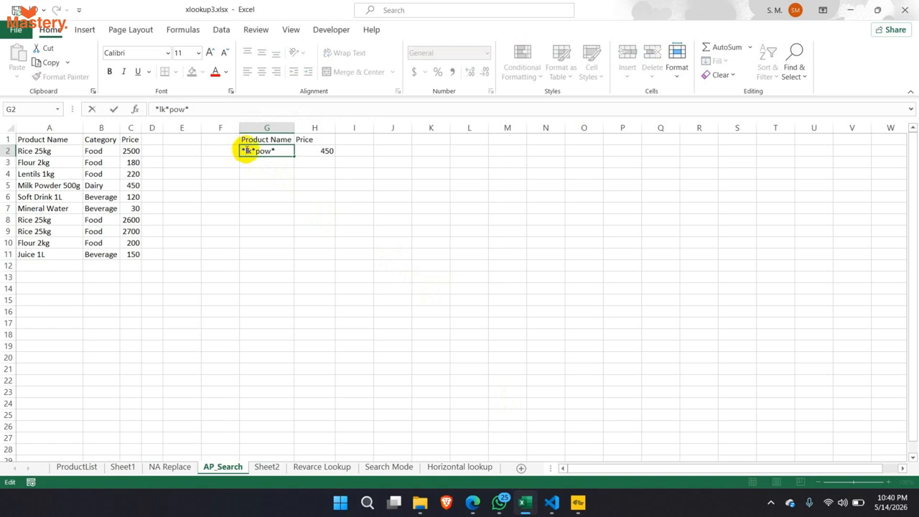
click(254, 151)
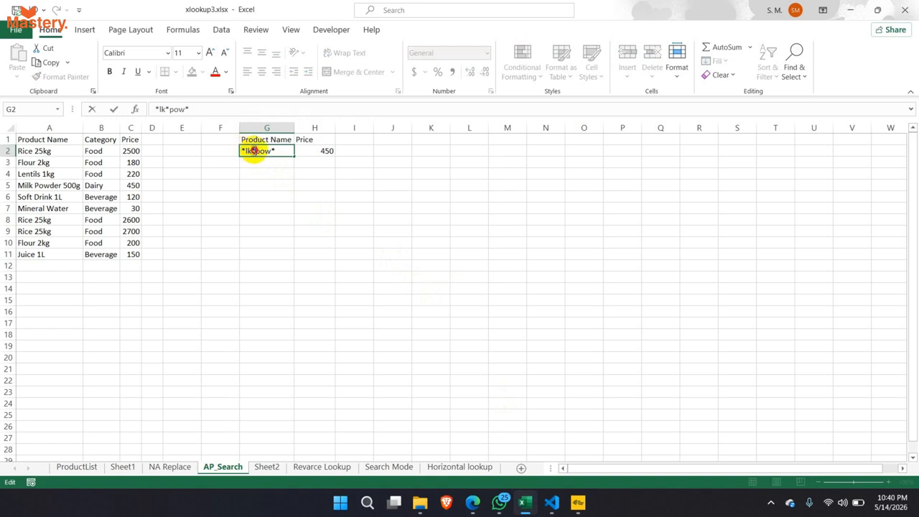
drag(256, 151, 273, 152)
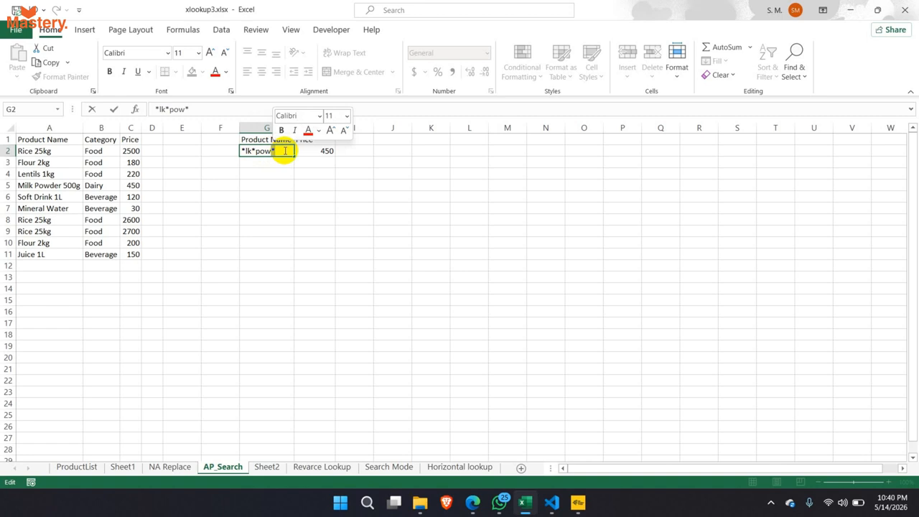
key(Return)
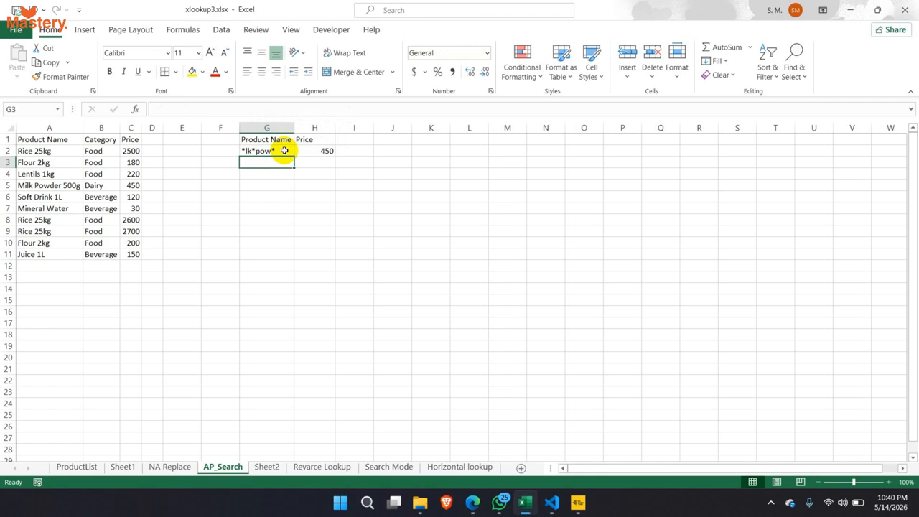
- Delete the leading asterisk so G2 reads lk*pow* and H2 shows Not Found
double_click(244, 150)
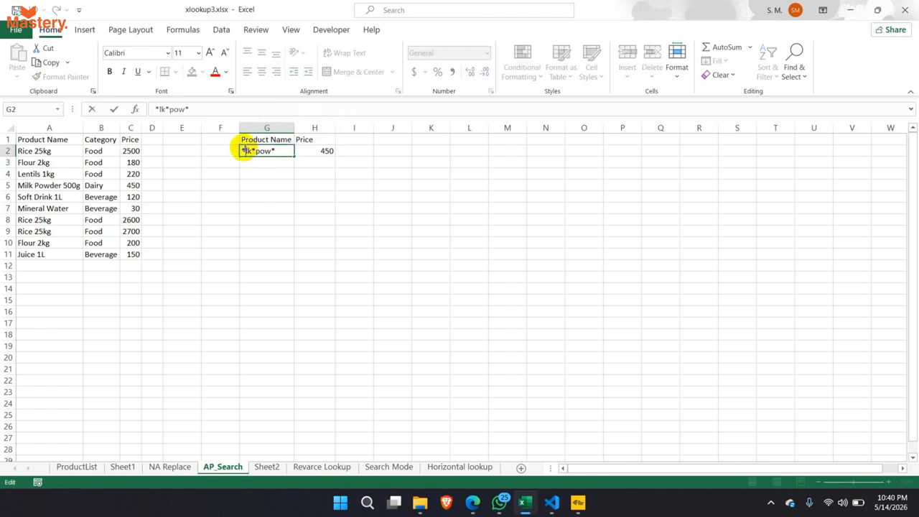
key(BackSpace)
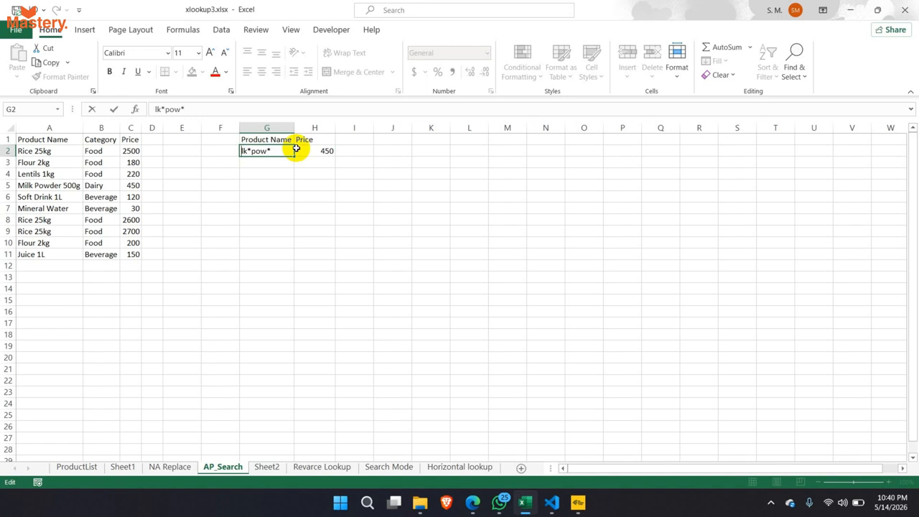
key(Return)
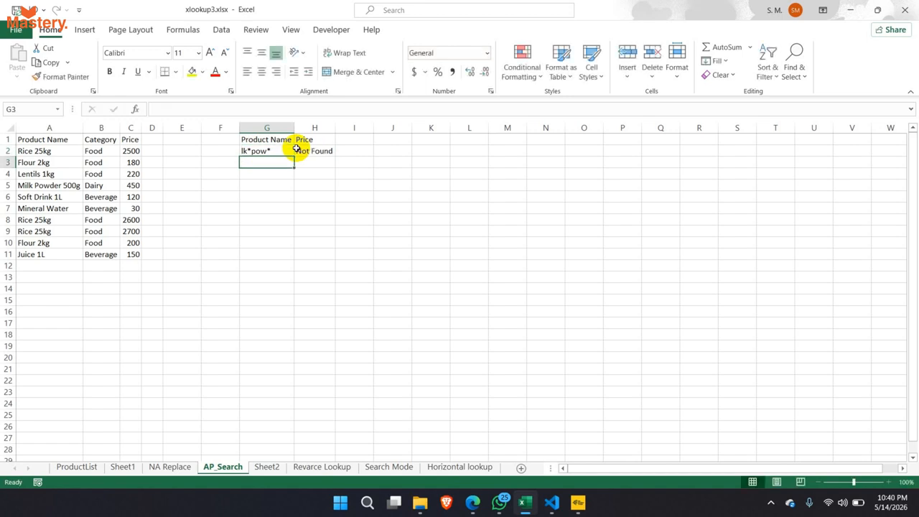
- Prefix G2 with ?? so it reads ??lk*pow* and H2 returns 450 again
click(302, 151)
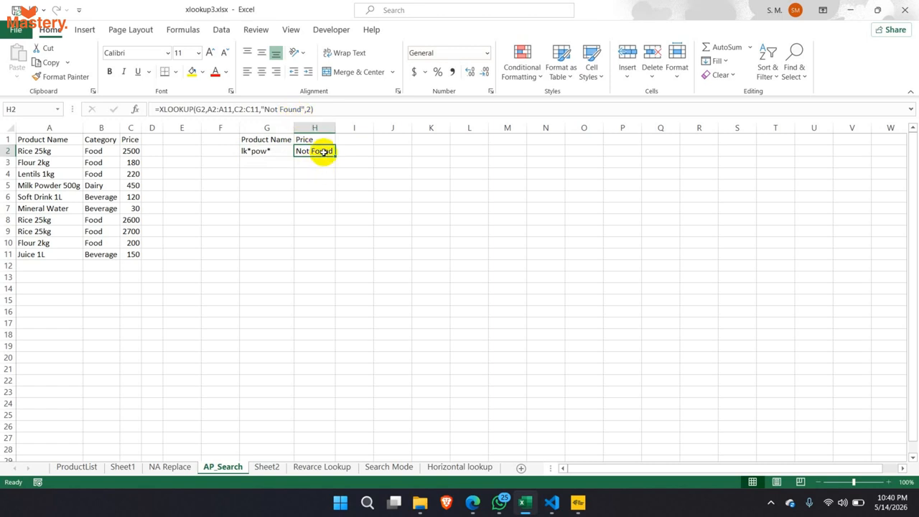
double_click(244, 151)
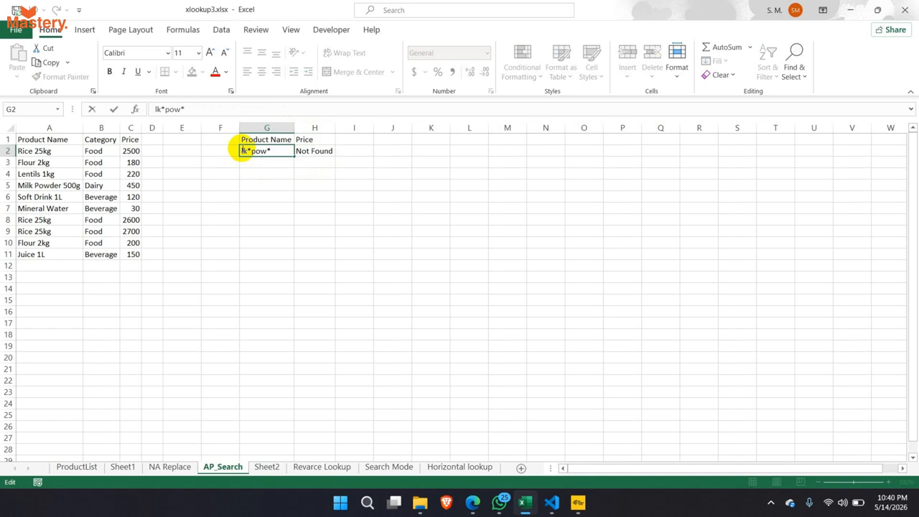
text(??)
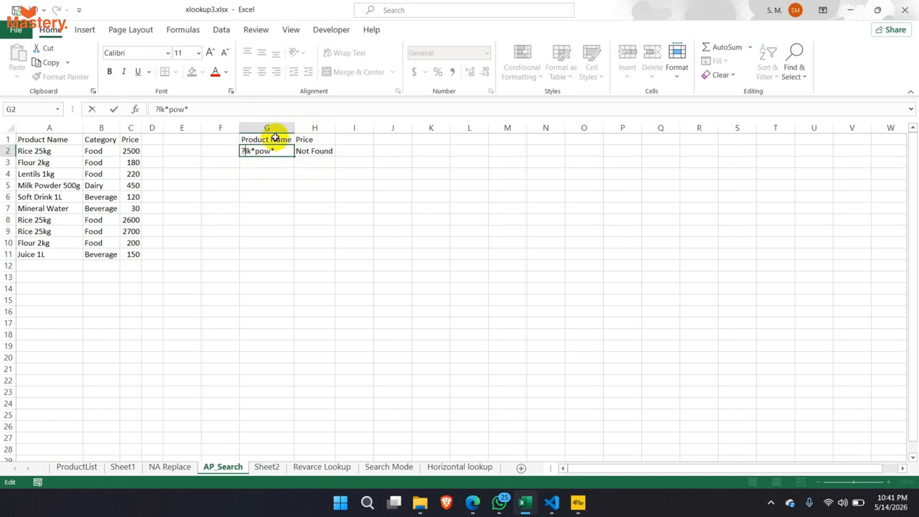
key(Return)
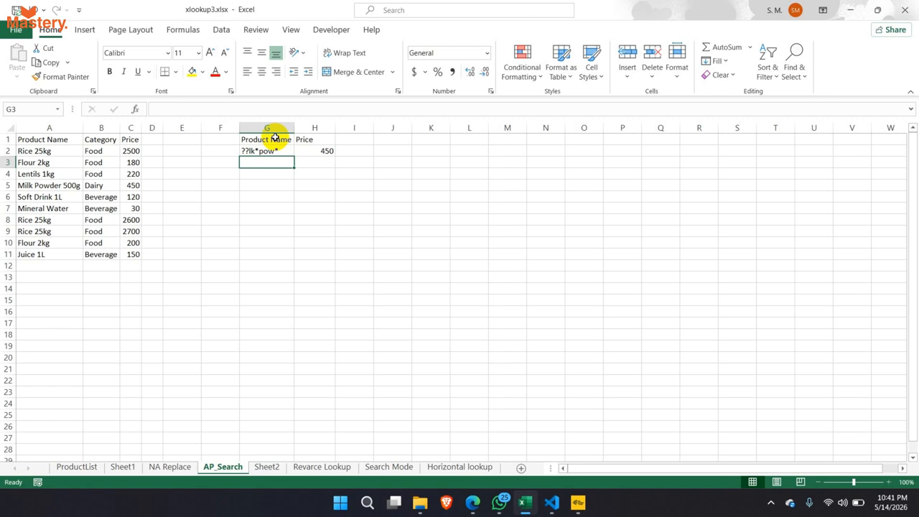
click(529, 503)
click(527, 504)
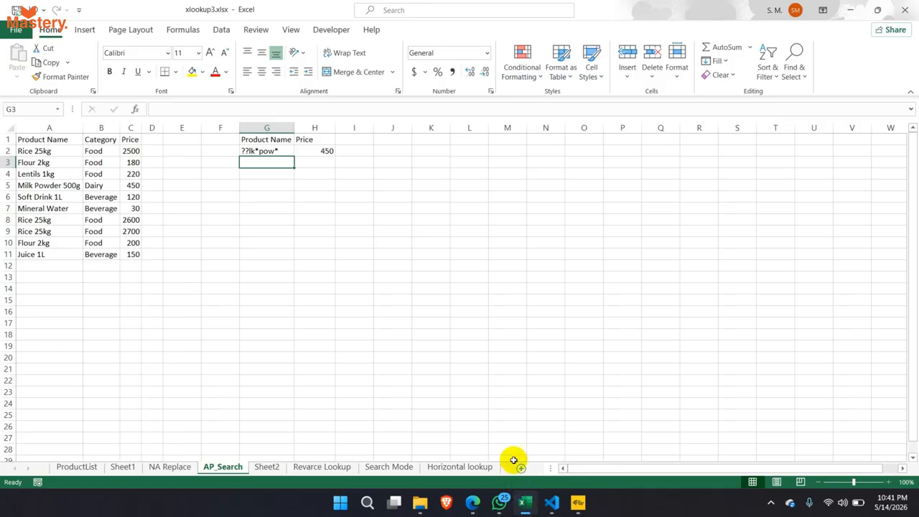
click(286, 152)
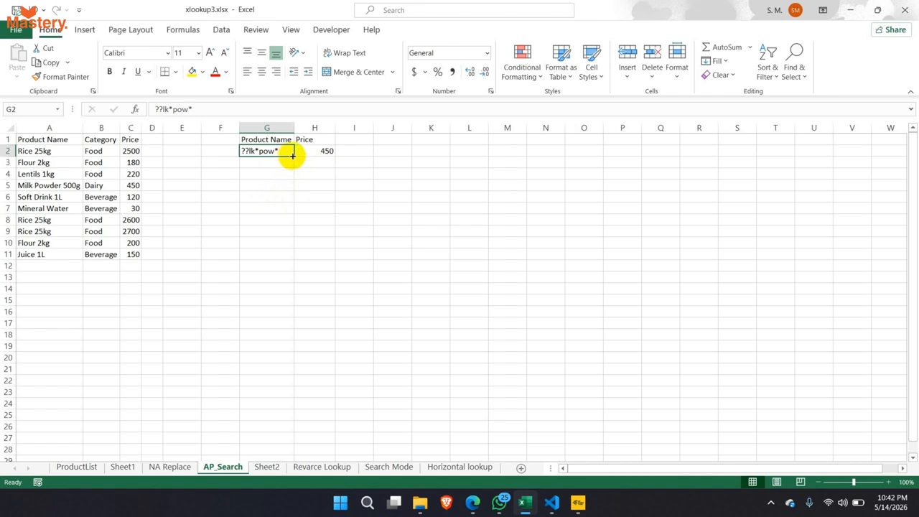
drag(279, 166, 277, 252)
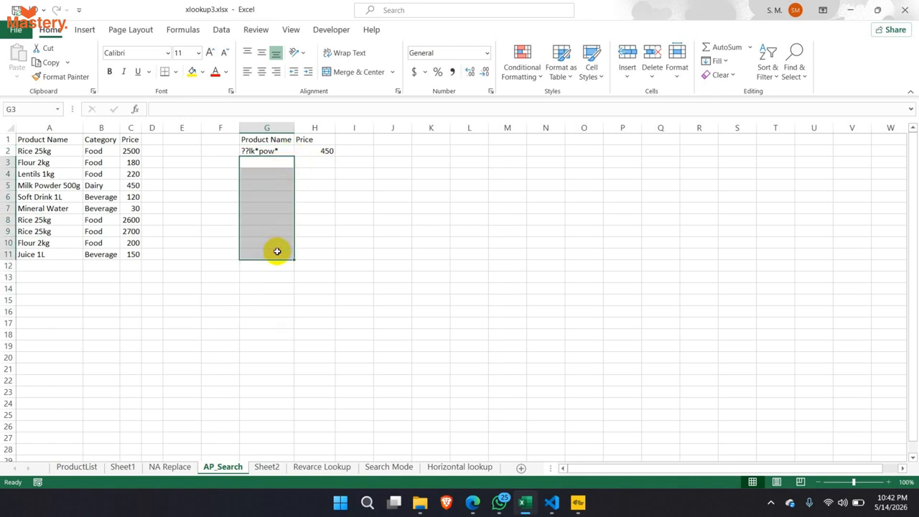
drag(266, 161, 310, 155)
click(282, 165)
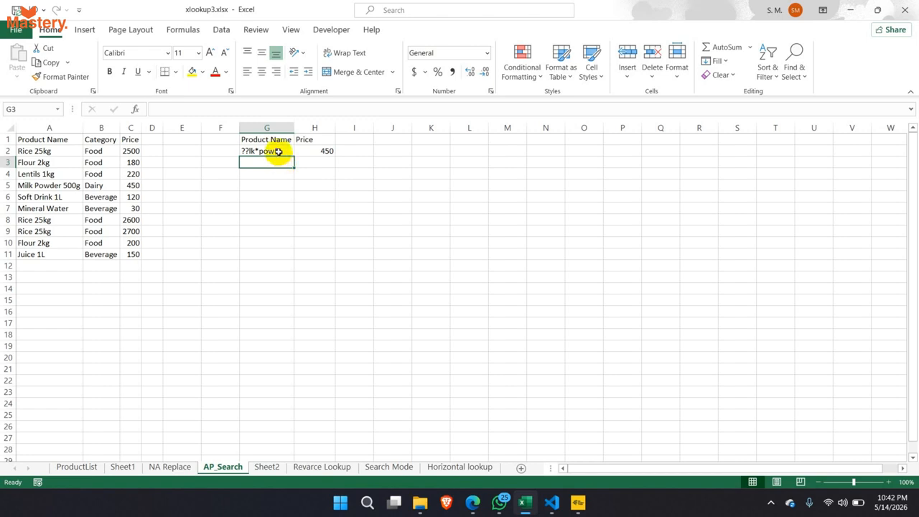
drag(278, 151, 308, 151)
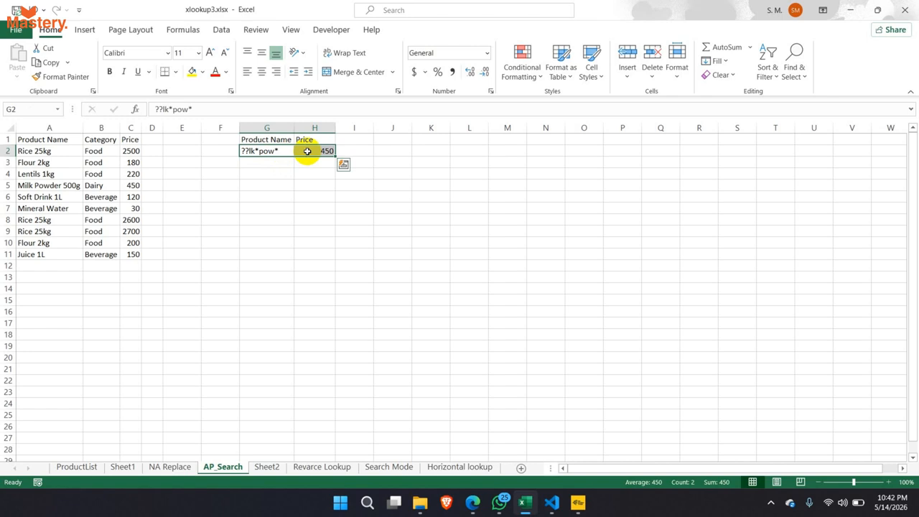
click(277, 168)
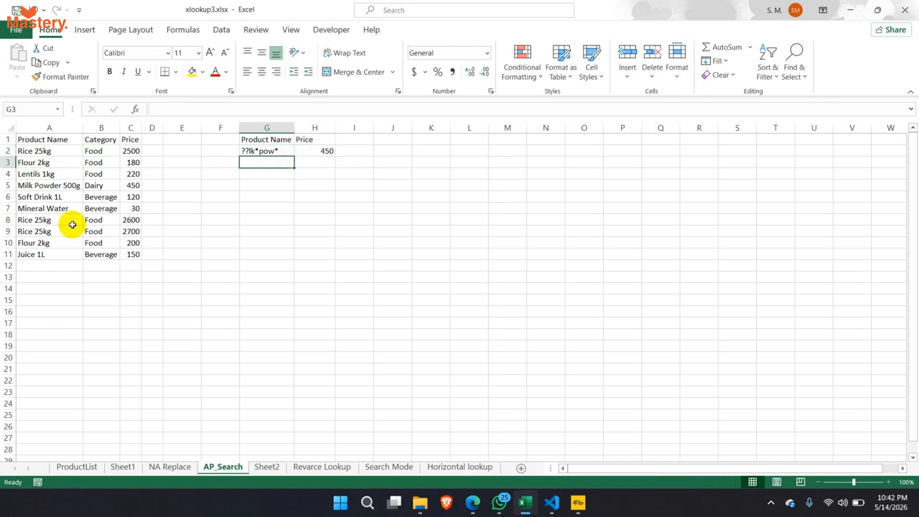
drag(45, 221, 120, 234)
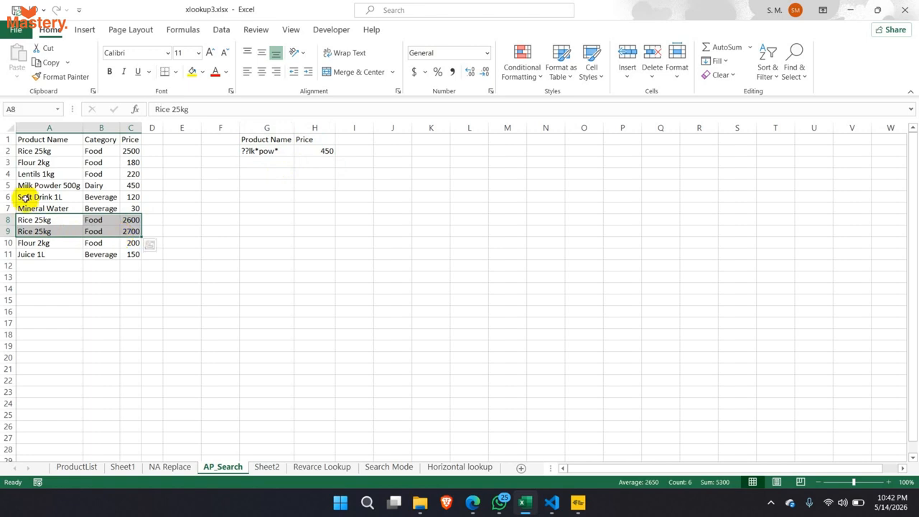
drag(41, 151, 129, 151)
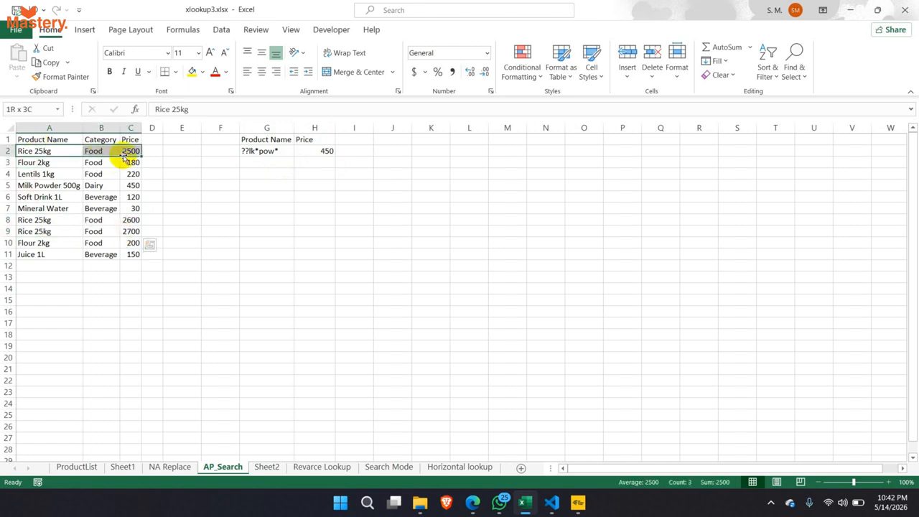
click(277, 152)
drag(277, 152, 304, 150)
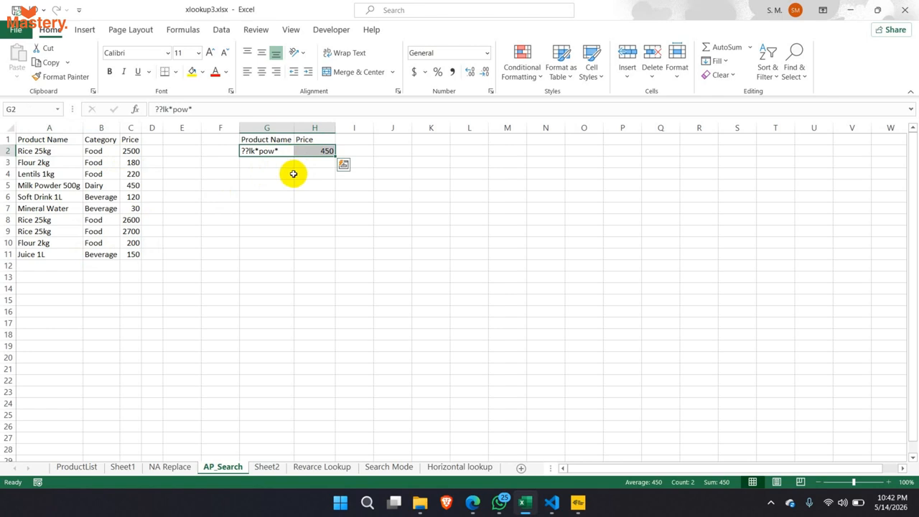
click(278, 152)
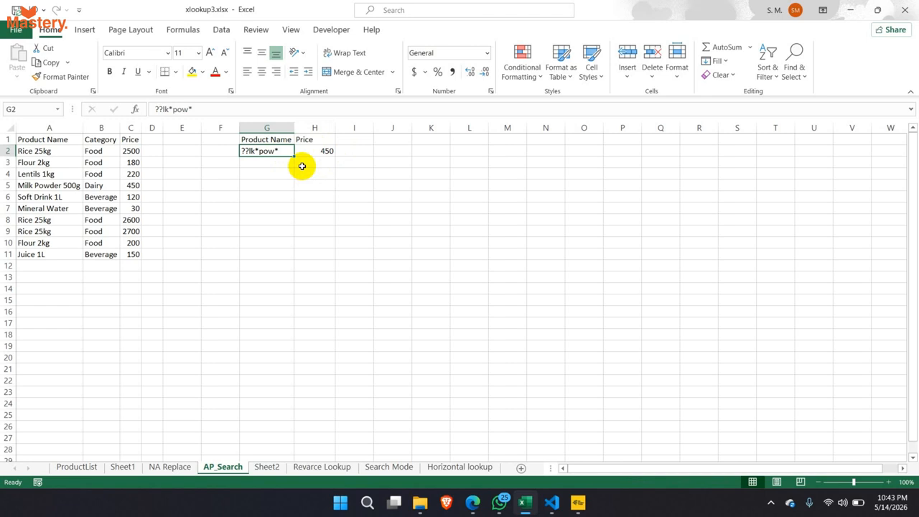
click(318, 194)
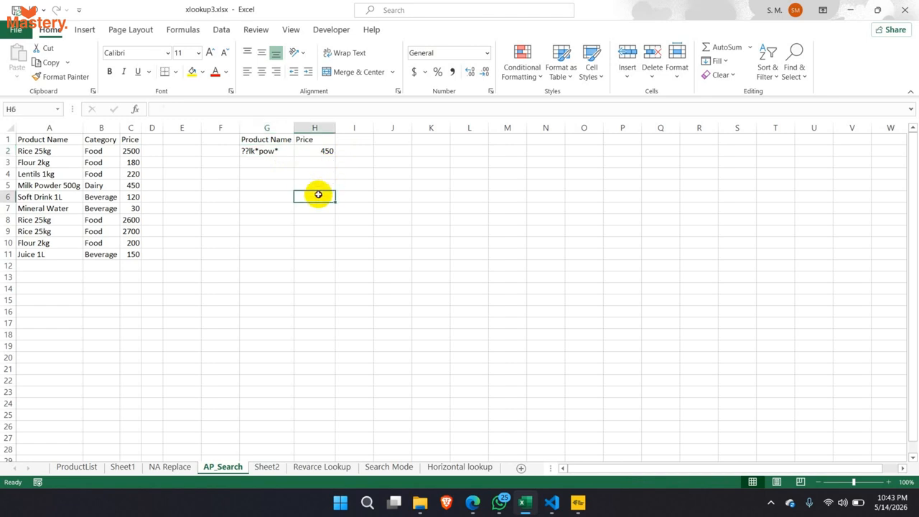
click(285, 195)
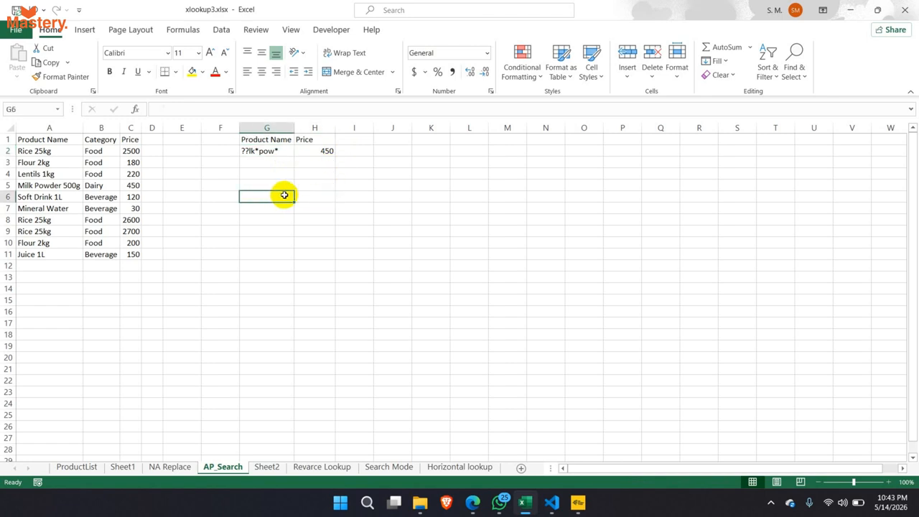
click(314, 152)
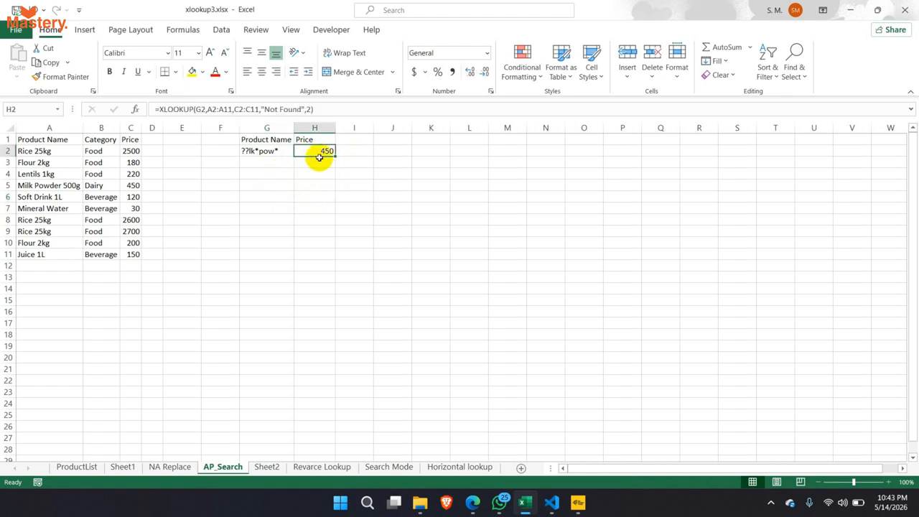
- Copy H2's XLOOKUP formula and paste it into H7, then cancel that entry
drag(335, 109, 156, 109)
key(ctrl+c)
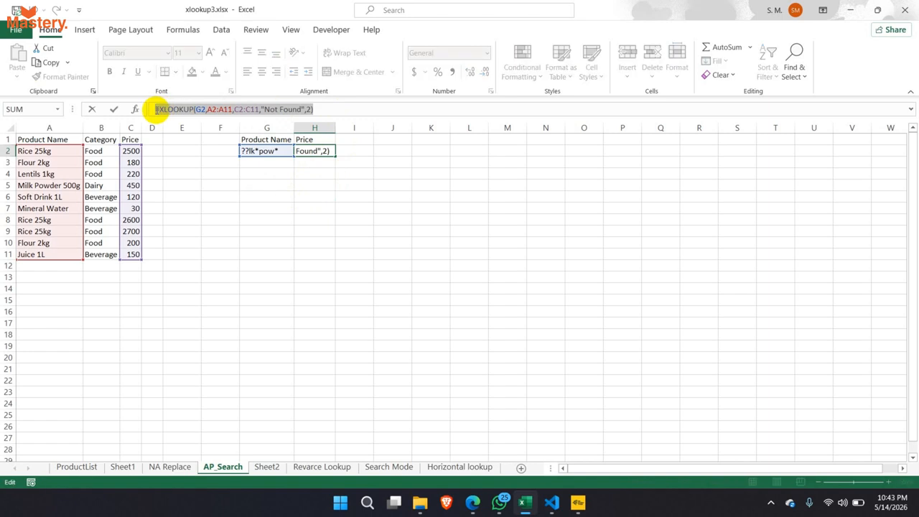
key(Escape)
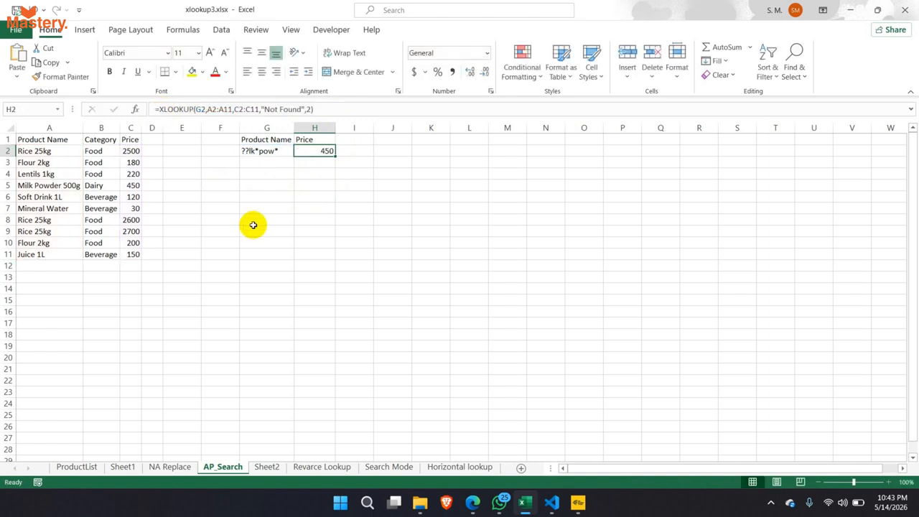
double_click(313, 208)
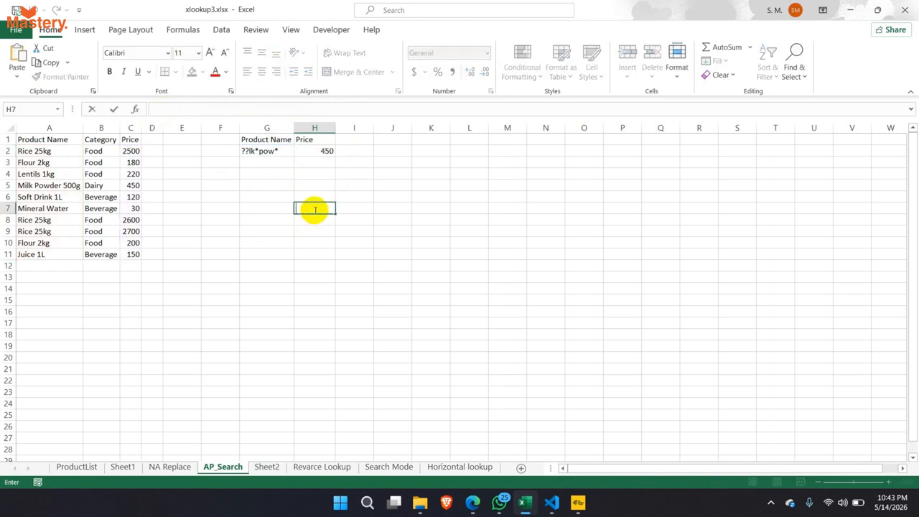
key(ctrl+v)
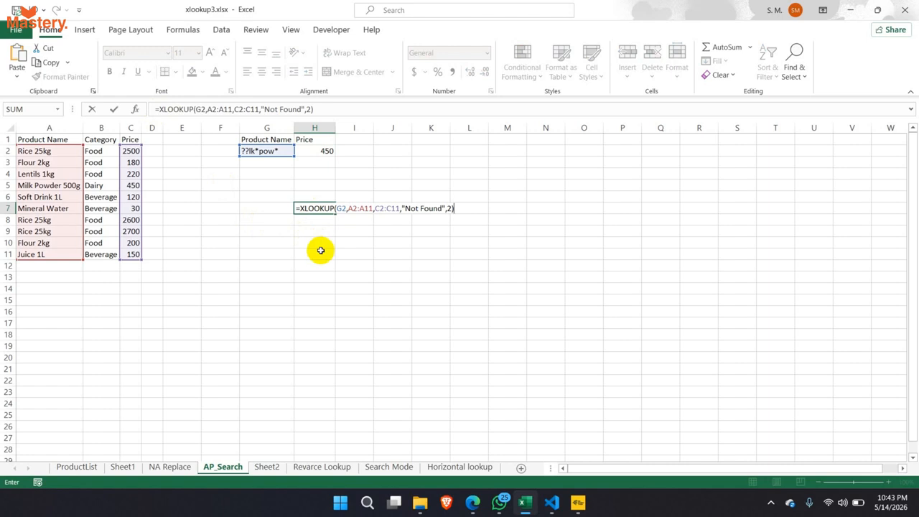
key(Escape)
- Enter Rice as a second search term in G7
click(272, 209)
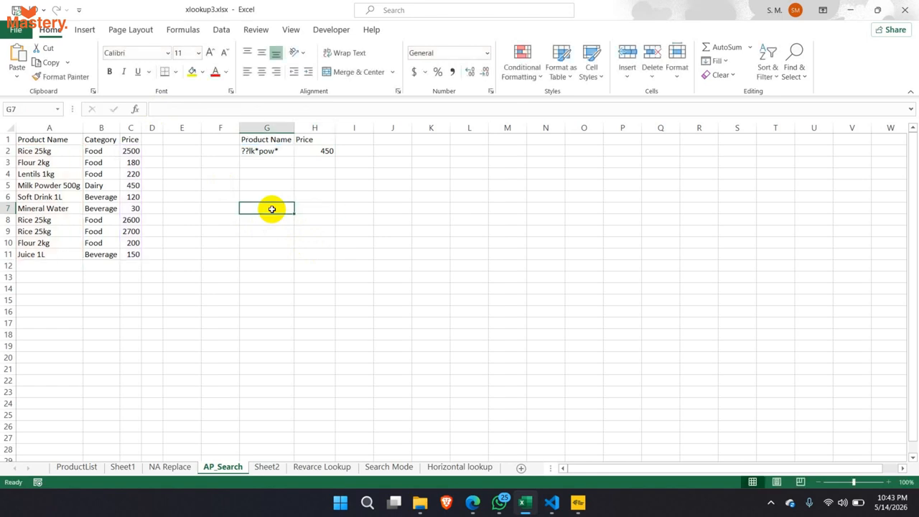
text(Rice)
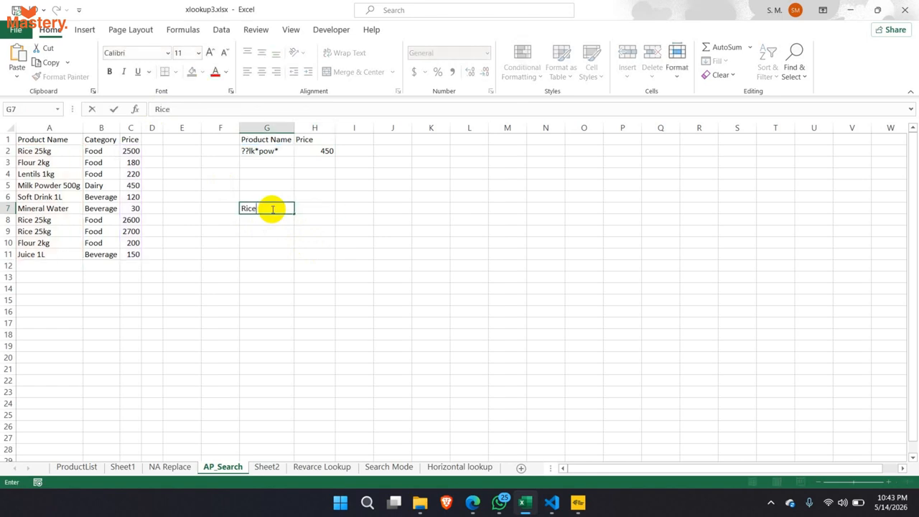
key(Return)
click(311, 209)
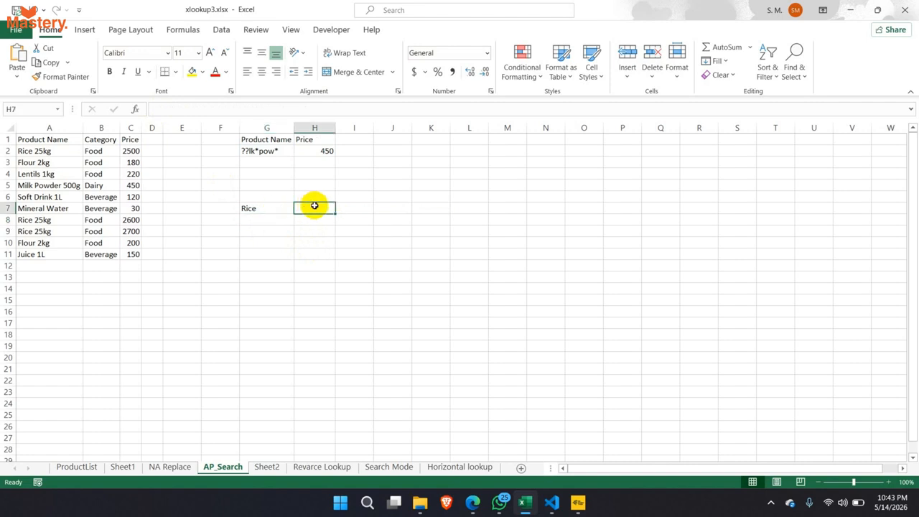
key(Escape)
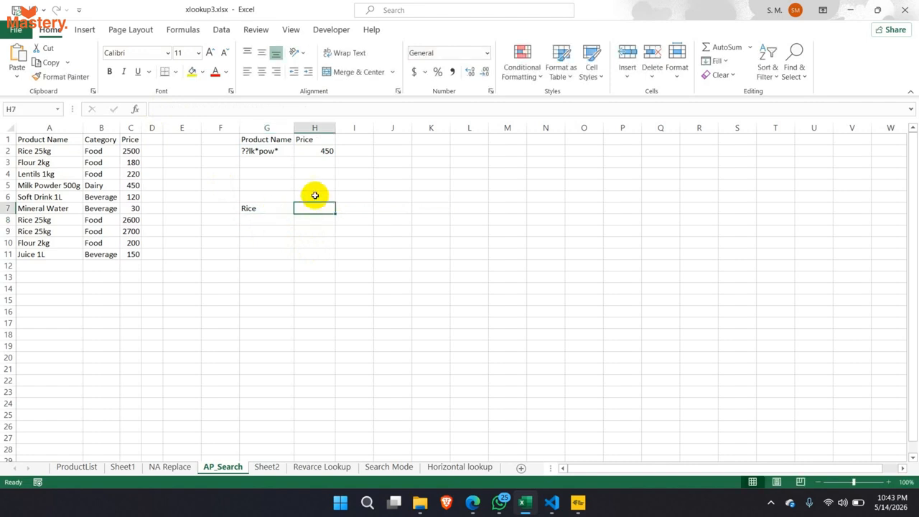
click(313, 197)
- Paste H2's XLOOKUP into H7 and change its lookup value from G2 to G7
click(322, 151)
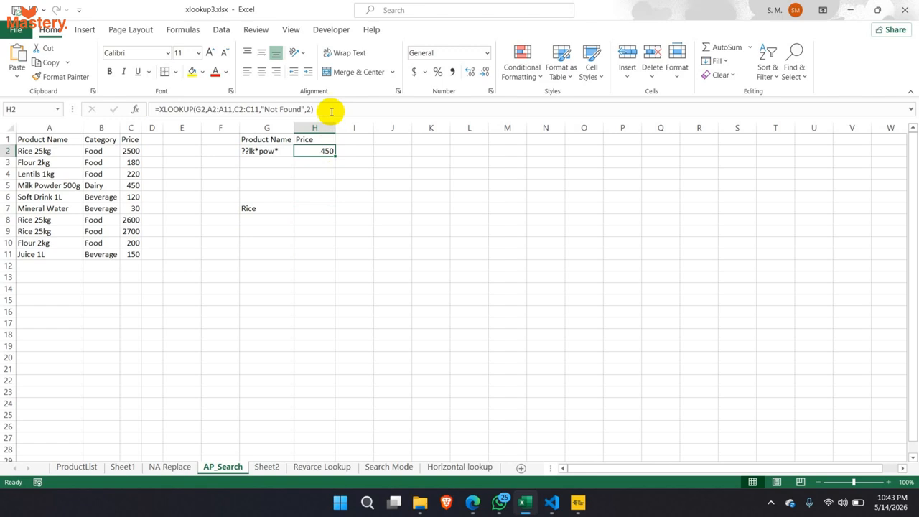
drag(333, 111, 175, 115)
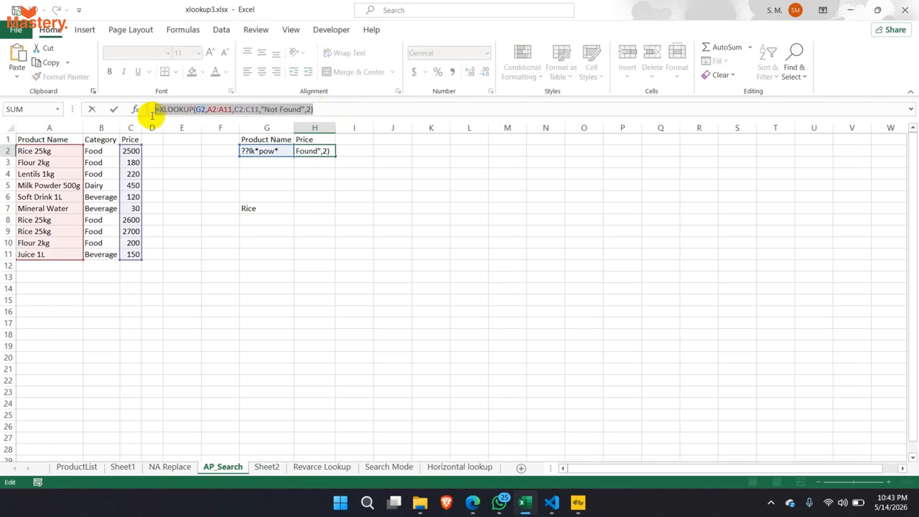
key(Escape)
double_click(304, 209)
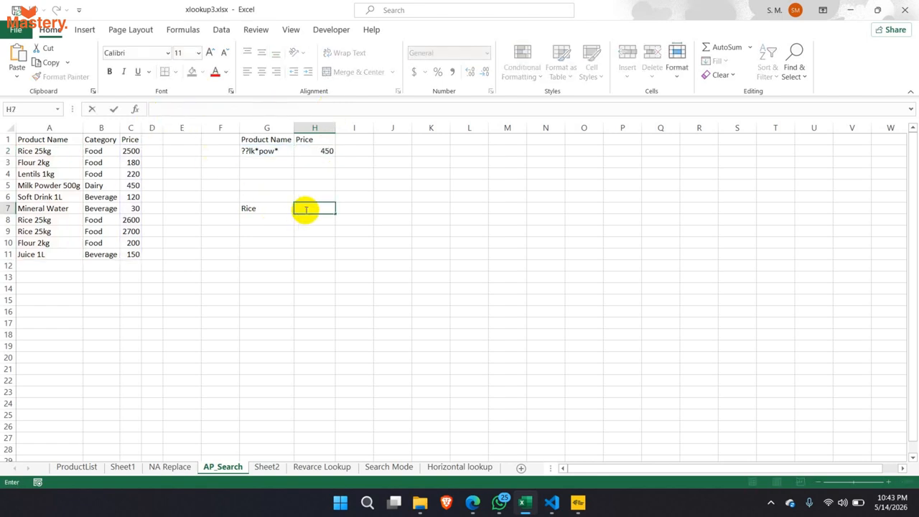
key(ctrl+v)
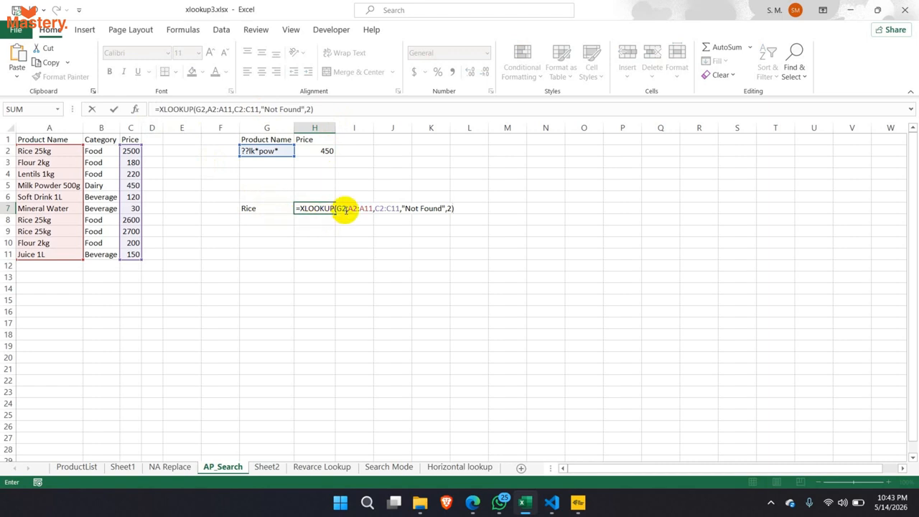
click(347, 209)
key(BackSpace)
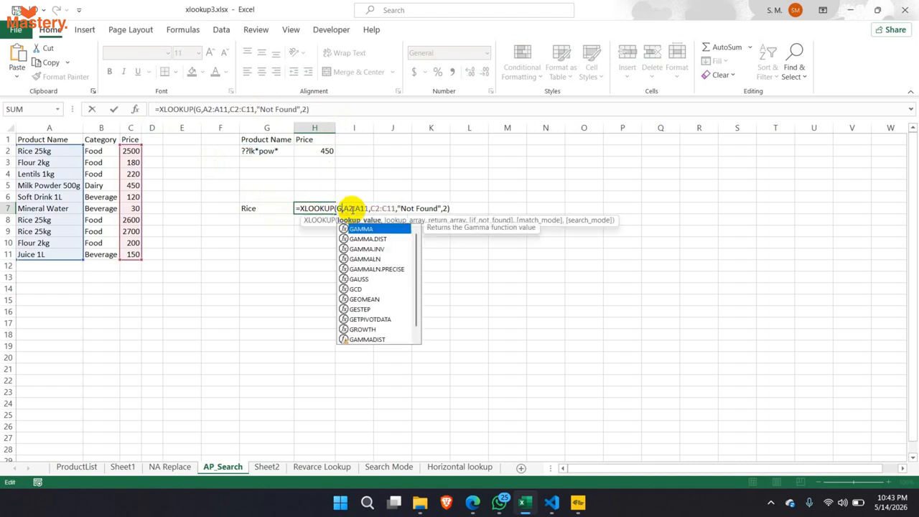
text(7)
key(Return)
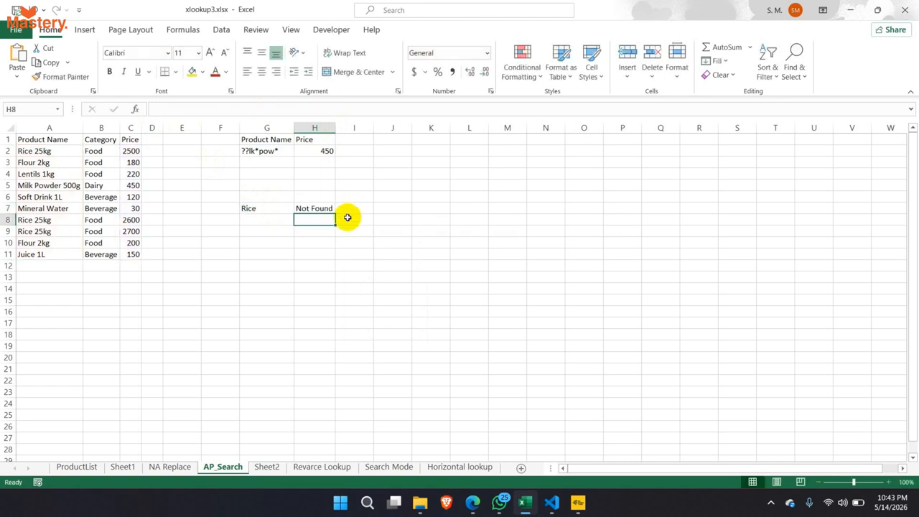
- Review Rice in G7, H7's Not Found result, and the G2 wildcard pattern
click(291, 209)
click(309, 208)
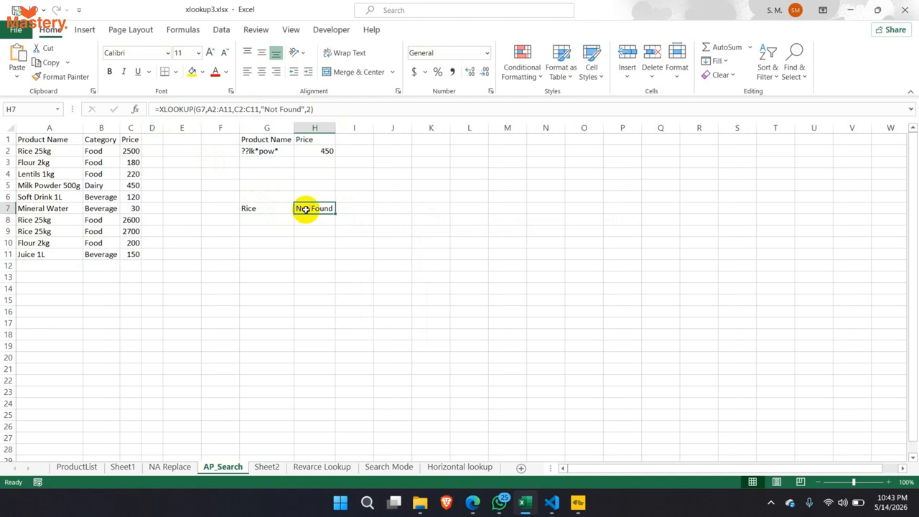
click(259, 152)
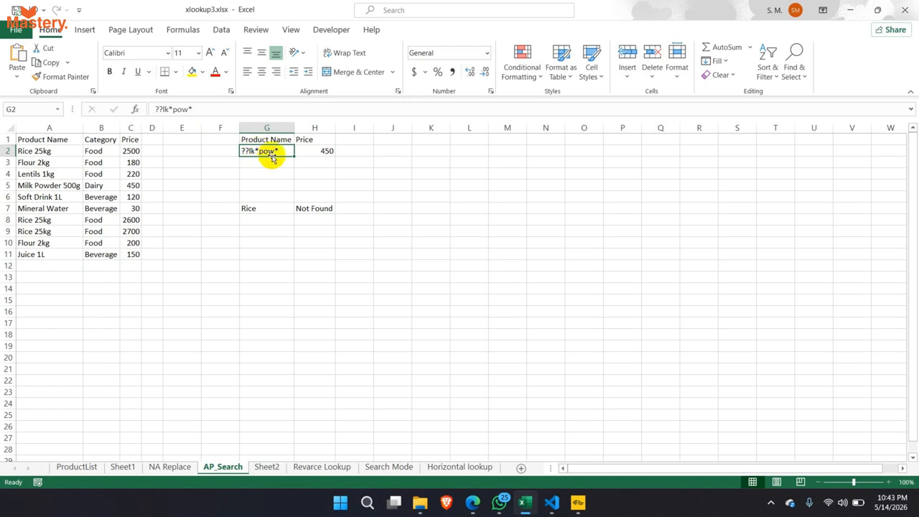
click(314, 208)
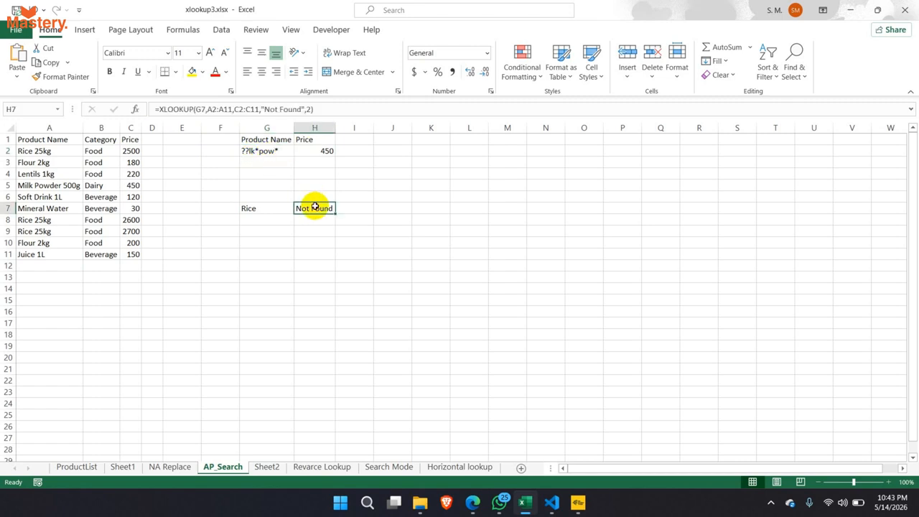
- Wrap G7 in wildcards: =XLOOKUP("*"&G7&"*",A2:A11,C2:C11,"Not Found",2), so Rice returns 2500
click(199, 110)
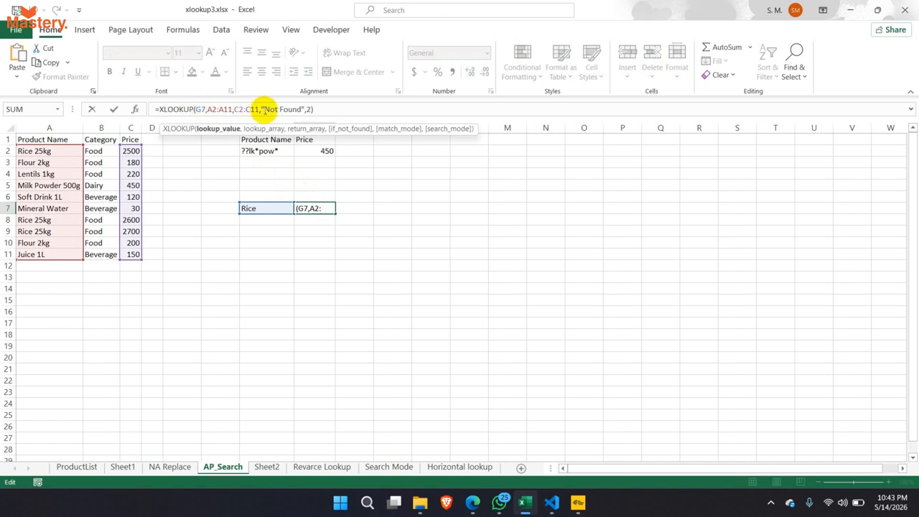
text(")
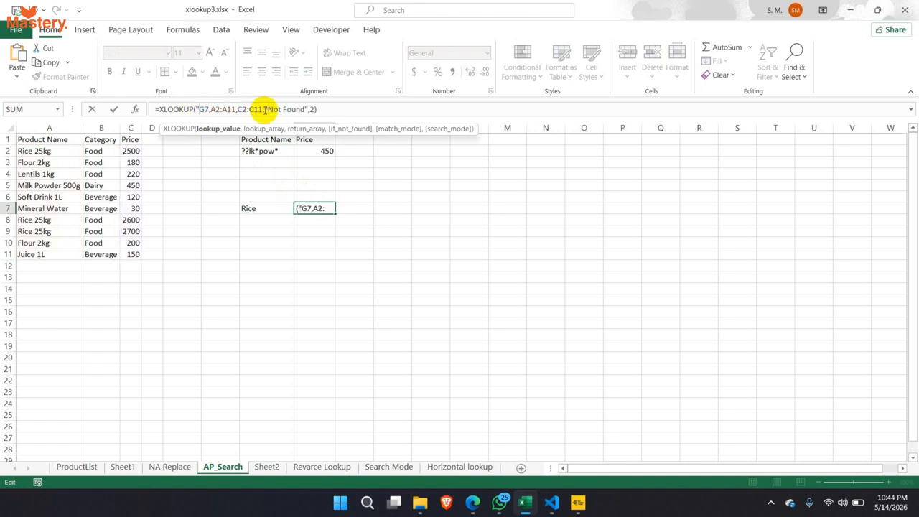
text(*")
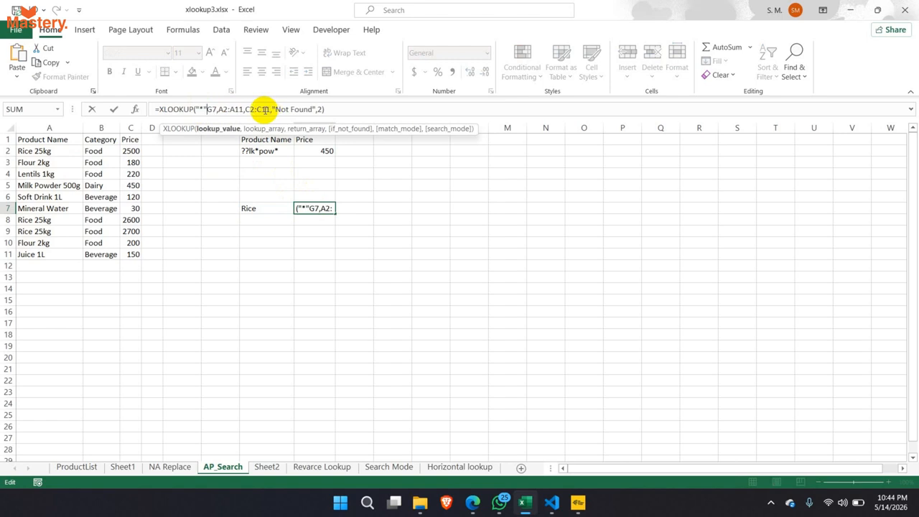
text(&)
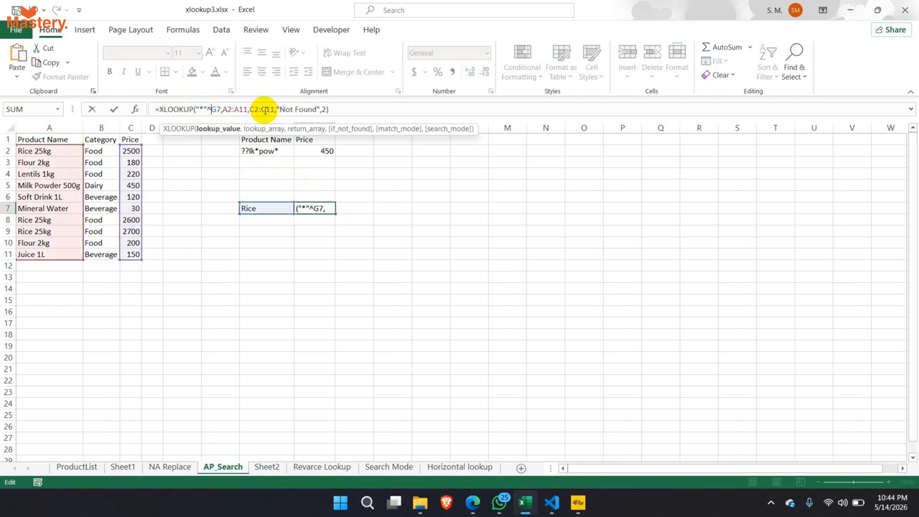
key(BackSpace)
text(&)
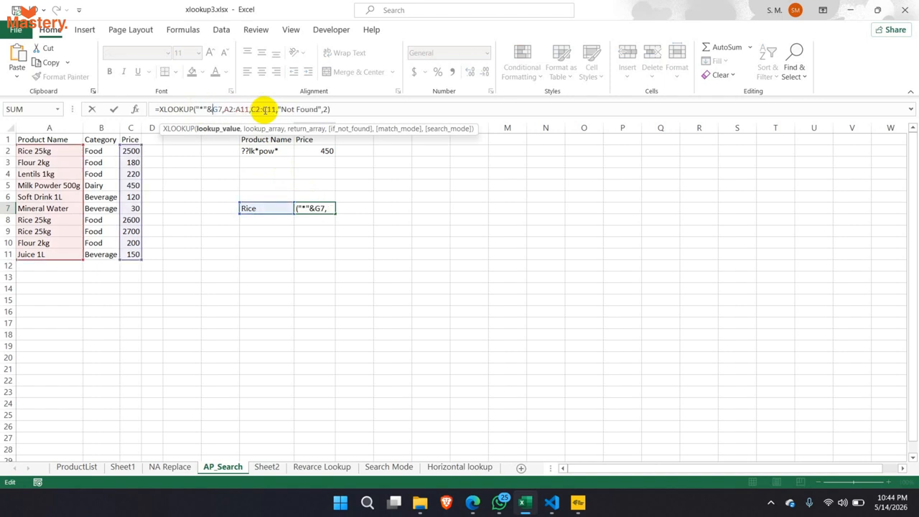
key(Right)
key(Right)
text(&)
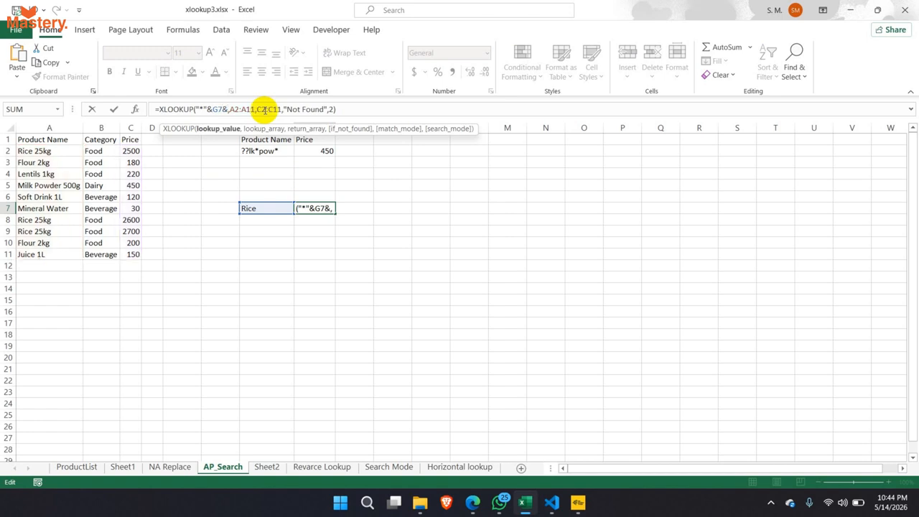
text(")
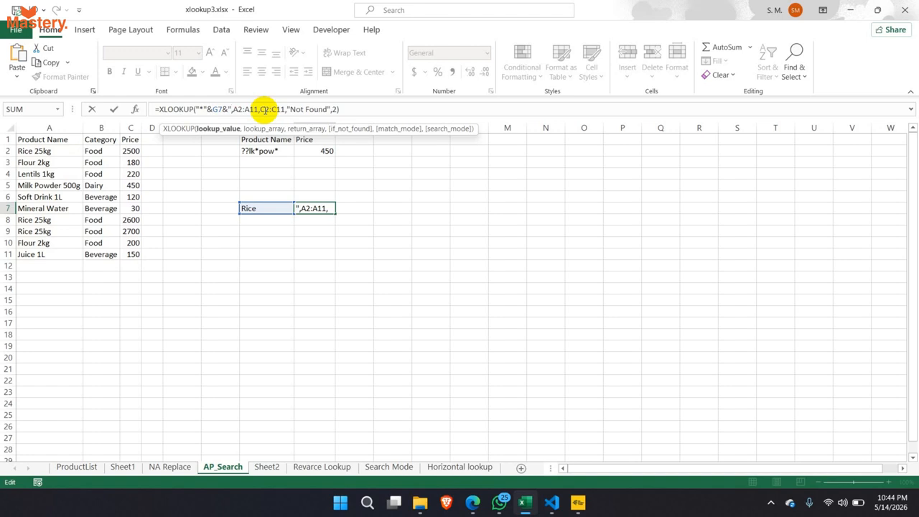
text(*")
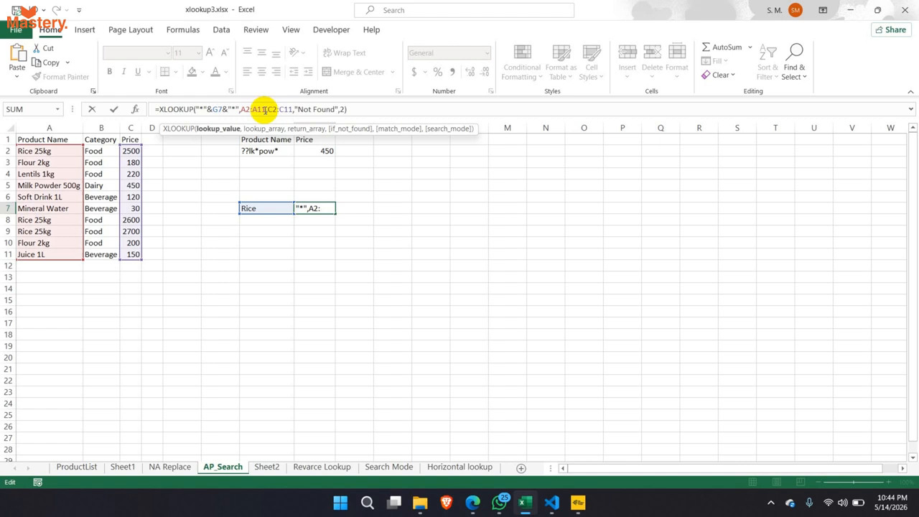
key(Return)
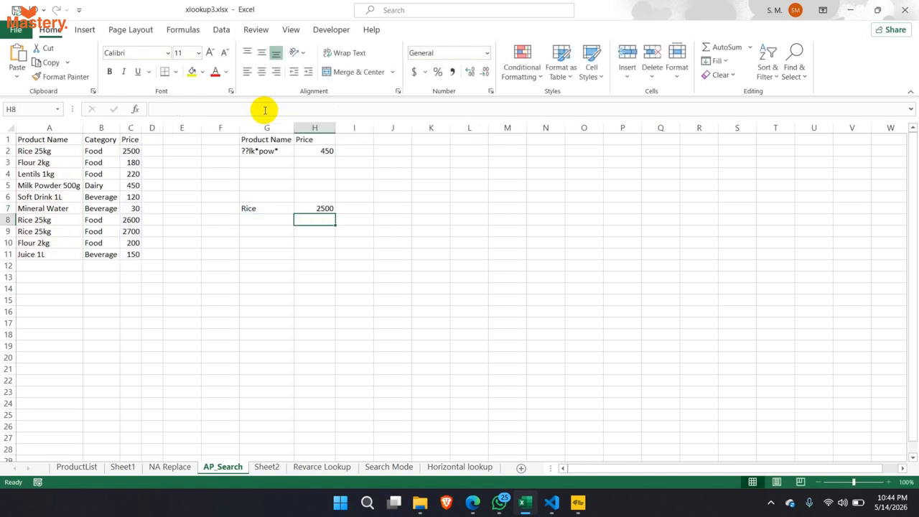
click(310, 208)
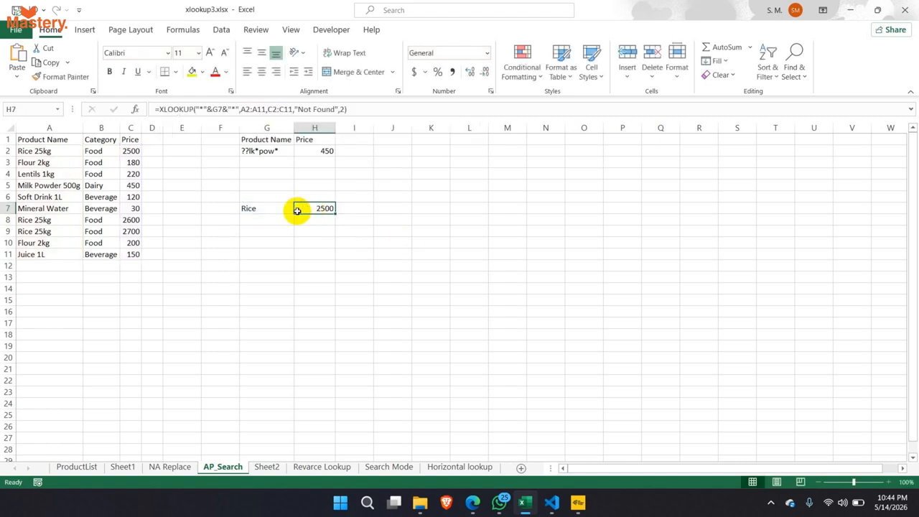
drag(131, 150, 43, 151)
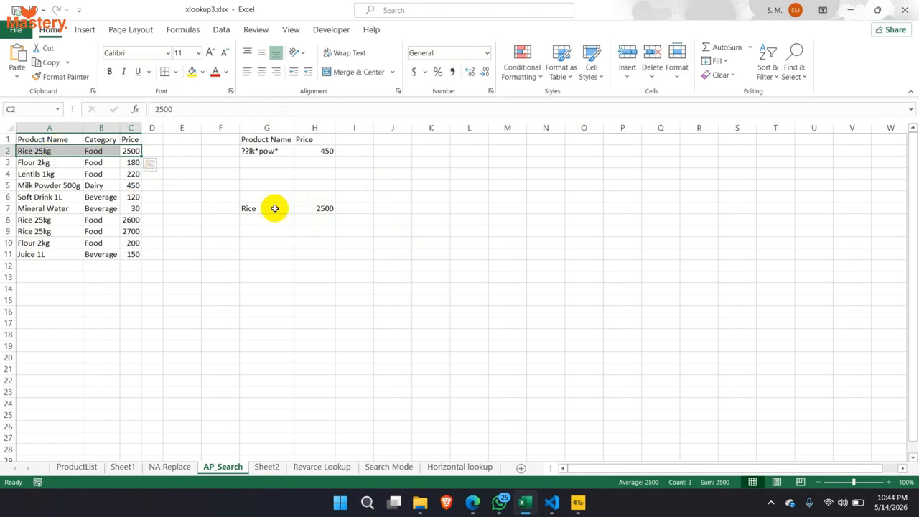
click(309, 209)
click(263, 209)
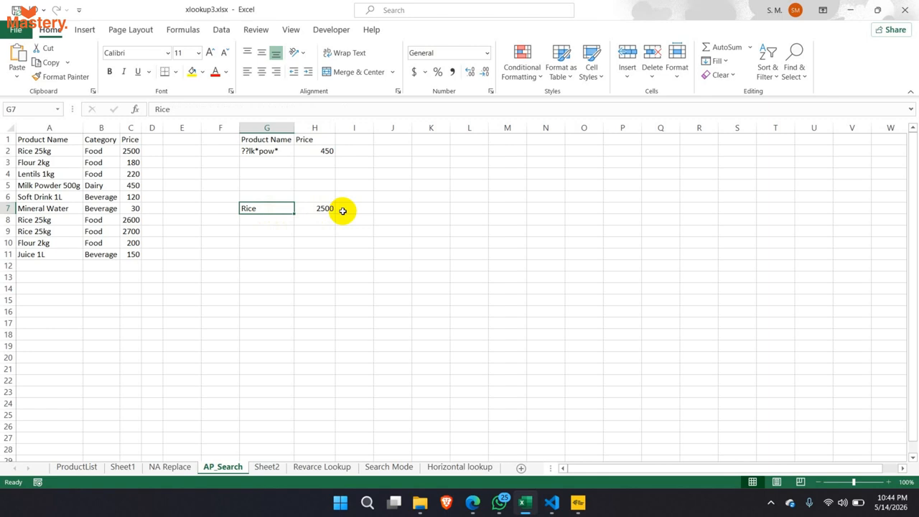
click(132, 150)
drag(131, 220, 132, 232)
click(322, 207)
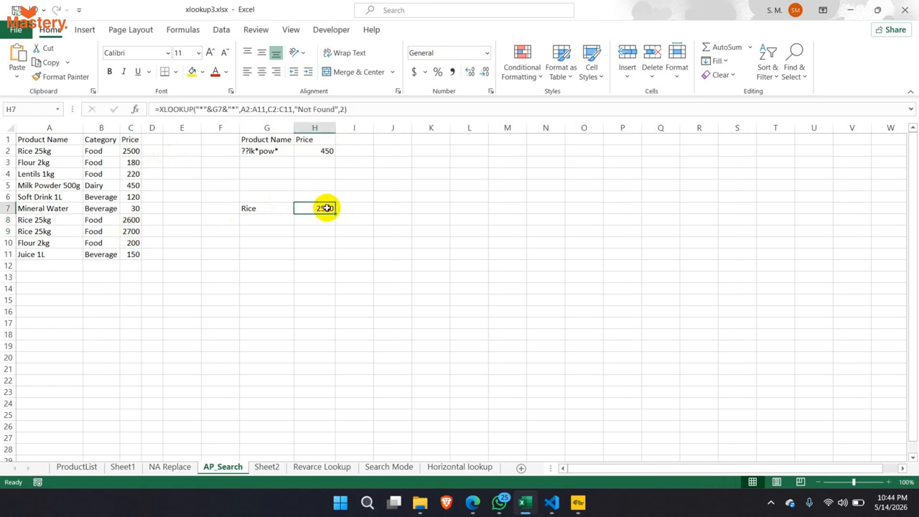
click(273, 209)
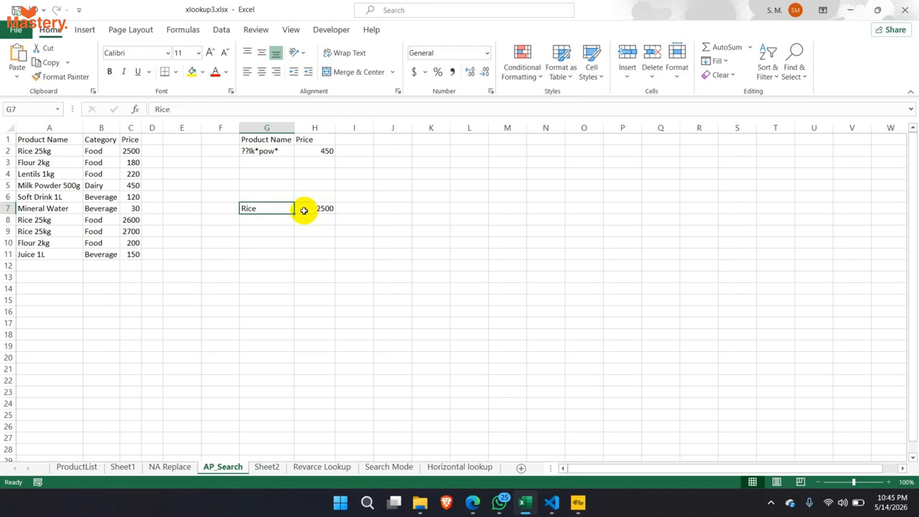
click(288, 222)
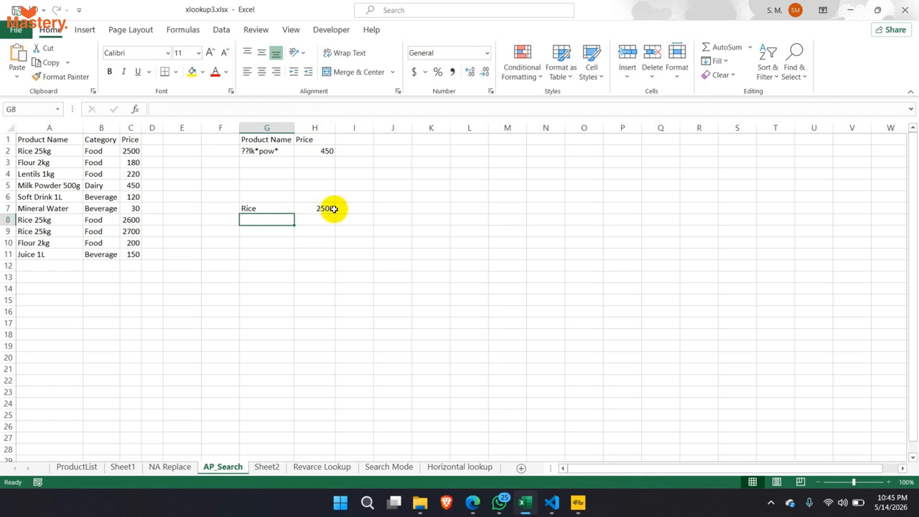
click(291, 209)
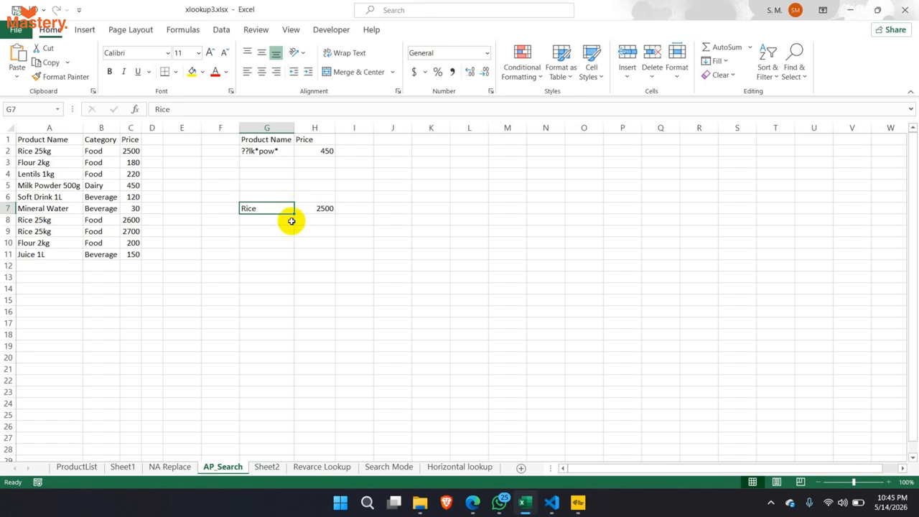
drag(288, 209, 288, 224)
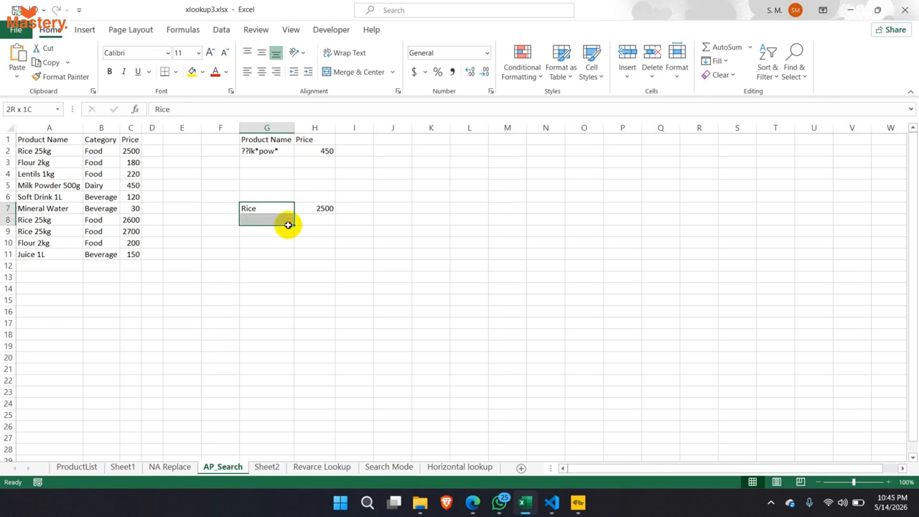
drag(288, 225, 288, 213)
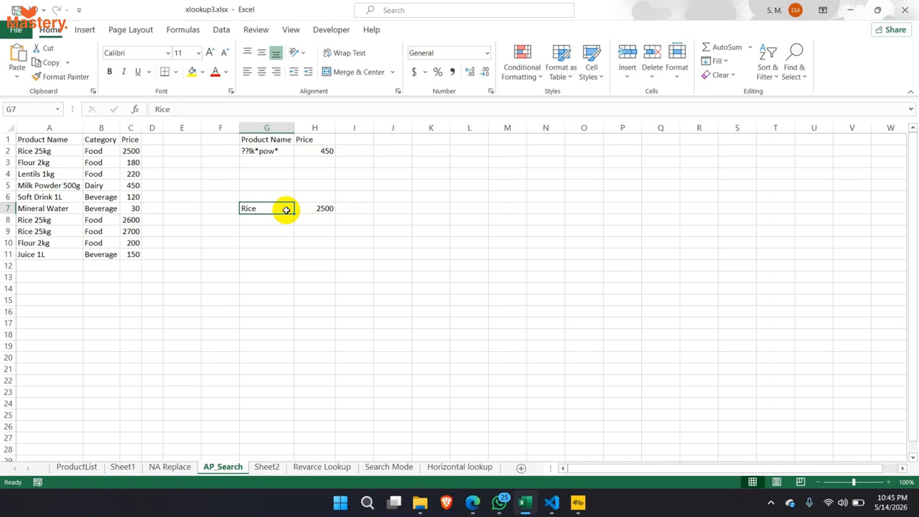
drag(131, 220, 133, 234)
click(131, 151)
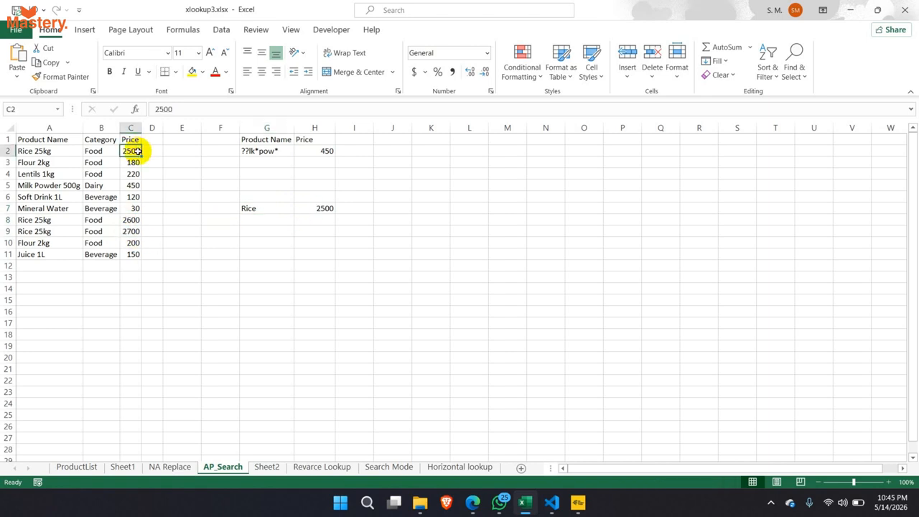
- Try the letter s in G7, undo back to Rice, and inspect H7's wildcard formula
click(289, 209)
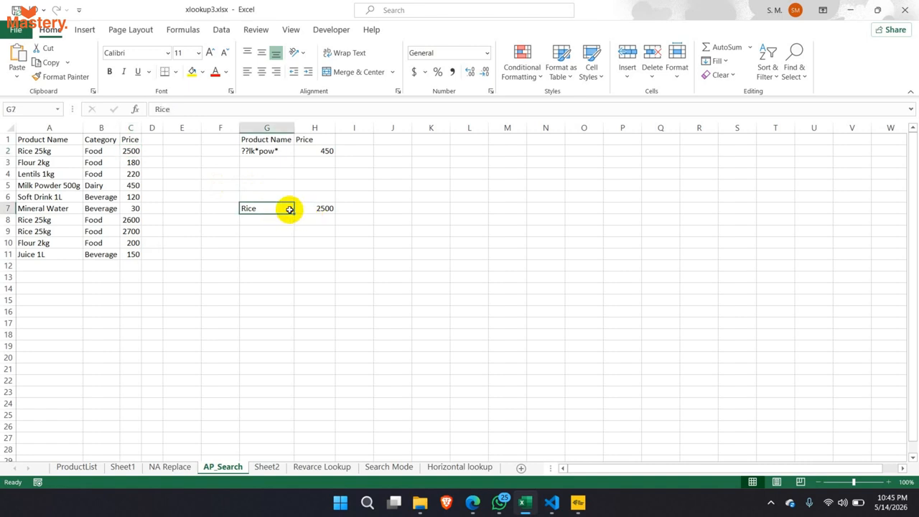
text(s)
key(ctrl+Return)
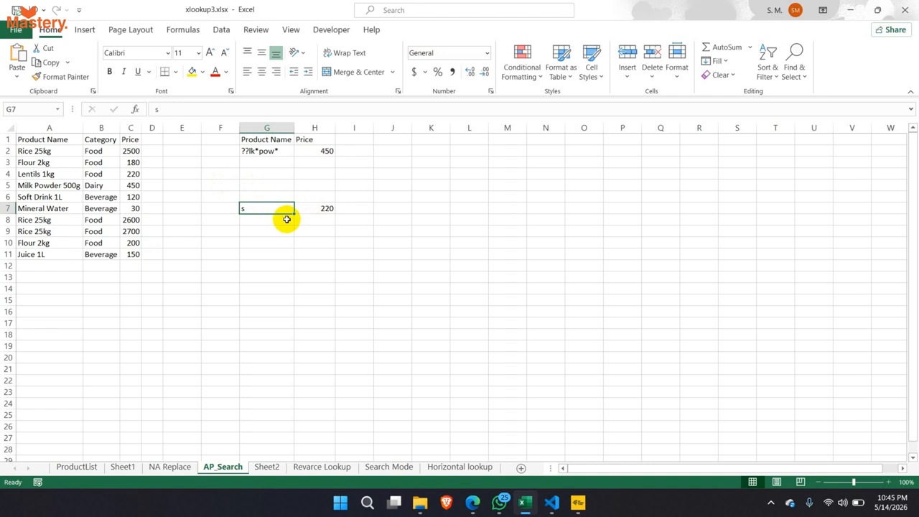
key(ctrl+z)
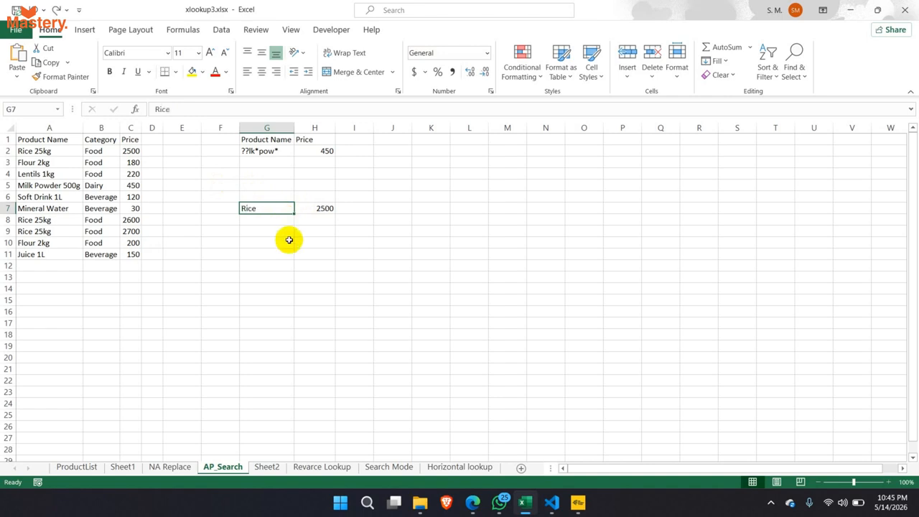
click(323, 211)
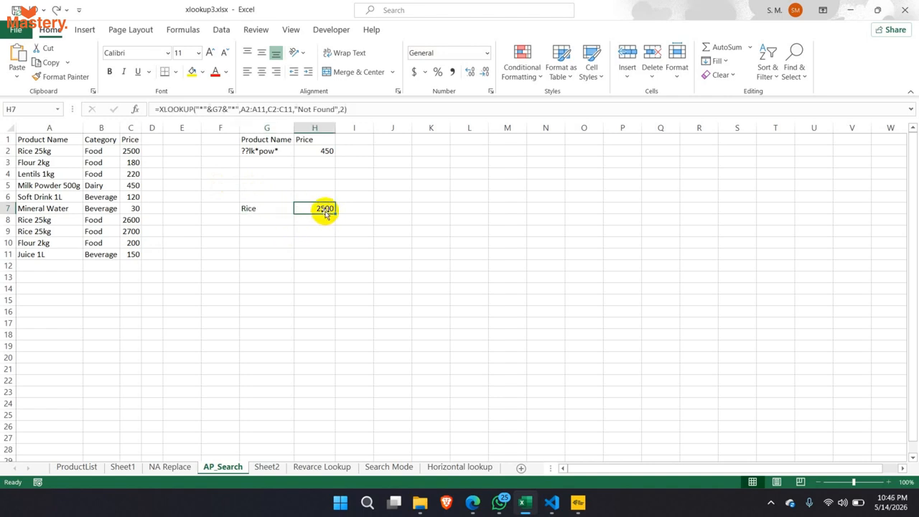
click(270, 209)
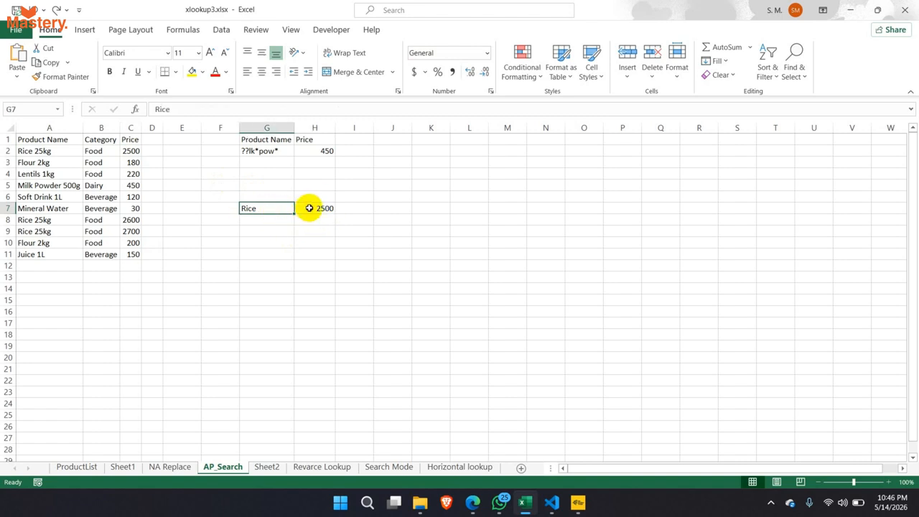
click(307, 208)
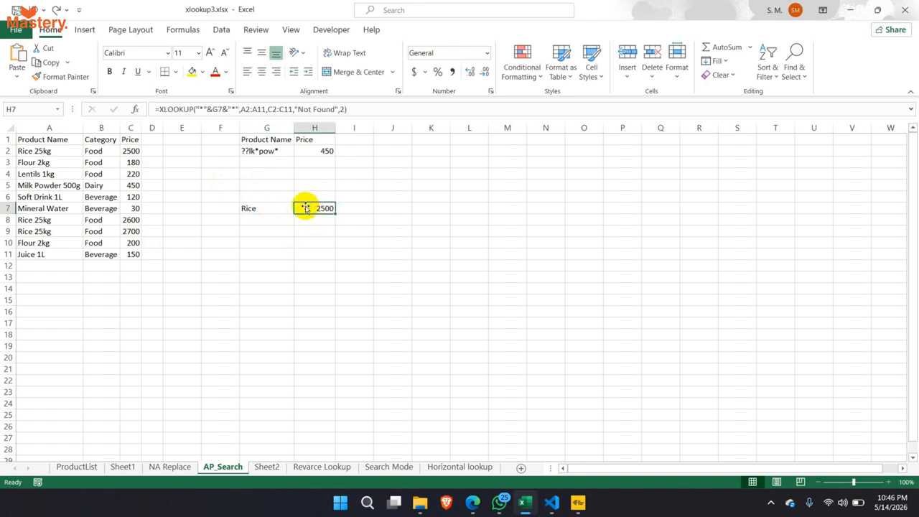
click(215, 109)
drag(213, 110, 237, 109)
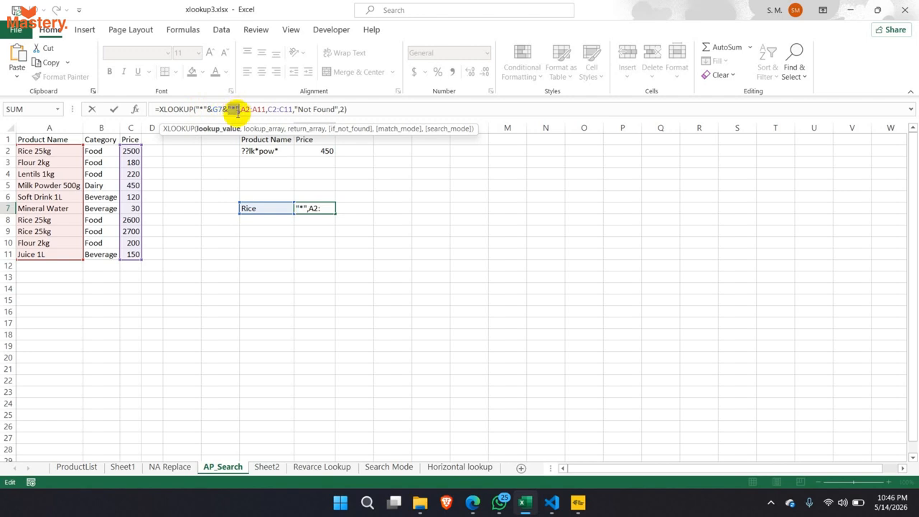
key(Escape)
- Search for flo in G7, matching Flour 2kg so H7 returns 180
click(271, 210)
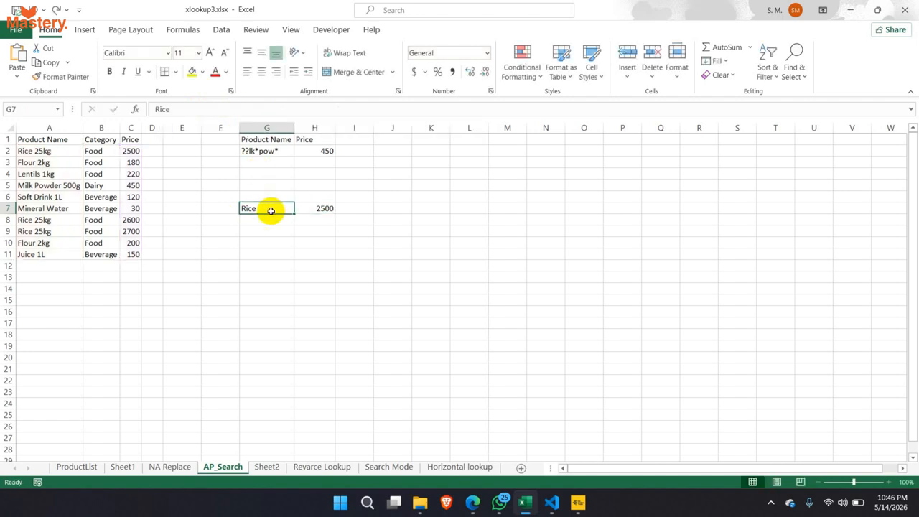
text(flo)
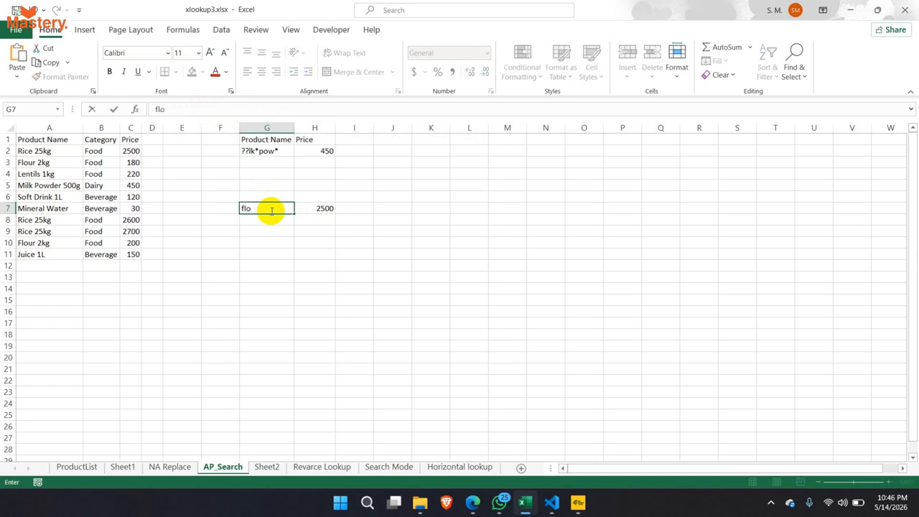
key(Return)
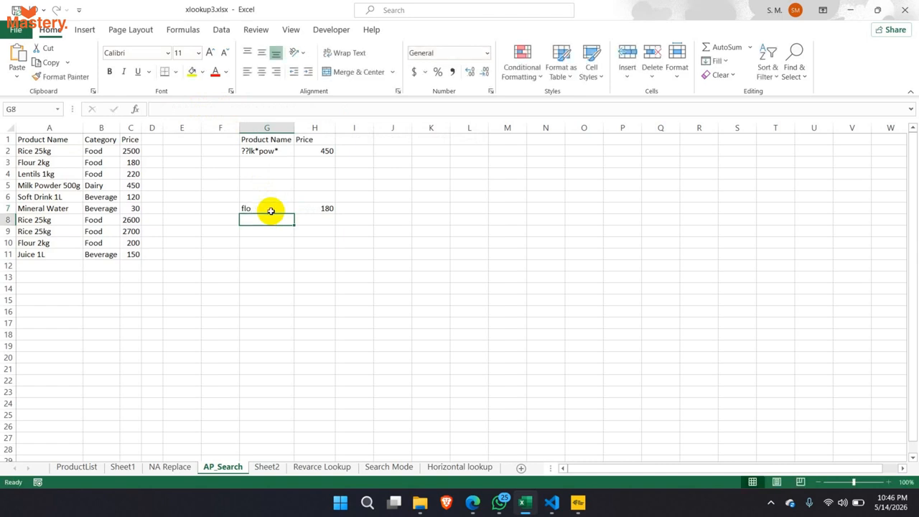
drag(43, 162, 132, 158)
click(309, 208)
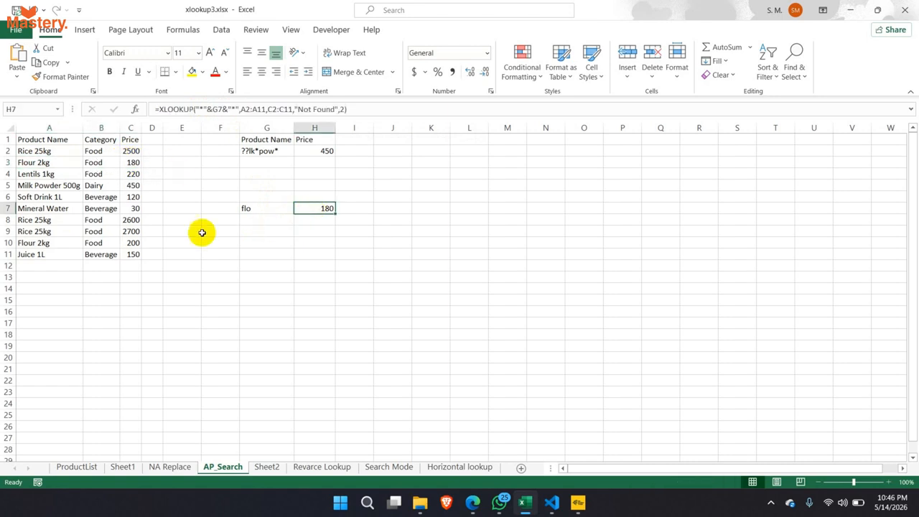
- Search for drink in G7, matching Soft Drink 1L so H7 returns 120
click(46, 198)
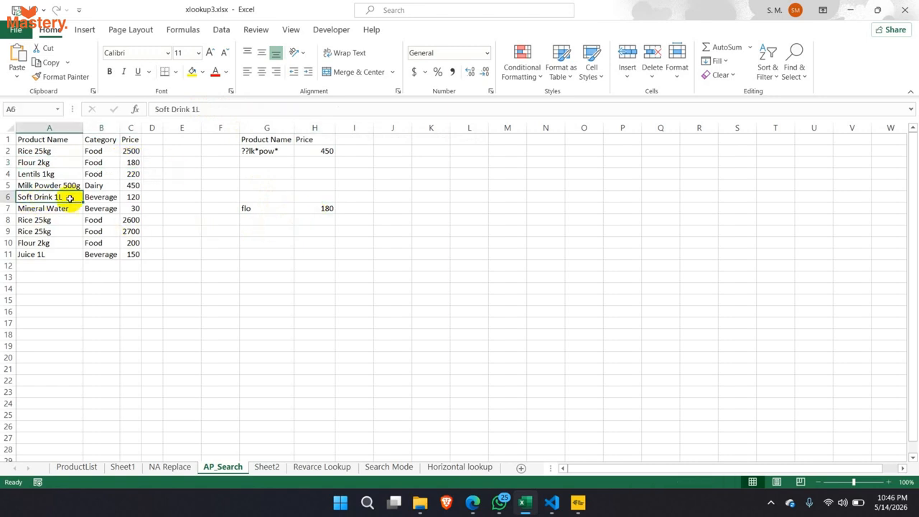
click(265, 210)
text(drink)
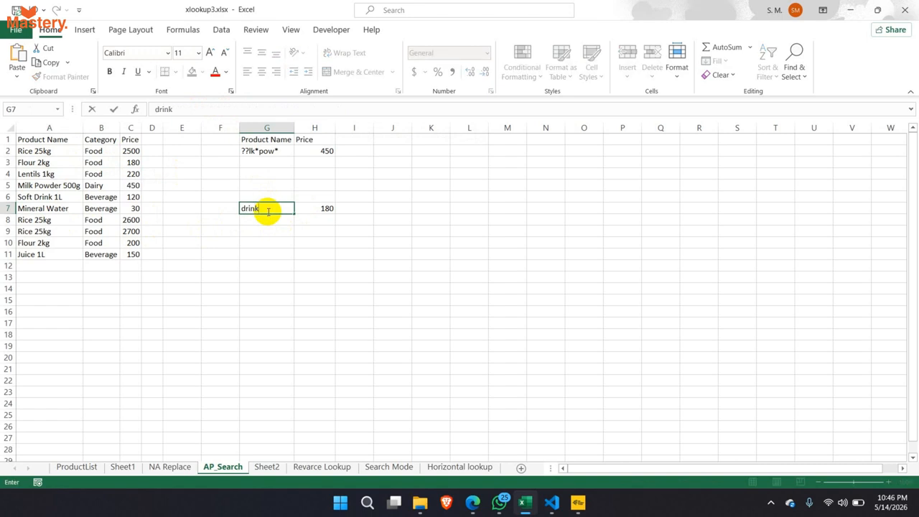
key(Return)
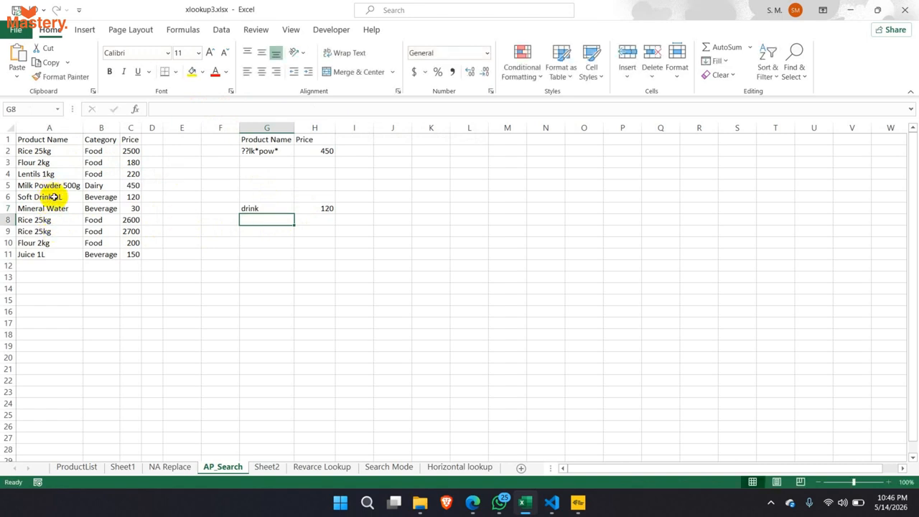
drag(54, 196, 133, 202)
click(319, 206)
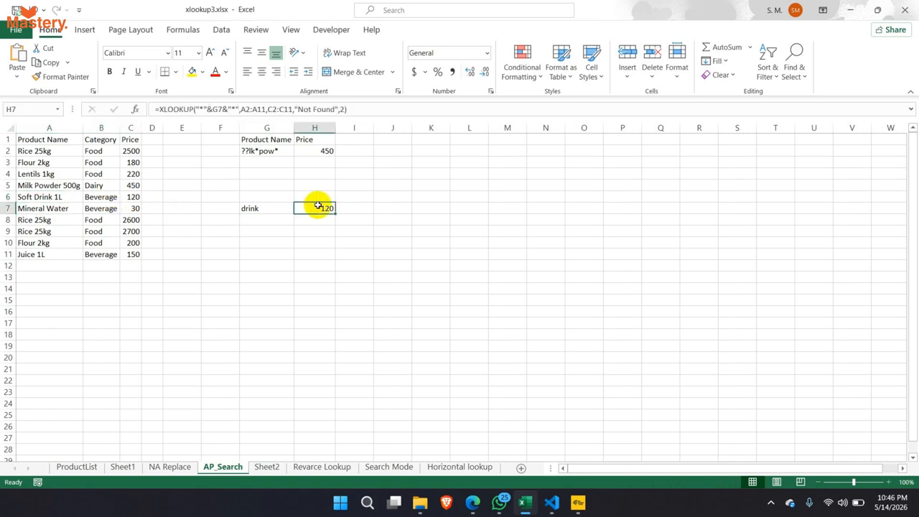
drag(289, 207, 312, 208)
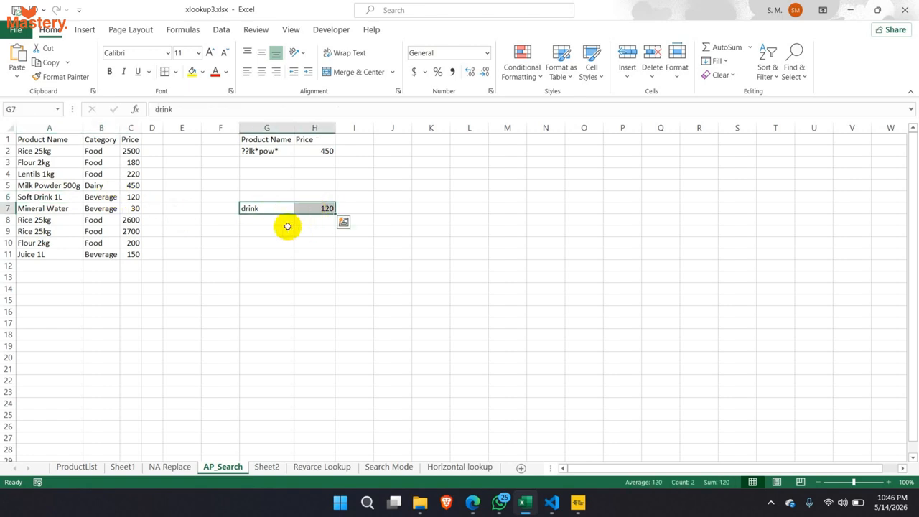
click(302, 207)
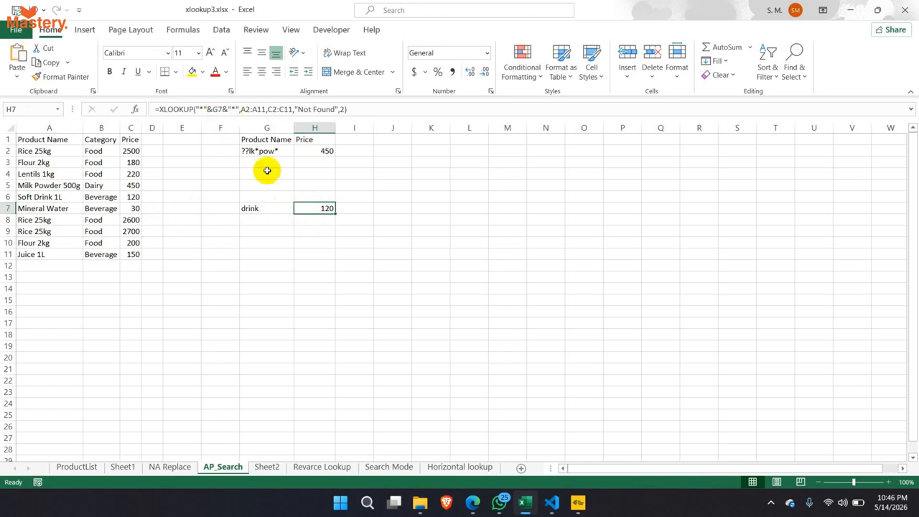
click(220, 109)
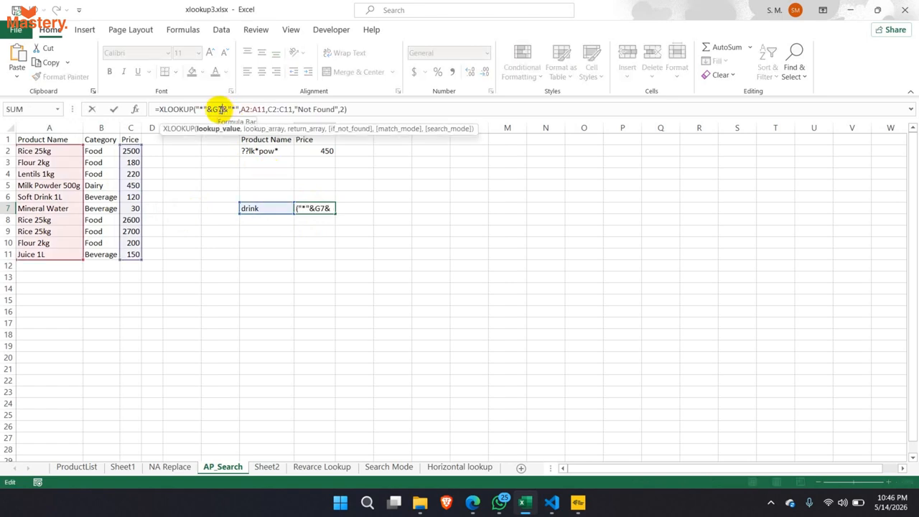
drag(228, 109, 235, 110)
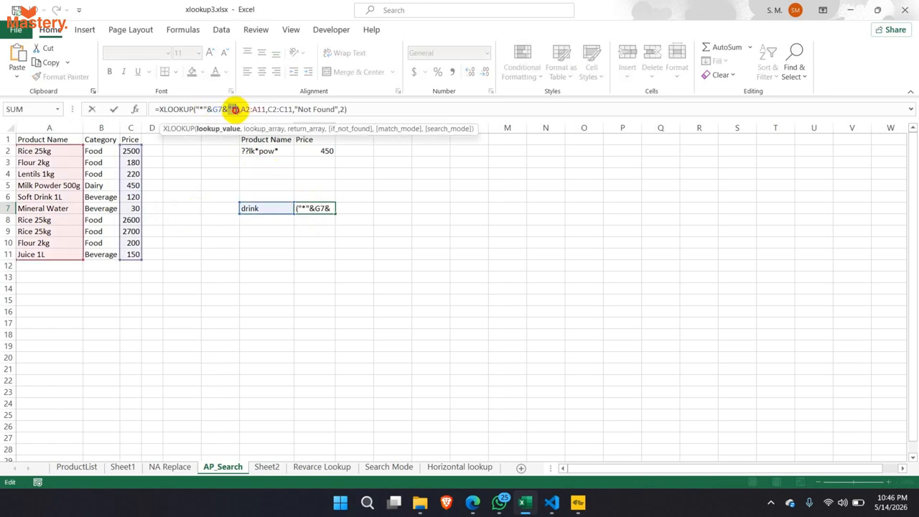
key(Escape)
- Search for jui in G7 so H7 returns Juice 1L's 150, then bring up Google Meet
click(273, 210)
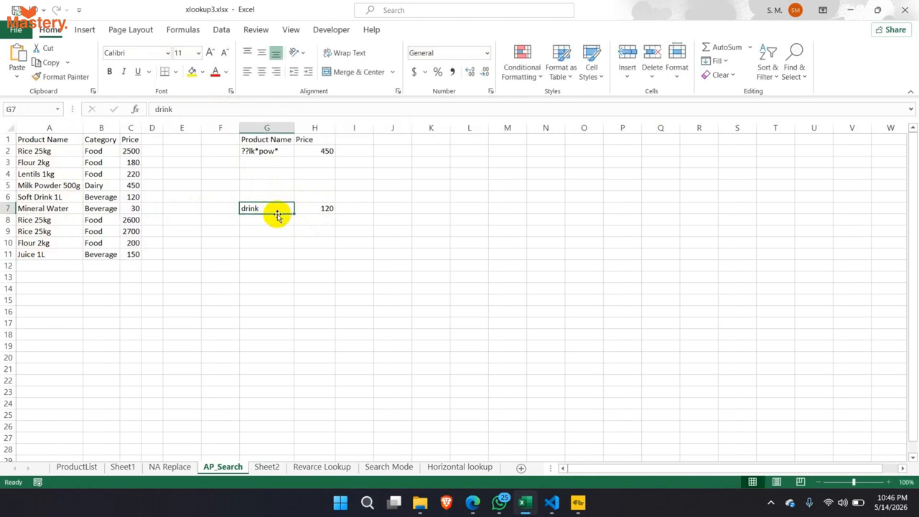
text(jui)
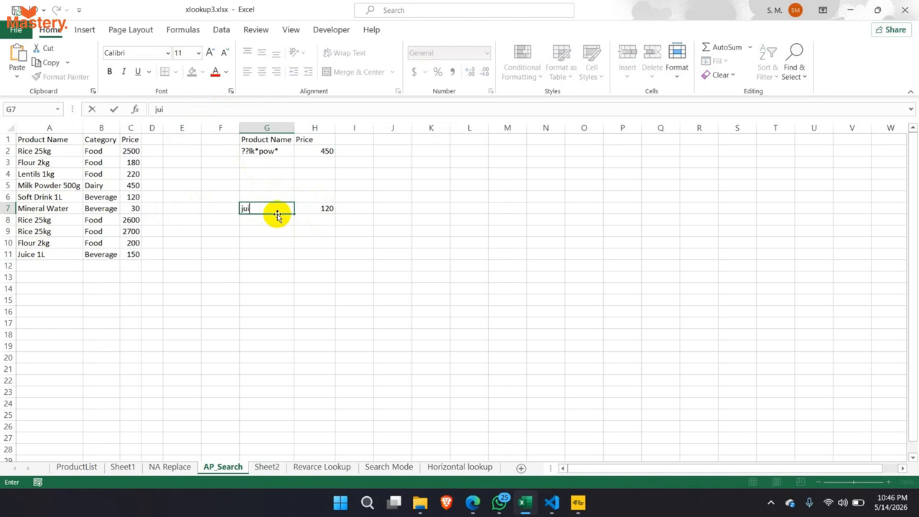
key(Return)
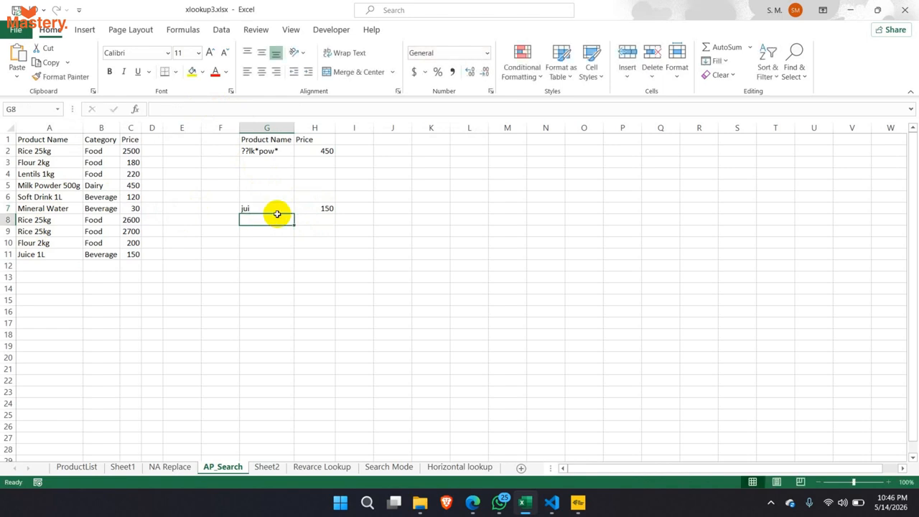
click(30, 254)
click(129, 255)
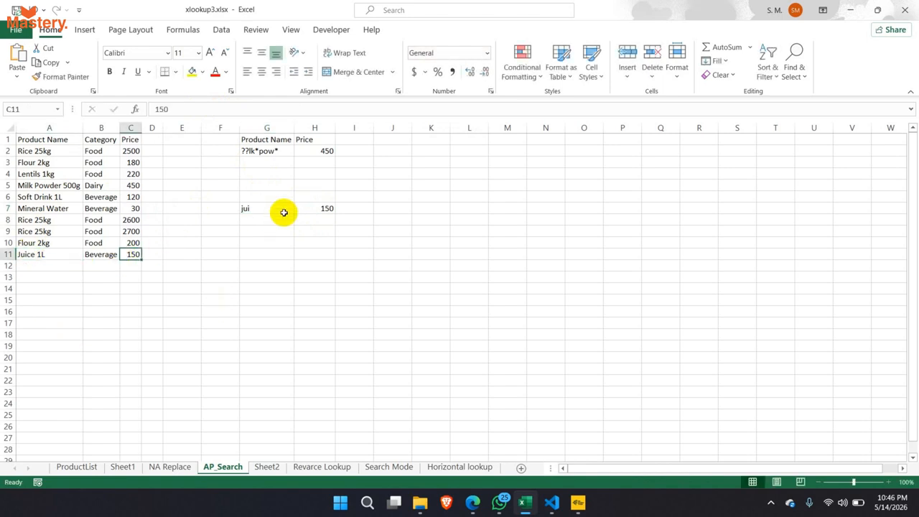
click(308, 209)
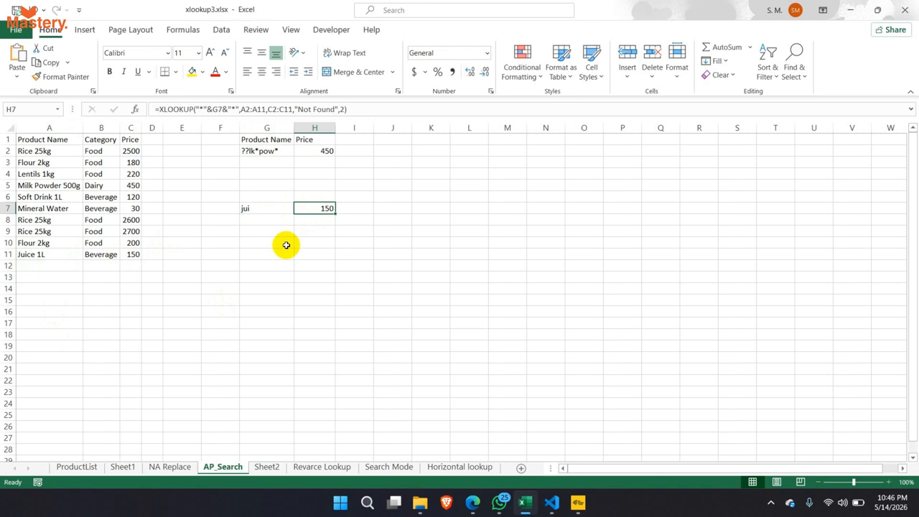
double_click(329, 208)
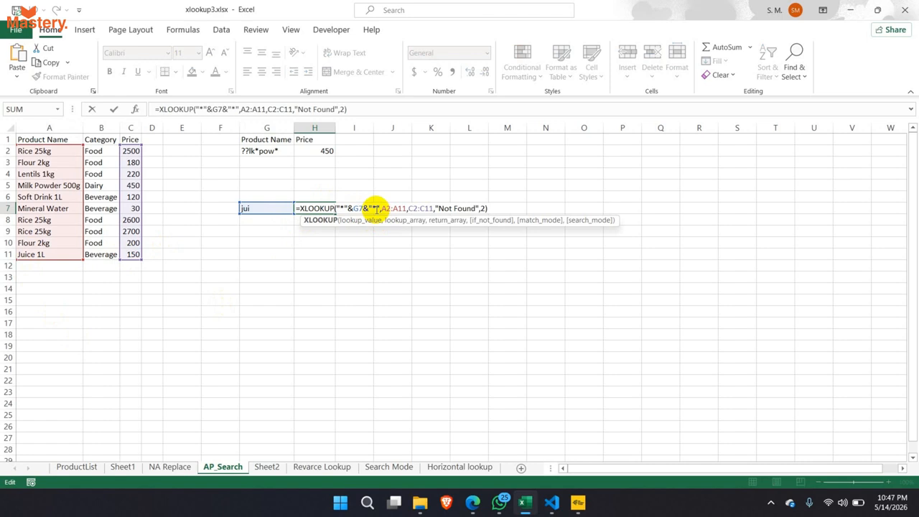
key(Escape)
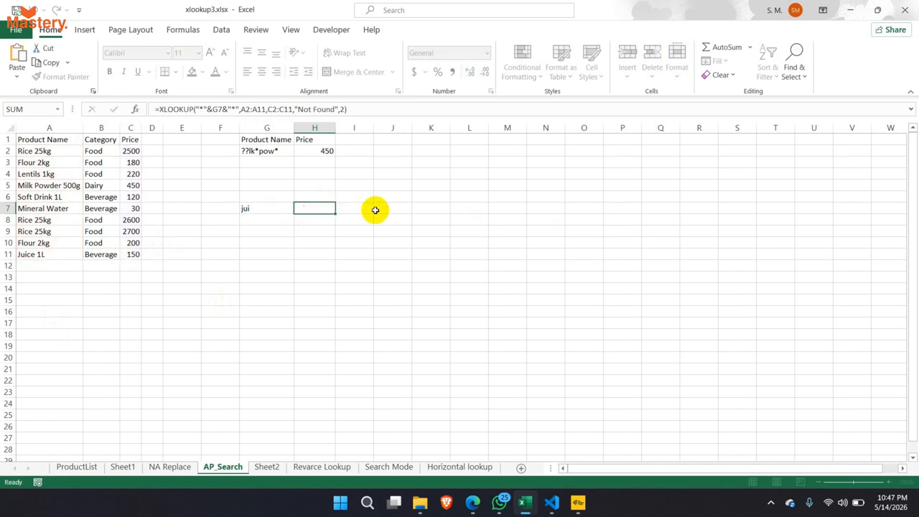
mouse_move(473, 503)
click(439, 445)
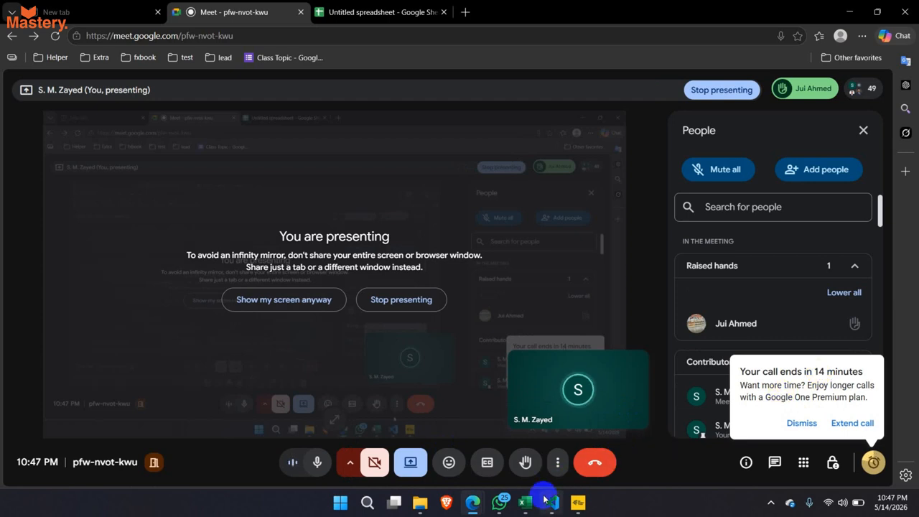
- Bring the xlookup3.xlsx workbook back to the front from the taskbar
mouse_move(533, 505)
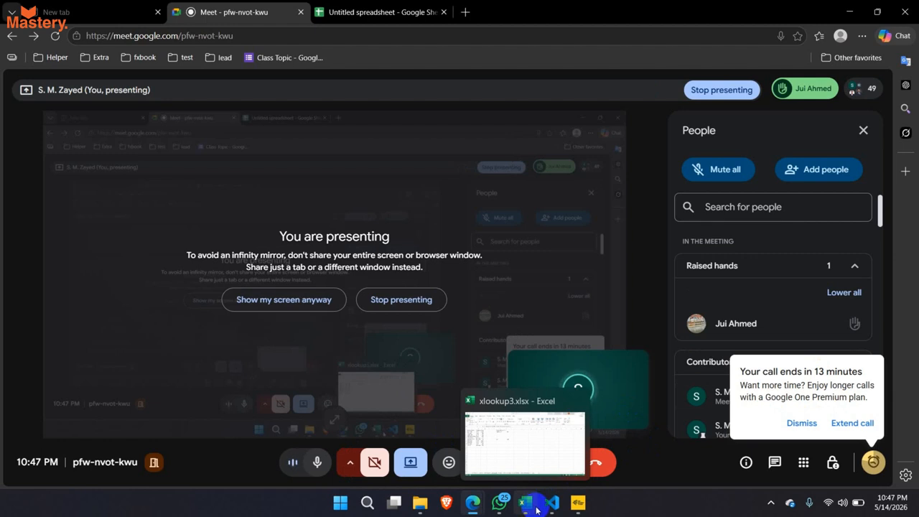
click(537, 512)
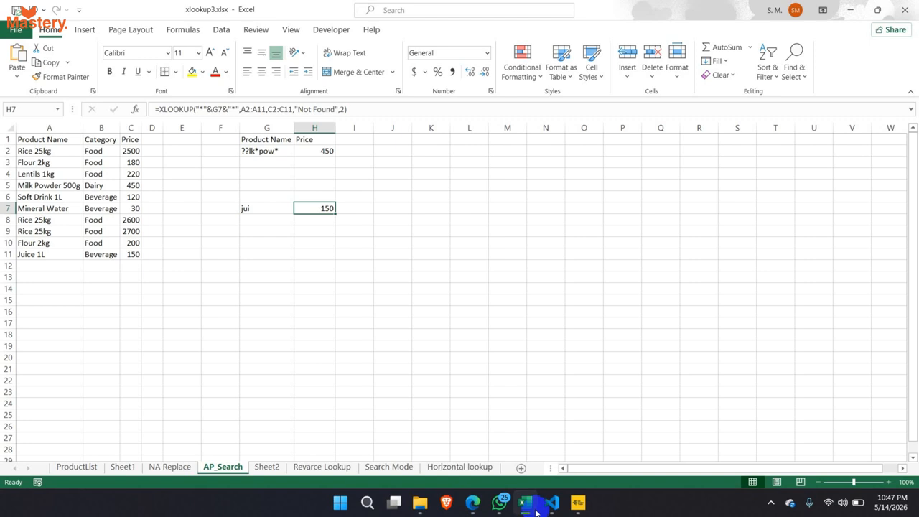
click(523, 506)
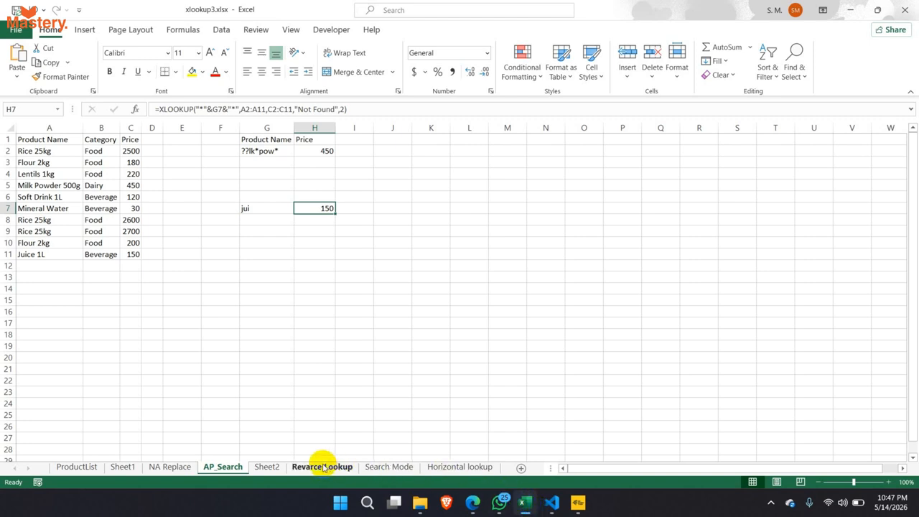
click(271, 467)
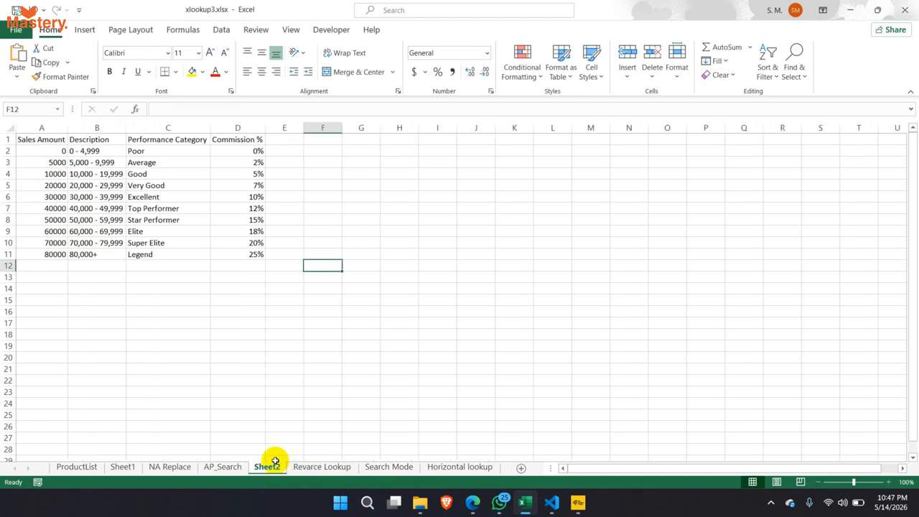
drag(82, 144, 232, 259)
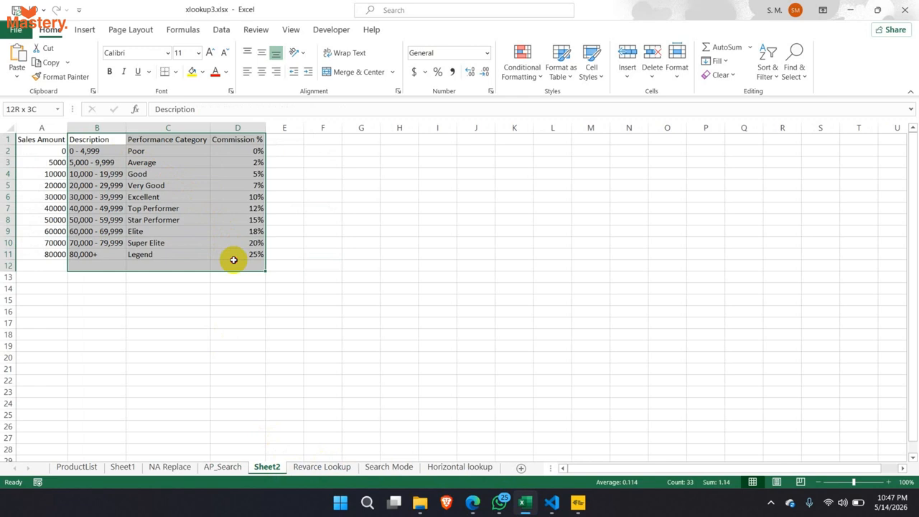
click(209, 325)
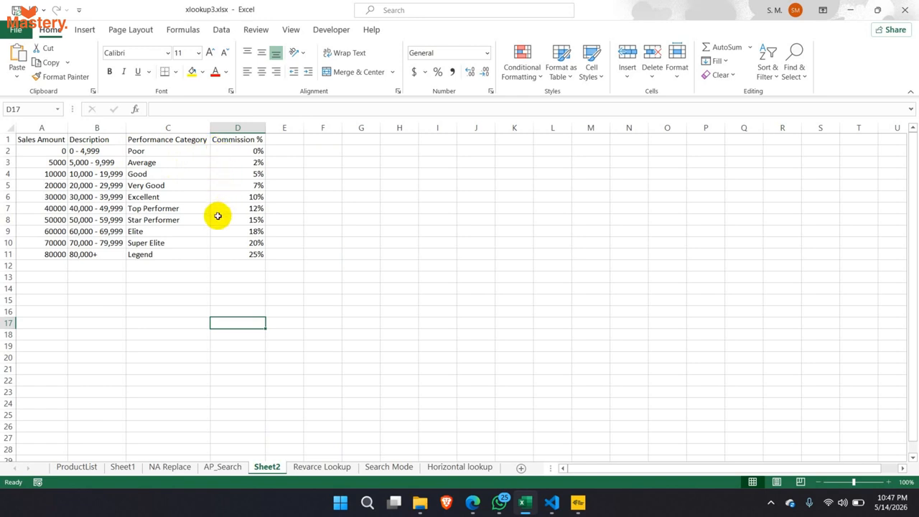
click(336, 467)
click(281, 378)
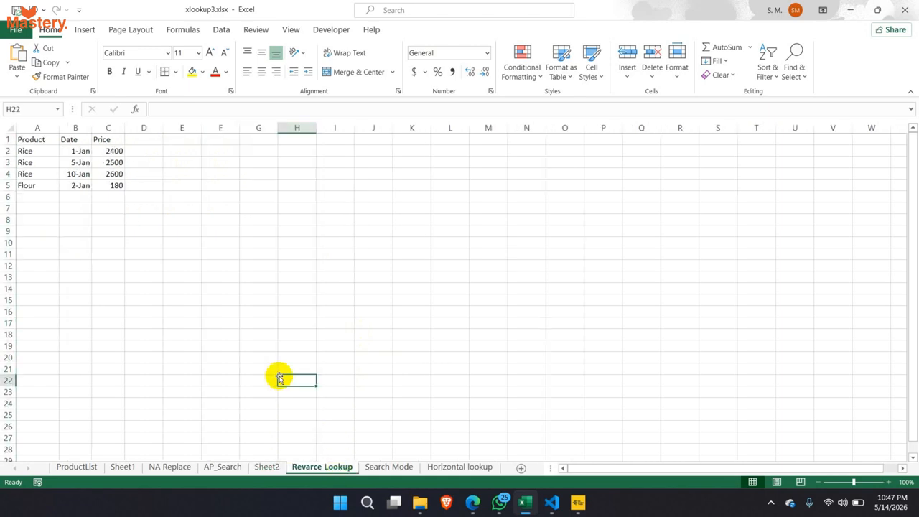
click(224, 467)
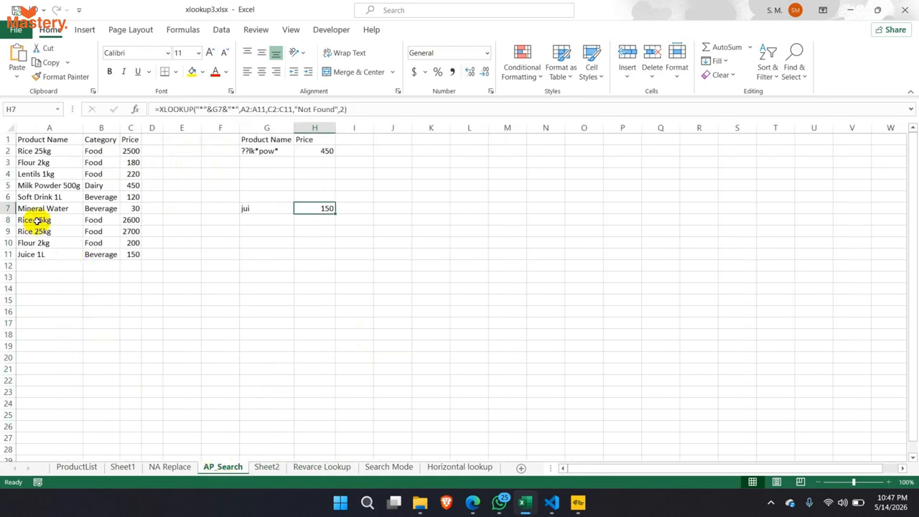
drag(36, 221, 94, 230)
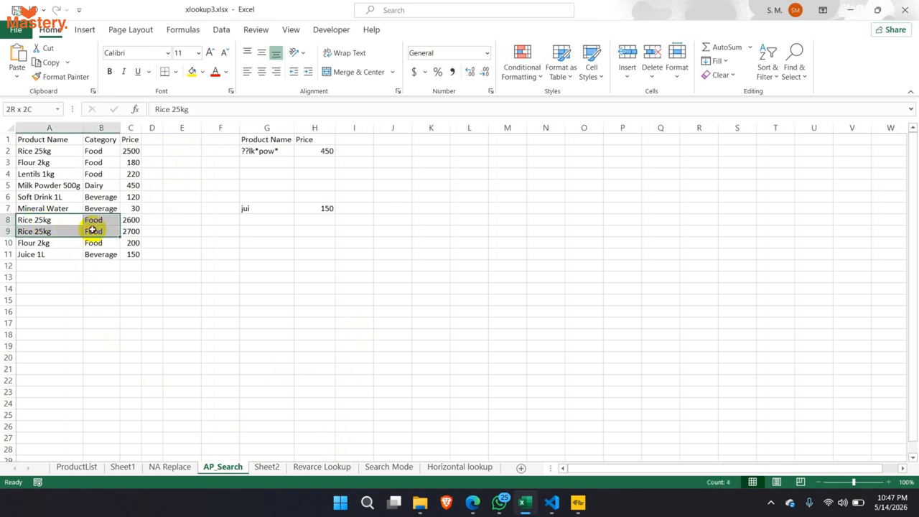
drag(131, 152, 76, 151)
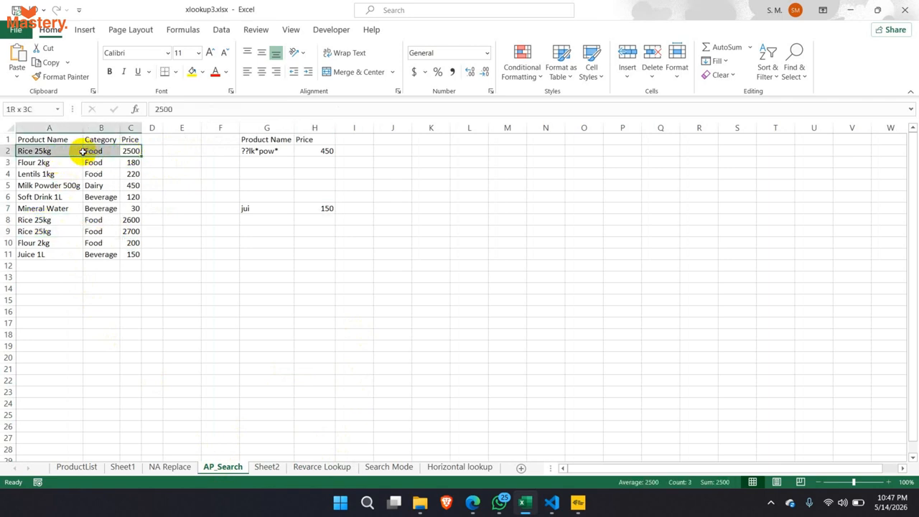
click(367, 467)
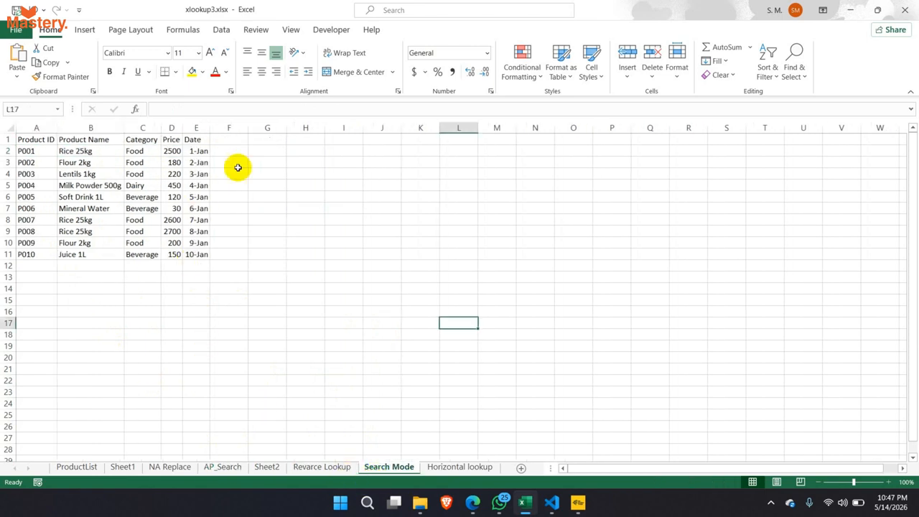
click(239, 467)
- Inspect H7's formula =XLOOKUP("*"&G7&"*",A2:A11,C2:C11,"Not Found",2) and confirm the jui search returns 150
click(314, 209)
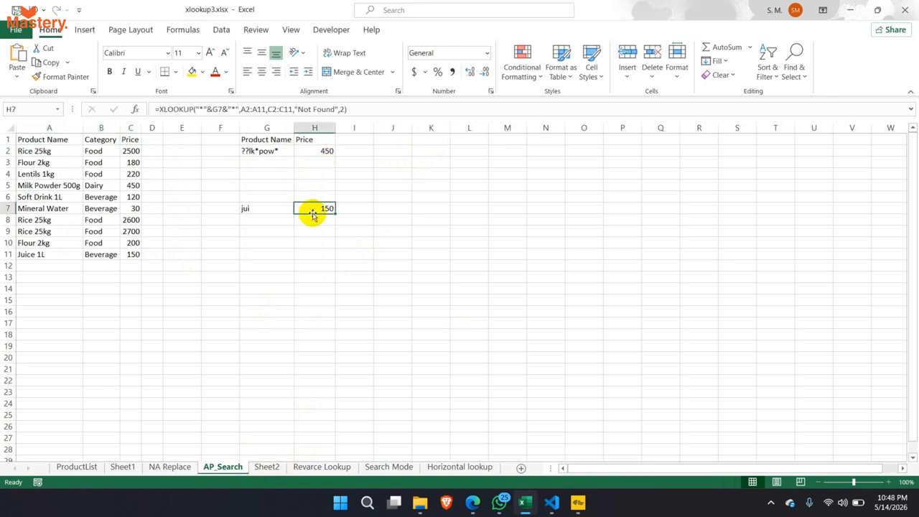
click(341, 109)
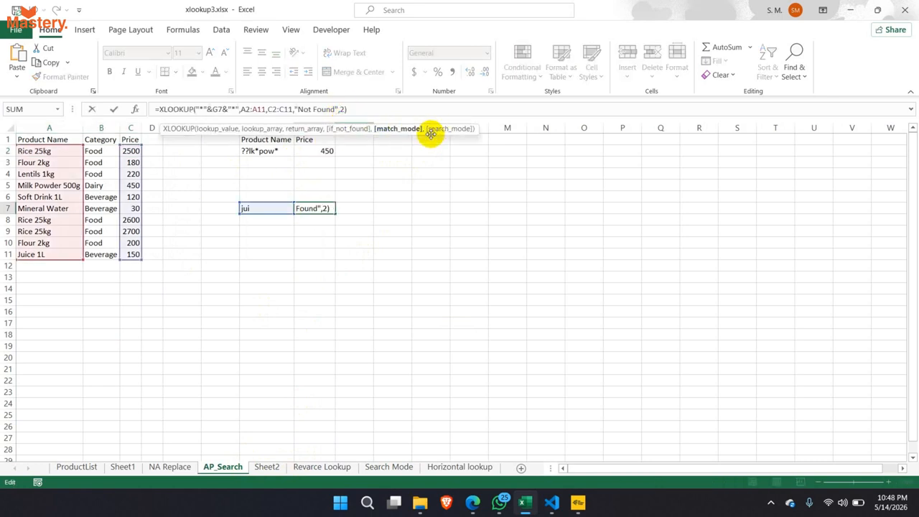
key(Escape)
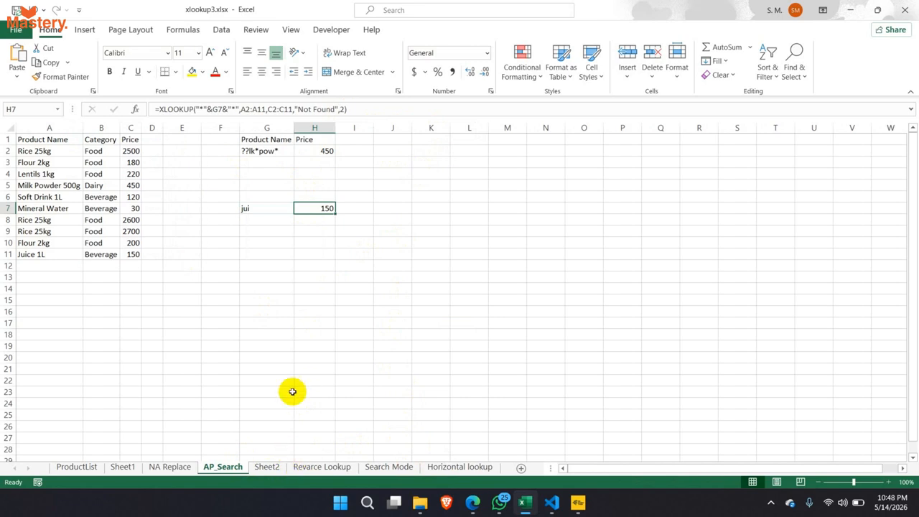
click(262, 215)
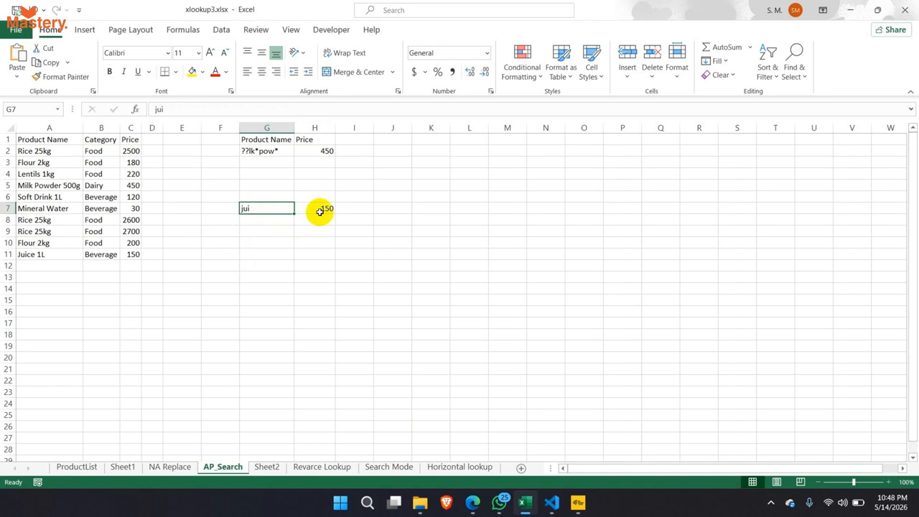
- Delete ??lk from the G2 pattern ??lk*pow*, leaving *pow*
click(254, 151)
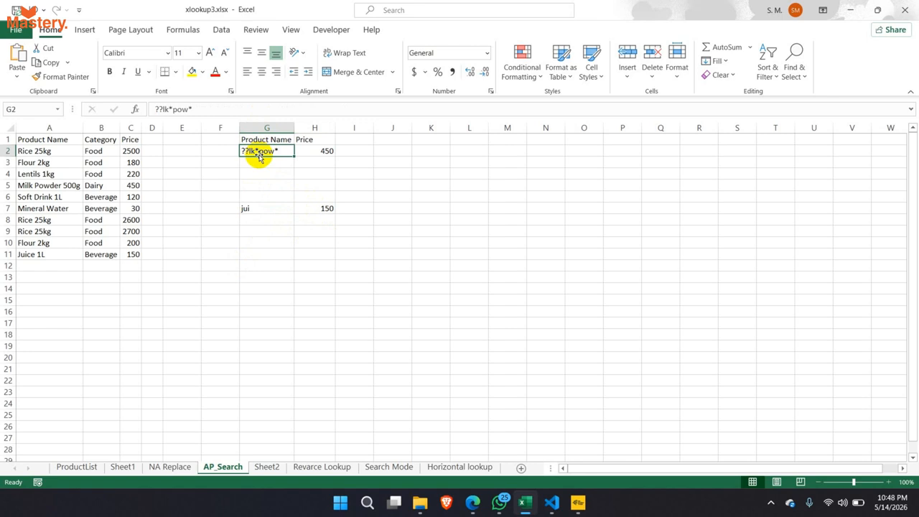
double_click(253, 151)
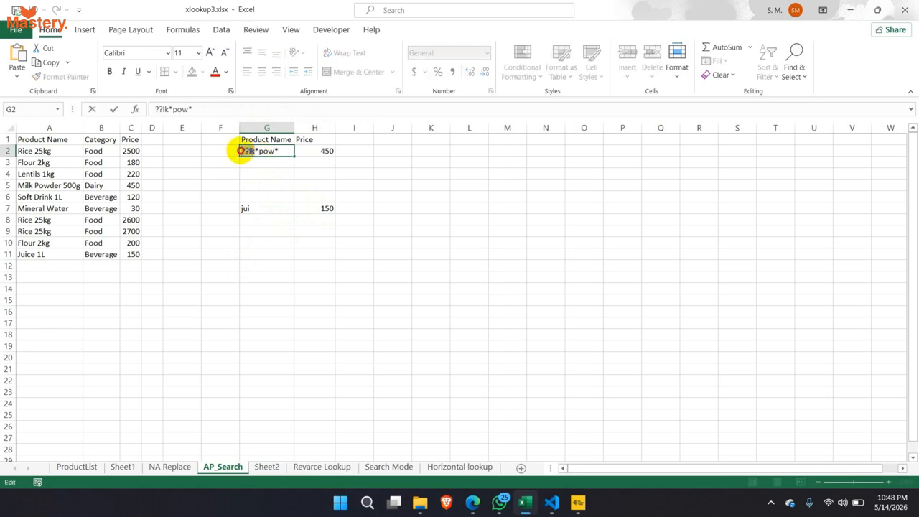
drag(242, 151, 256, 152)
key(BackSpace)
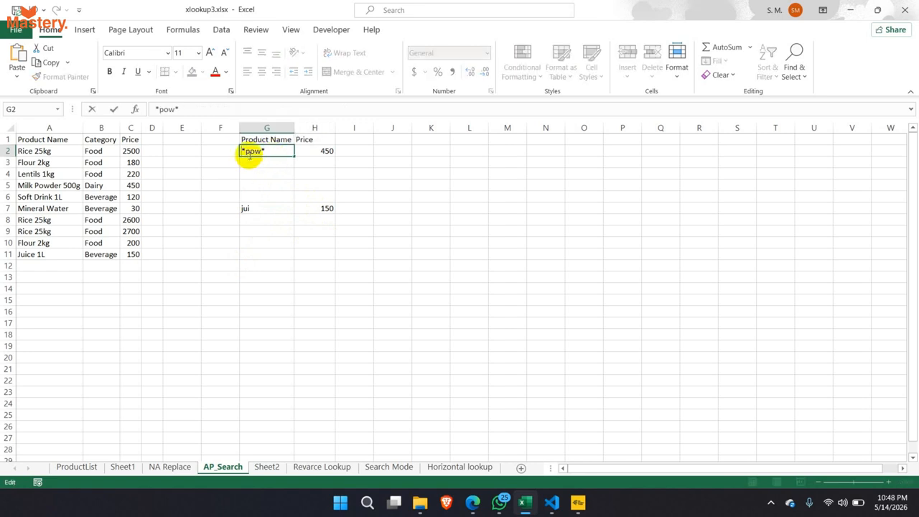
- Remove the leading asterisk so G2 reads pow*, and commit it to recalculate H2
drag(267, 151, 262, 151)
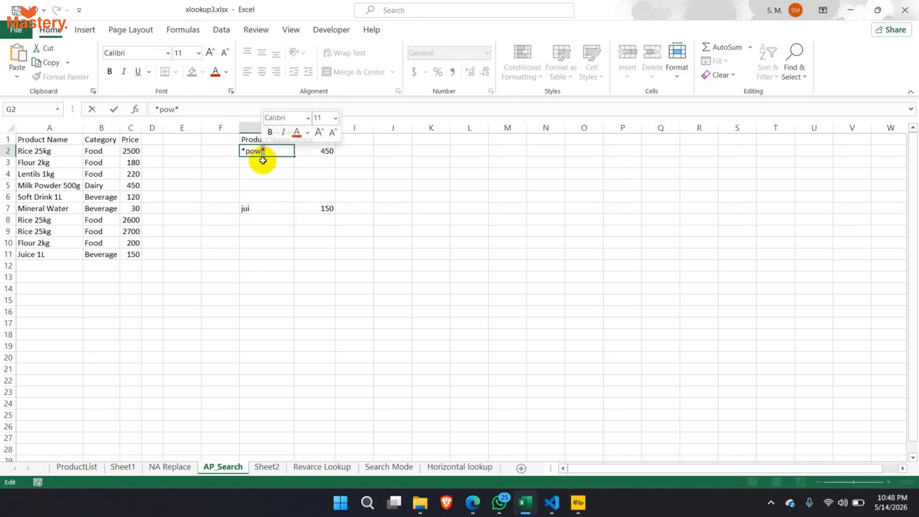
click(247, 152)
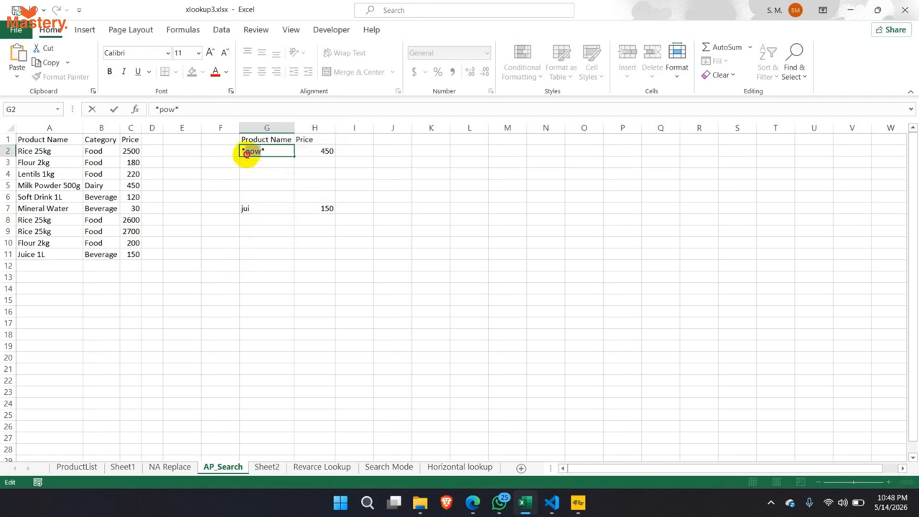
drag(247, 152, 243, 155)
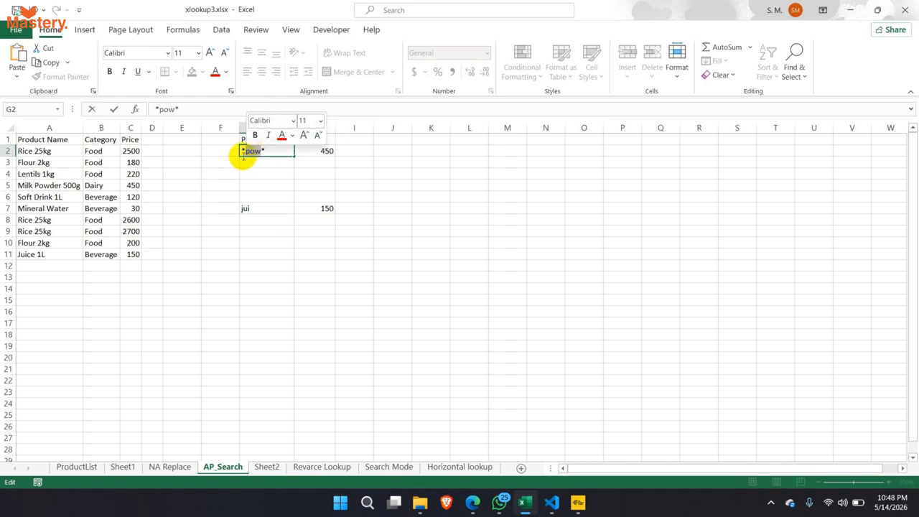
click(240, 150)
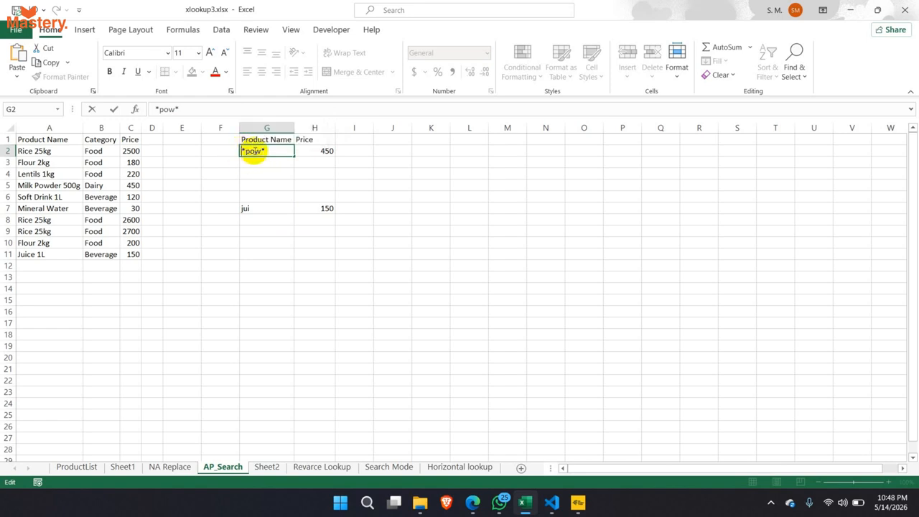
click(266, 151)
mouse_move(268, 152)
mouse_down()
mouse_move(240, 149)
mouse_move(265, 153)
mouse_up()
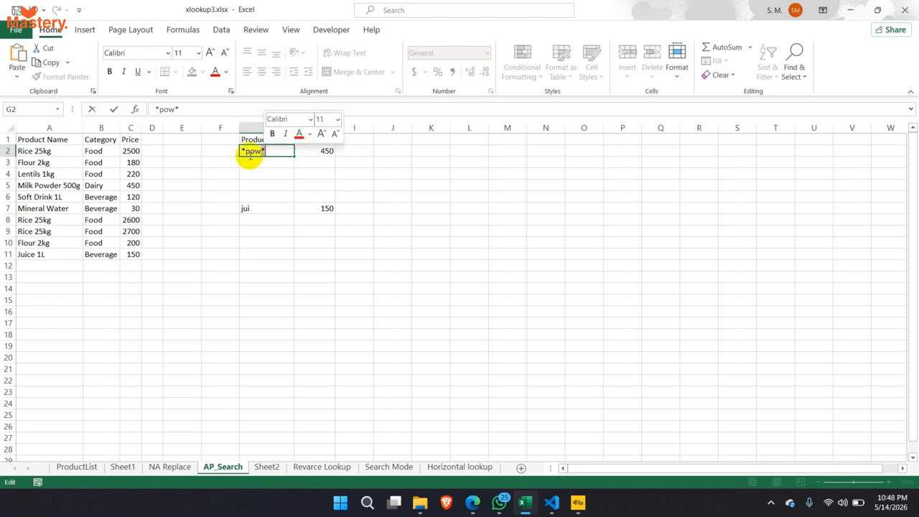
key(BackSpace)
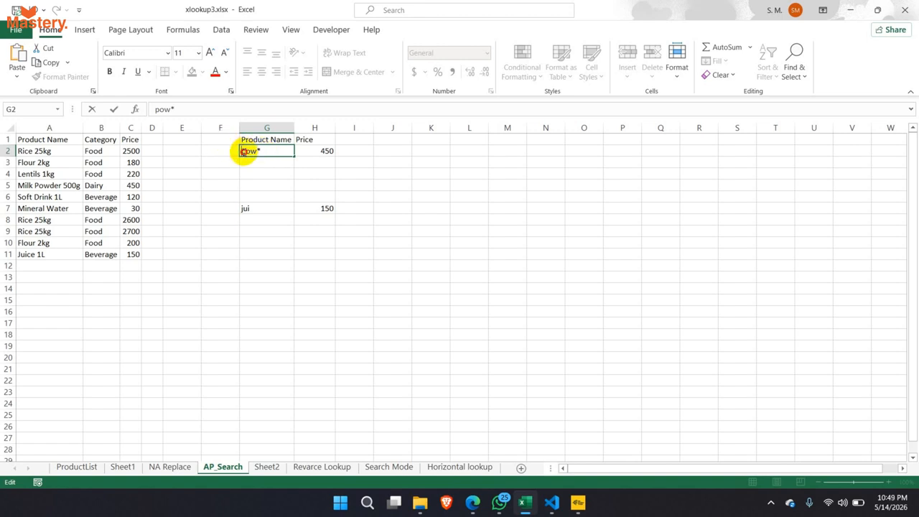
click(247, 151)
click(255, 153)
double_click(255, 152)
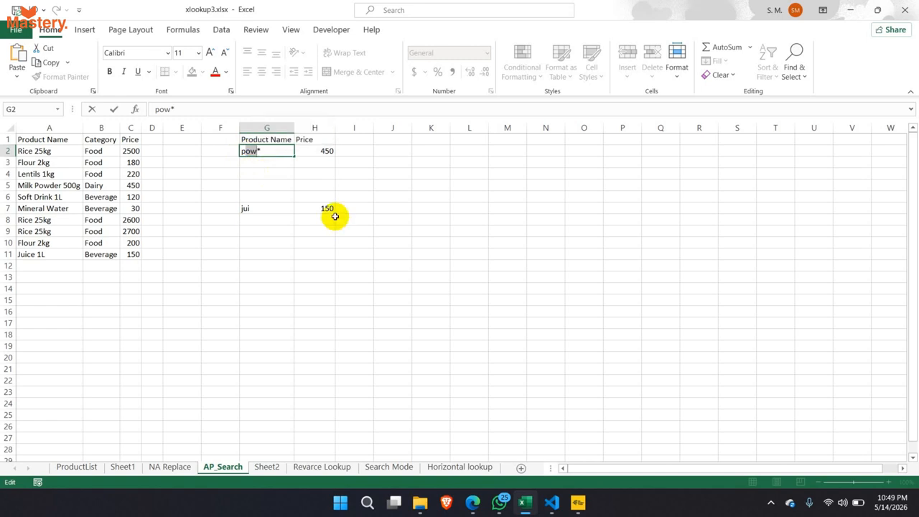
key(Return)
click(327, 150)
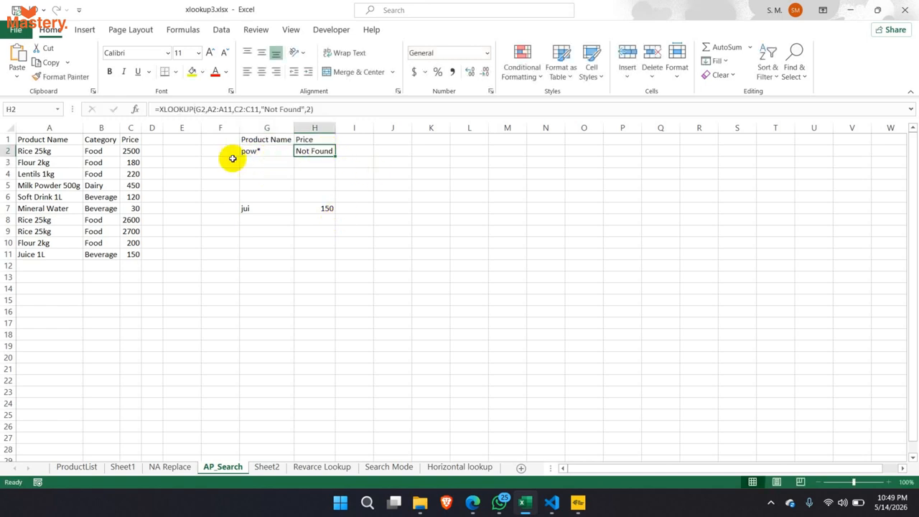
click(31, 149)
drag(31, 149, 34, 254)
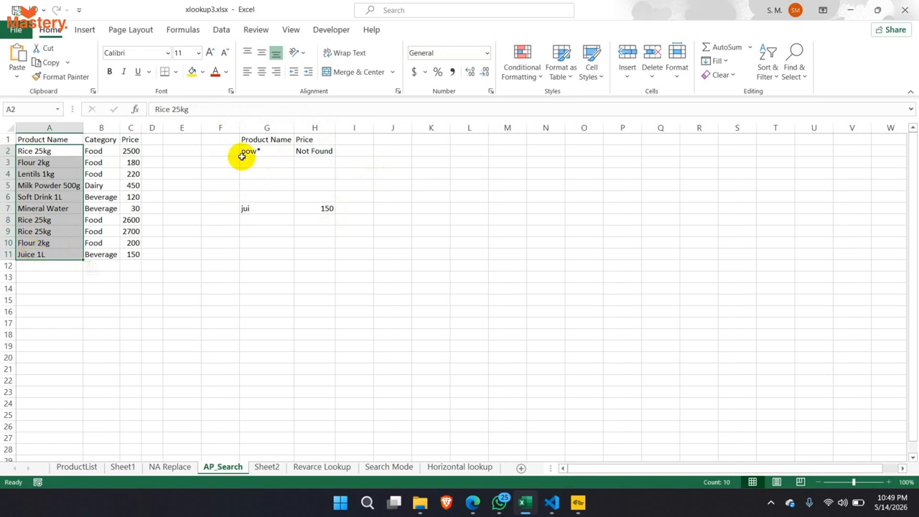
click(268, 152)
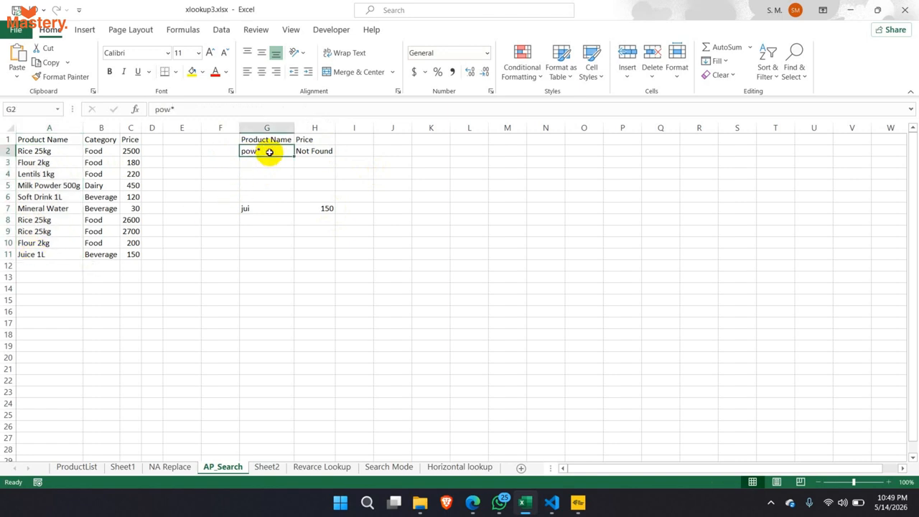
click(26, 152)
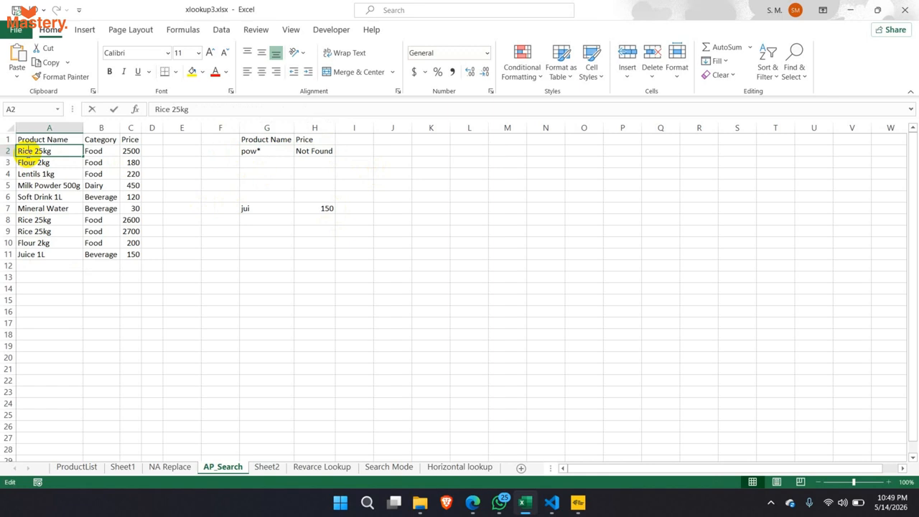
double_click(21, 151)
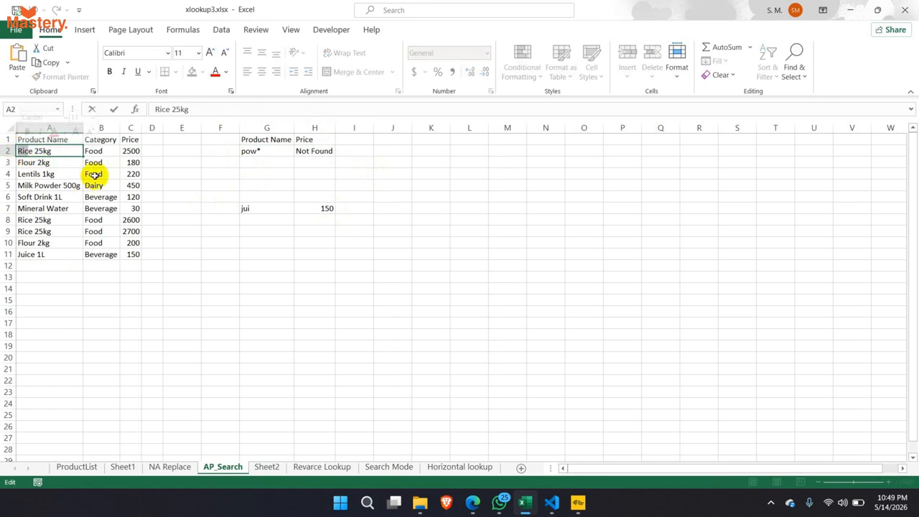
key(BackSpace)
key(BackSpace)
key(BackSpace)
key(BackSpace)
text(Powe)
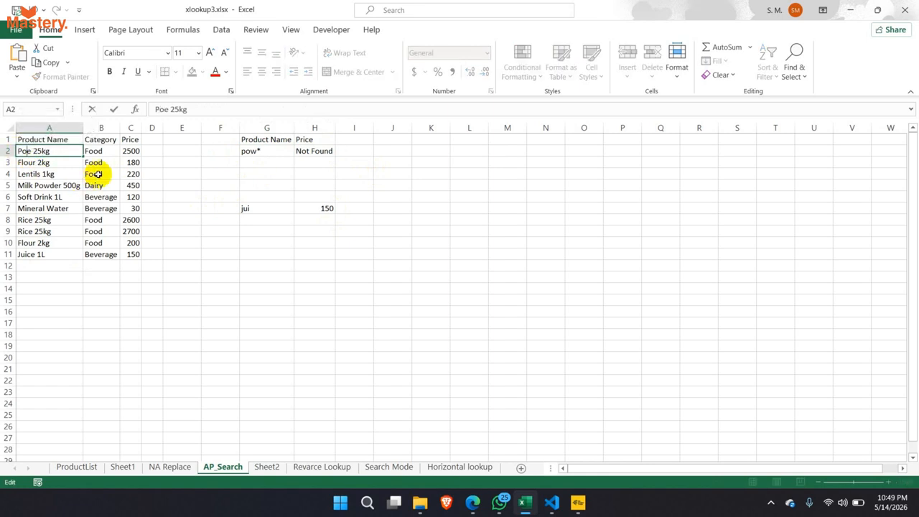
key(Return)
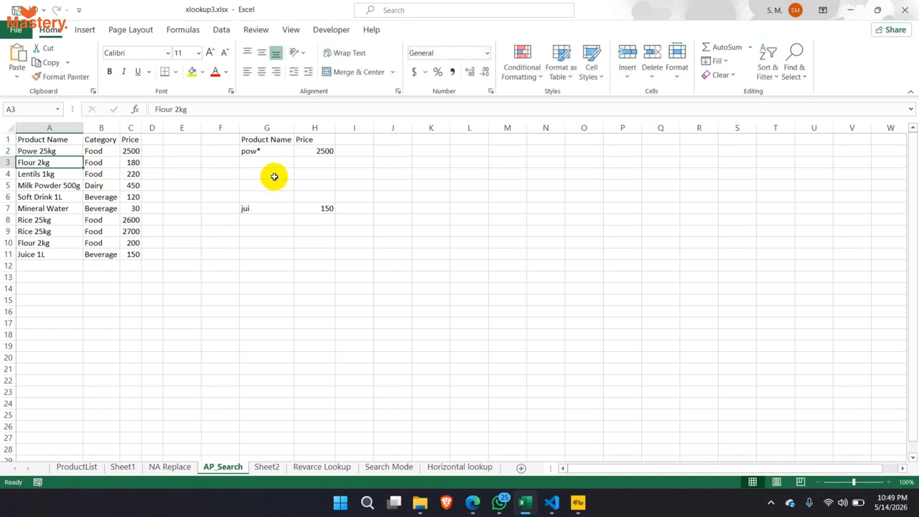
click(248, 151)
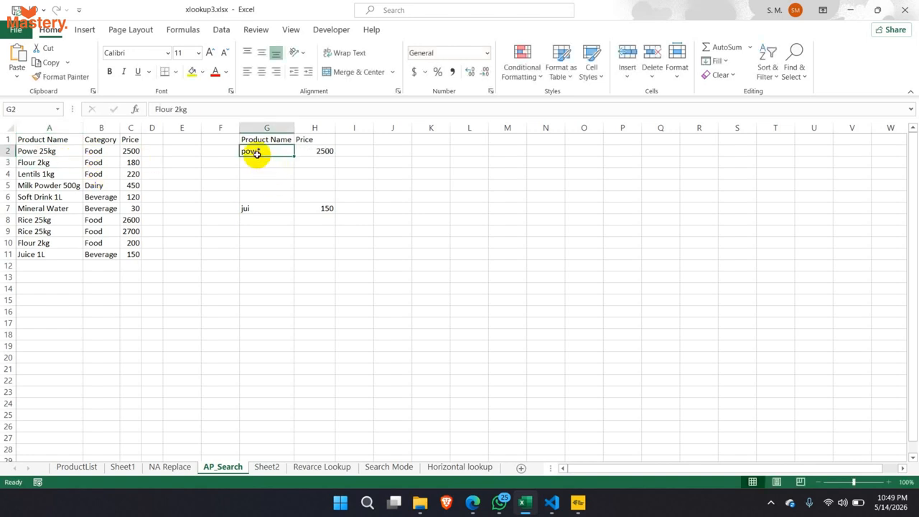
click(30, 153)
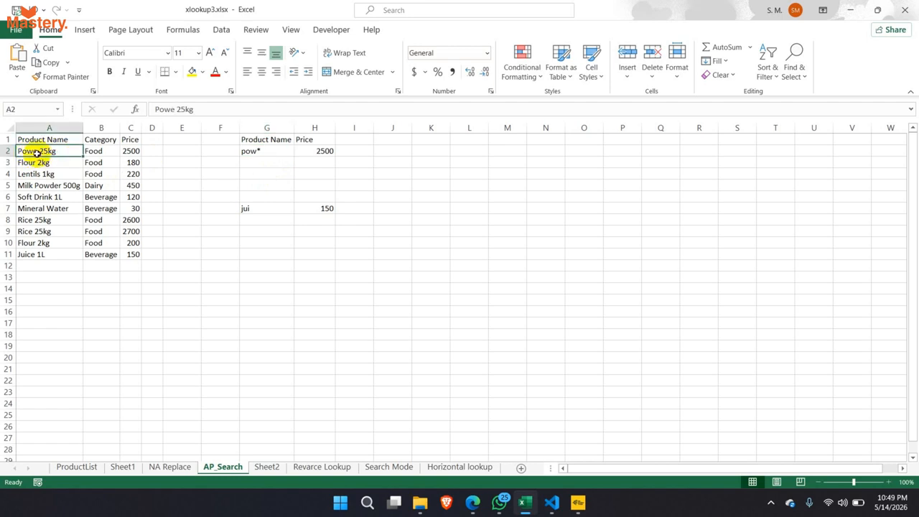
click(316, 150)
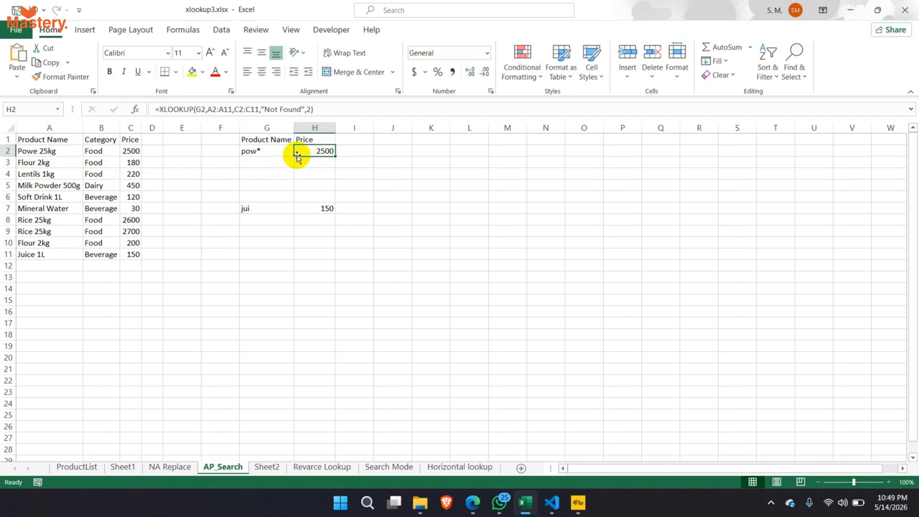
double_click(262, 151)
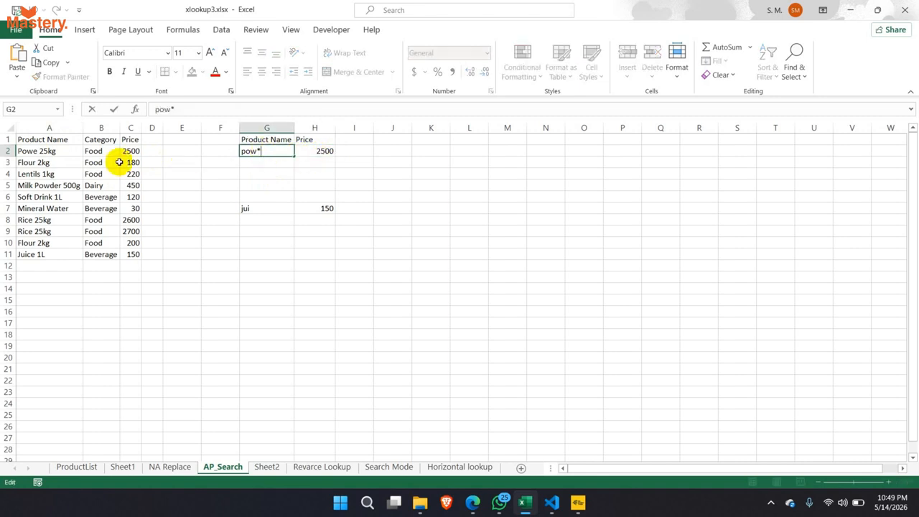
drag(41, 155, 113, 151)
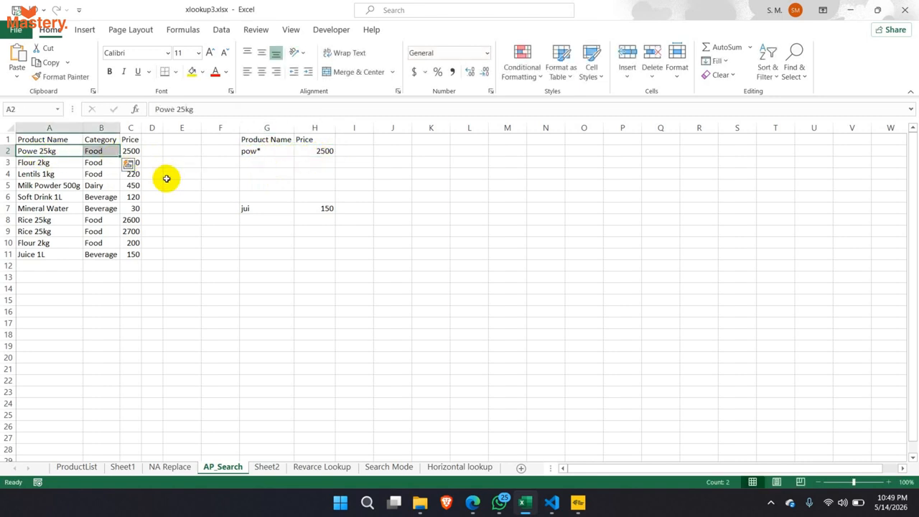
key(ctrl+z)
key(ctrl+z)
key(ctrl+z)
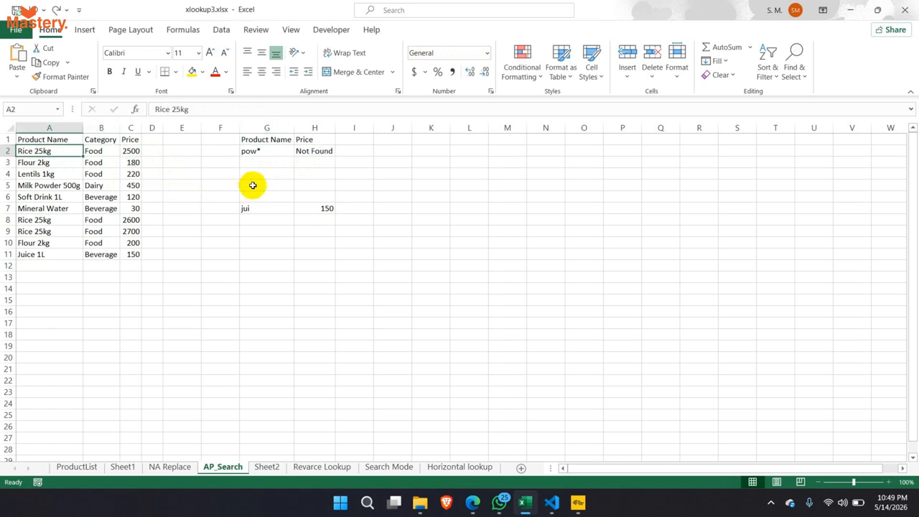
- Restore pow* in G2, then change it to *pow with a leading wildcard and no trailing one
key(ctrl+y)
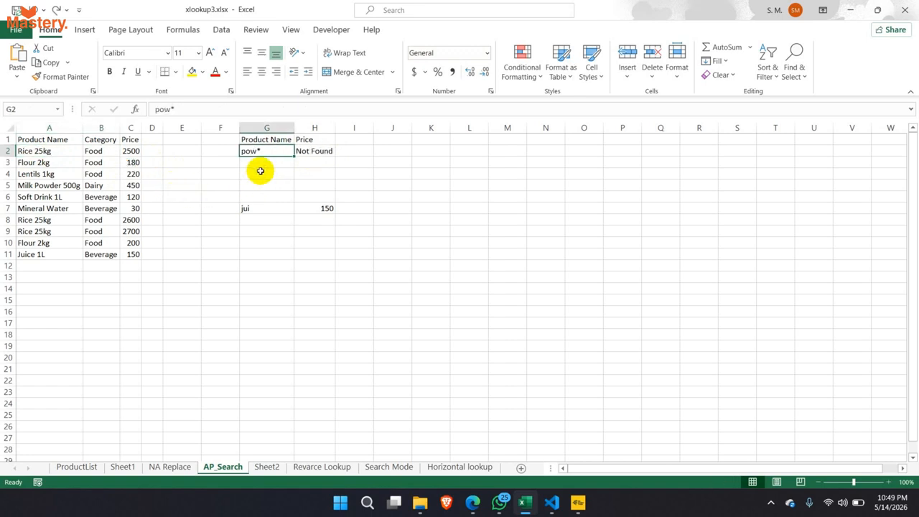
double_click(245, 151)
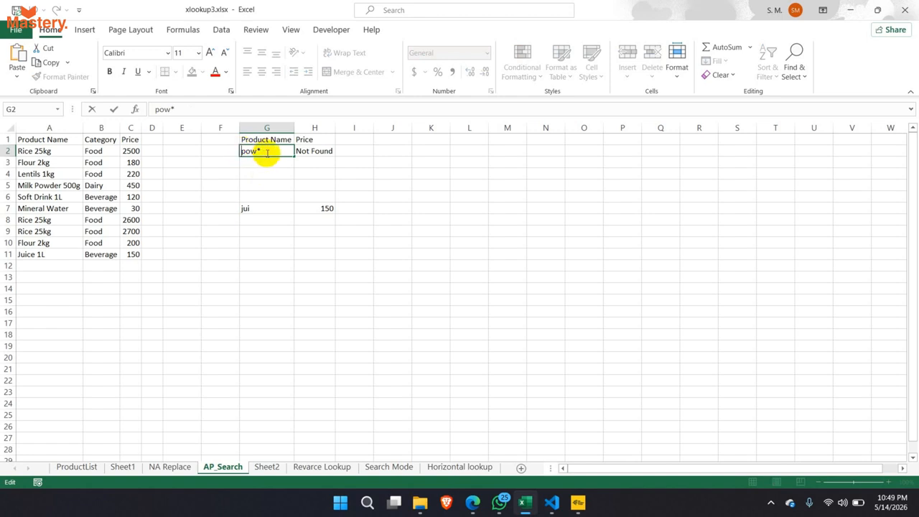
text(*)
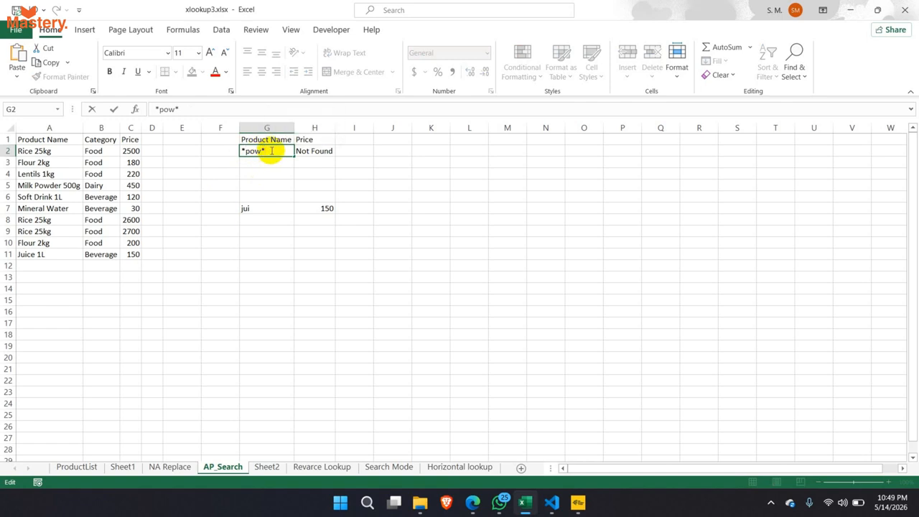
key(BackSpace)
key(Return)
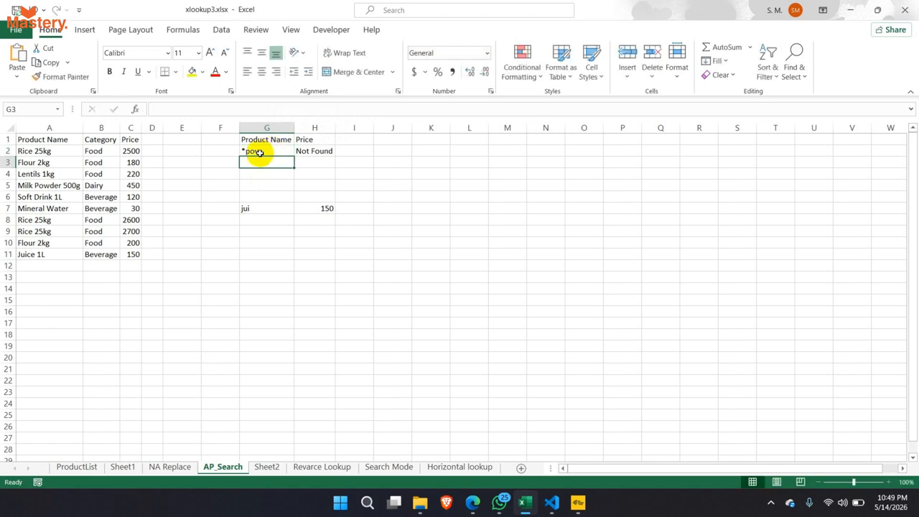
click(257, 151)
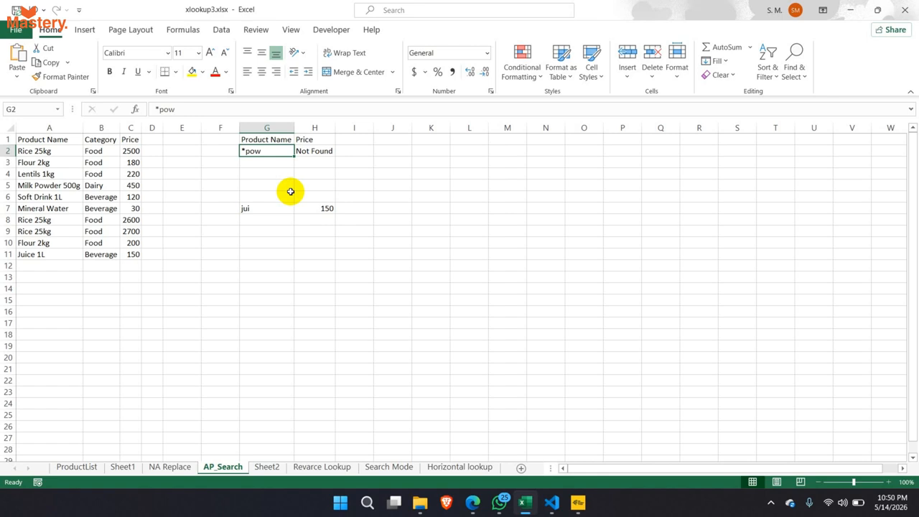
- Re-enter H2's XLOOKUP formula after reviewing its match-mode argument
double_click(309, 151)
drag(311, 111, 305, 111)
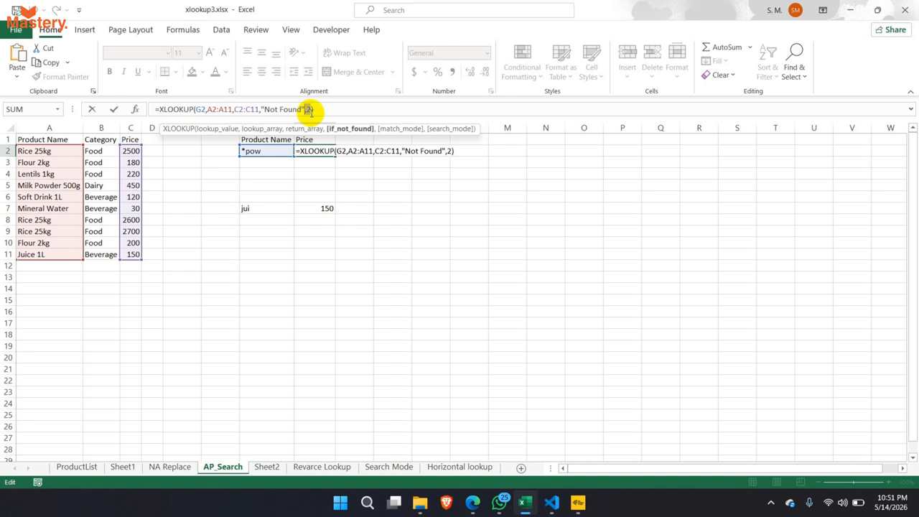
key(ctrl+Return)
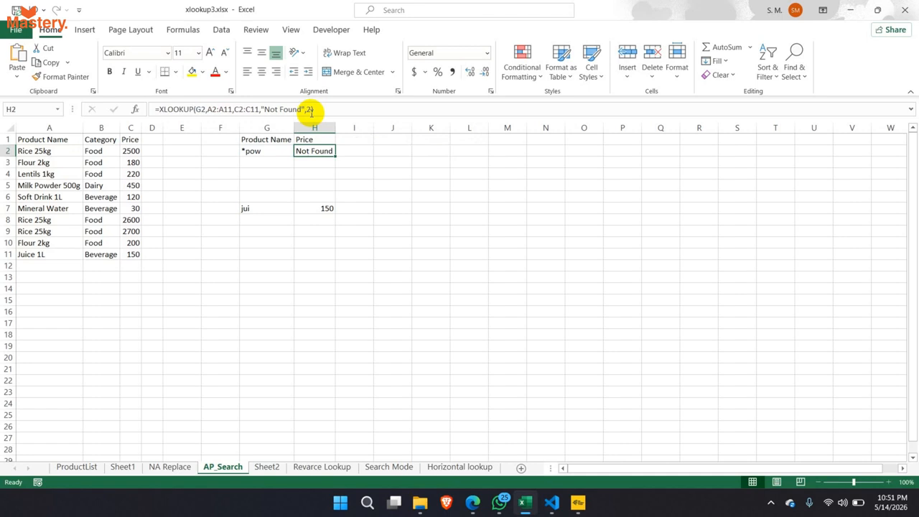
- Add a trailing asterisk so G2 reads *pow* and H2 returns 450
click(273, 150)
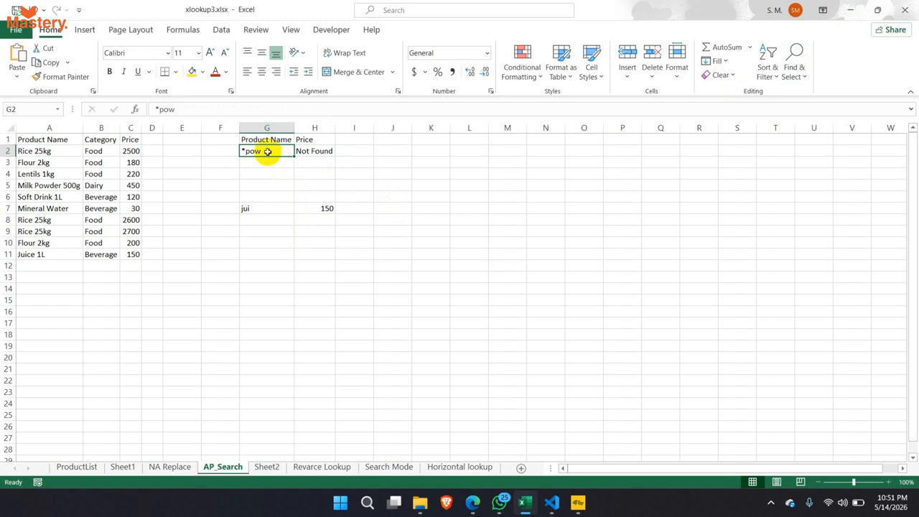
double_click(267, 152)
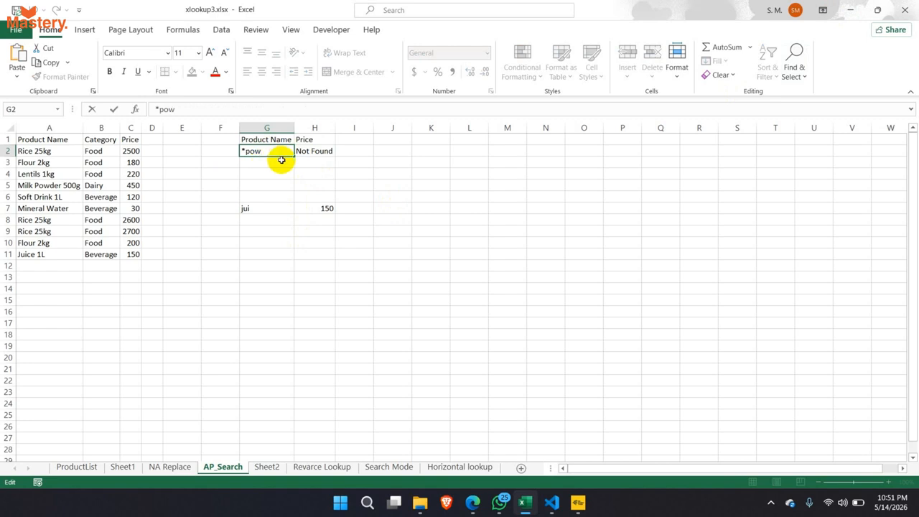
text(*)
key(Return)
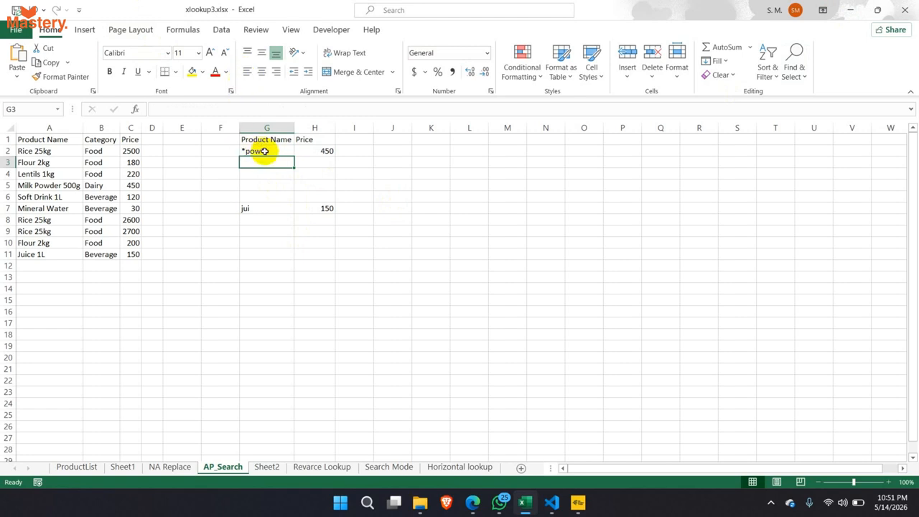
click(332, 211)
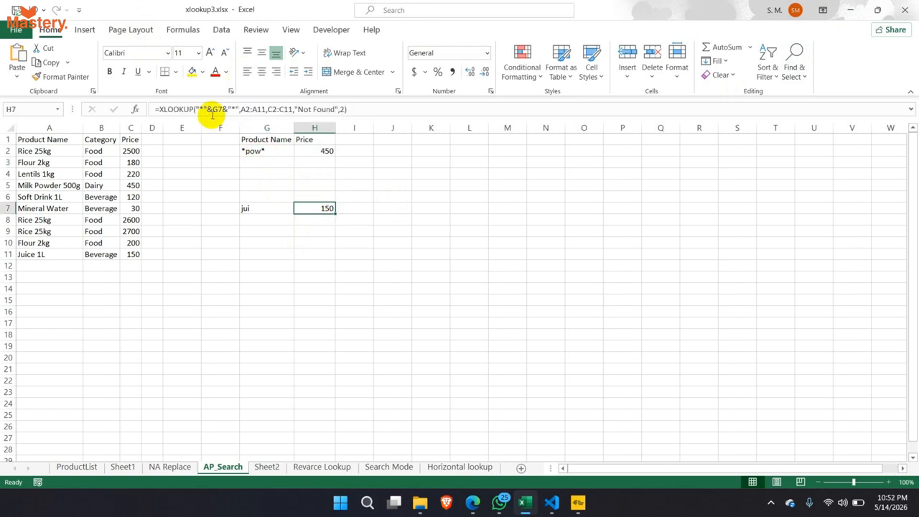
double_click(324, 211)
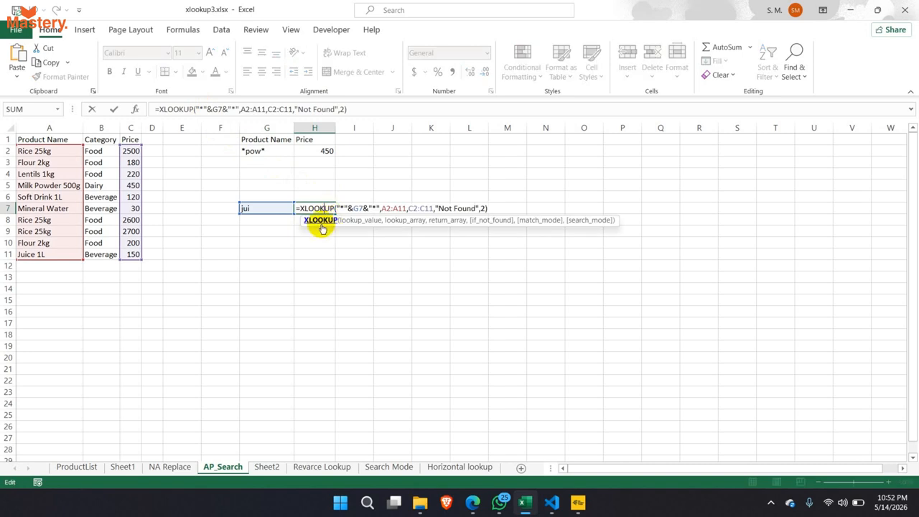
click(361, 209)
double_click(360, 210)
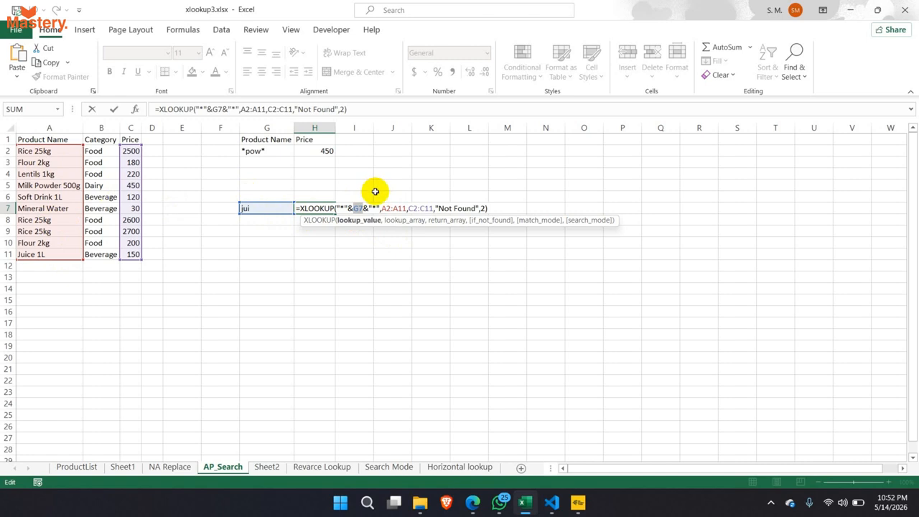
drag(413, 209, 425, 209)
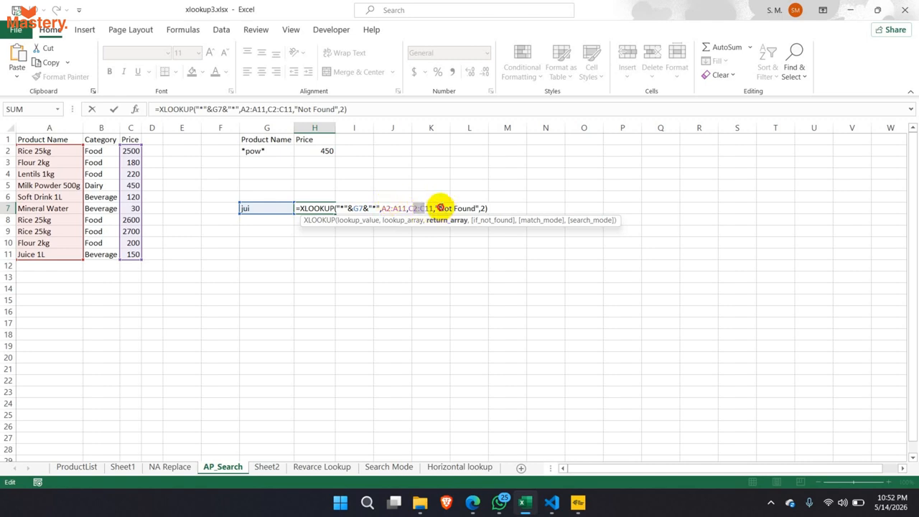
drag(436, 208, 481, 213)
click(481, 209)
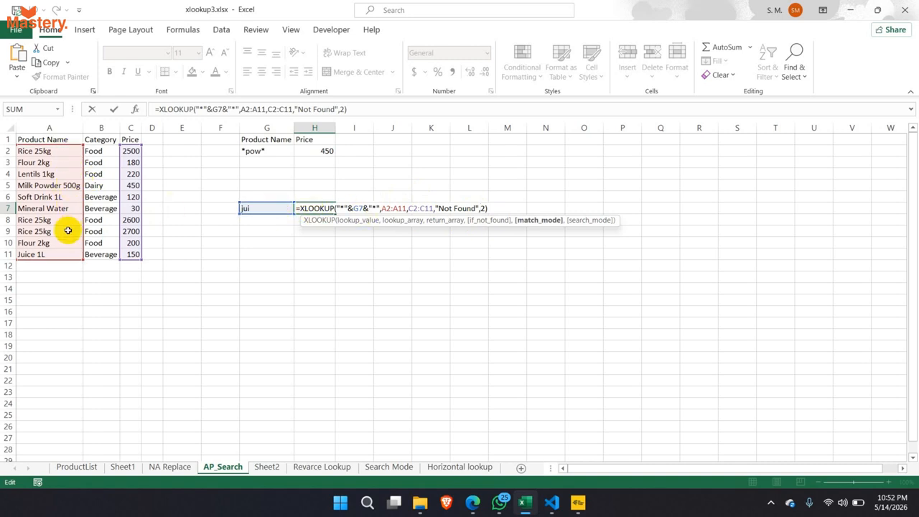
click(483, 208)
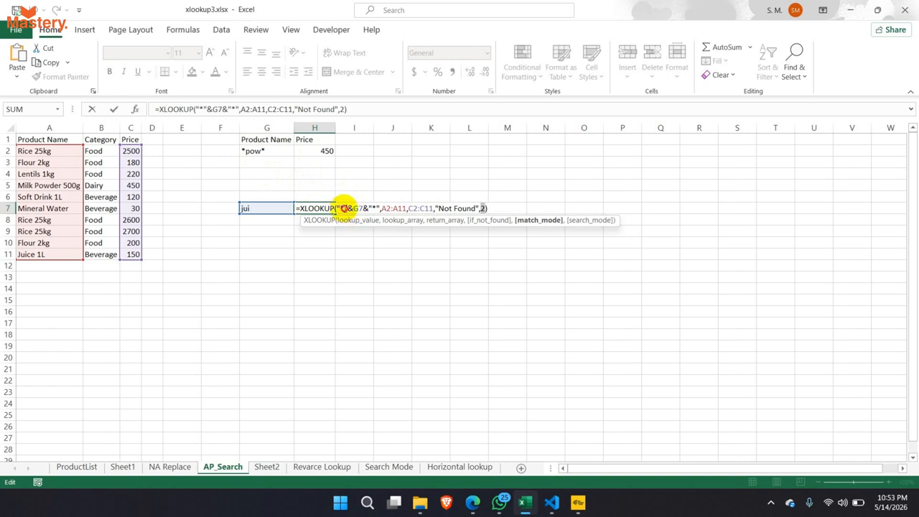
click(342, 208)
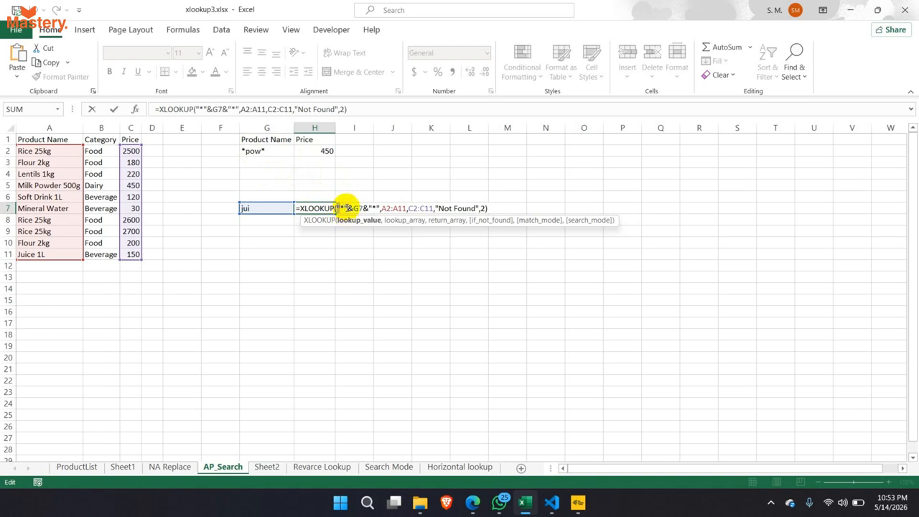
click(344, 208)
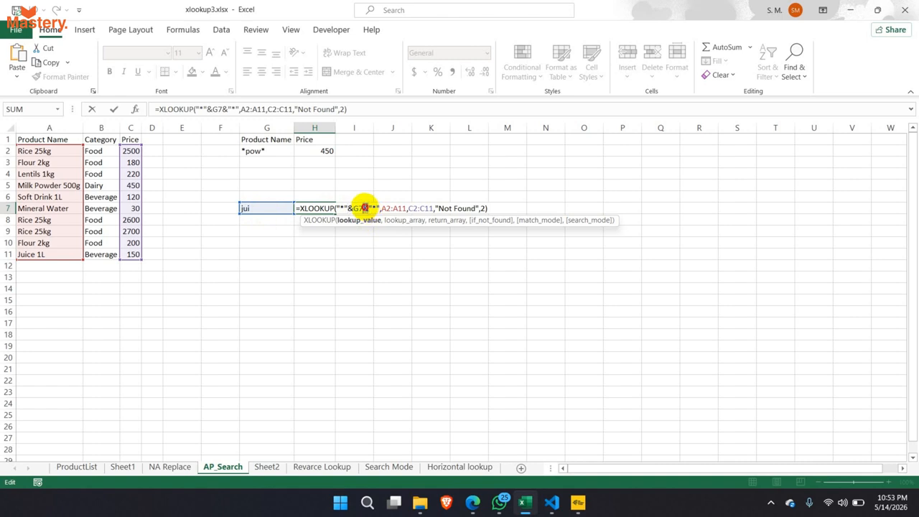
click(375, 208)
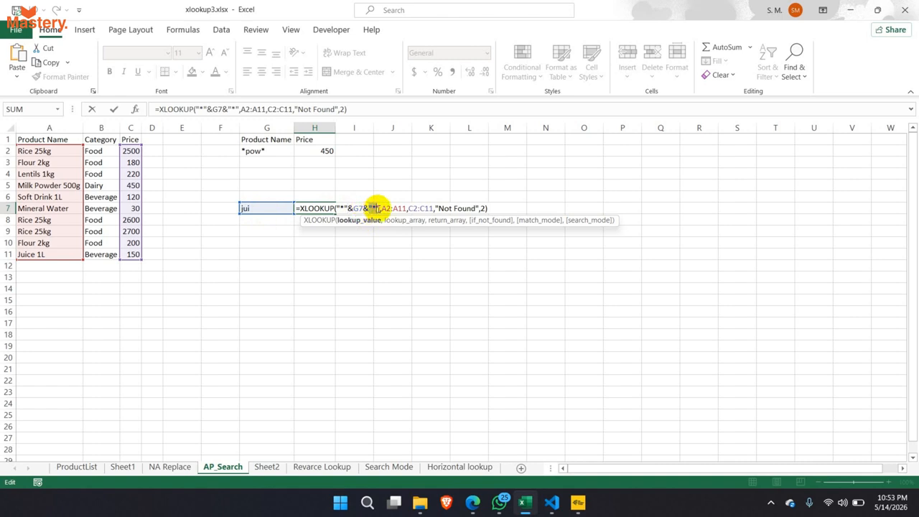
key(ctrl+Return)
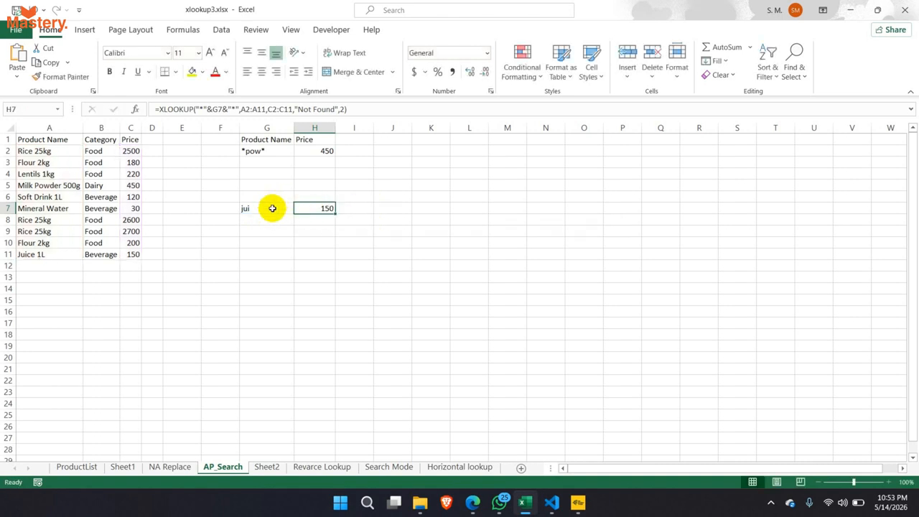
- Change the search term in G7 to rice, so H7 returns 2500
click(265, 209)
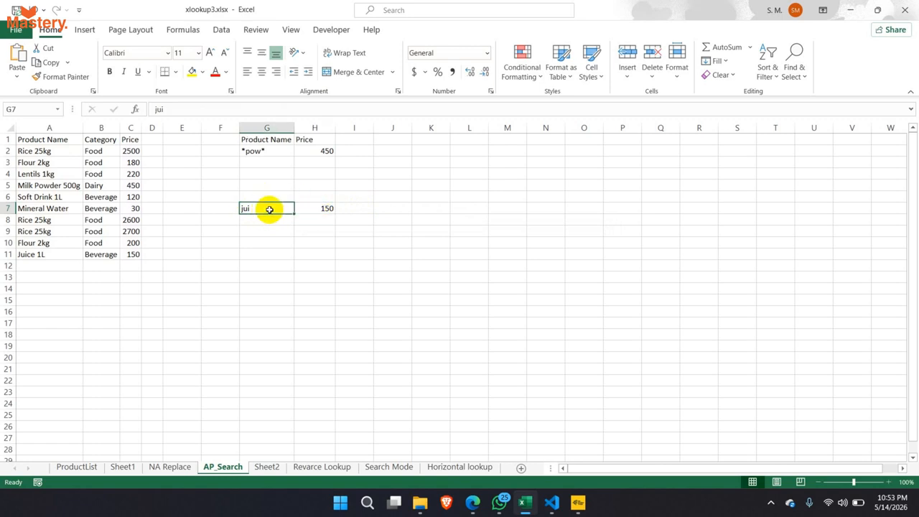
text(rice)
key(Return)
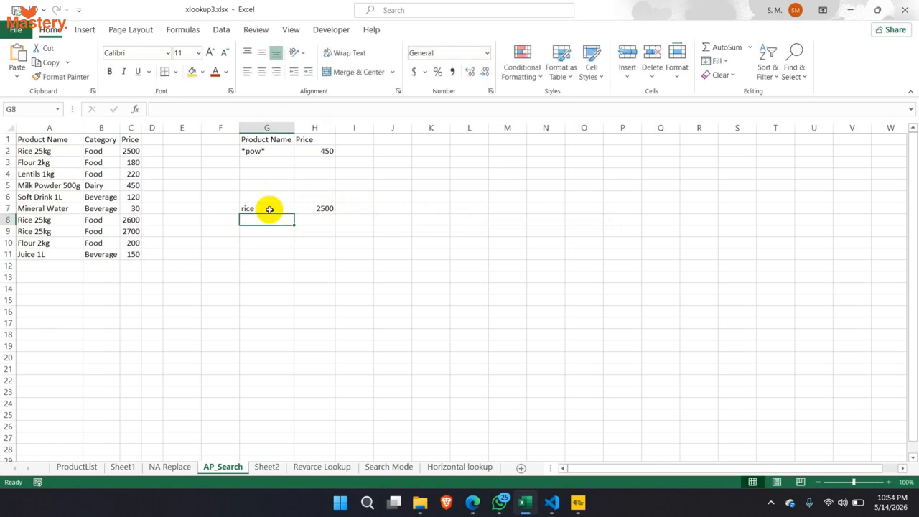
click(270, 209)
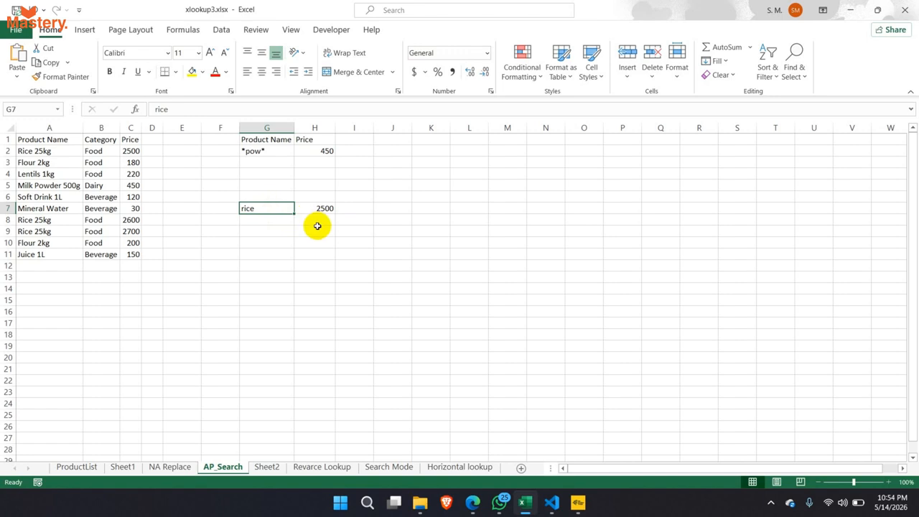
- Enter the helper formula ="*"&G7 in H9, displaying *rice
click(321, 232)
text(=)
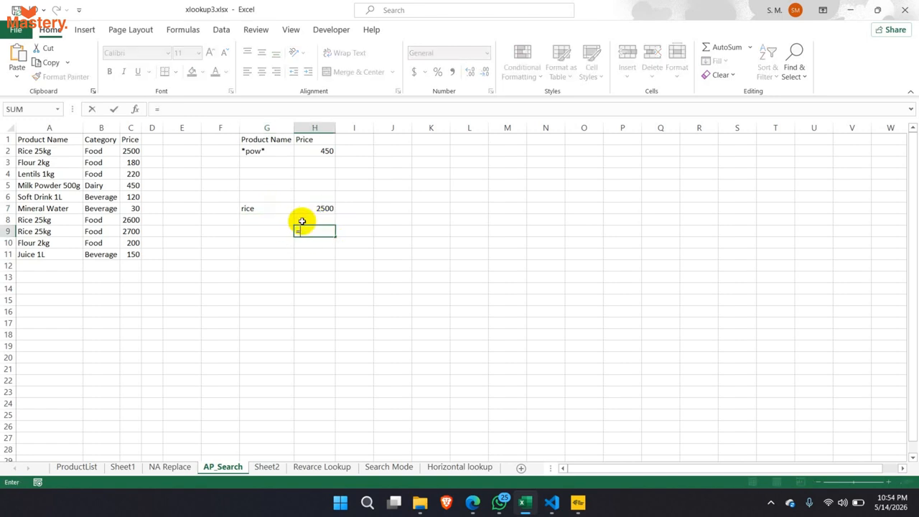
text("*"&)
click(260, 208)
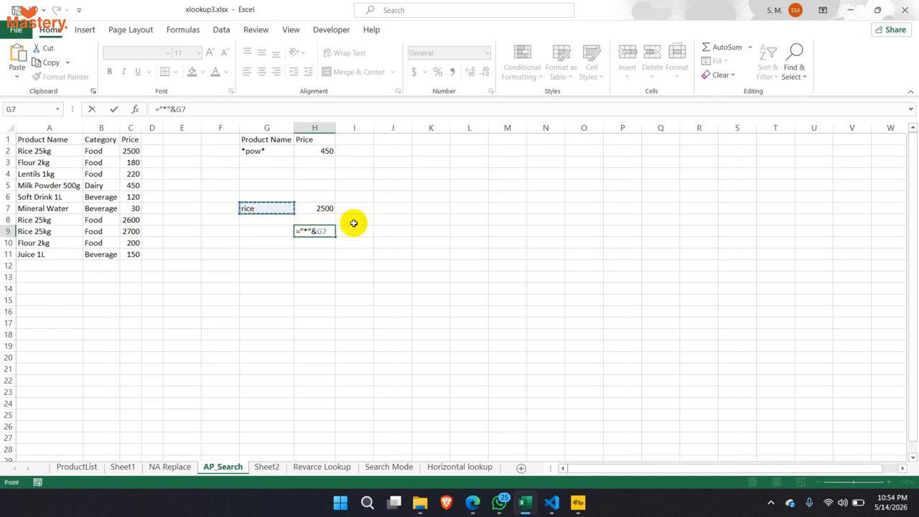
key(Return)
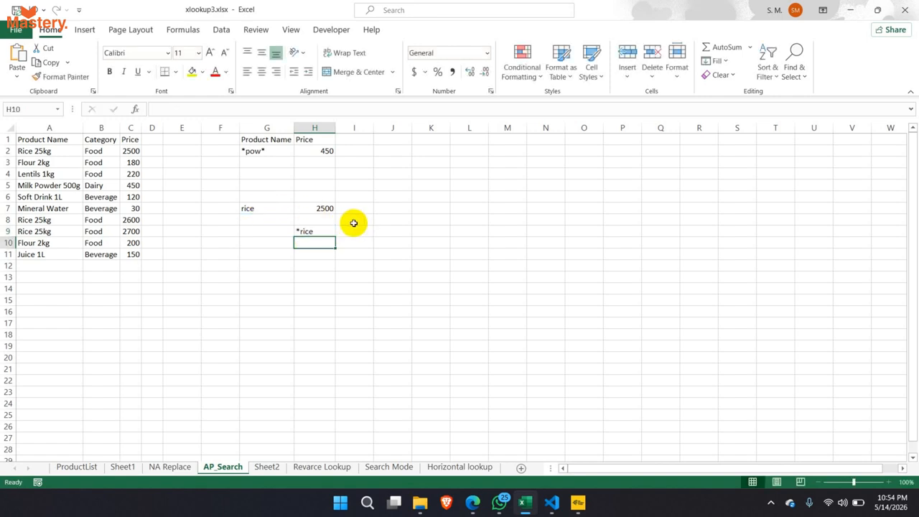
click(308, 233)
double_click(309, 232)
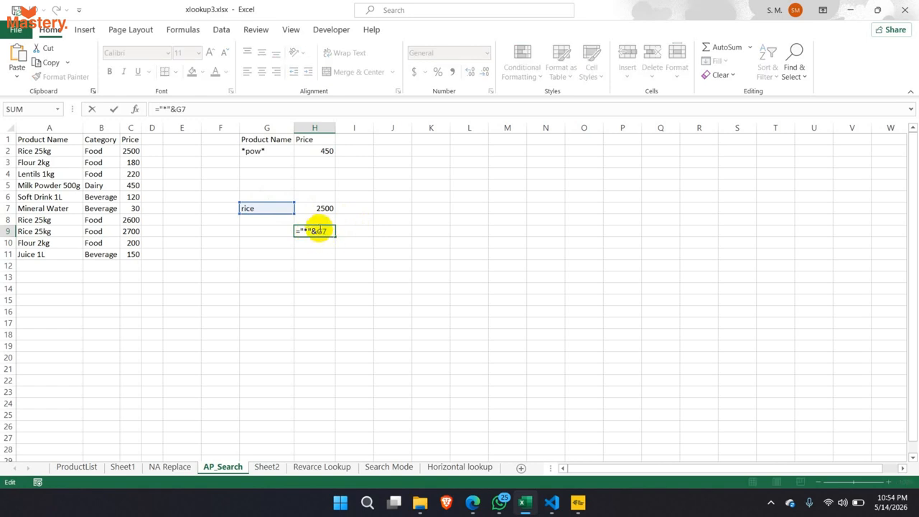
click(314, 230)
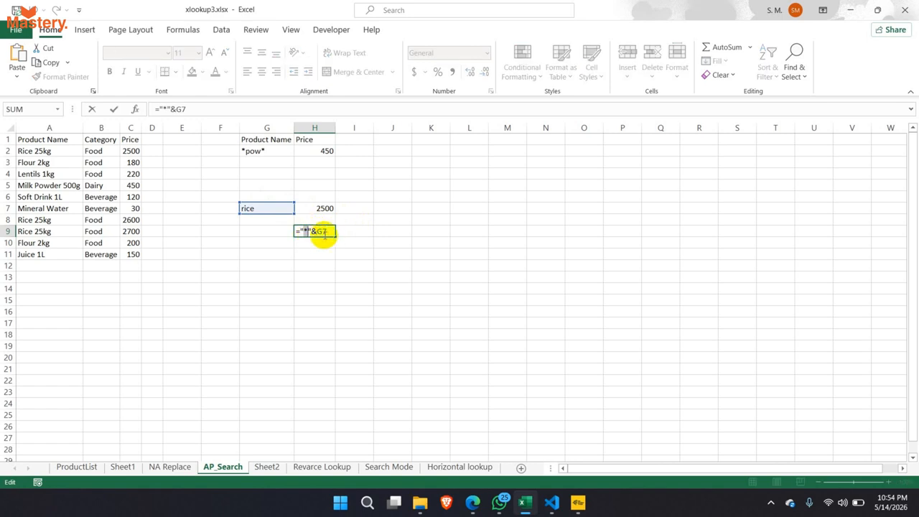
key(Return)
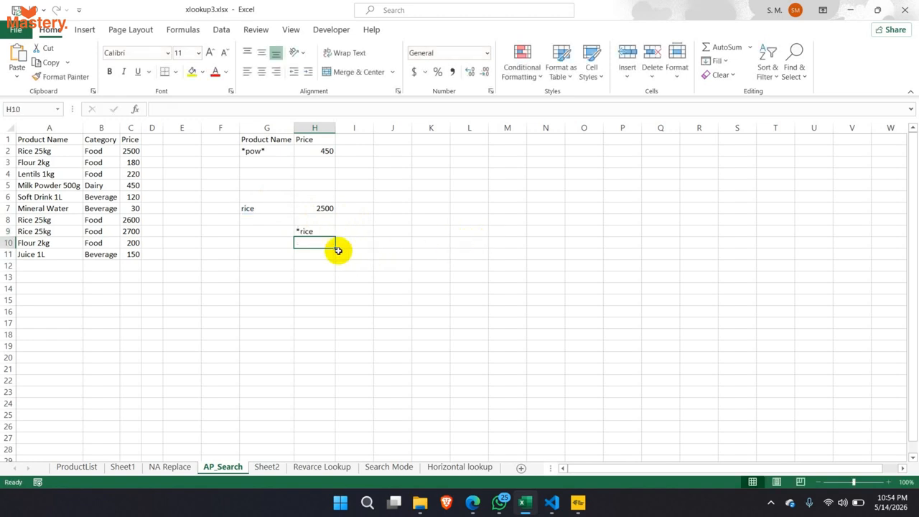
click(309, 232)
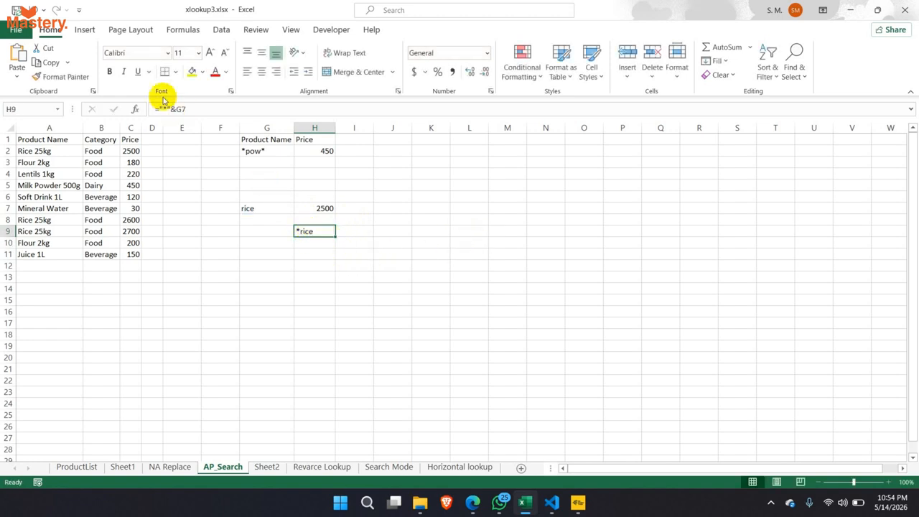
- Append &"*" to H9's helper so it reads ="*"&G7&"*" and shows *rice*
click(185, 109)
drag(185, 109, 181, 110)
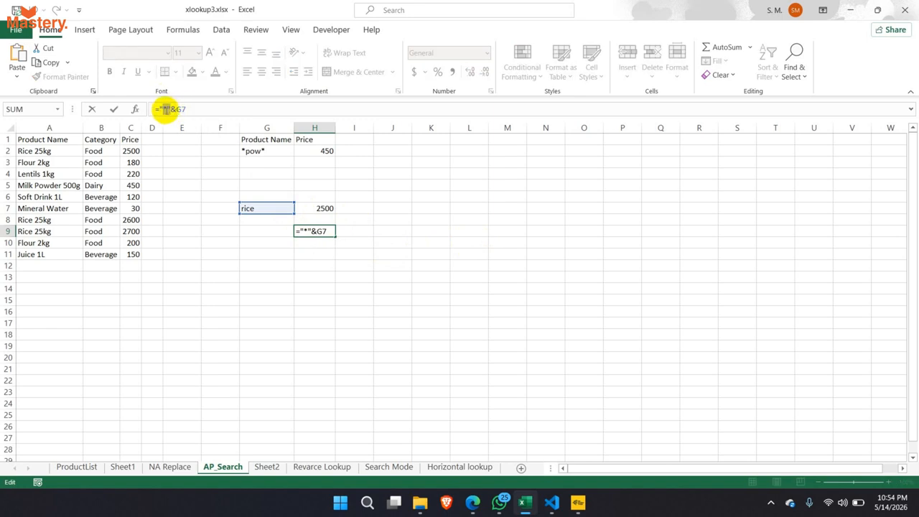
click(173, 110)
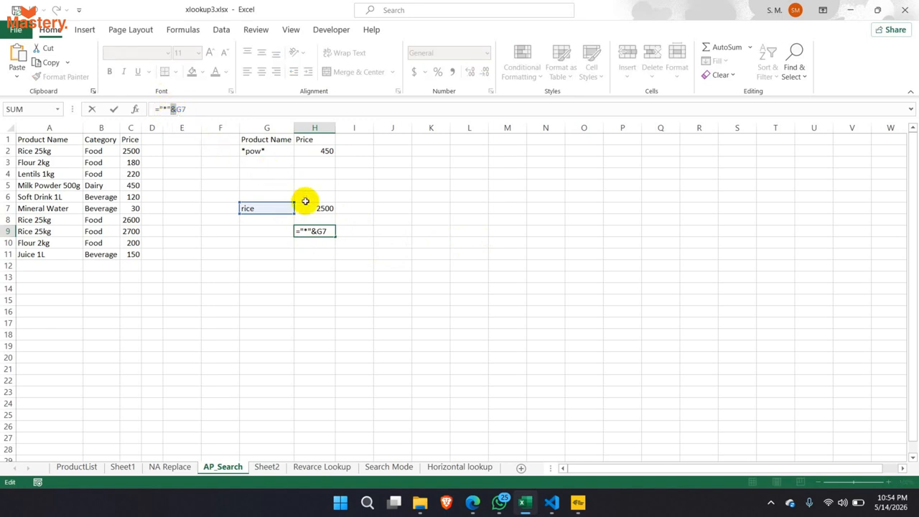
click(320, 230)
double_click(320, 230)
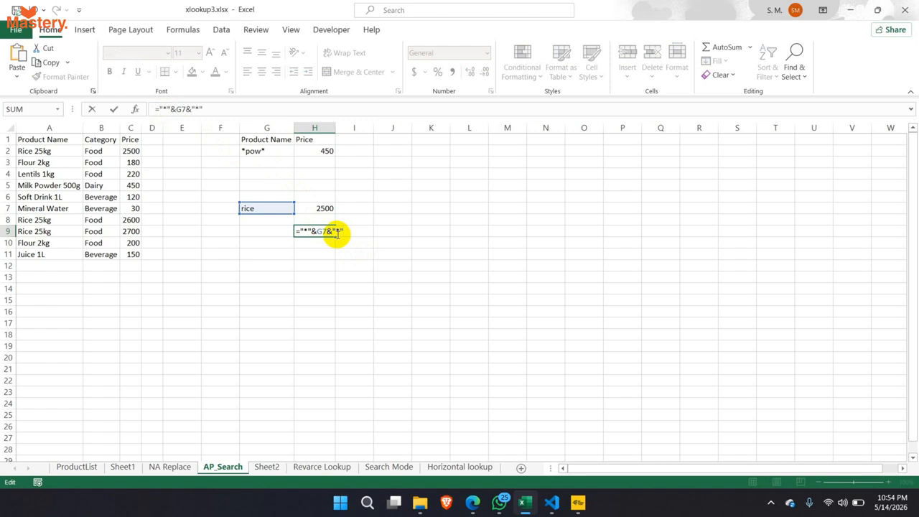
key(Return)
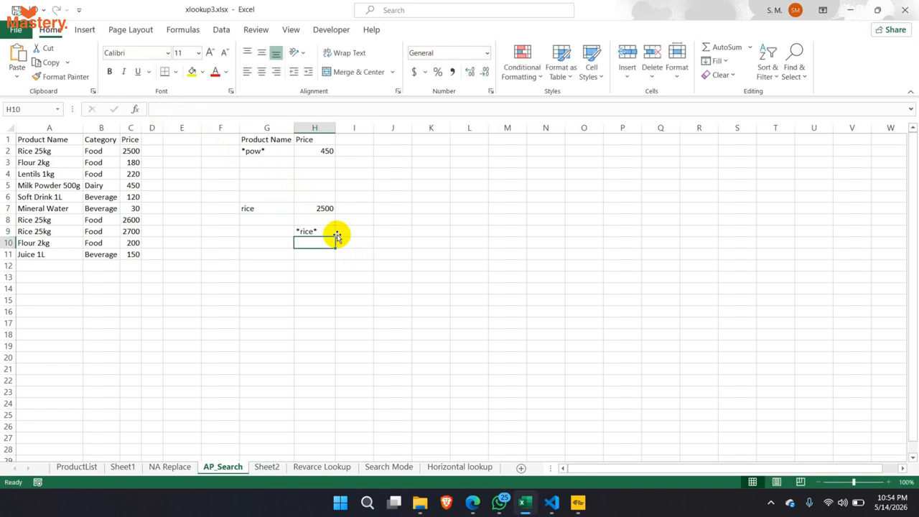
- Compare G2's *pow* pattern, H9's helper and H7's "*"&G7&"*" lookup argument, which returns 2500
click(258, 151)
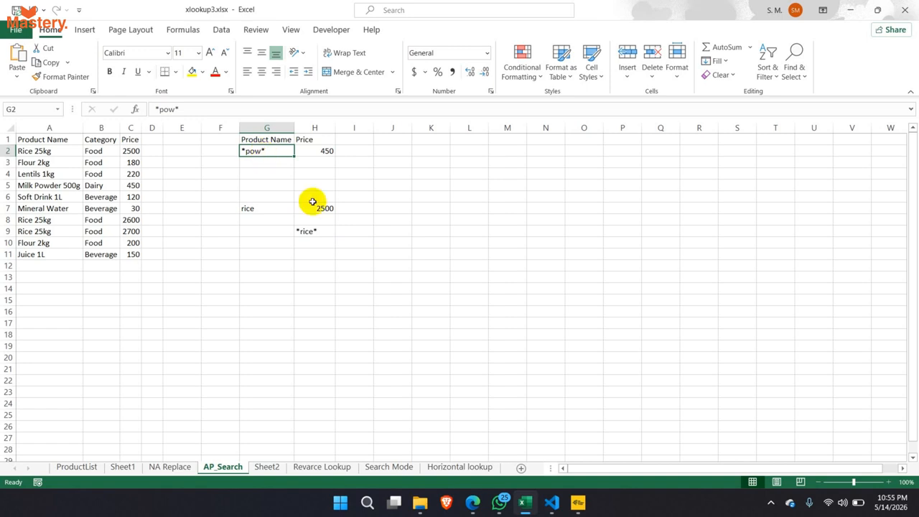
click(317, 232)
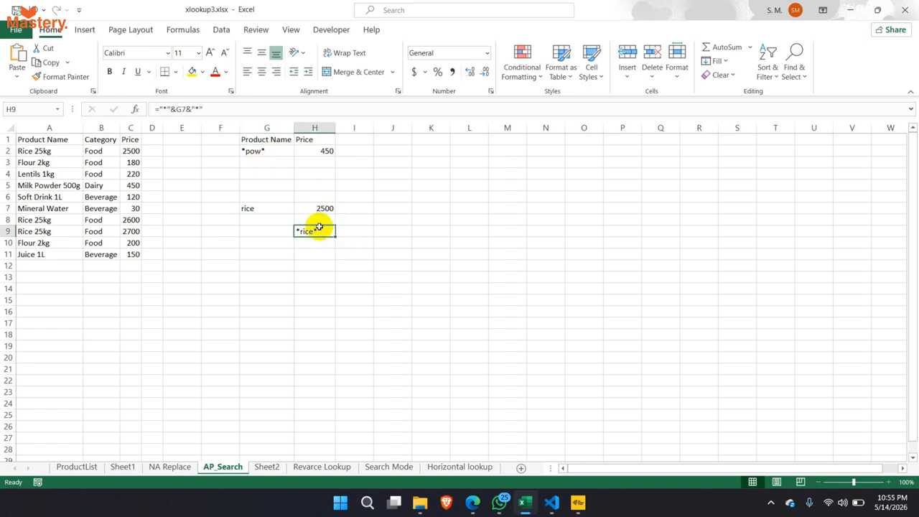
double_click(317, 230)
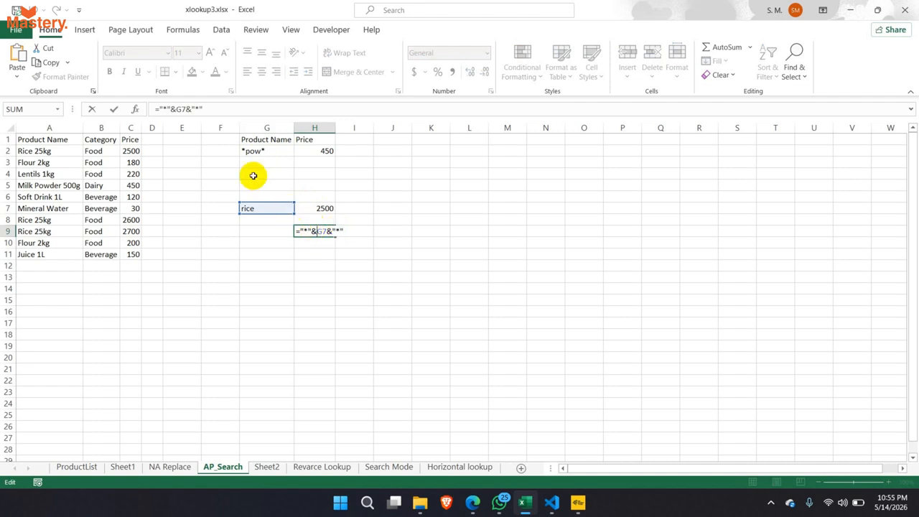
click(253, 151)
click(314, 231)
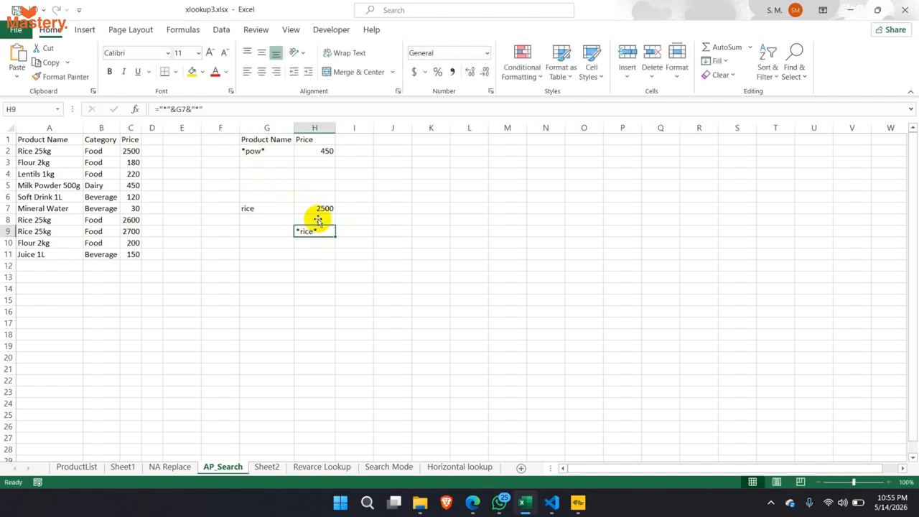
click(320, 207)
double_click(320, 207)
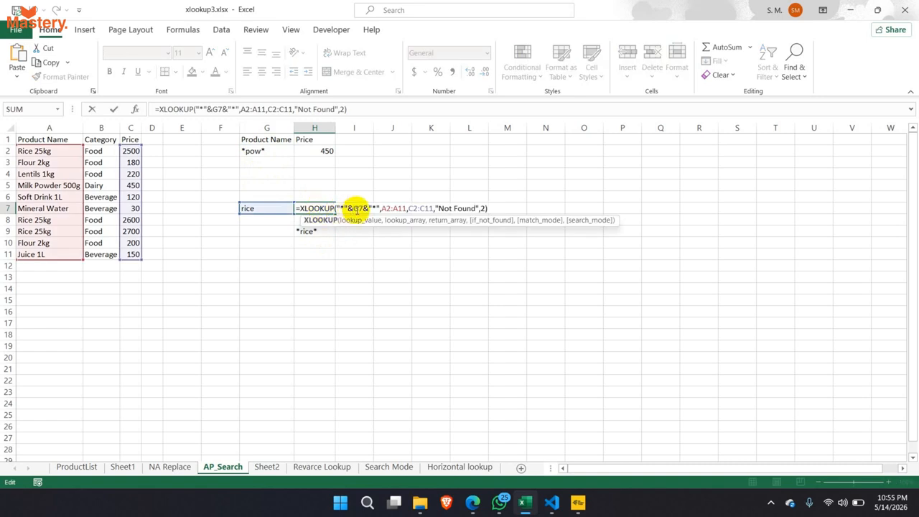
drag(380, 208, 337, 209)
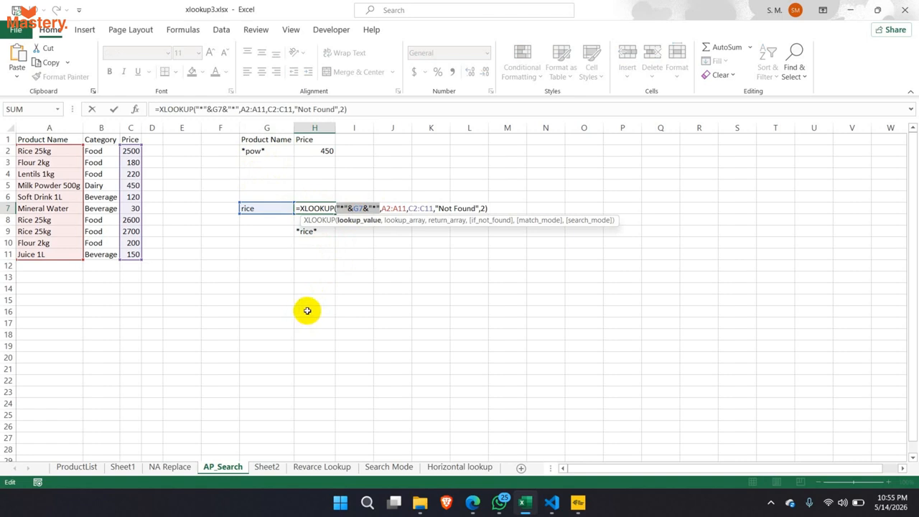
key(Return)
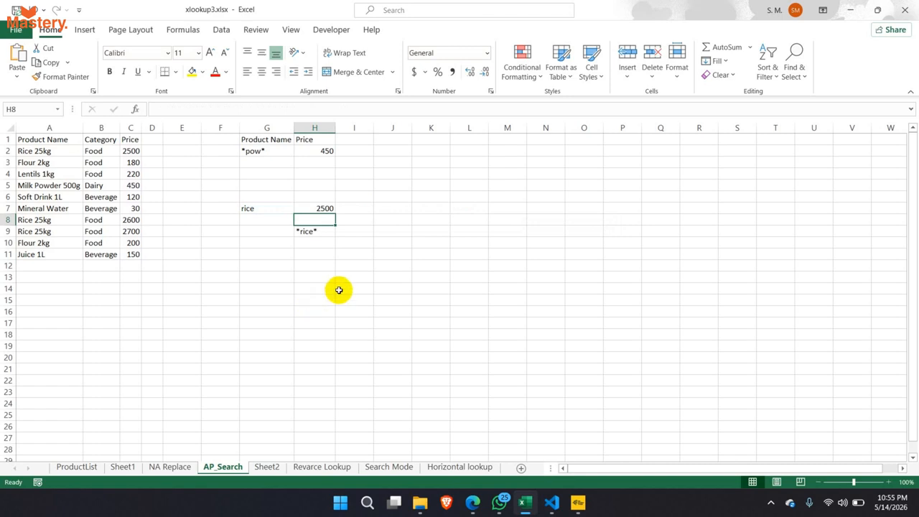
- Bring the video call window forward, then return to the xlookup3 workbook
mouse_move(473, 502)
click(406, 441)
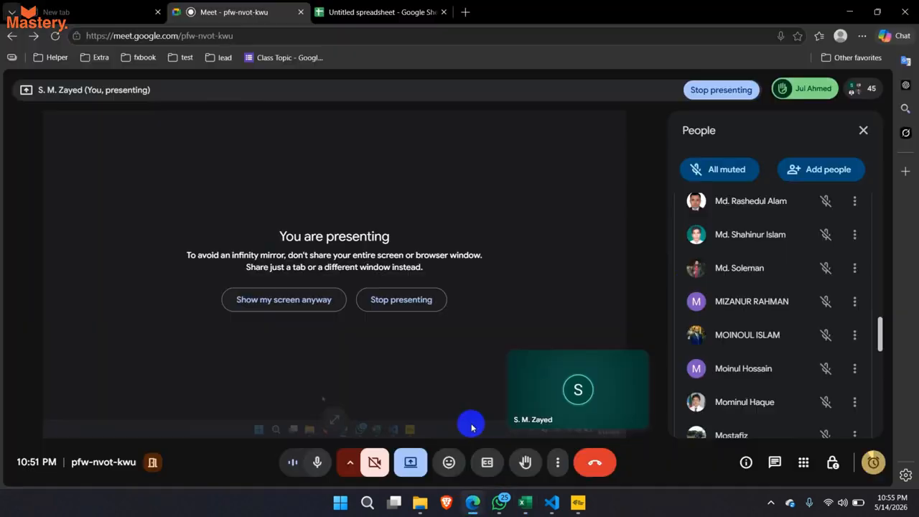
scroll(760, 253, up, 3)
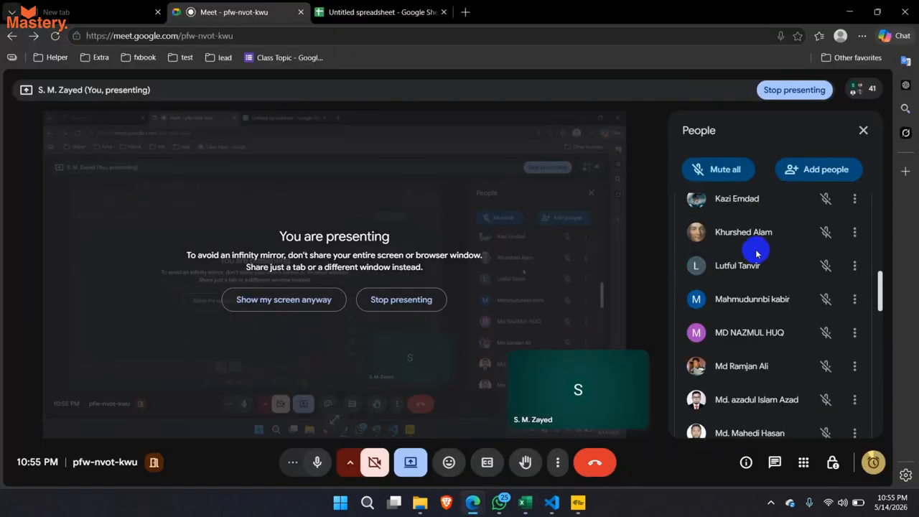
click(525, 503)
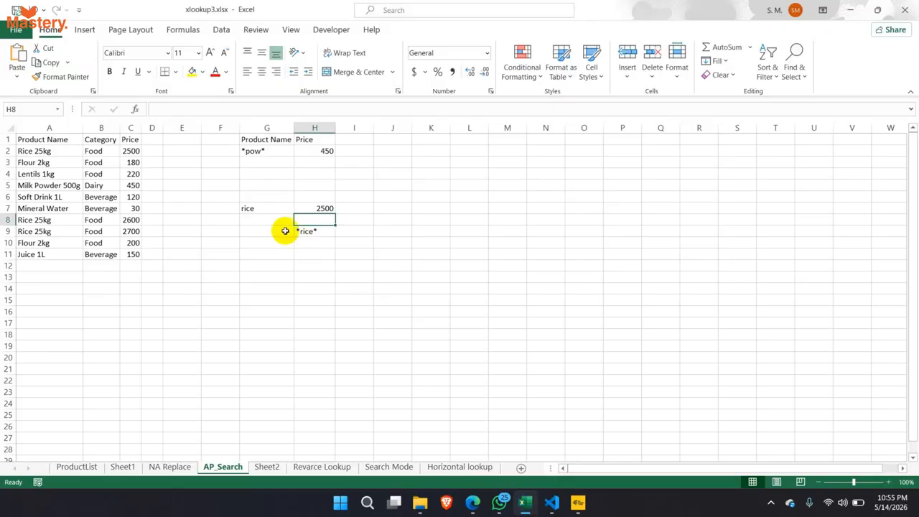
- Set G7's search term to water and confirm H7 returns Mineral Water's price, 30
click(283, 207)
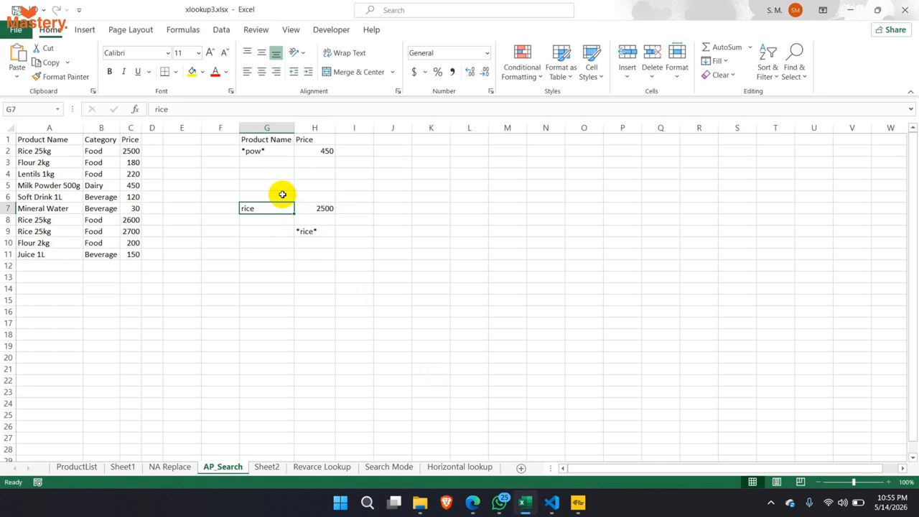
text(wat)
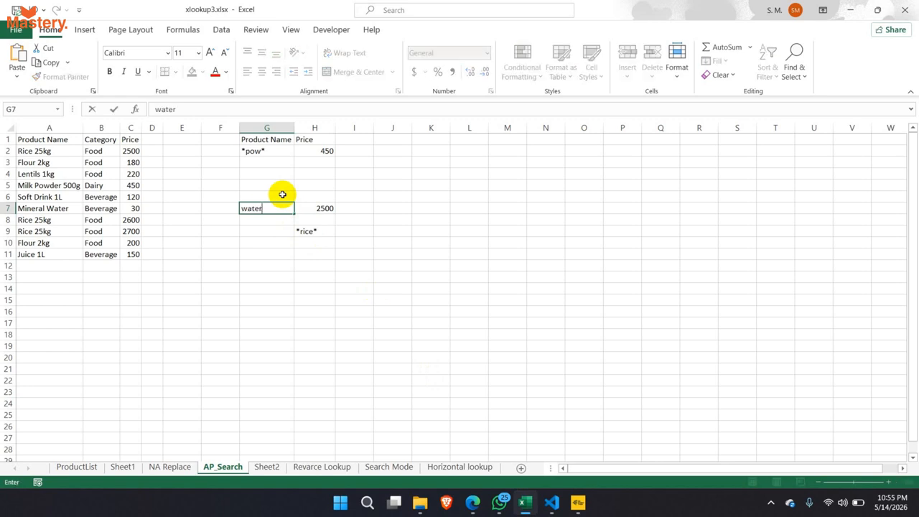
text(er)
key(Return)
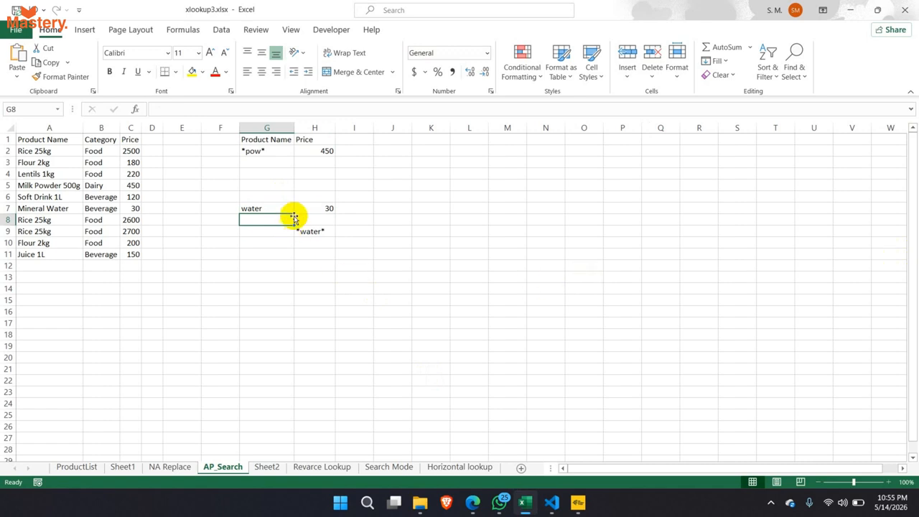
click(304, 208)
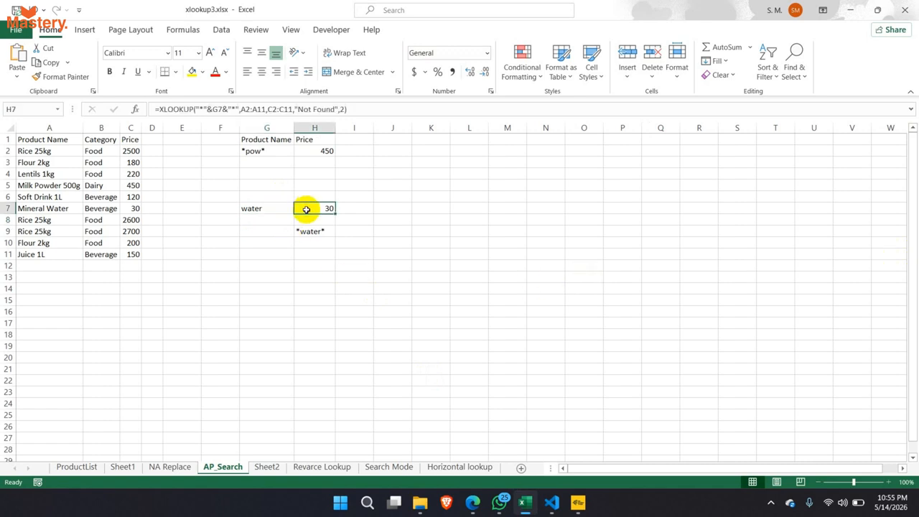
click(6, 209)
click(130, 208)
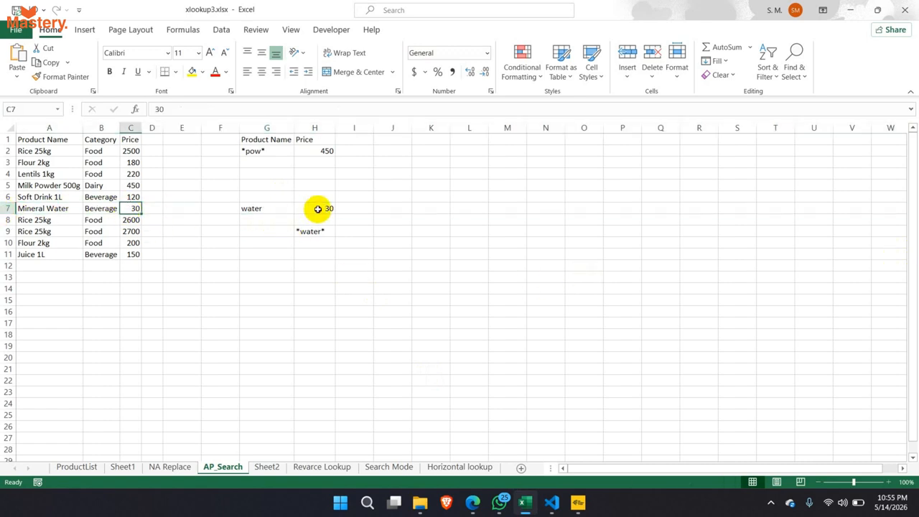